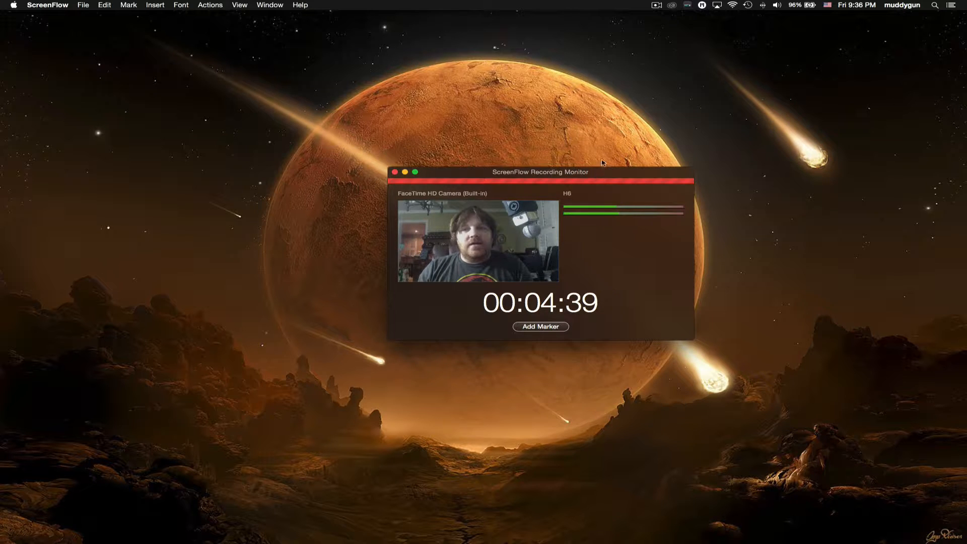
- Hide the ScreenFlow recording monitor and launch Motion from a Spotlight search for 'motion'
click(656, 5)
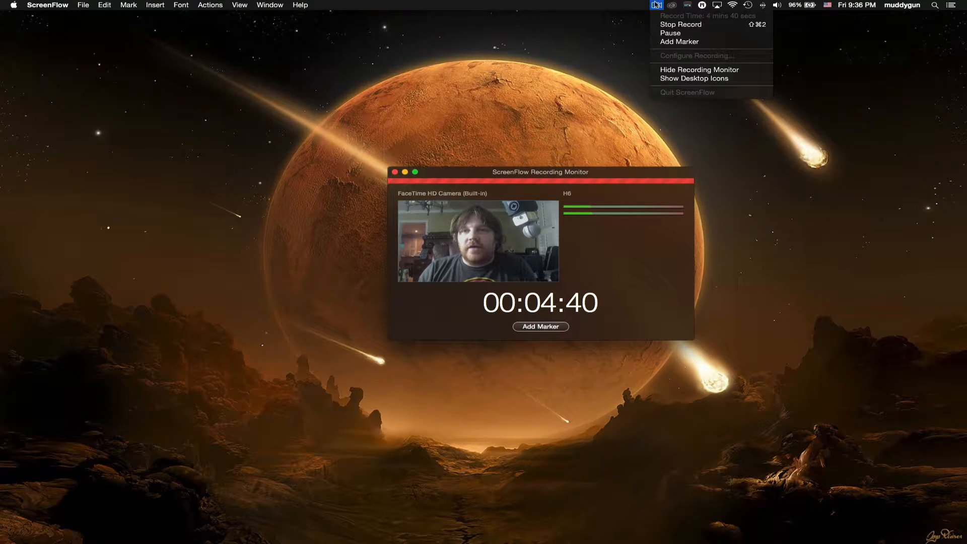
click(683, 70)
key(super+space)
text(motion)
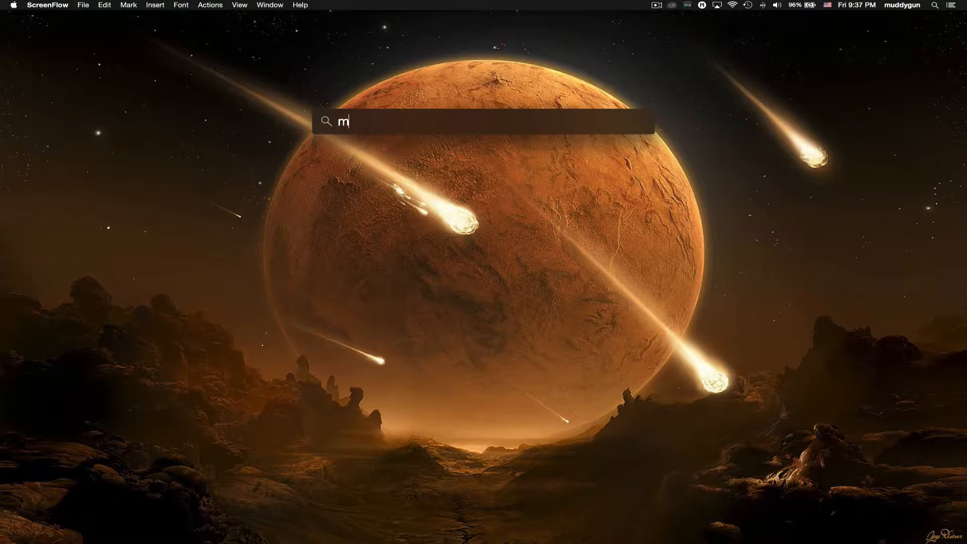
key(Return)
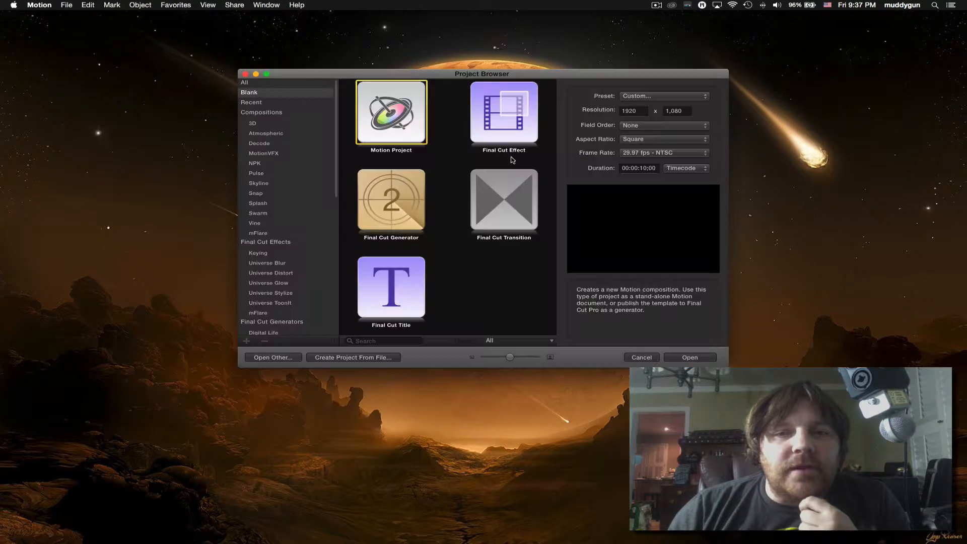
- Reposition and enlarge the Motion Project Browser window
drag(462, 78, 457, 60)
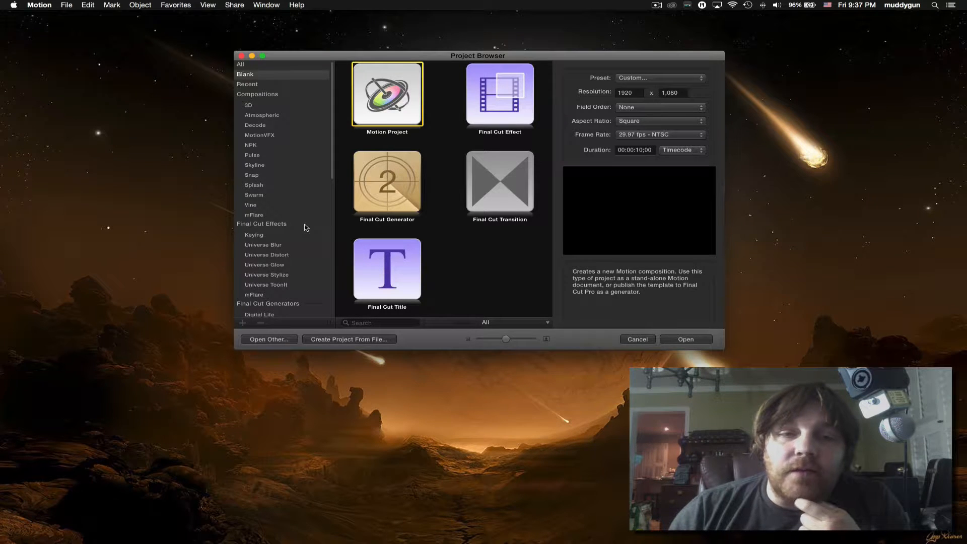
scroll(304, 225, down, 6)
scroll(298, 217, up, 6)
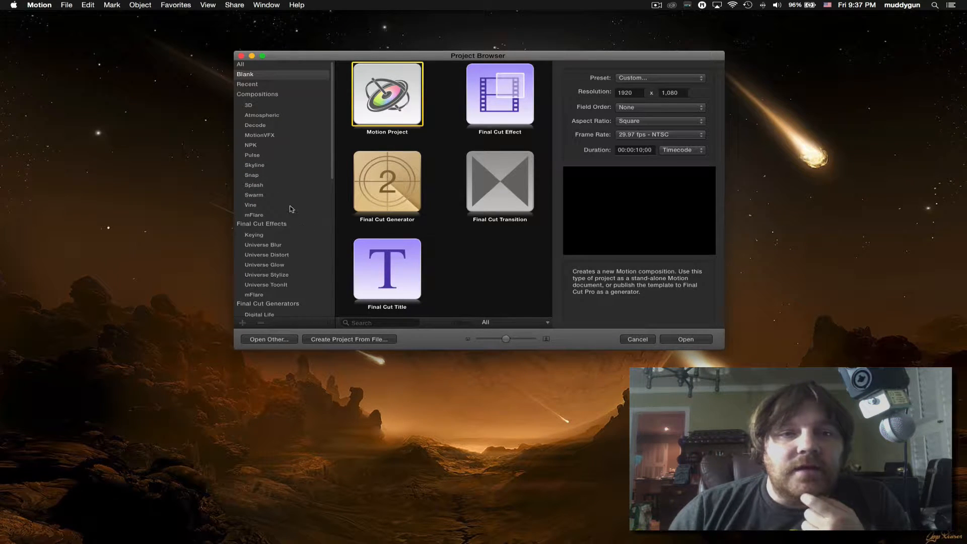
drag(426, 55, 406, 52)
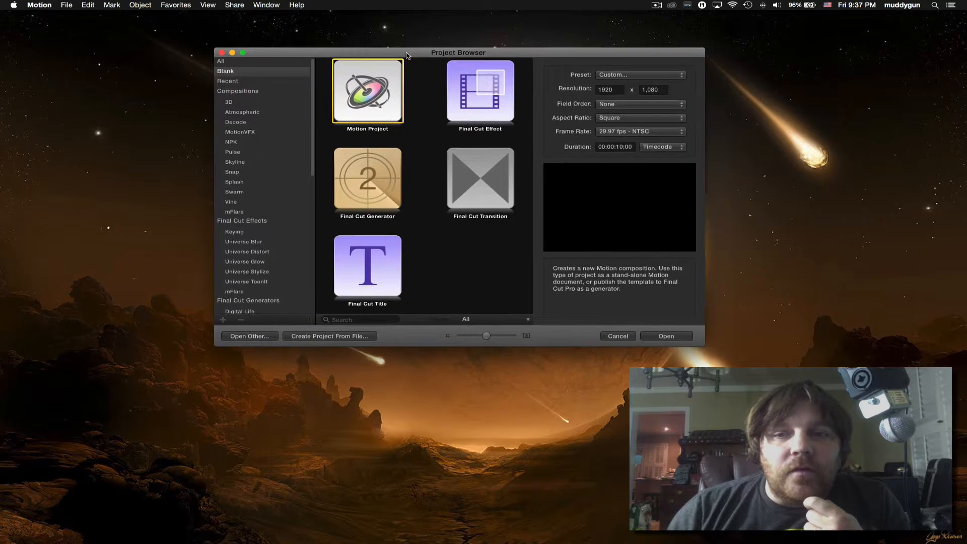
drag(705, 349, 756, 403)
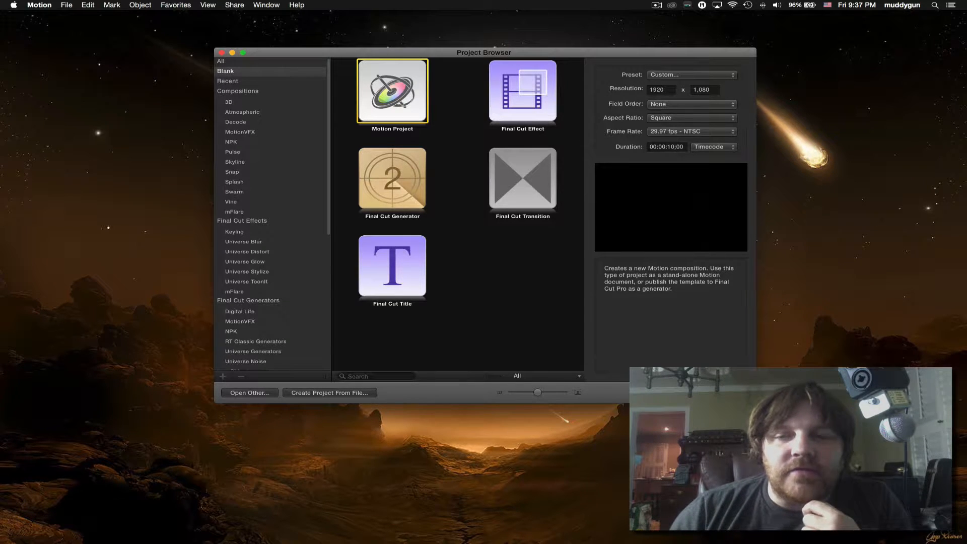
drag(756, 403, 776, 427)
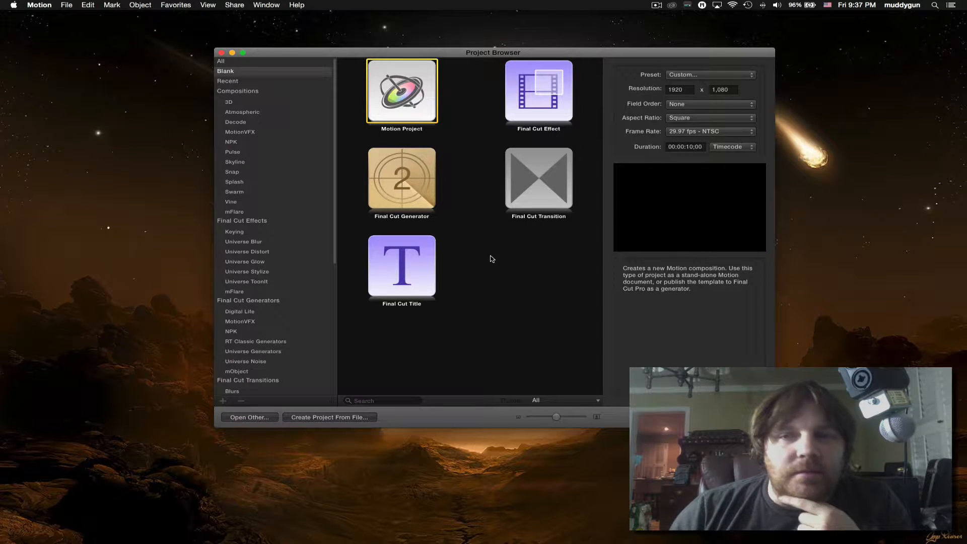
drag(458, 54, 454, 57)
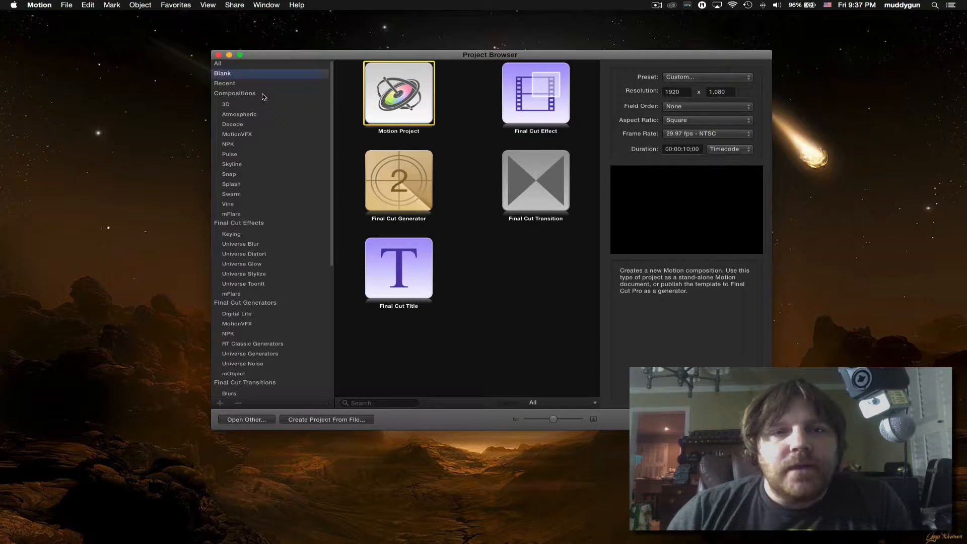
- Browse the Compositions, Final Cut Effects, Generators, Transitions and Titles templates, then bring up Finder
click(263, 96)
click(276, 226)
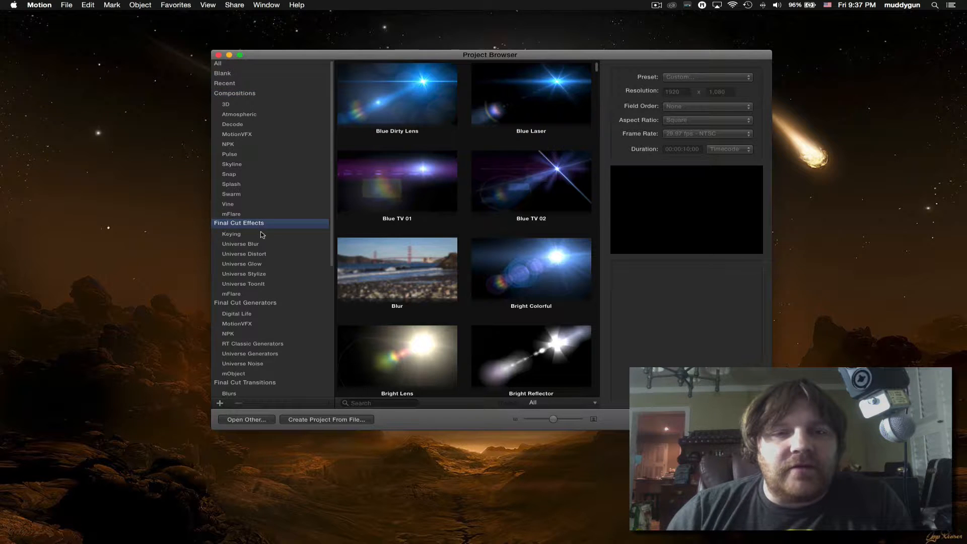
click(268, 303)
scroll(270, 303, down, 5)
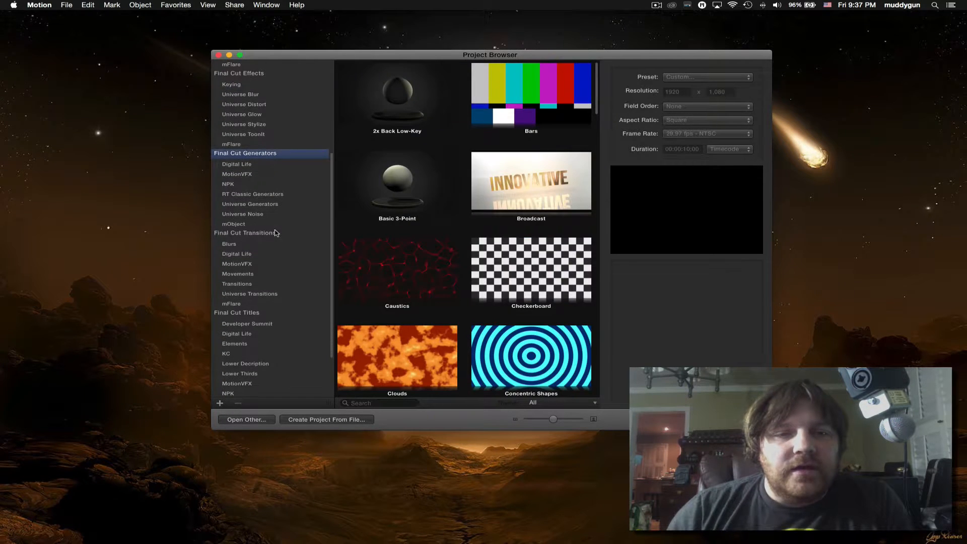
click(277, 233)
click(272, 313)
scroll(275, 305, down, 4)
scroll(275, 302, up, 9)
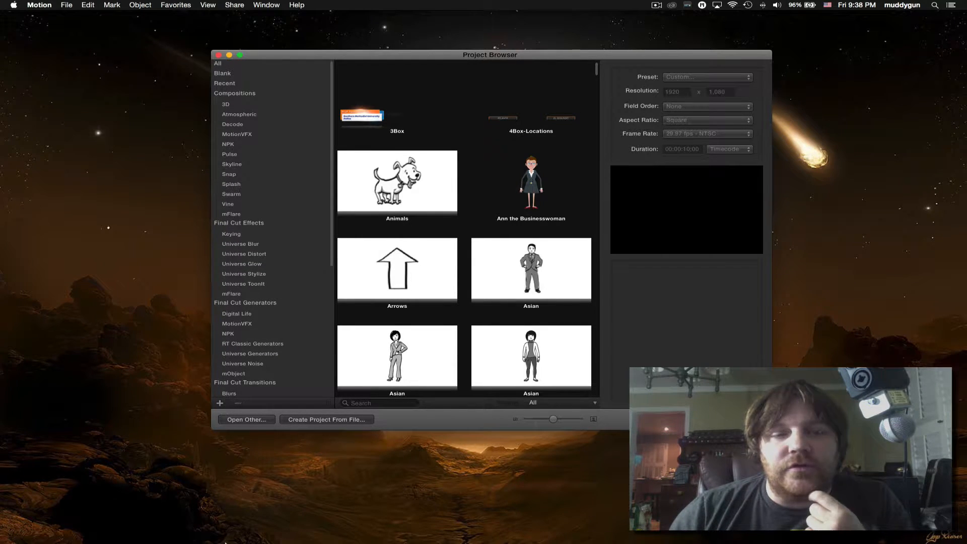
mouse_move(225, 543)
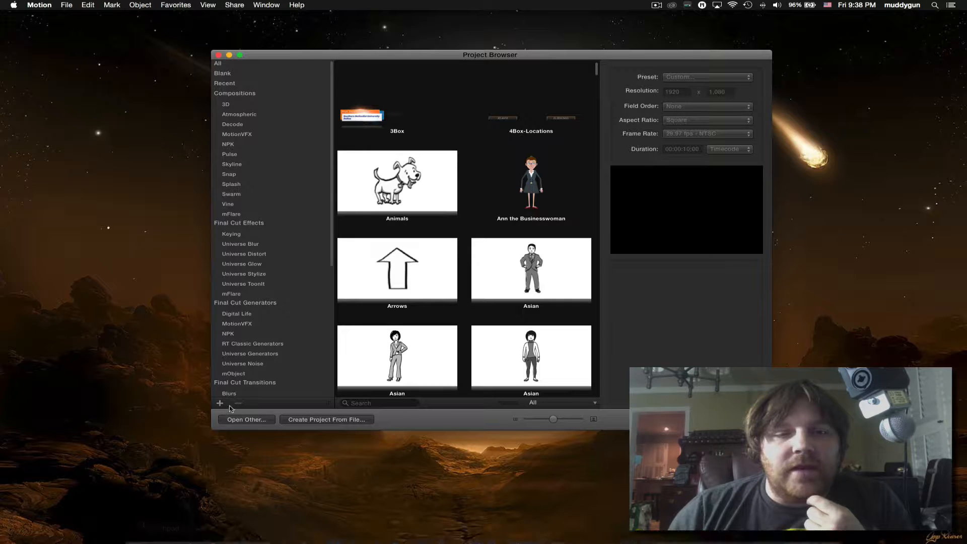
click(138, 538)
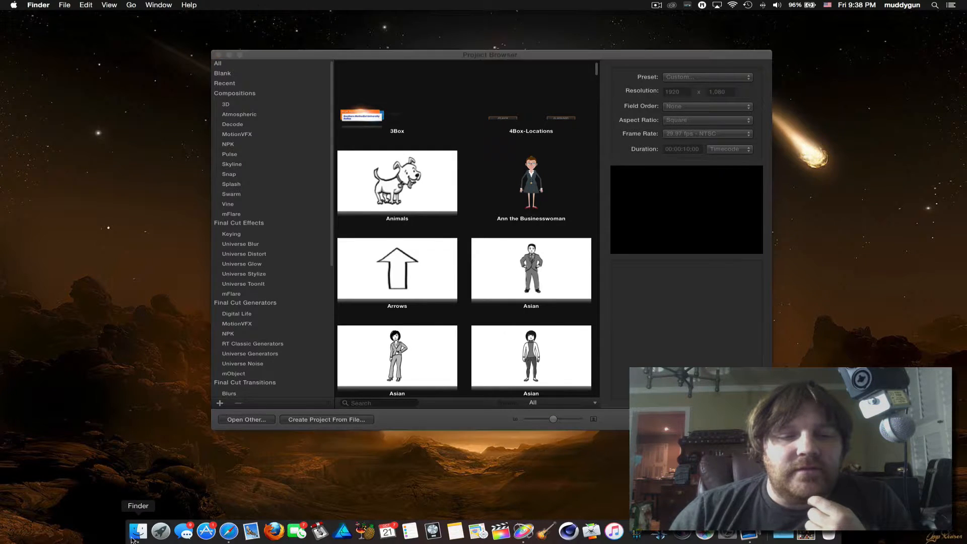
- In Finder, open Movies › Motion Templates › Compositions
click(504, 138)
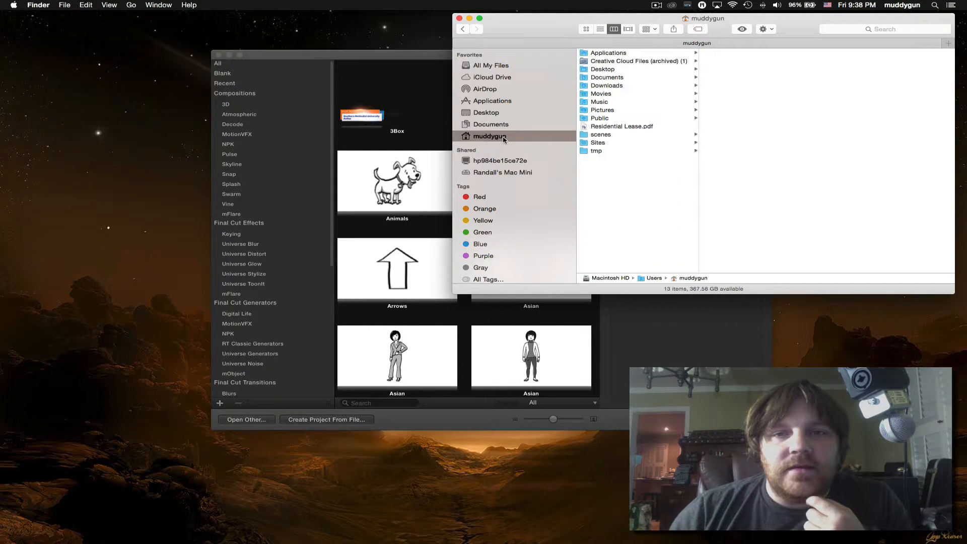
click(615, 96)
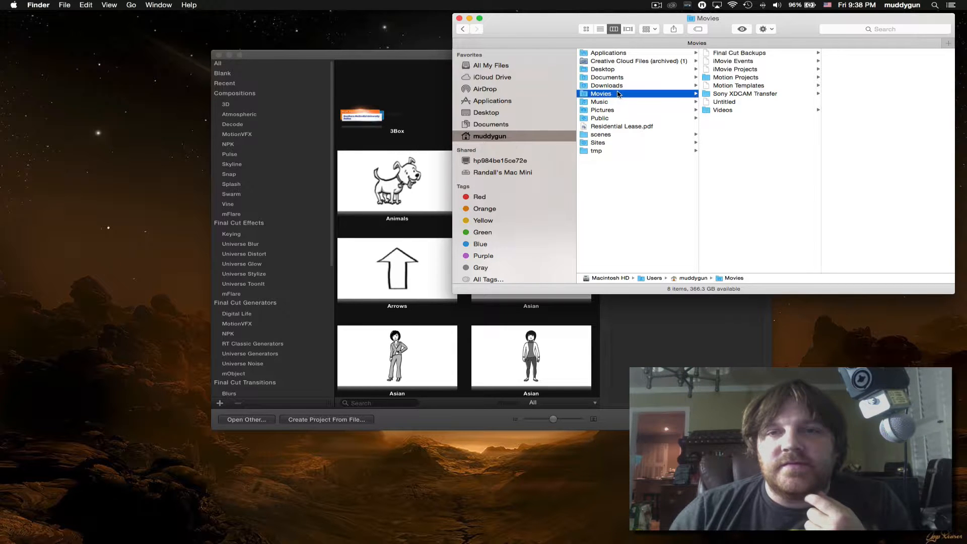
click(758, 86)
drag(801, 28, 281, 249)
key(Right)
- Show Final Cut Effects in Motion, open the Finder Effects templates folder, then close Finder
click(256, 94)
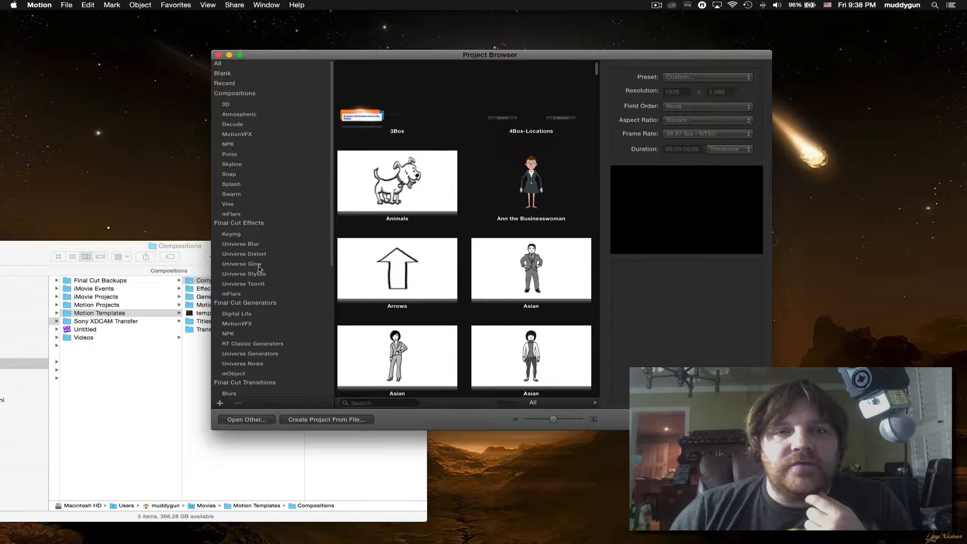
click(244, 221)
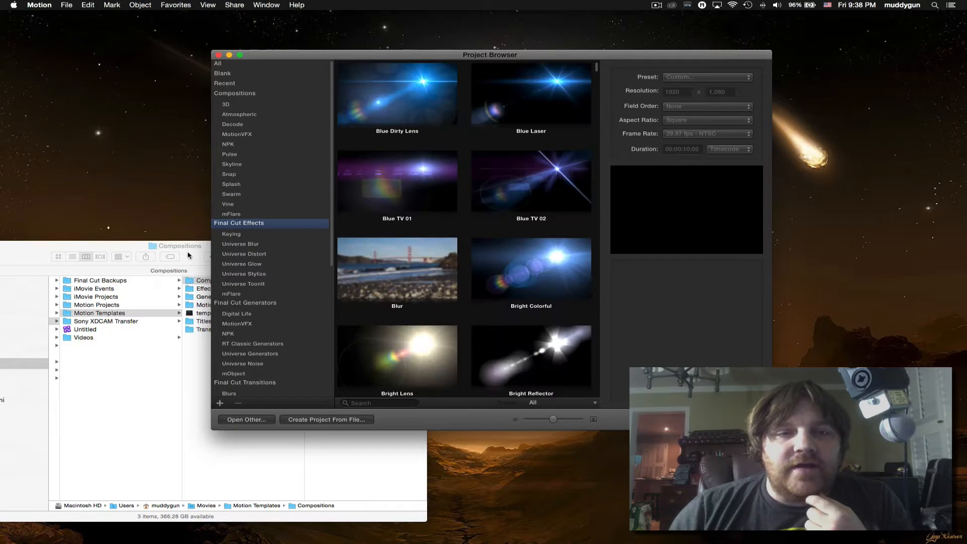
click(190, 254)
click(237, 289)
drag(108, 259, 547, 200)
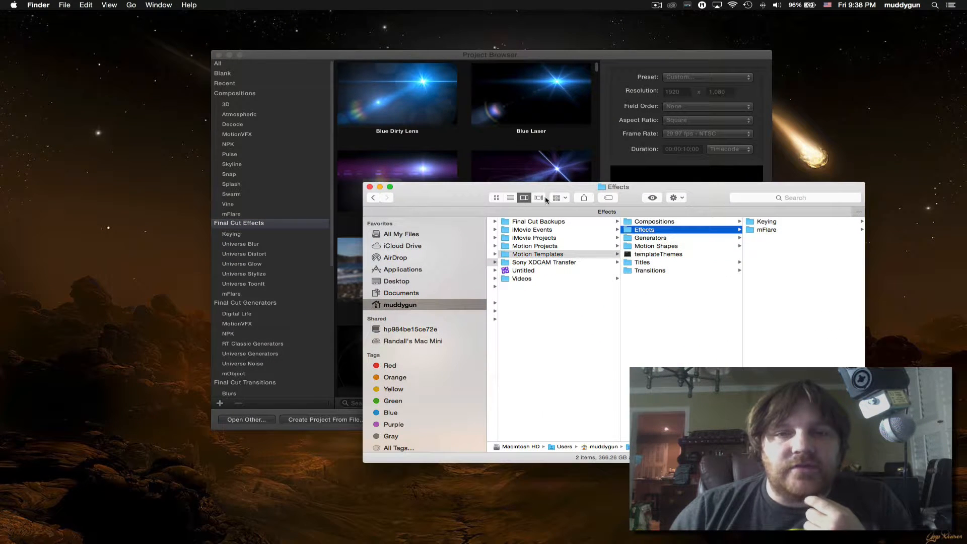
click(369, 188)
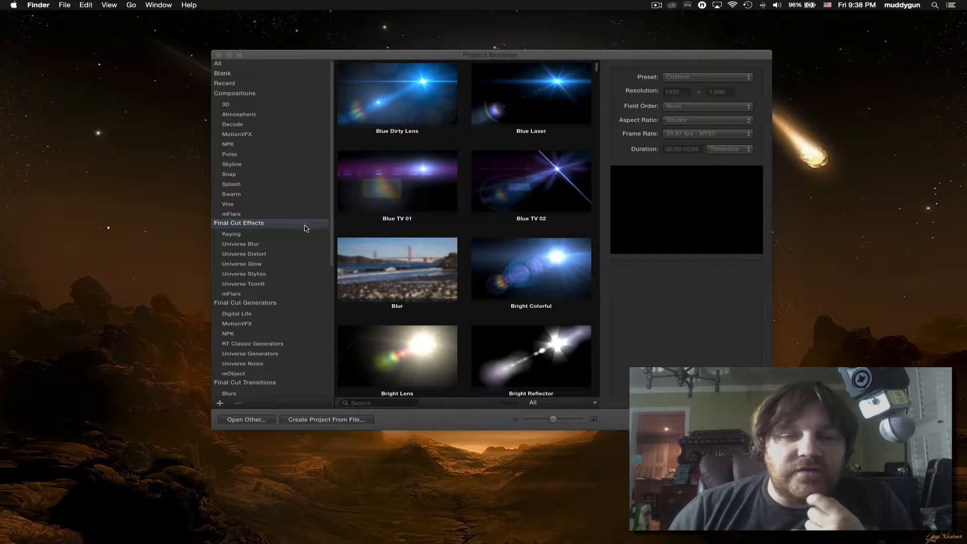
- Open a blank Motion Project from All › Blank at 1920 x 1080, 29.97 fps
scroll(305, 225, up, 3)
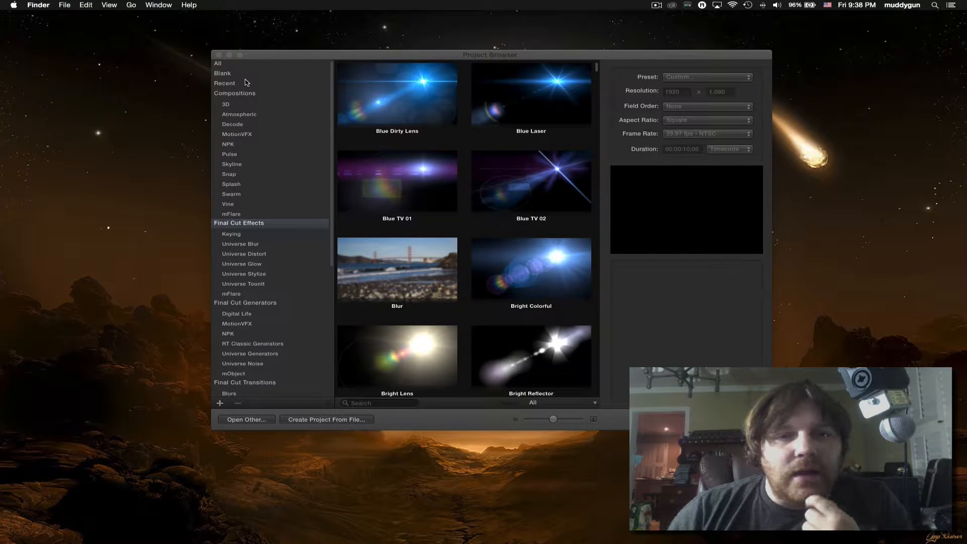
click(246, 75)
click(224, 64)
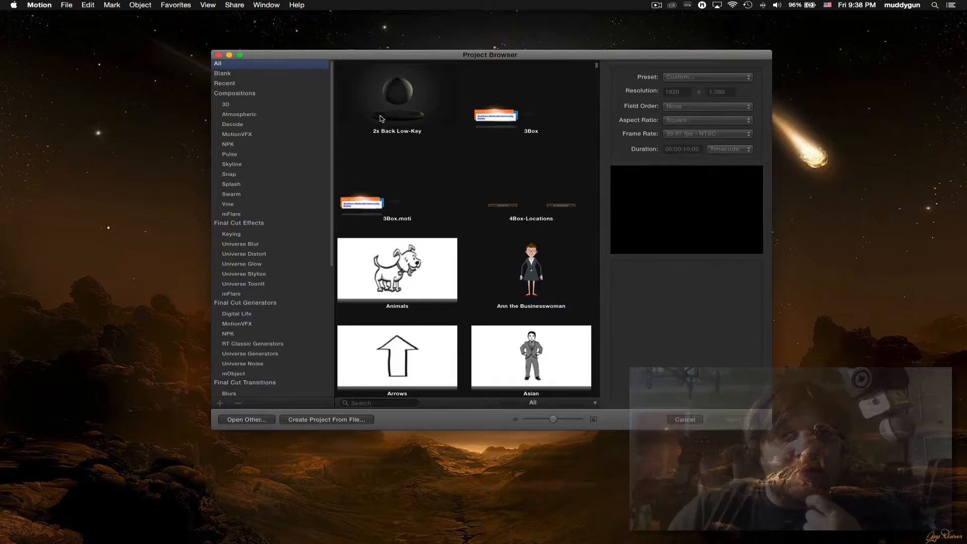
click(248, 75)
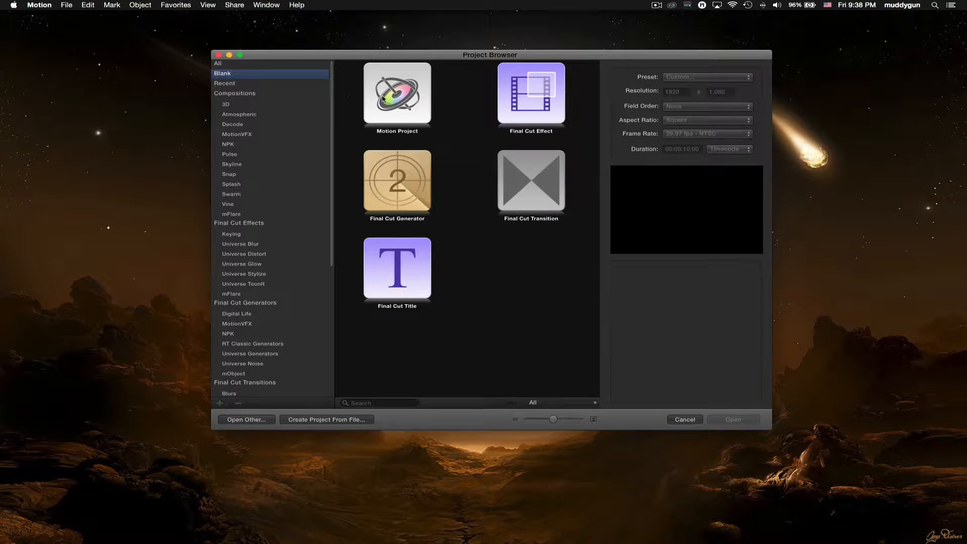
click(398, 96)
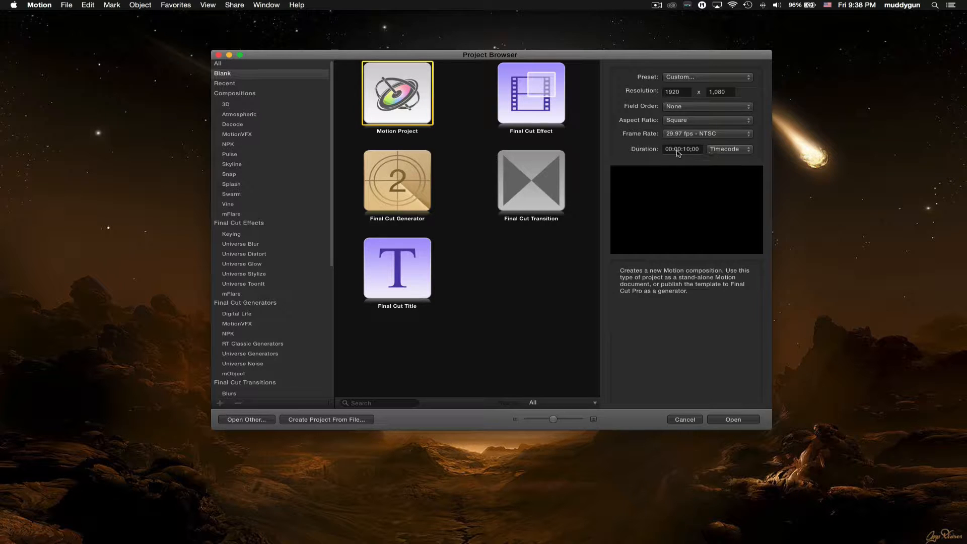
click(736, 421)
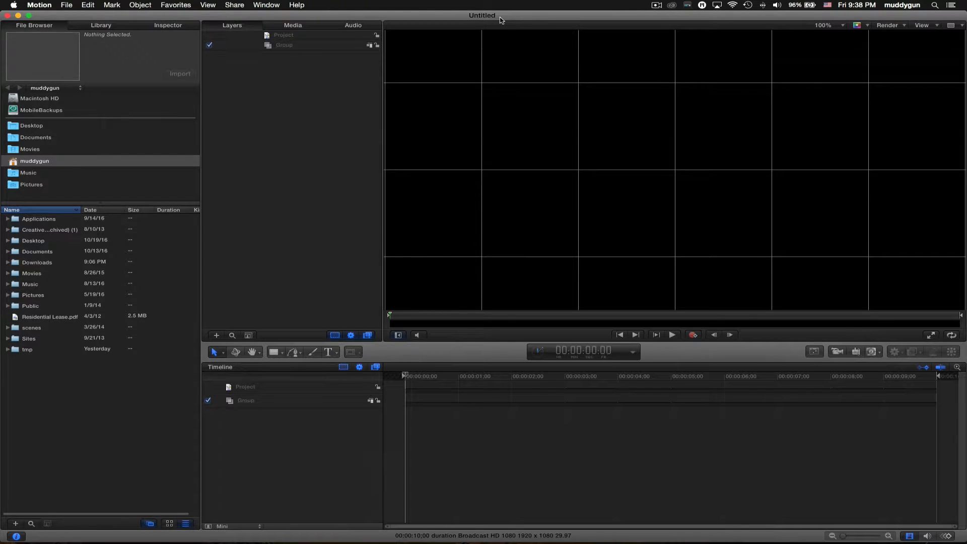
- Fit the canvas and add a text layer reading 'MOTION' near the centre
key(shift+z)
click(282, 46)
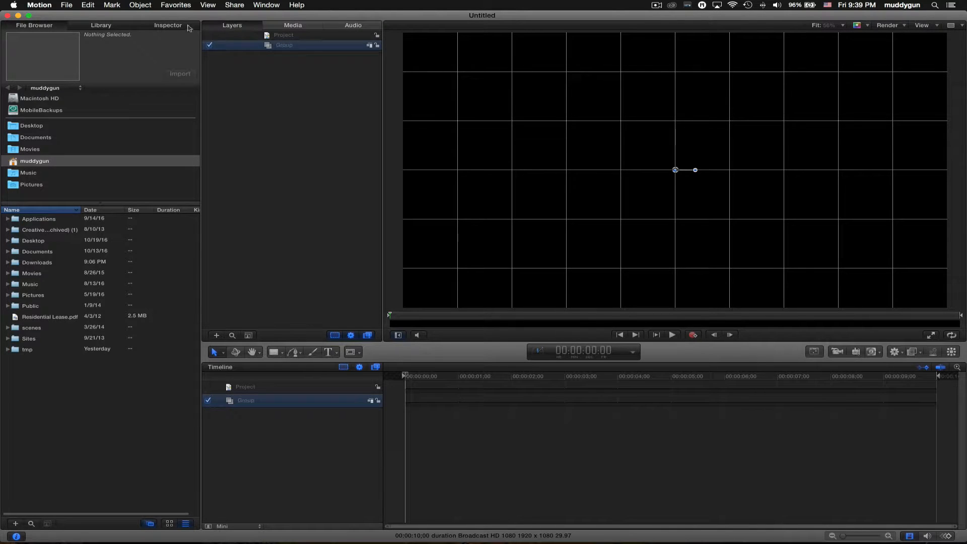
click(68, 4)
click(225, 102)
click(328, 353)
click(624, 168)
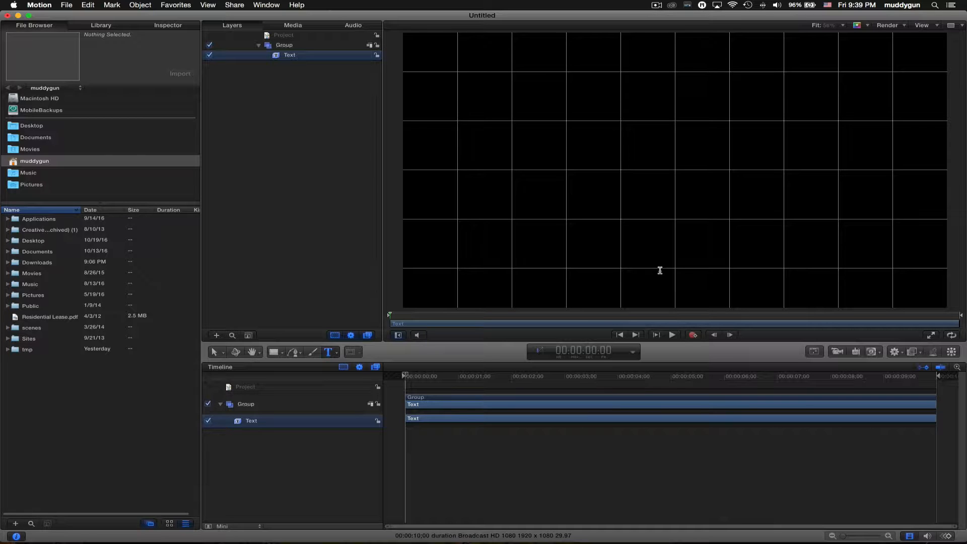
text(MOTION)
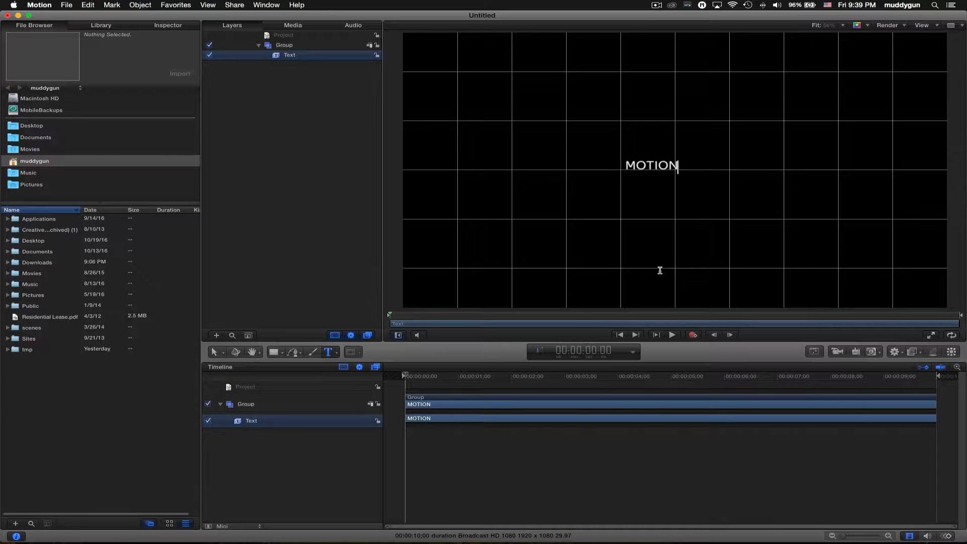
key(Escape)
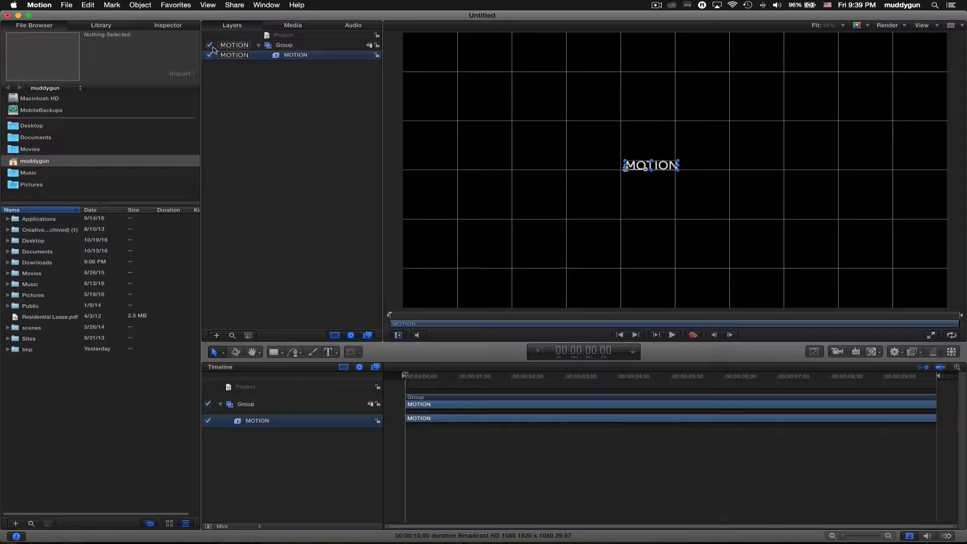
- Set the MOTION text's alignment to center, then deselect and reselect the layer
click(181, 30)
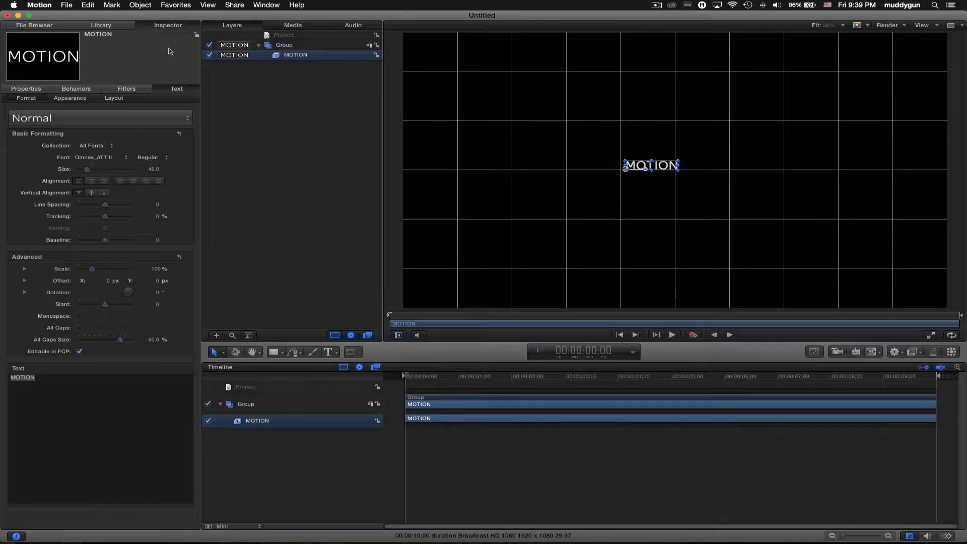
click(91, 181)
click(26, 88)
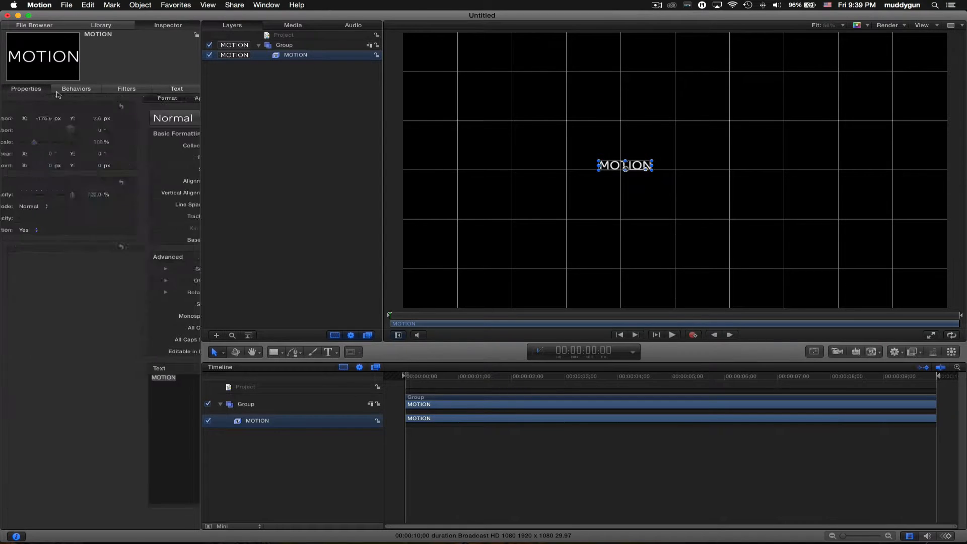
key(super+z)
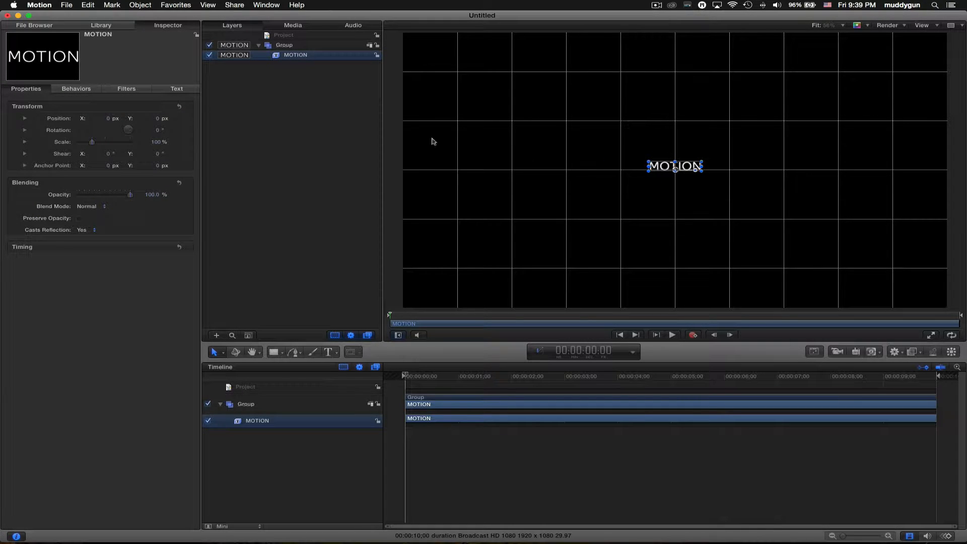
click(711, 244)
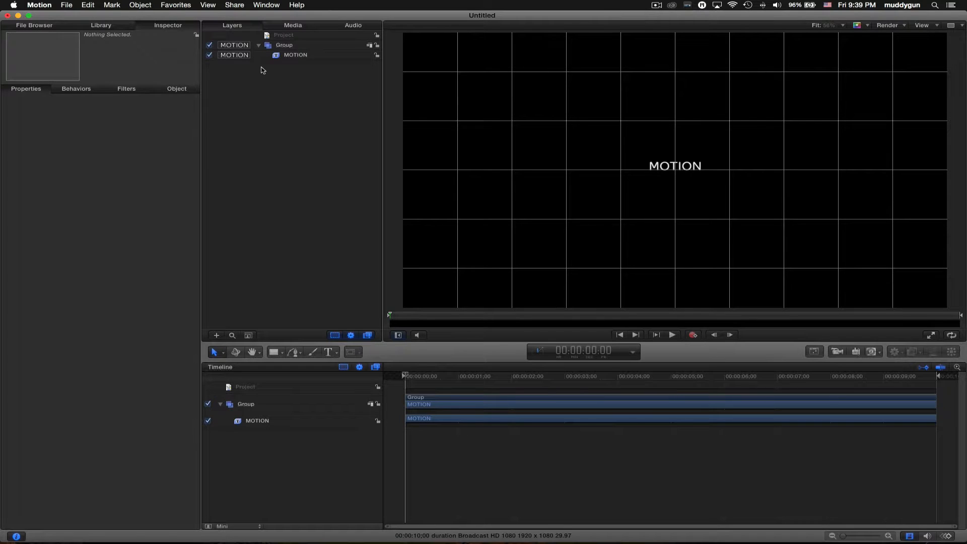
click(292, 56)
- Review the text layout and anchor options, then nudge the MOTION text slightly down
click(177, 89)
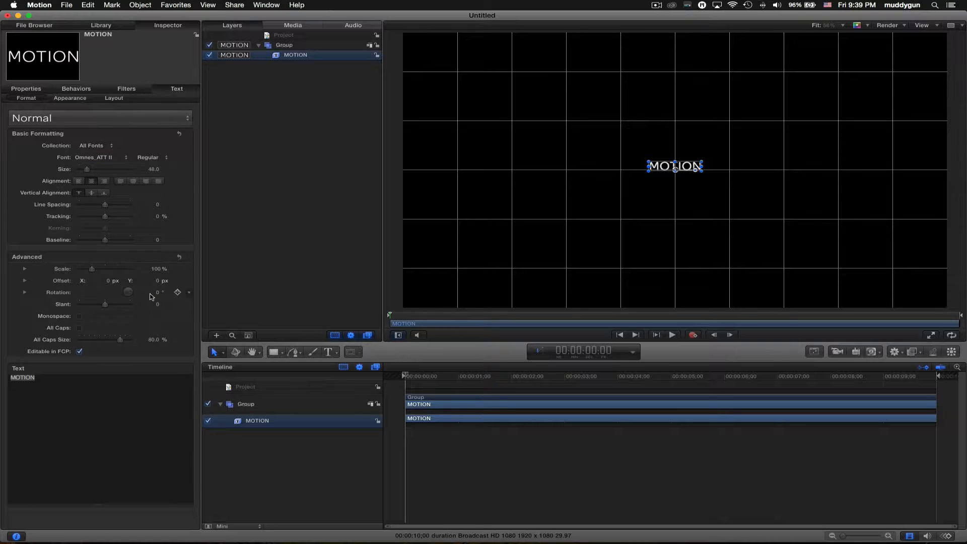
click(115, 100)
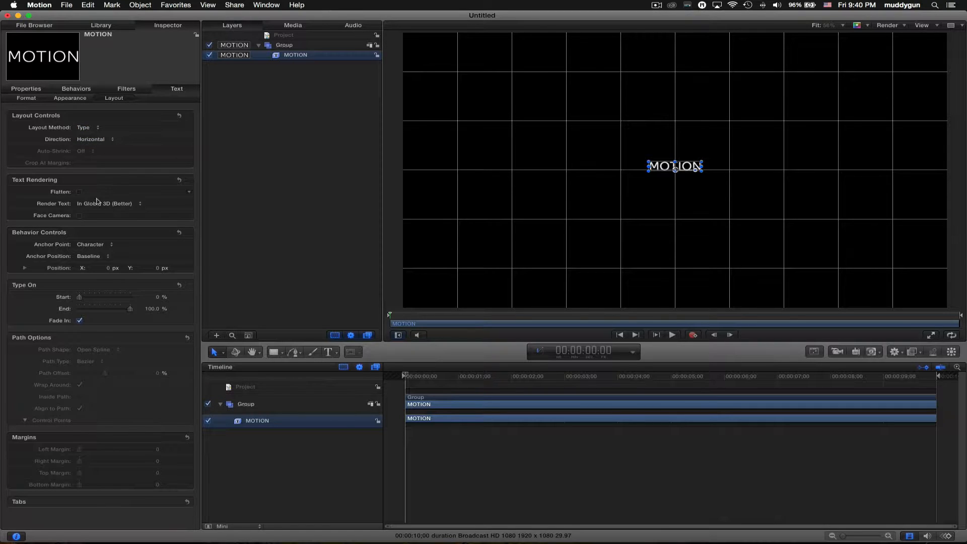
click(96, 248)
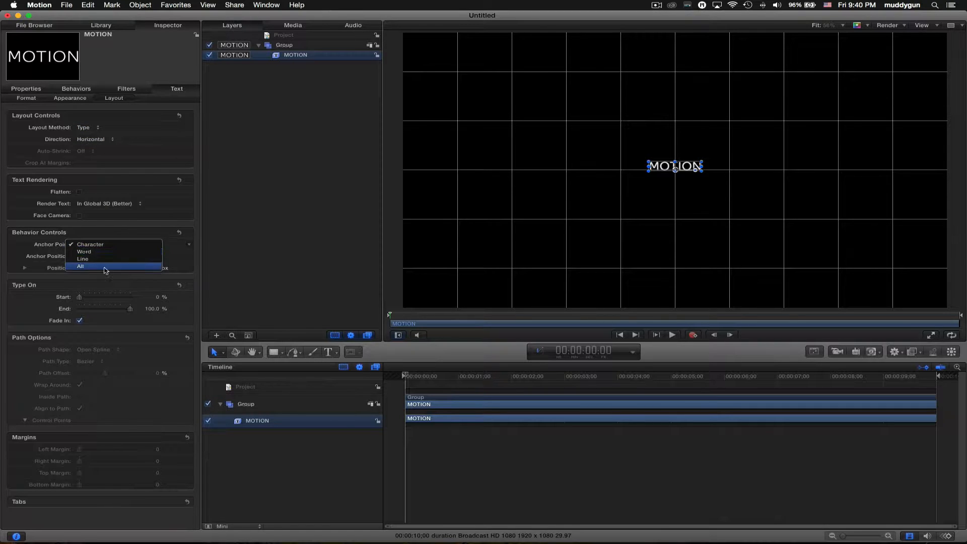
click(51, 245)
click(96, 258)
click(31, 246)
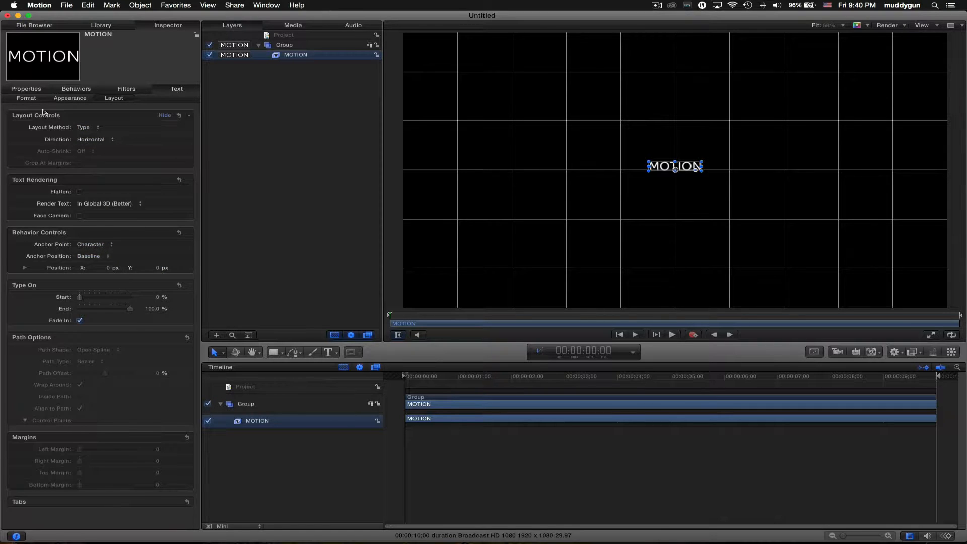
click(30, 100)
click(33, 88)
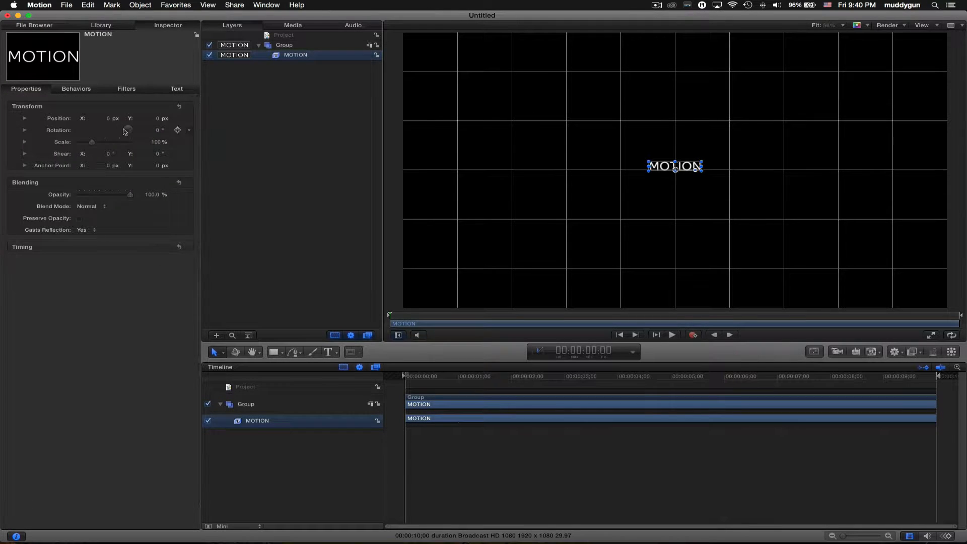
drag(157, 119, 154, 117)
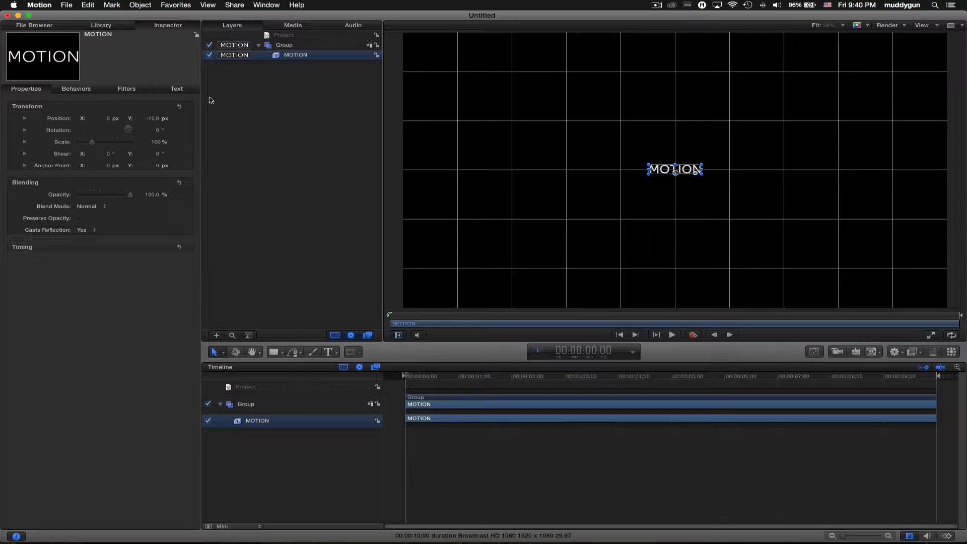
- Set the MOTION text size to 100 and lower it to Y -24.2 px
click(177, 88)
drag(155, 171, 154, 171)
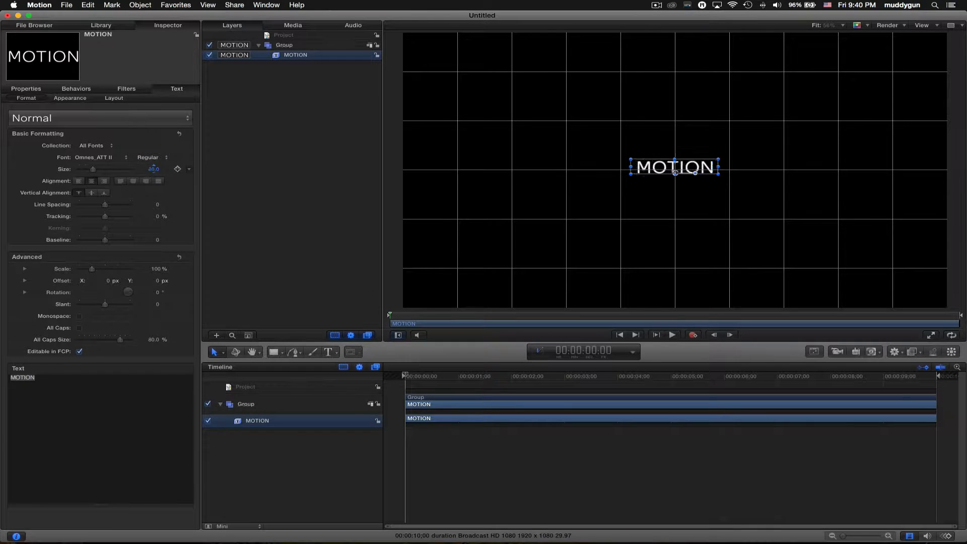
double_click(153, 169)
text(100)
key(Return)
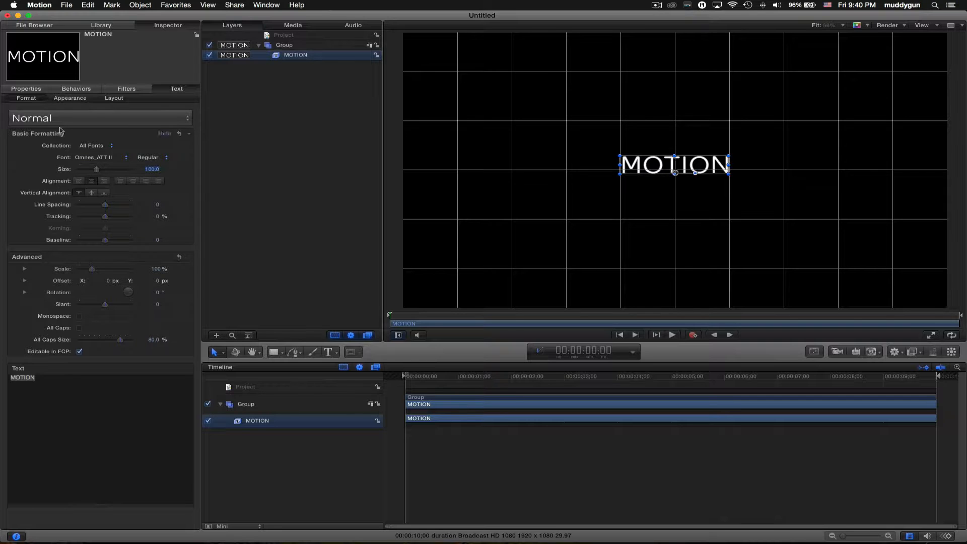
click(42, 89)
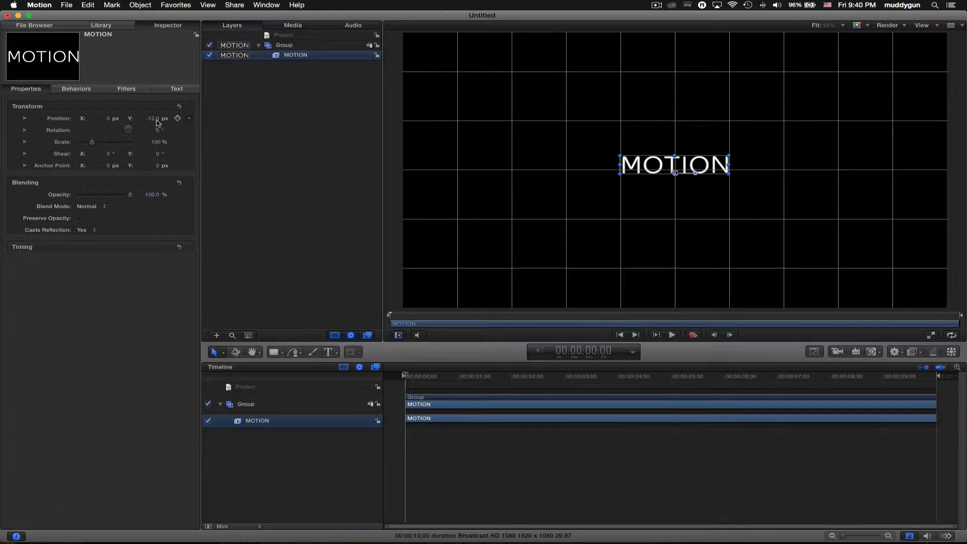
drag(160, 120, 157, 122)
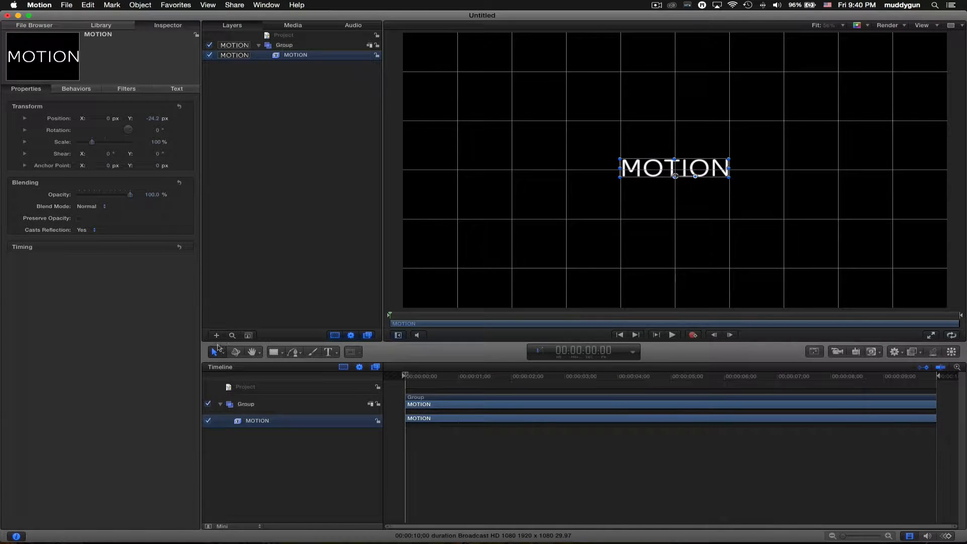
drag(217, 347, 255, 384)
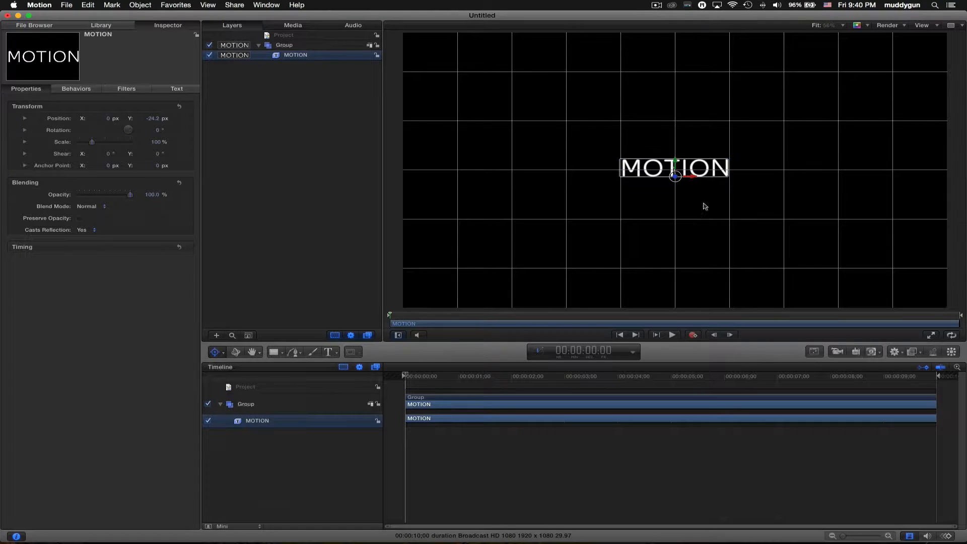
key(super+=)
key(super+=)
key(super+=)
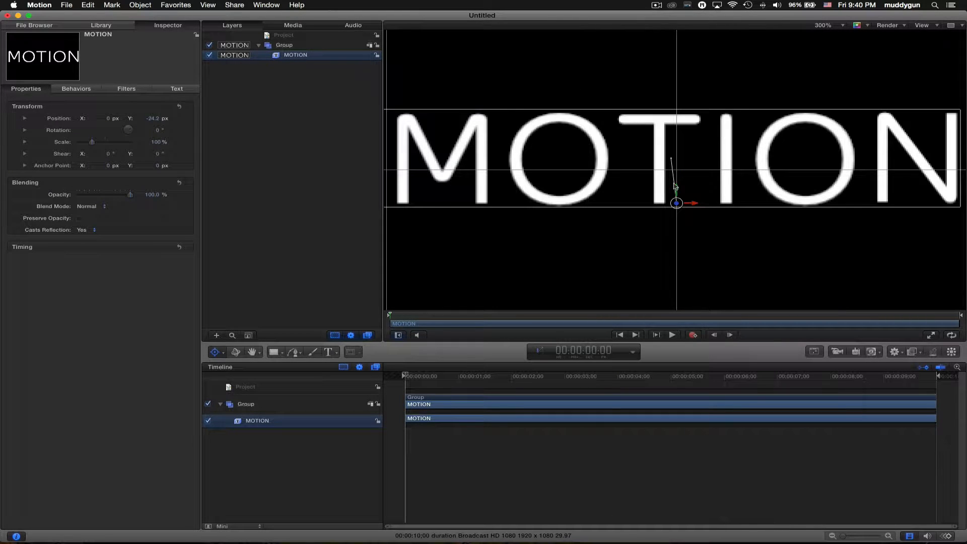
key(shift+z)
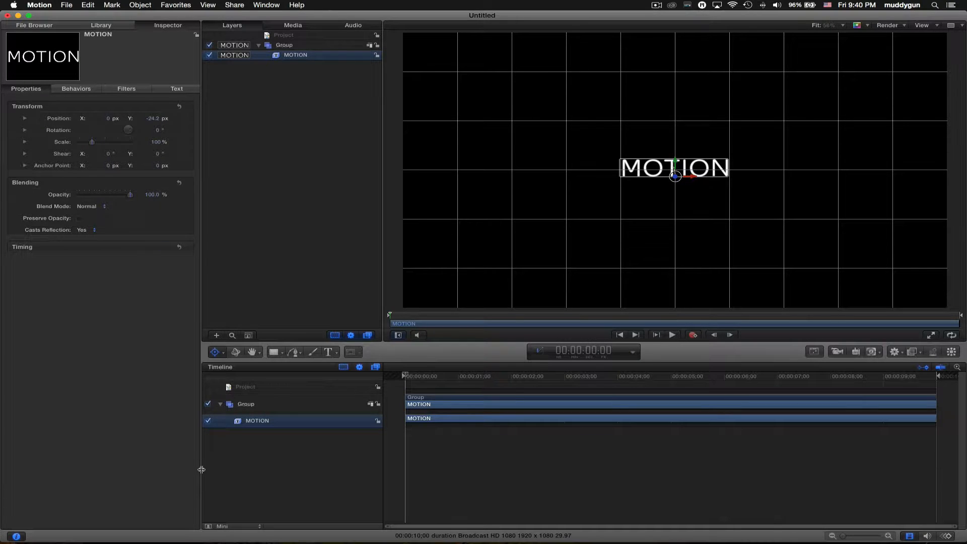
click(218, 355)
click(234, 366)
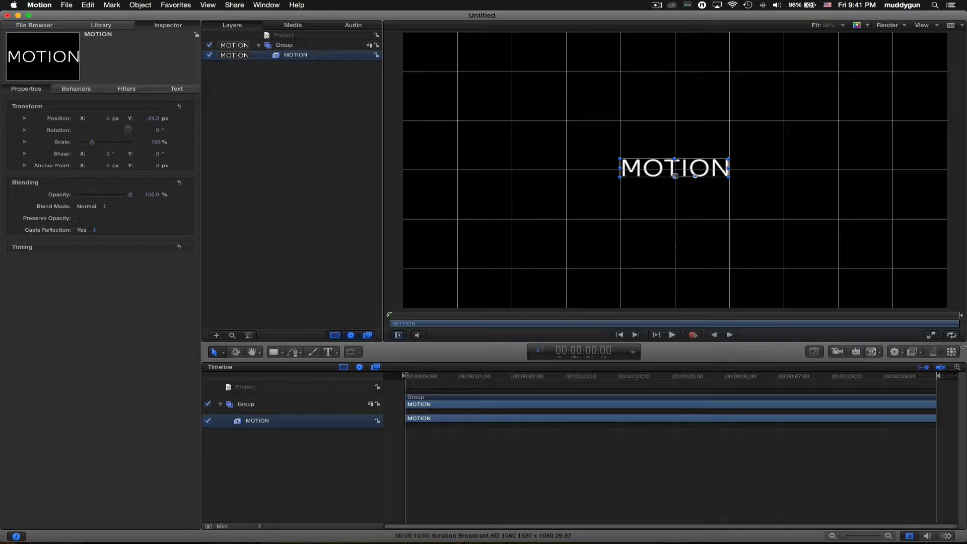
- Browse the Filters and Behaviors lists, then replicate the MOTION text into a 5 x 5 Tile Fill grid
click(911, 355)
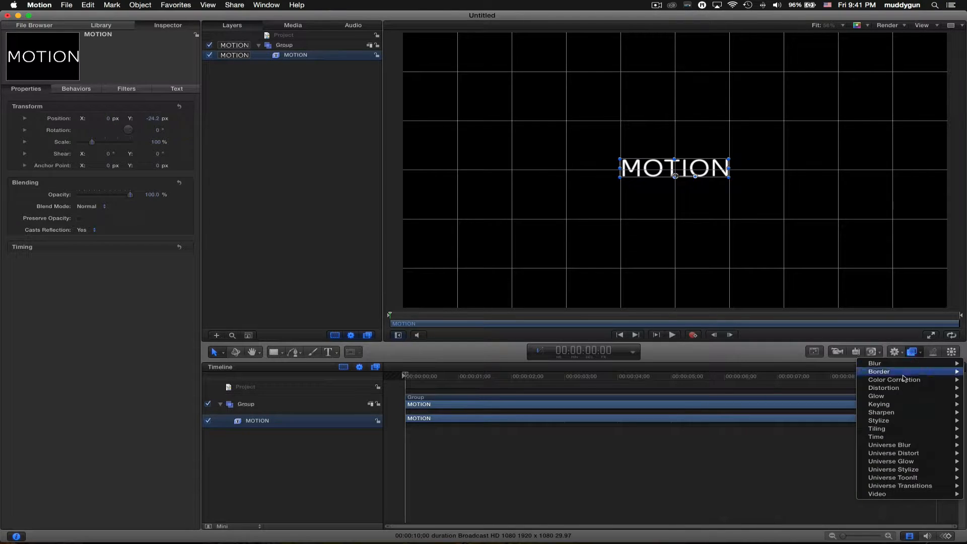
click(913, 354)
click(913, 354)
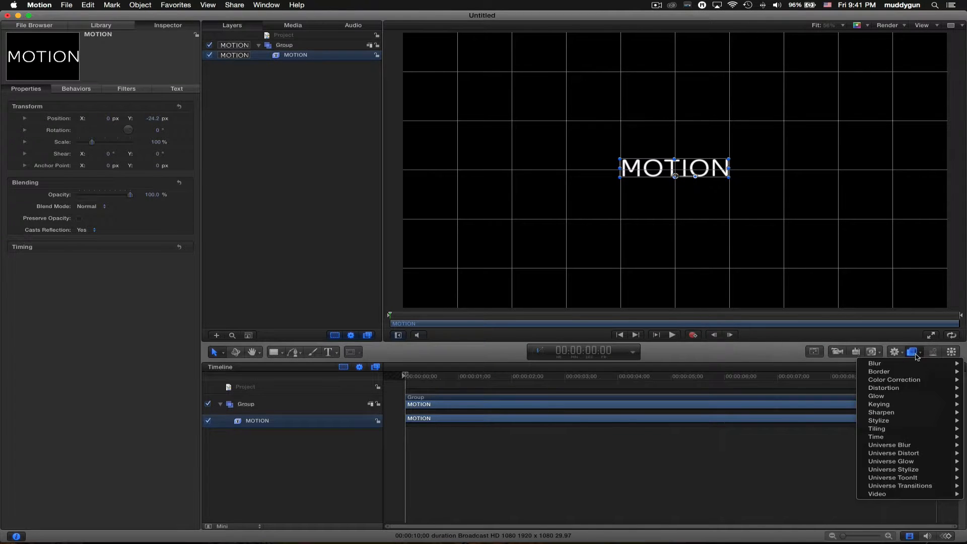
click(896, 352)
click(896, 352)
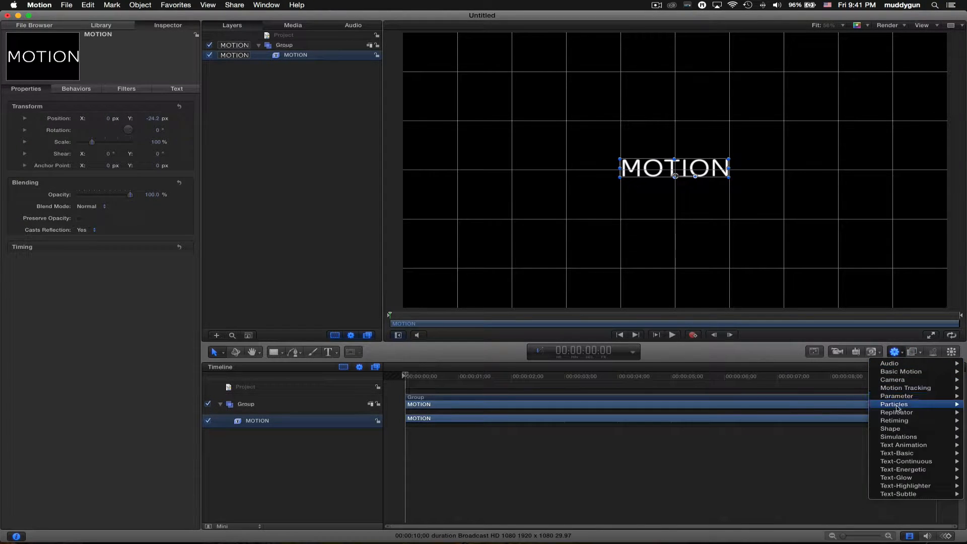
mouse_move(886, 404)
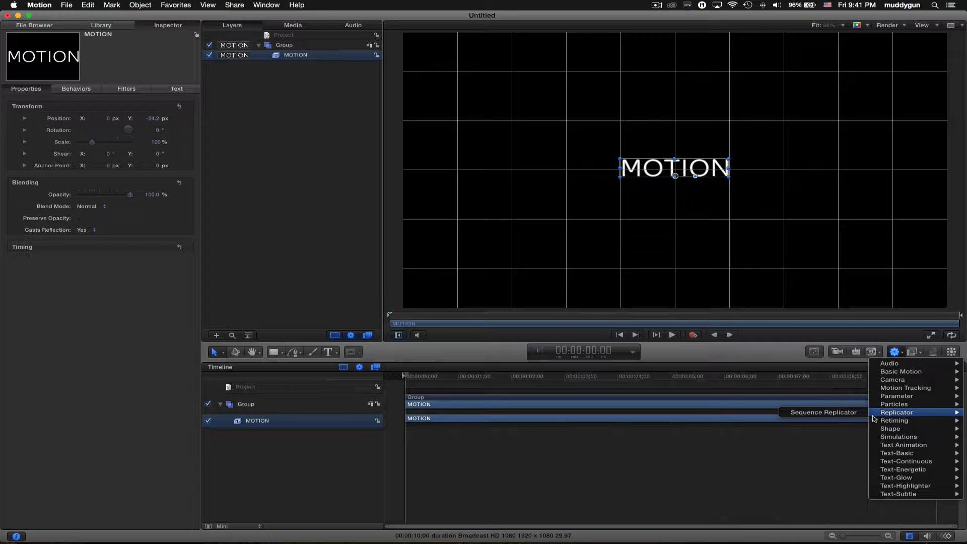
click(896, 353)
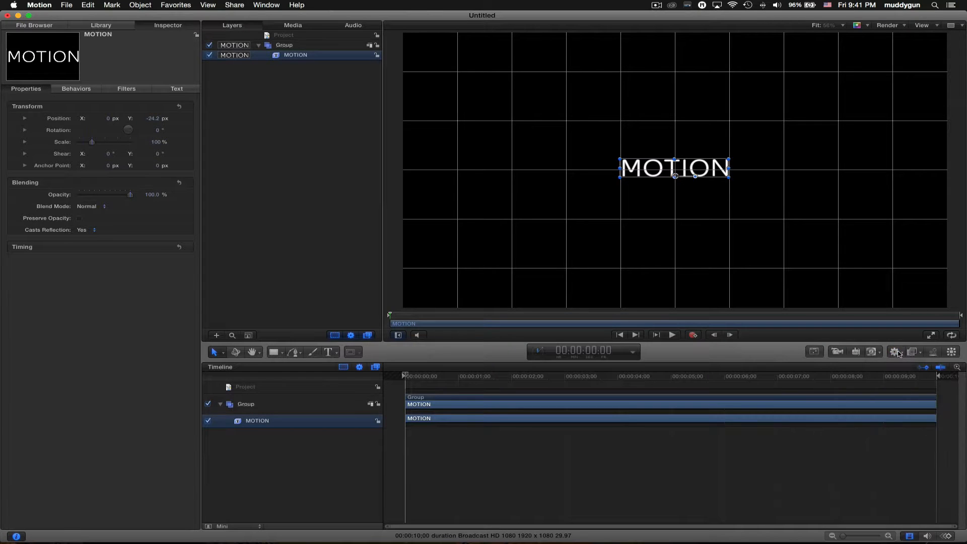
click(952, 352)
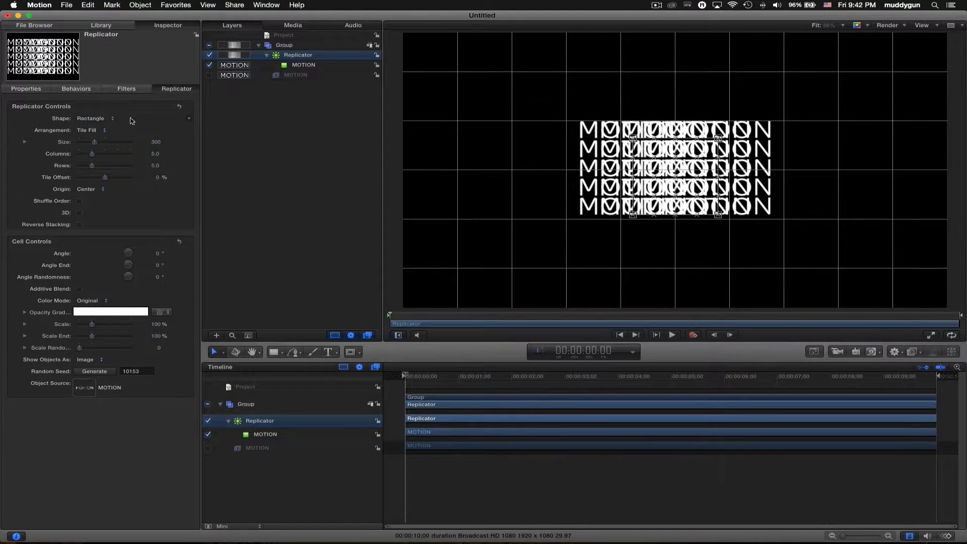
- Widen the replicator to size 1353.92 with 3 columns and 3 rows
drag(633, 137, 482, 76)
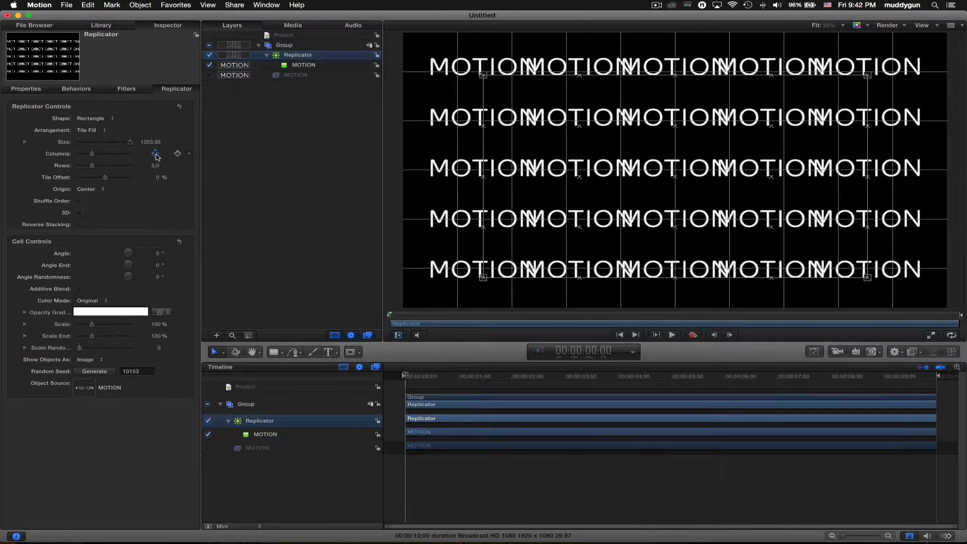
click(156, 155)
text(3)
key(Tab)
text(3)
key(Tab)
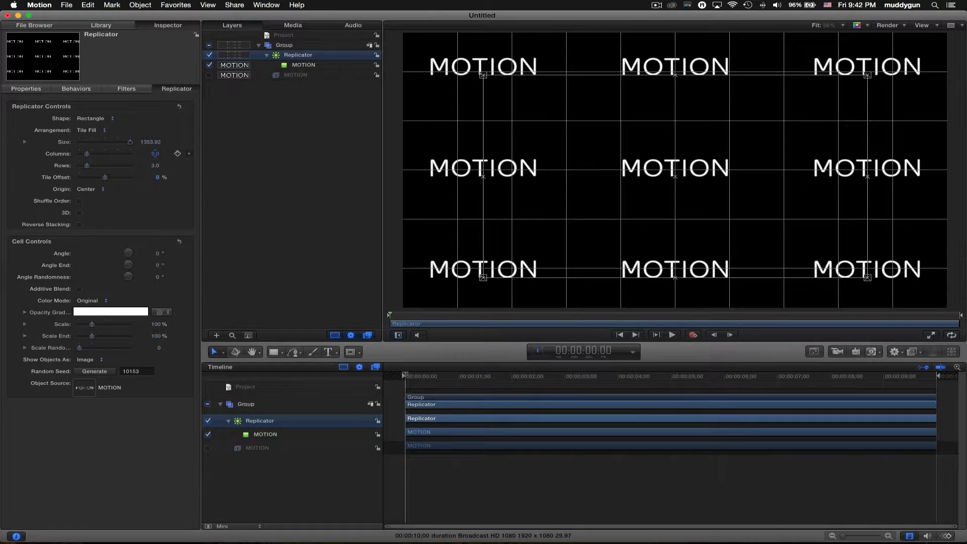
key(super+slash)
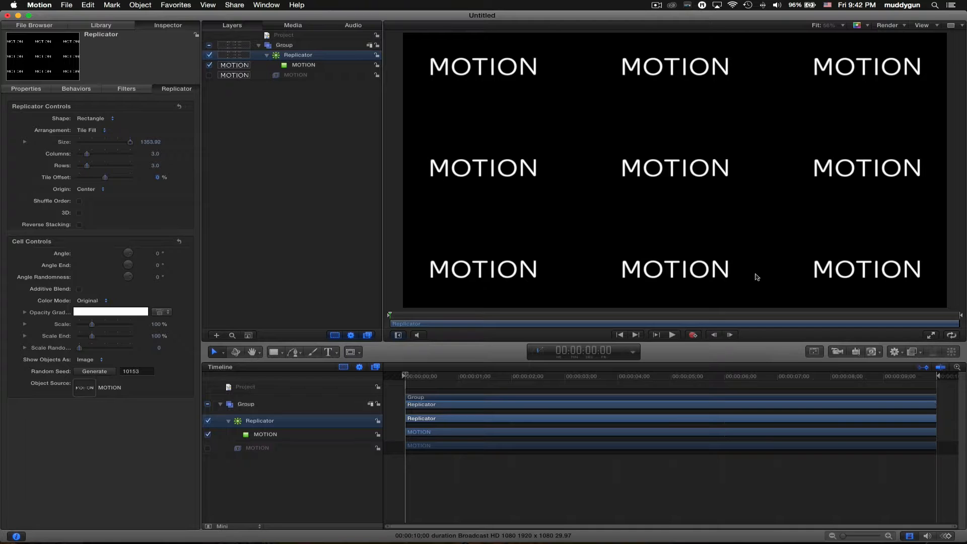
key(super+slash)
- Turn off the canvas grid lines and shrink the replicator size to 1165.66
click(890, 24)
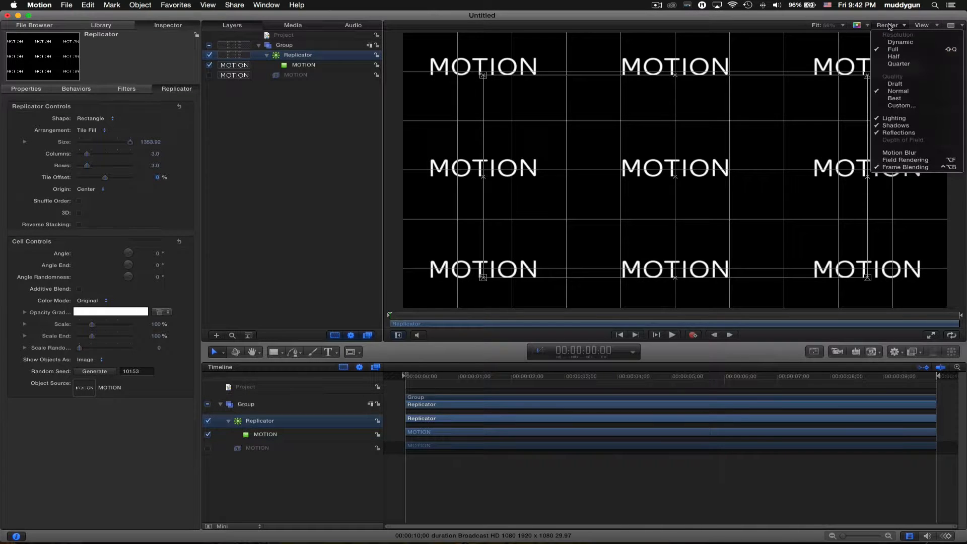
click(937, 25)
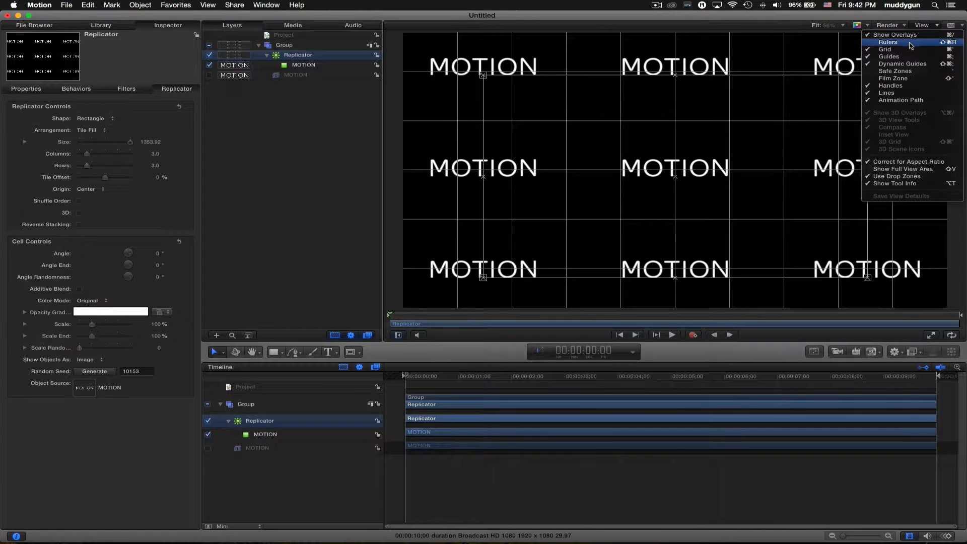
click(909, 49)
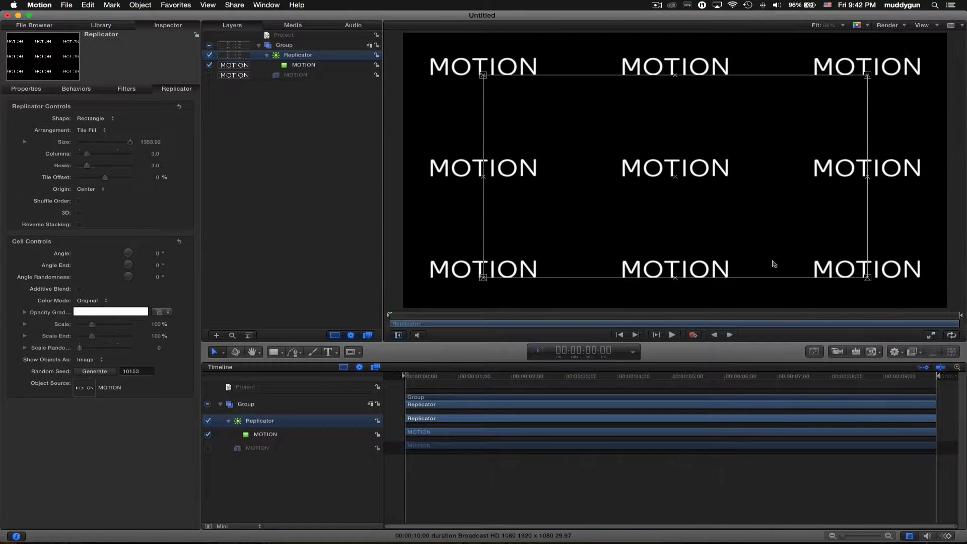
drag(868, 277, 842, 277)
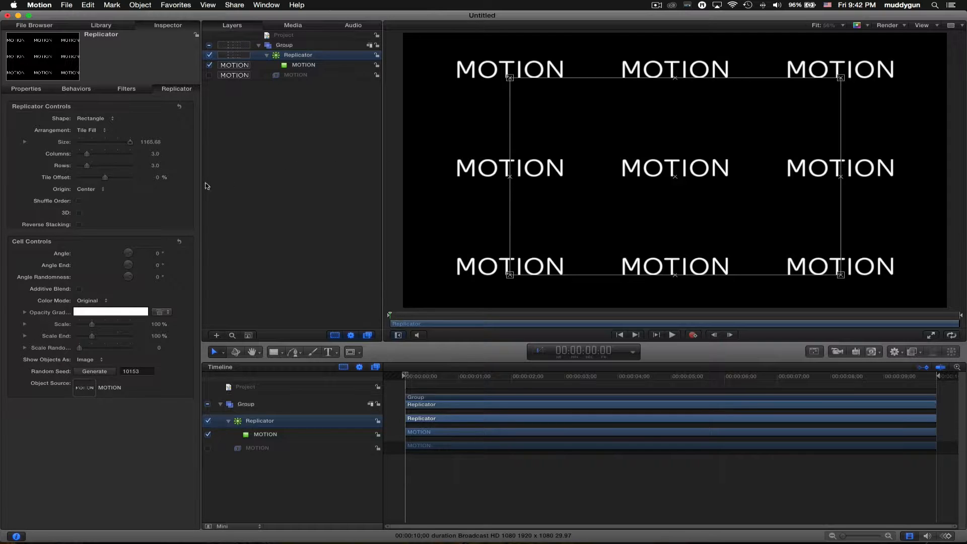
- Add a Sequence Replicator behavior to the replicator, sequencing its Opacity
click(895, 353)
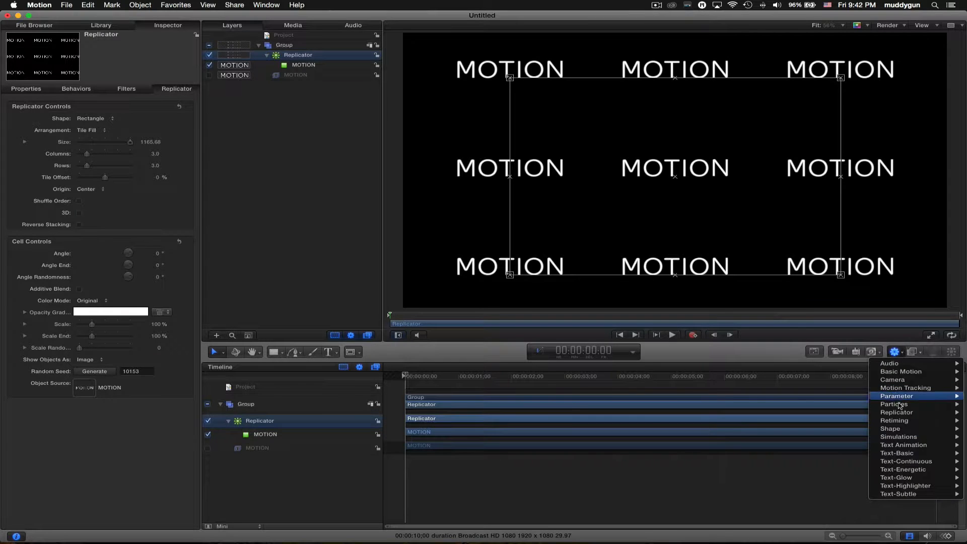
mouse_move(907, 417)
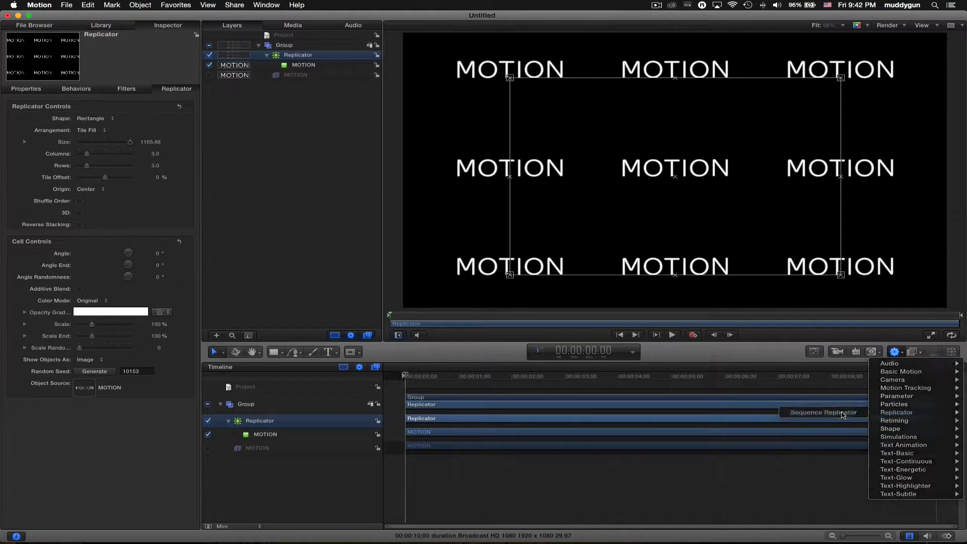
click(826, 416)
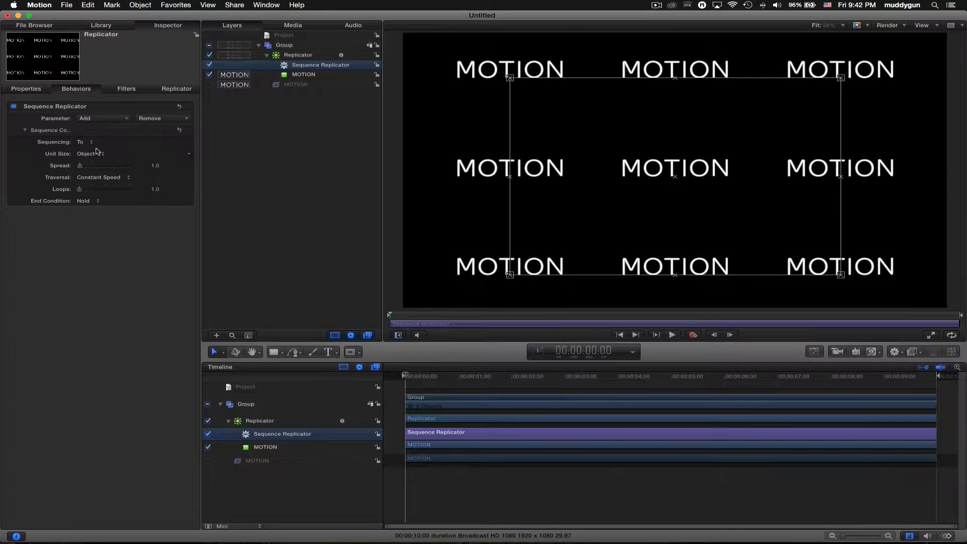
click(123, 118)
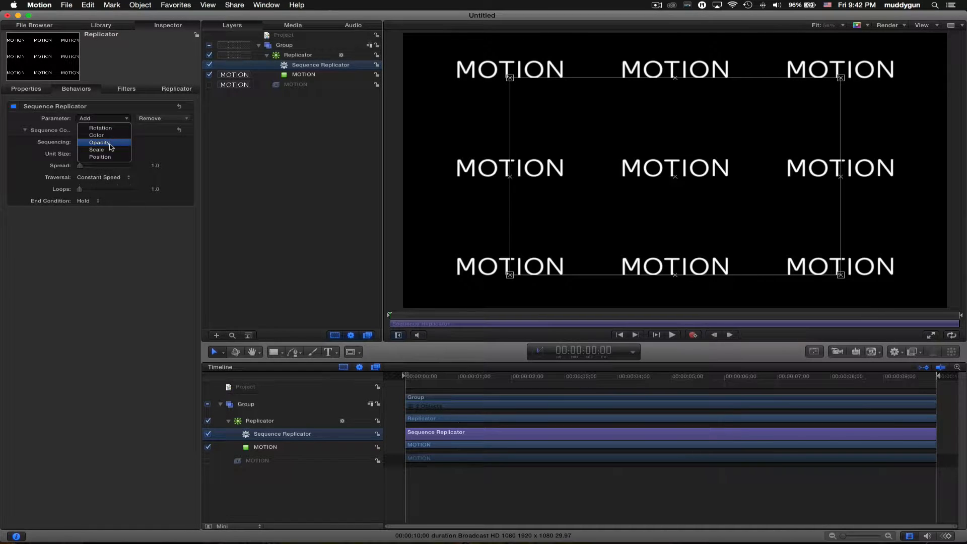
click(110, 144)
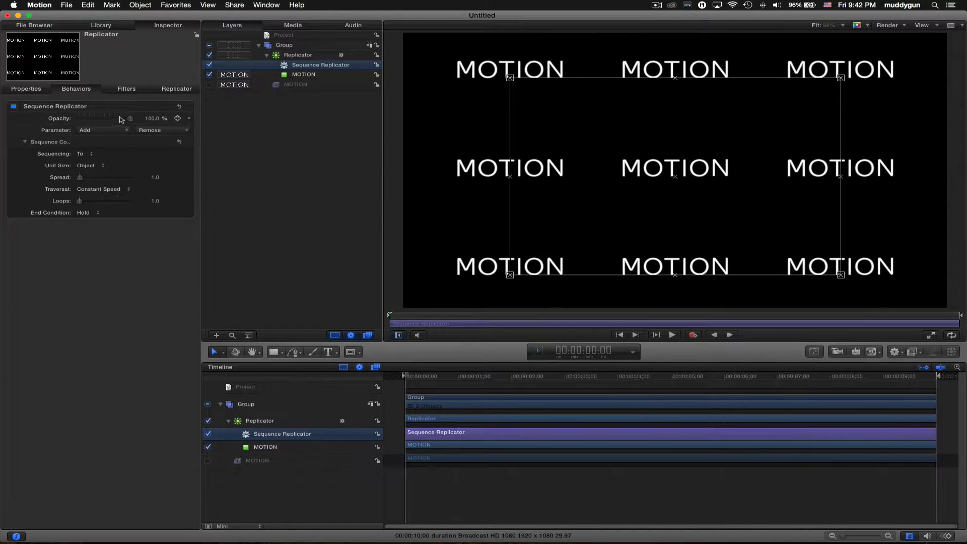
key(space)
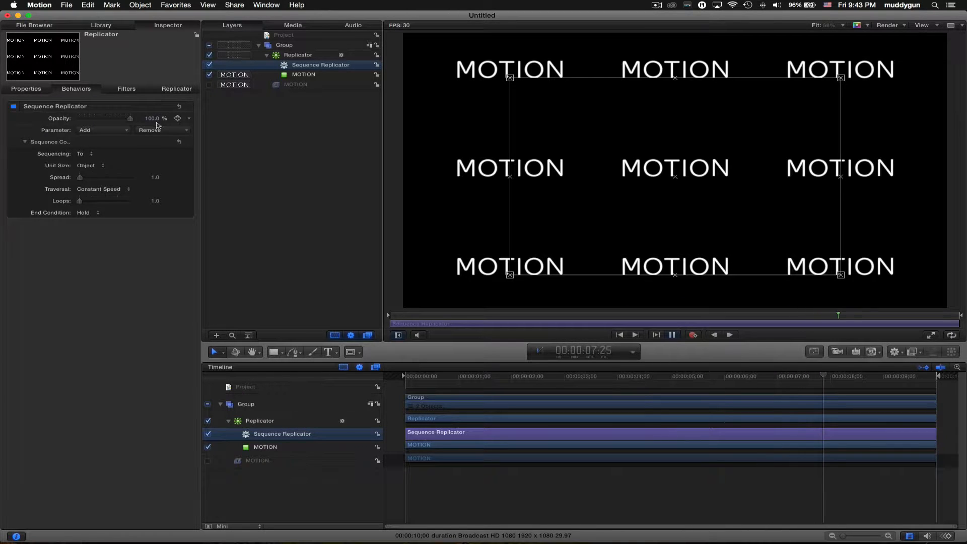
- Set the sequenced Opacity to 0% and preview the animation with looping playback
click(153, 119)
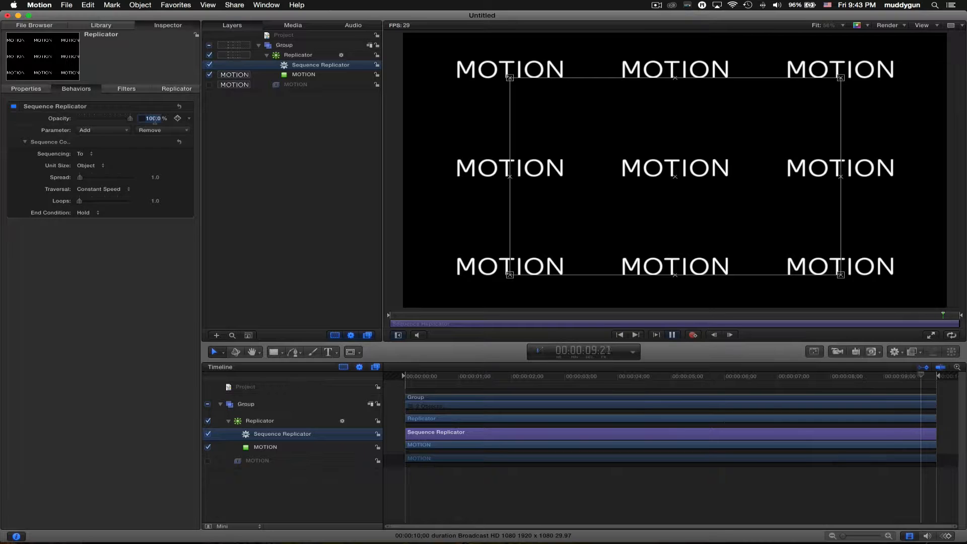
text(0)
key(Return)
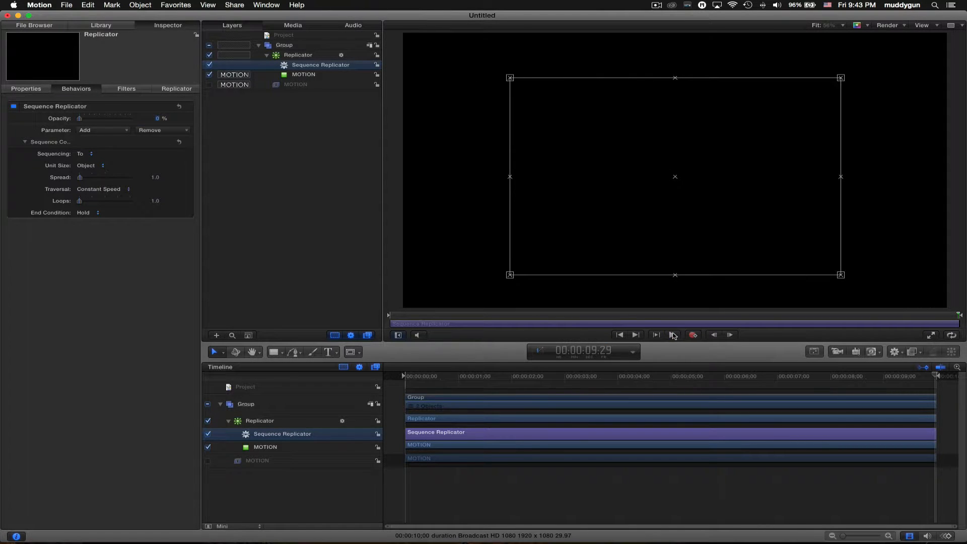
click(949, 335)
click(673, 335)
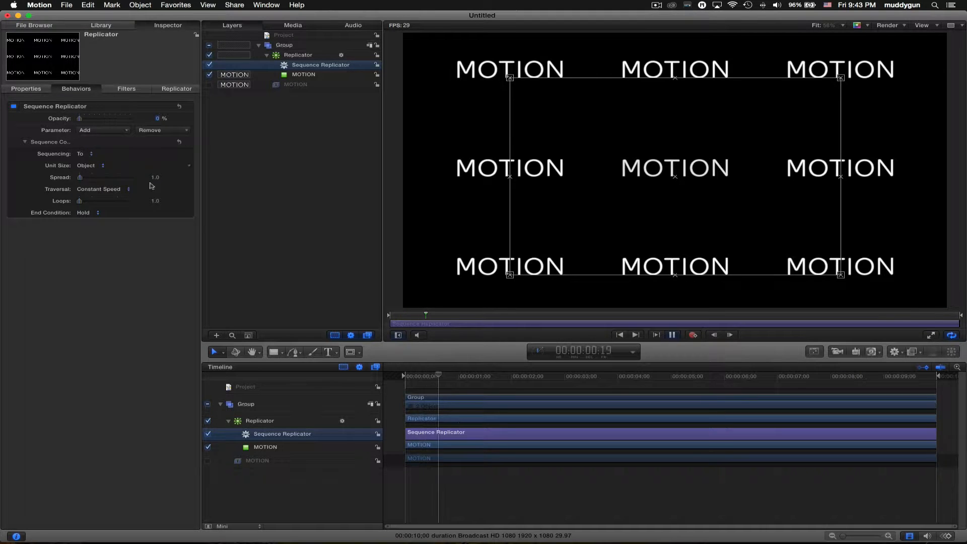
- Change the Replicator's Origin from Center to Top so copies start from the top row
click(309, 57)
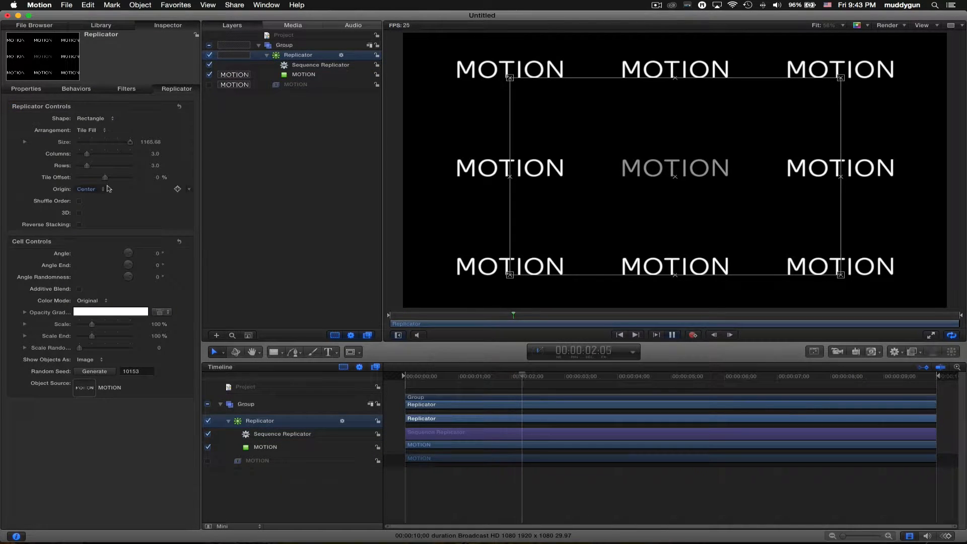
click(105, 190)
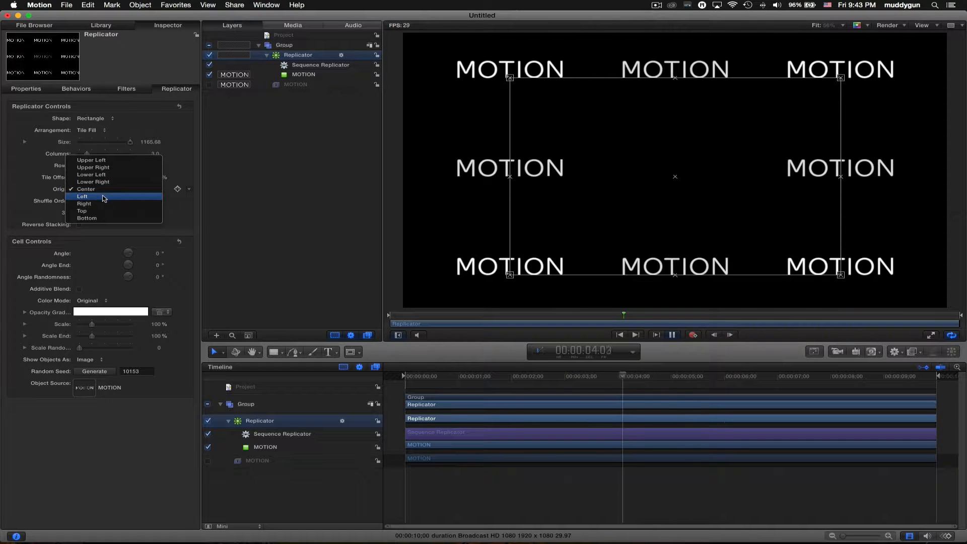
click(100, 210)
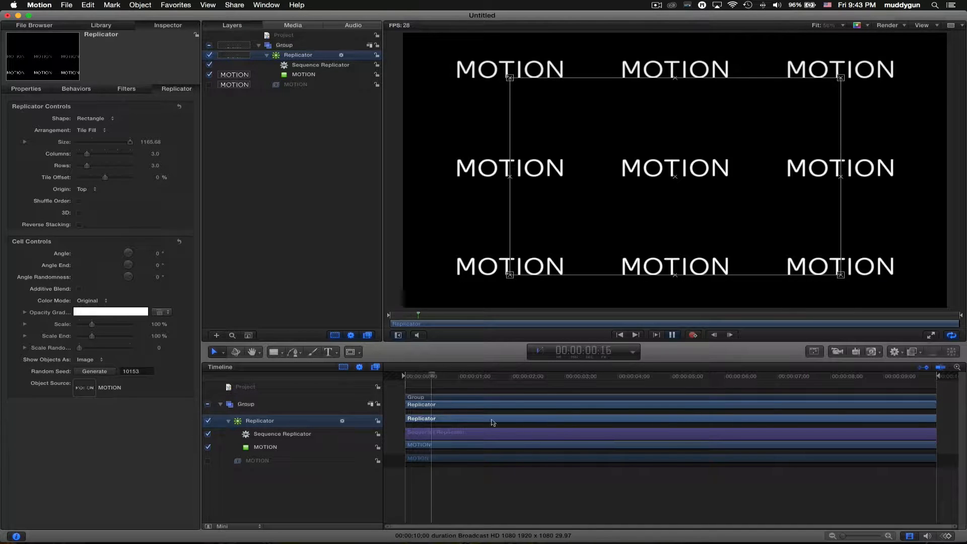
key(space)
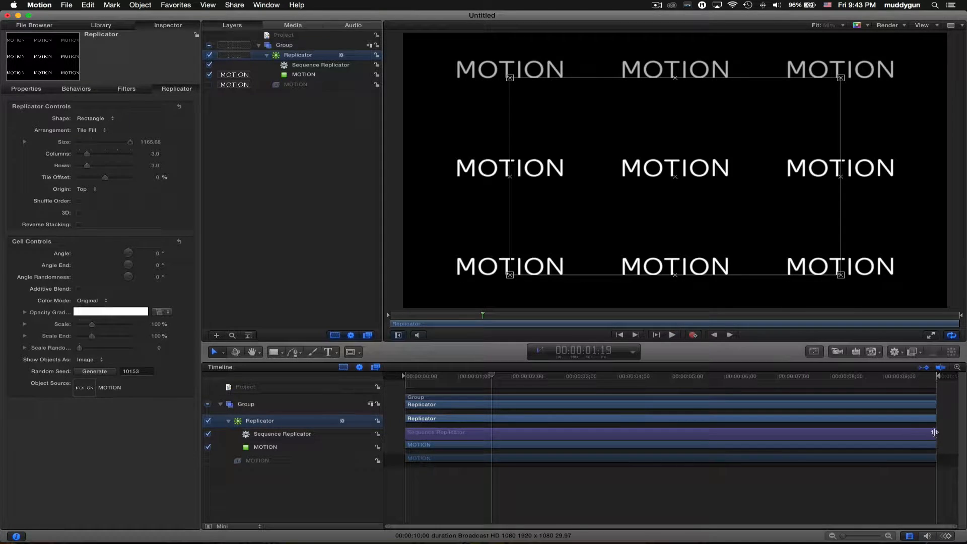
drag(934, 432, 670, 435)
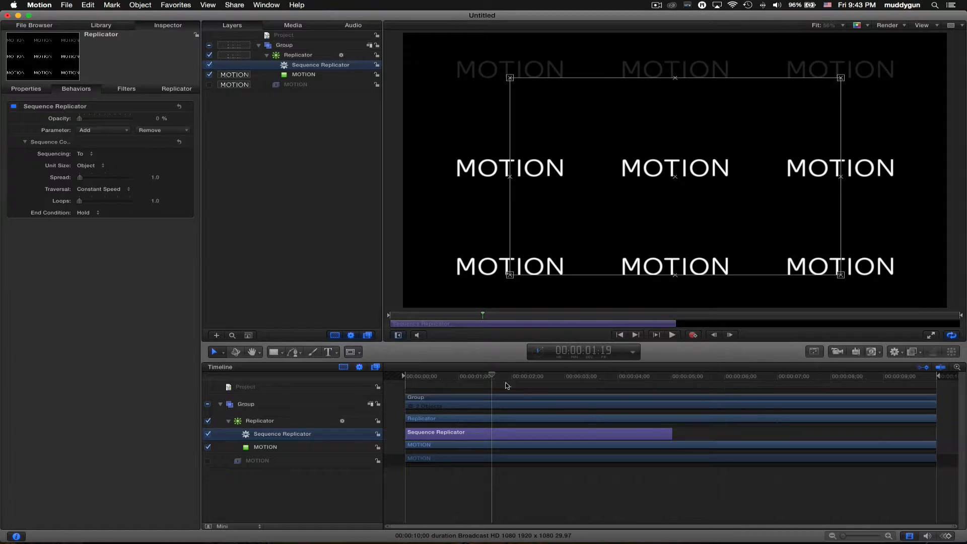
key(space)
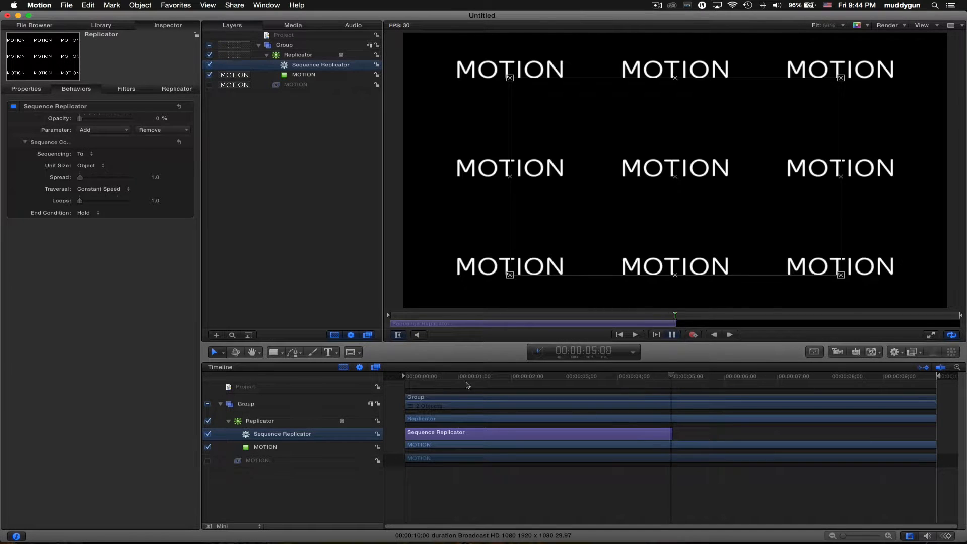
drag(670, 438, 934, 432)
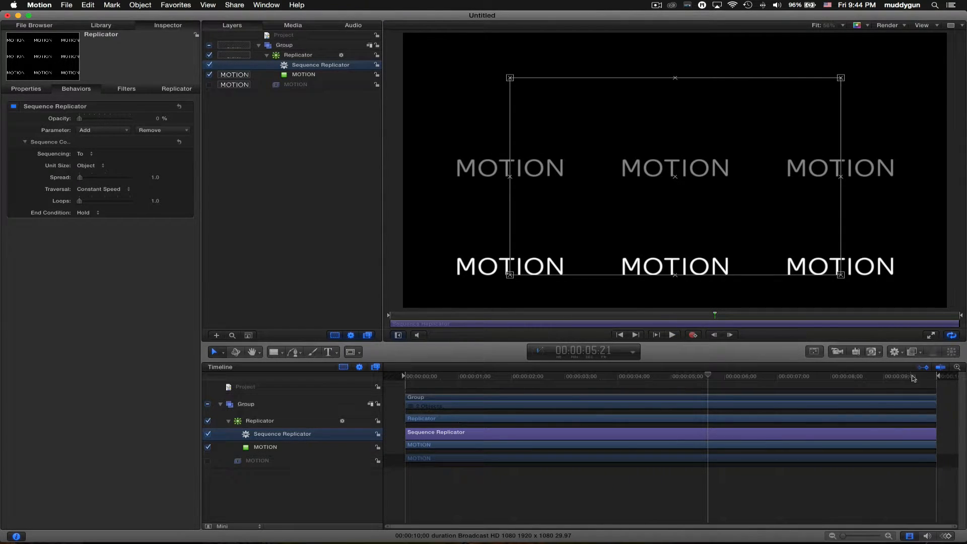
drag(913, 378, 564, 393)
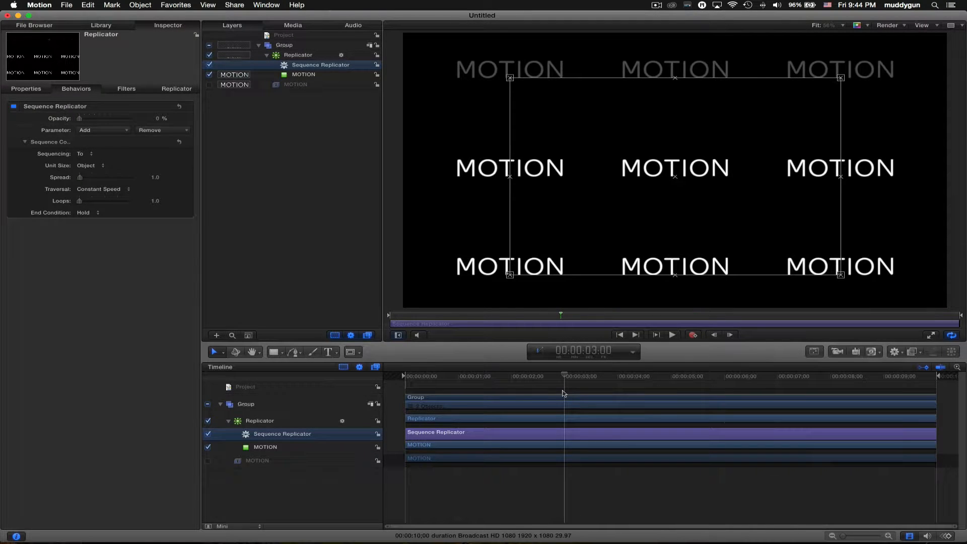
key(o)
key(space)
key(o)
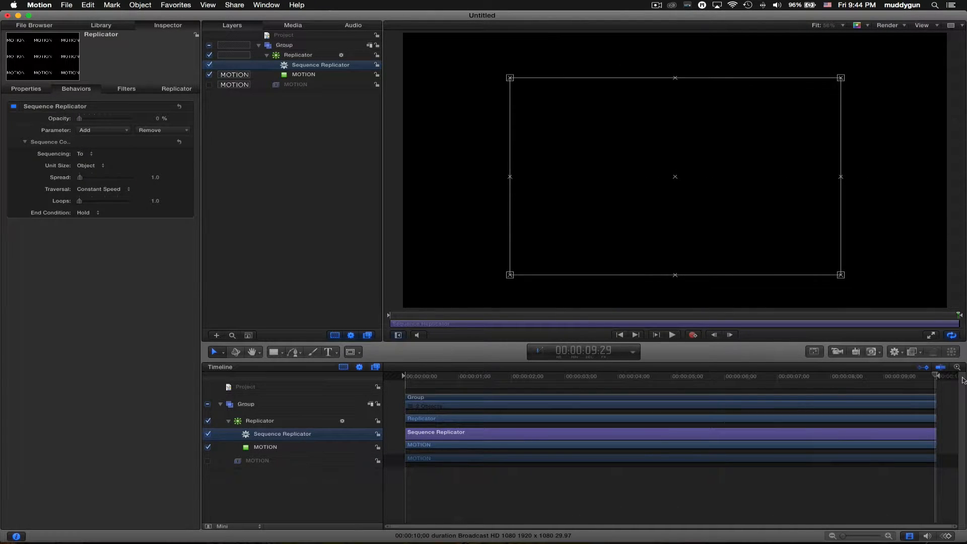
key(space)
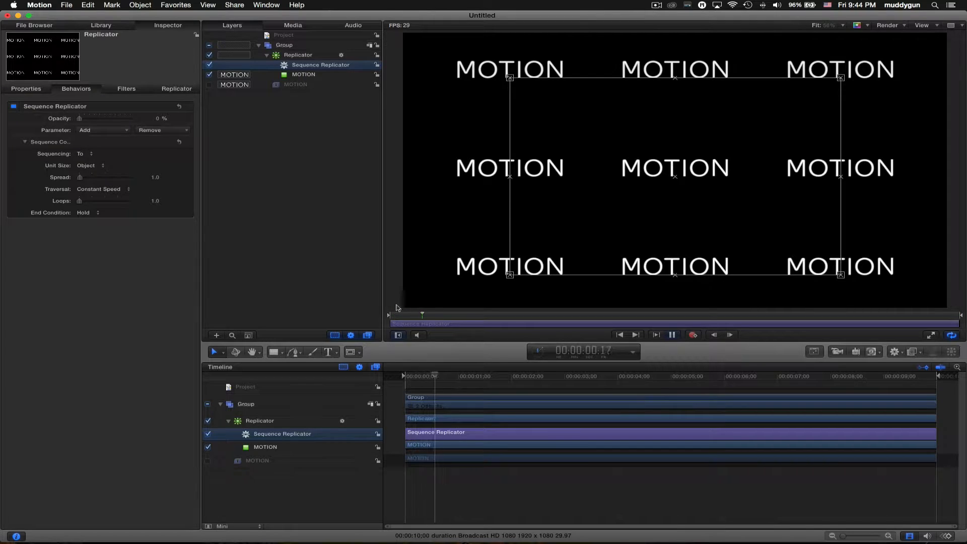
click(85, 154)
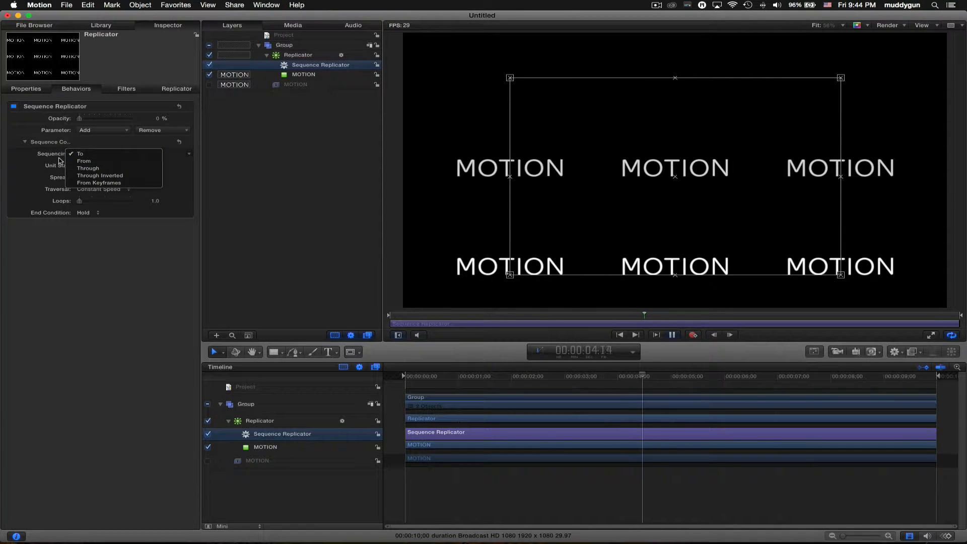
click(83, 161)
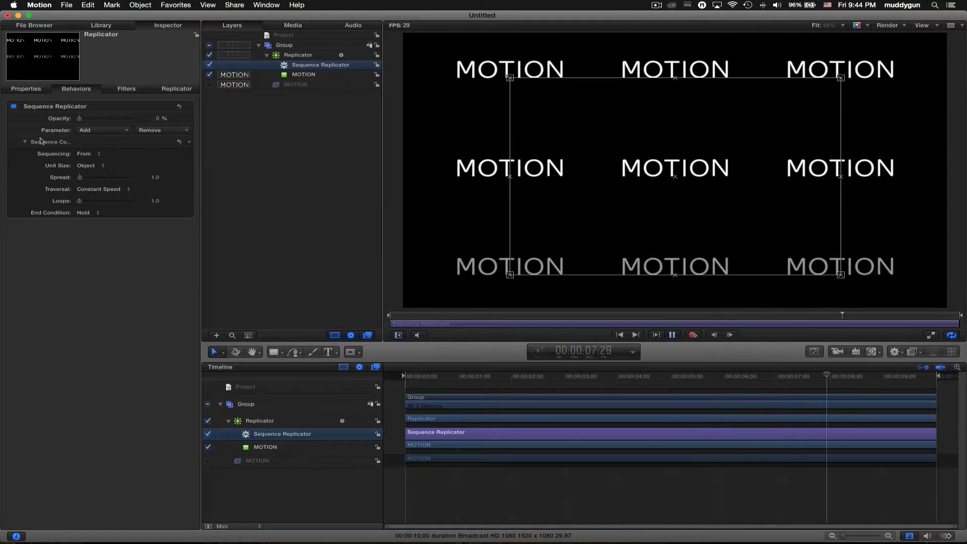
click(78, 154)
click(83, 161)
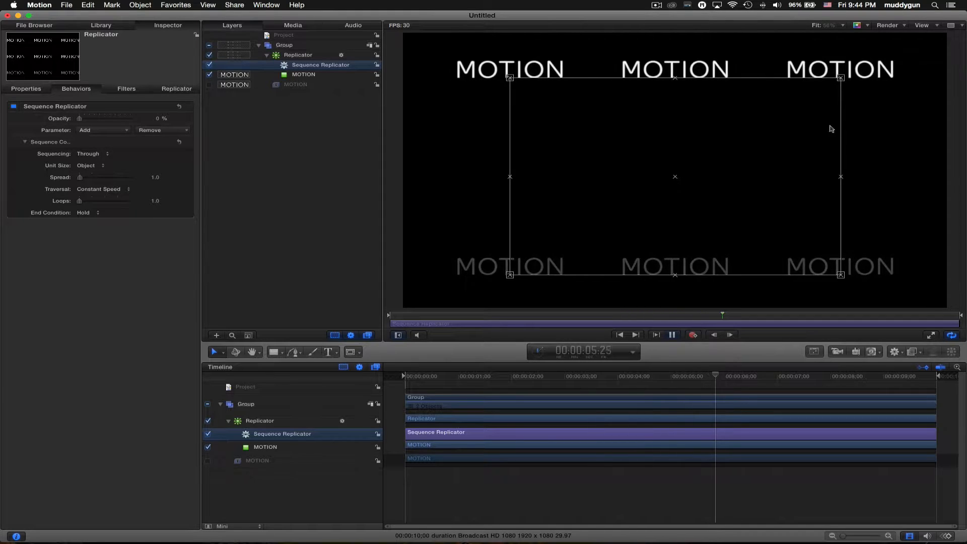
click(89, 153)
click(95, 161)
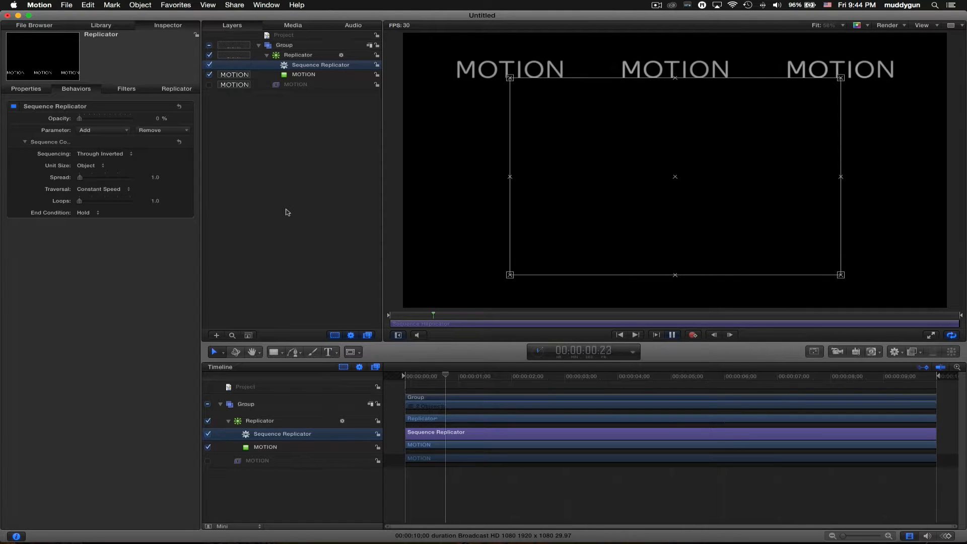
click(100, 154)
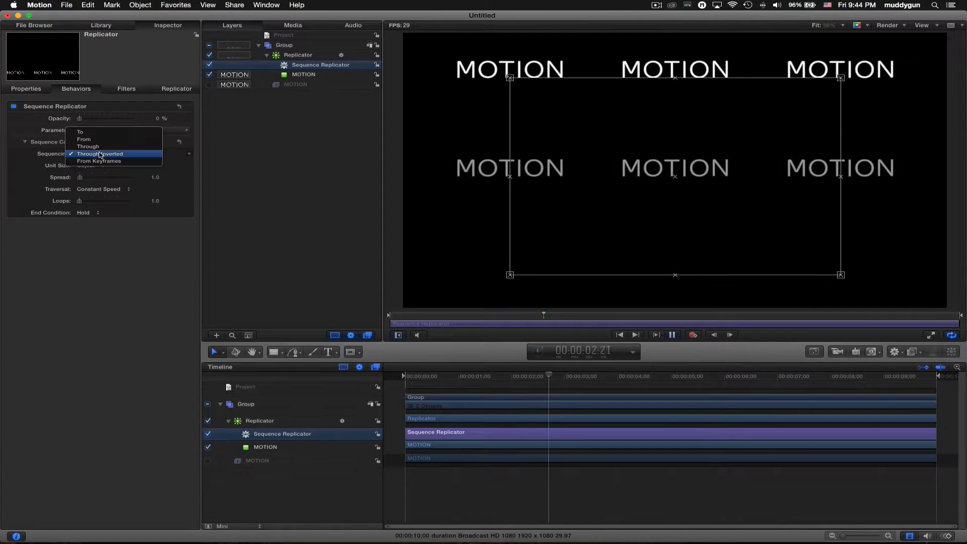
click(102, 134)
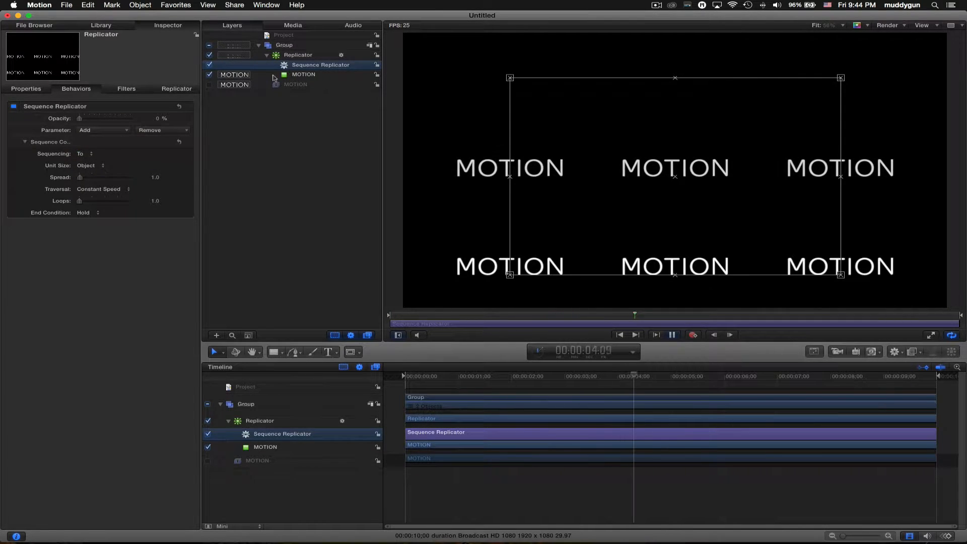
- Set the Sequence Replicator's Spread to 1.0
double_click(155, 179)
text(5)
key(Return)
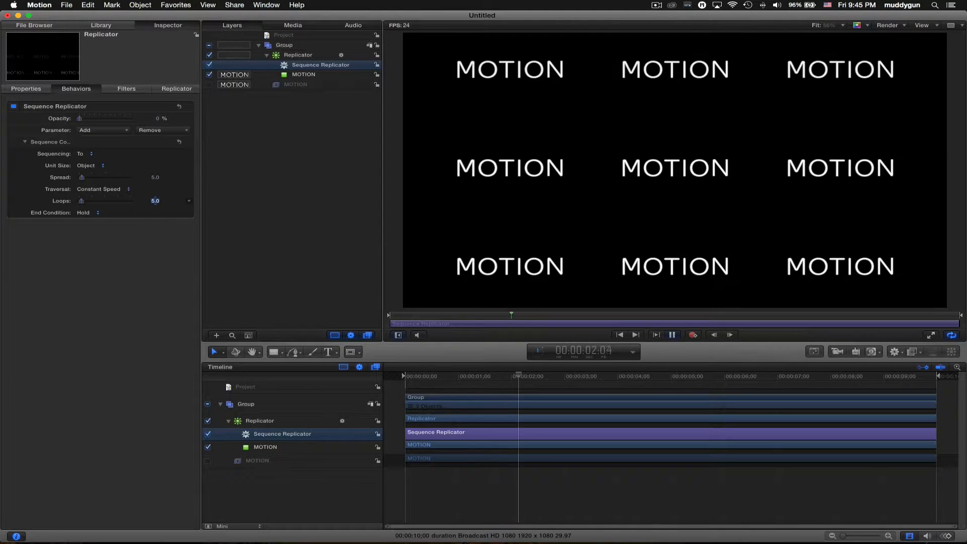
click(96, 215)
click(95, 221)
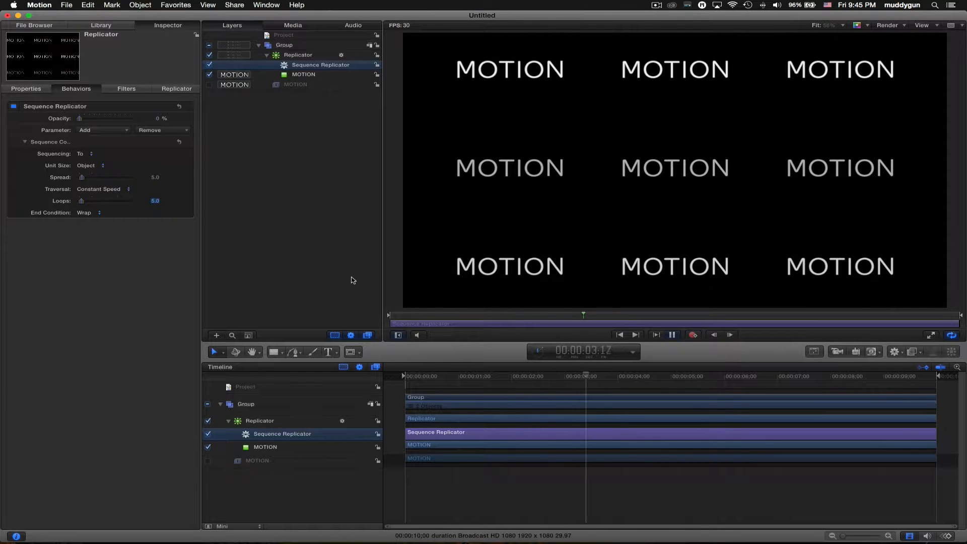
click(156, 178)
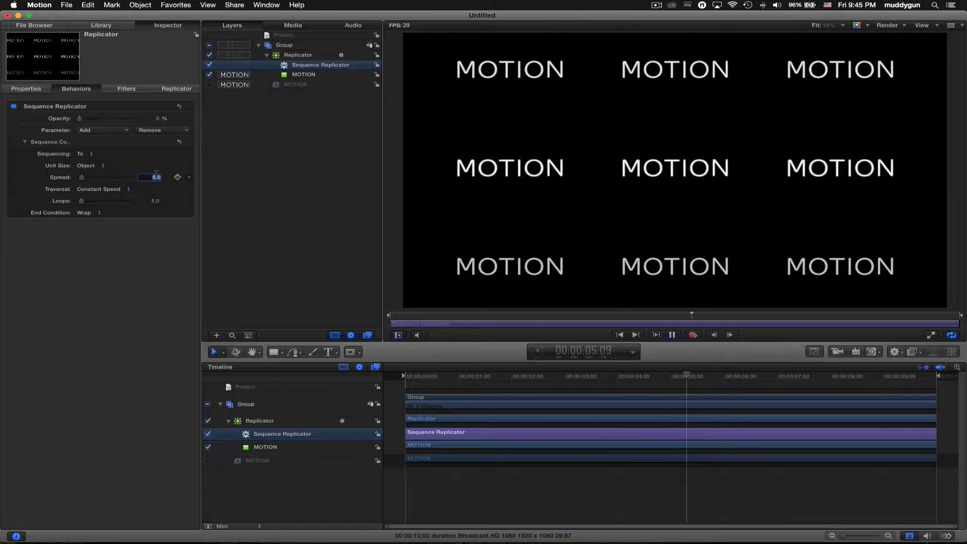
key(Return)
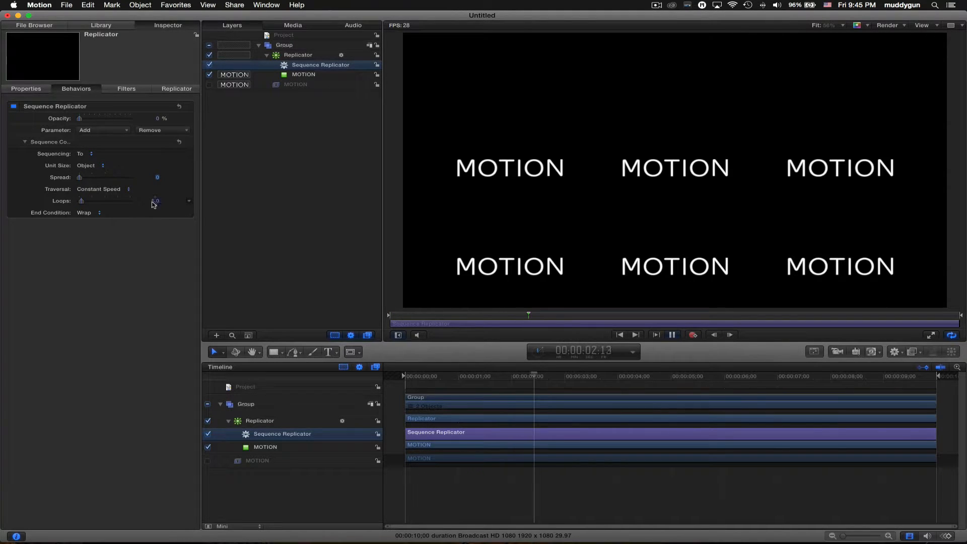
double_click(156, 178)
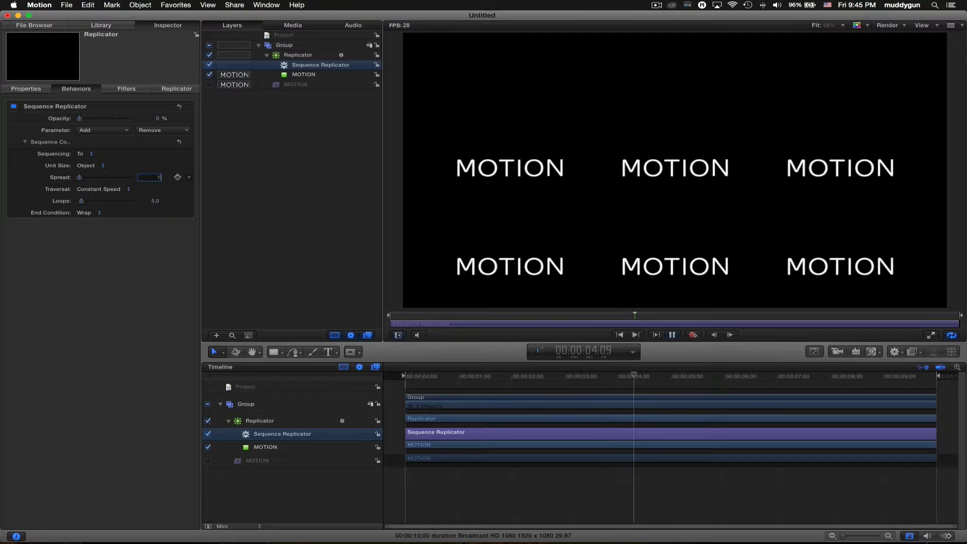
text(1)
key(Return)
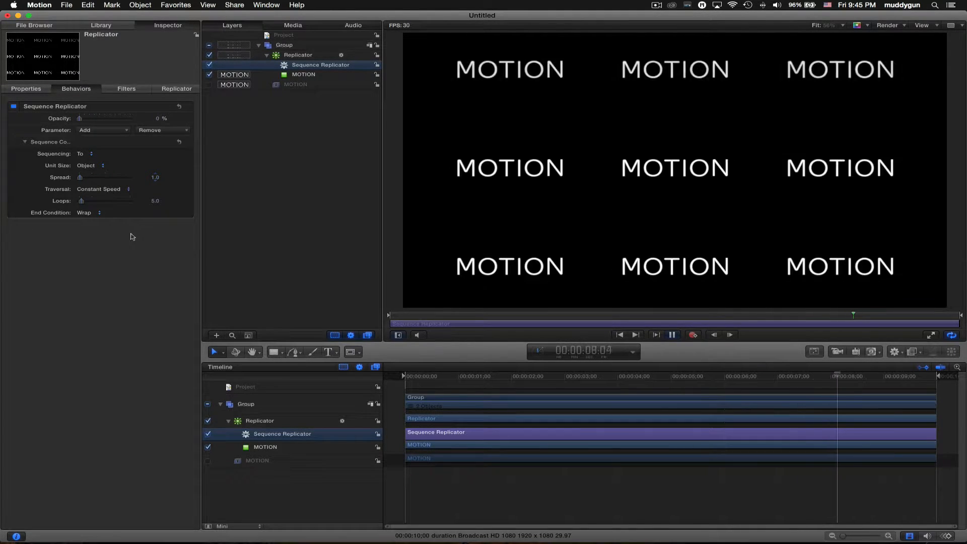
- Set the sequence End Condition to Ping Pong and Loops to 50
click(88, 212)
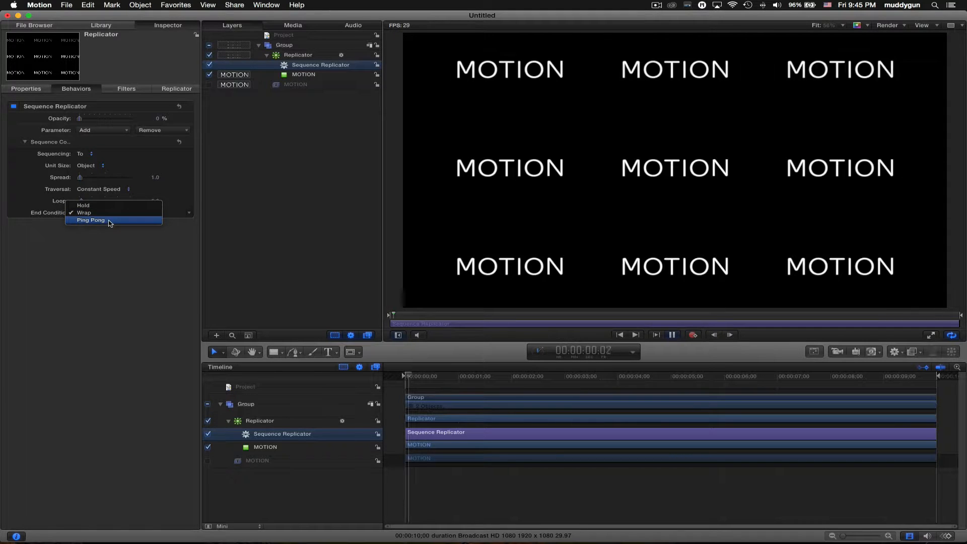
click(109, 222)
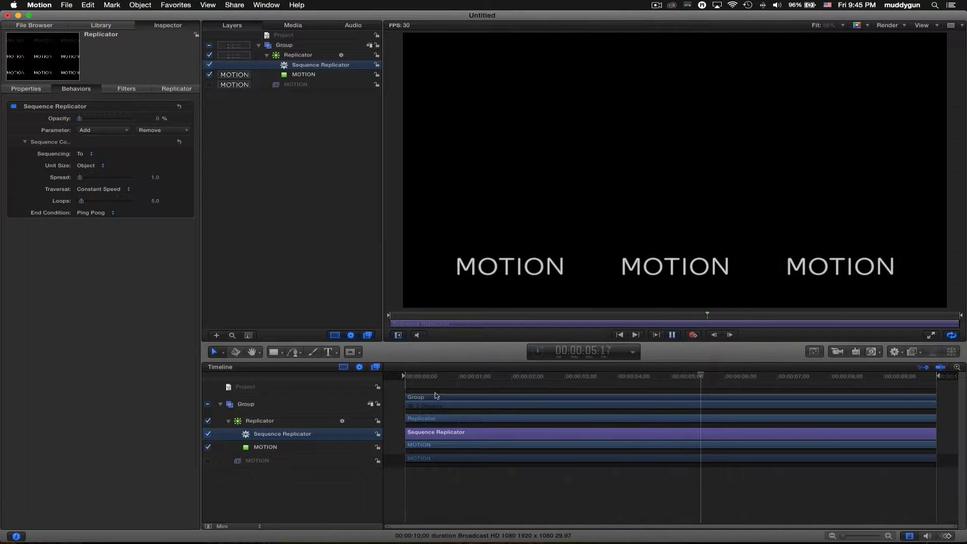
click(156, 201)
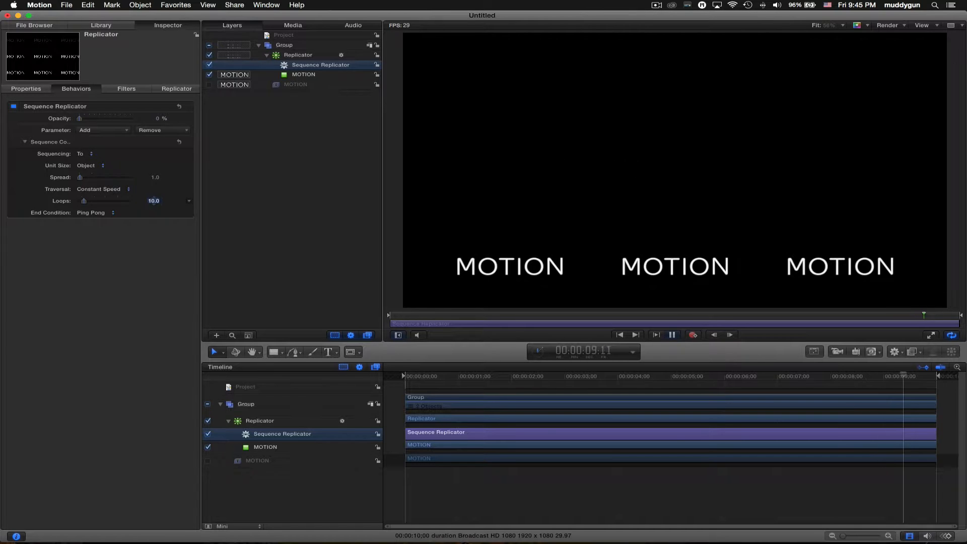
click(153, 201)
key(Return)
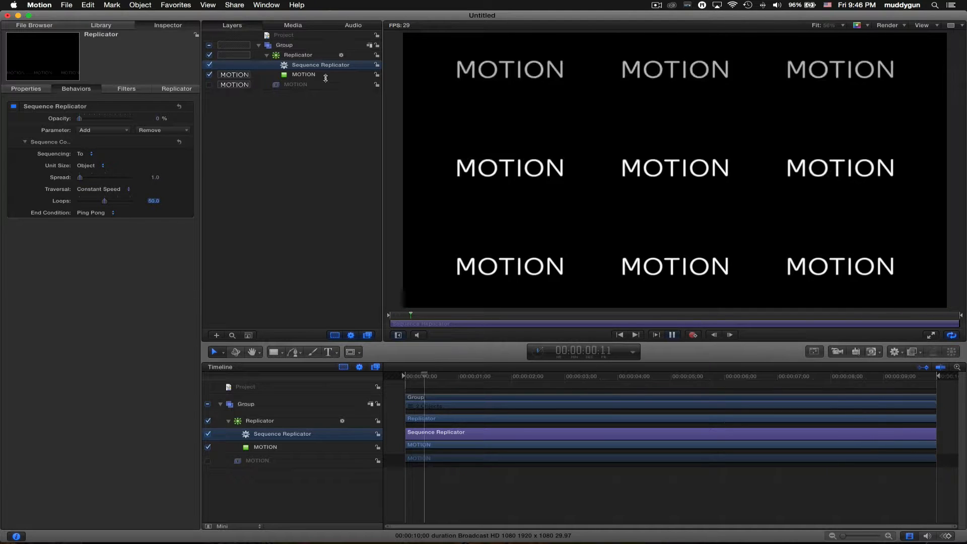
click(317, 57)
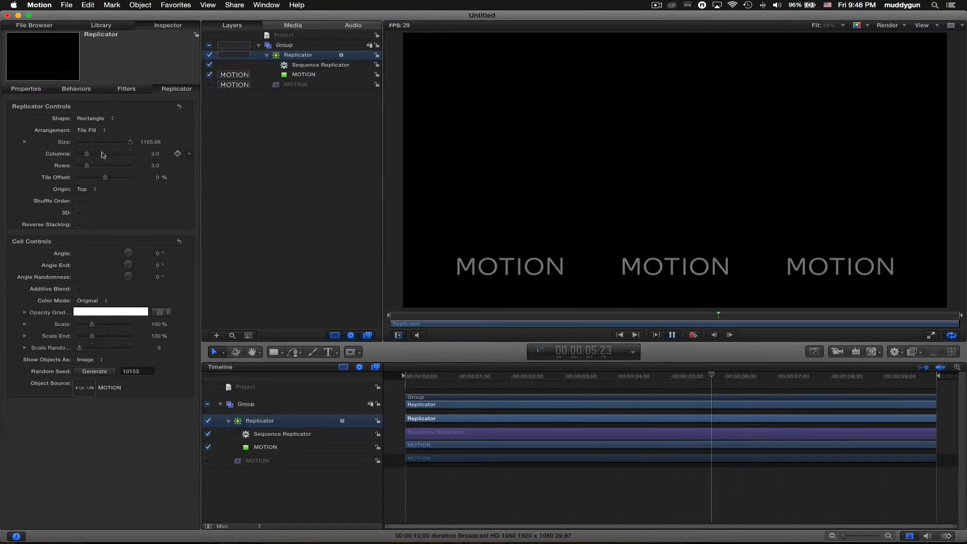
- Keep the origin at Top, then set Sequencing to Through with 10 loops
click(94, 190)
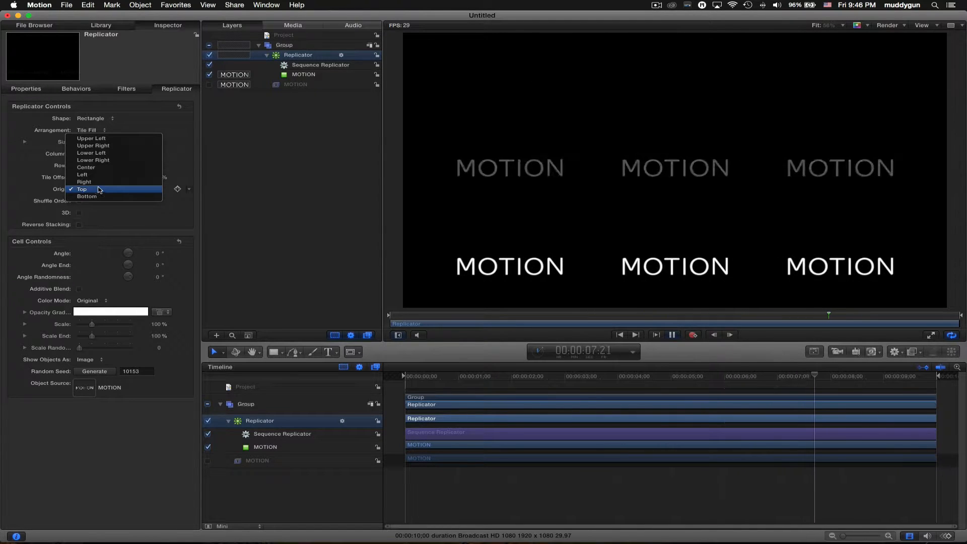
click(50, 190)
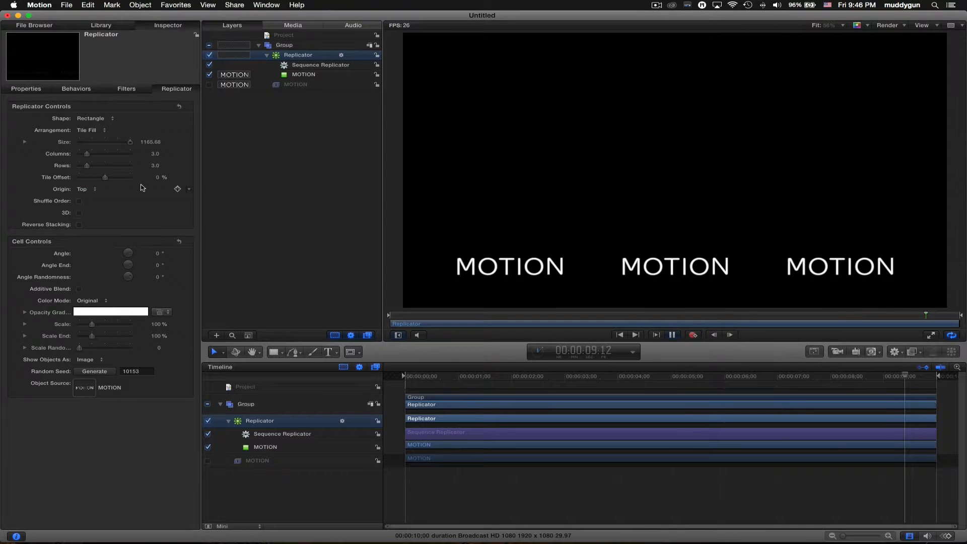
click(90, 91)
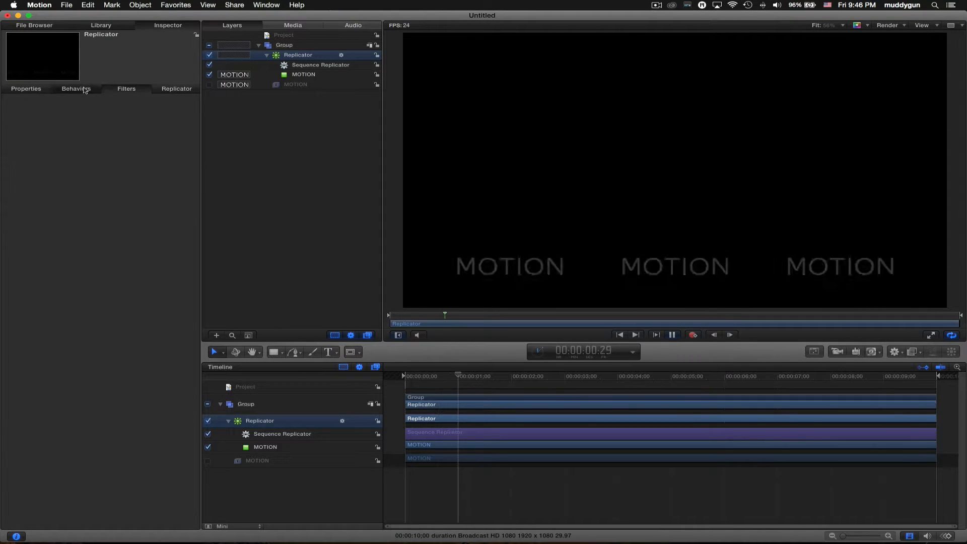
click(91, 156)
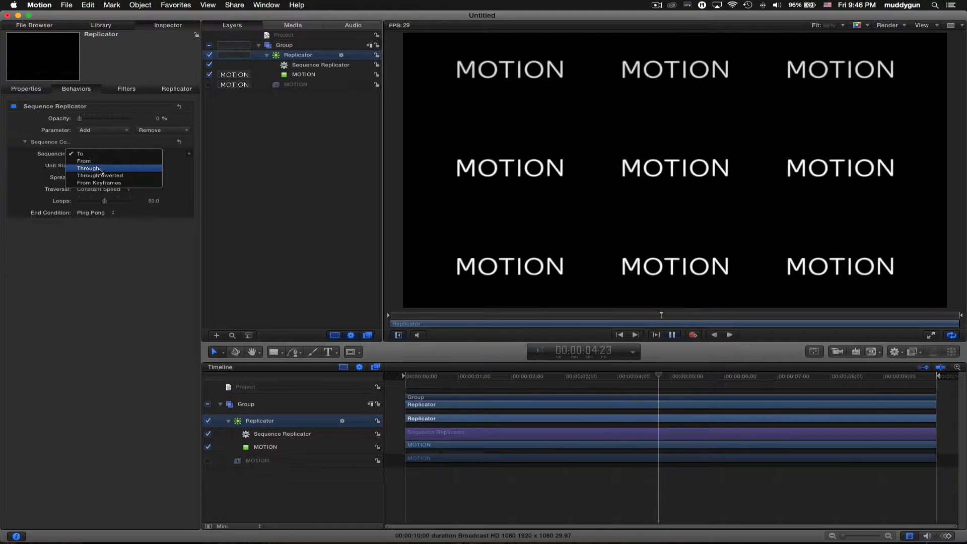
click(100, 171)
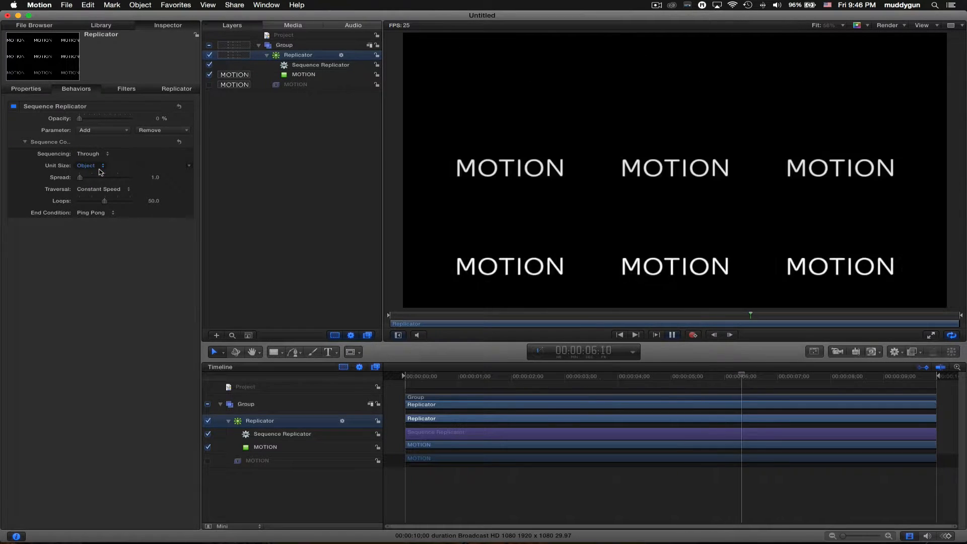
text(10)
key(Return)
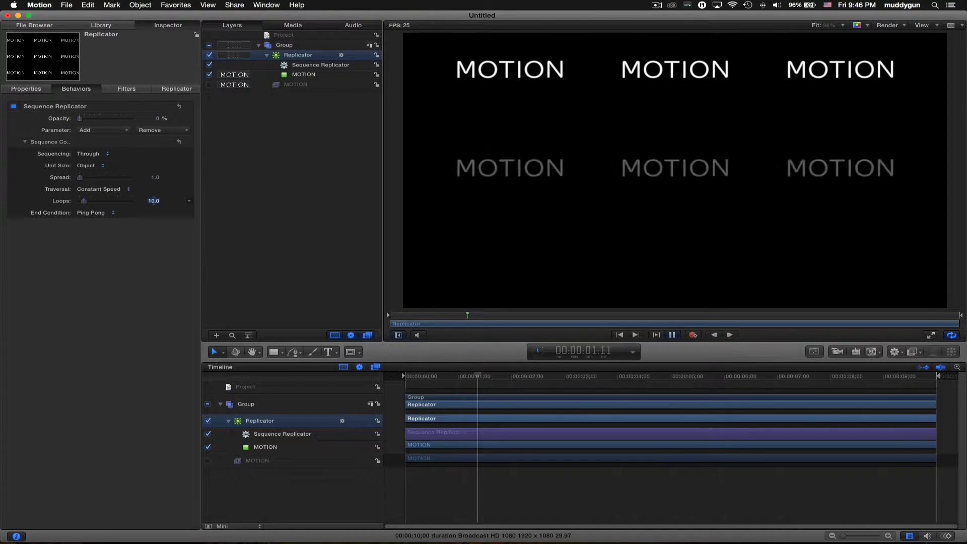
- Set End Condition to Wrap, keeping Through sequencing and Object unit size
click(90, 212)
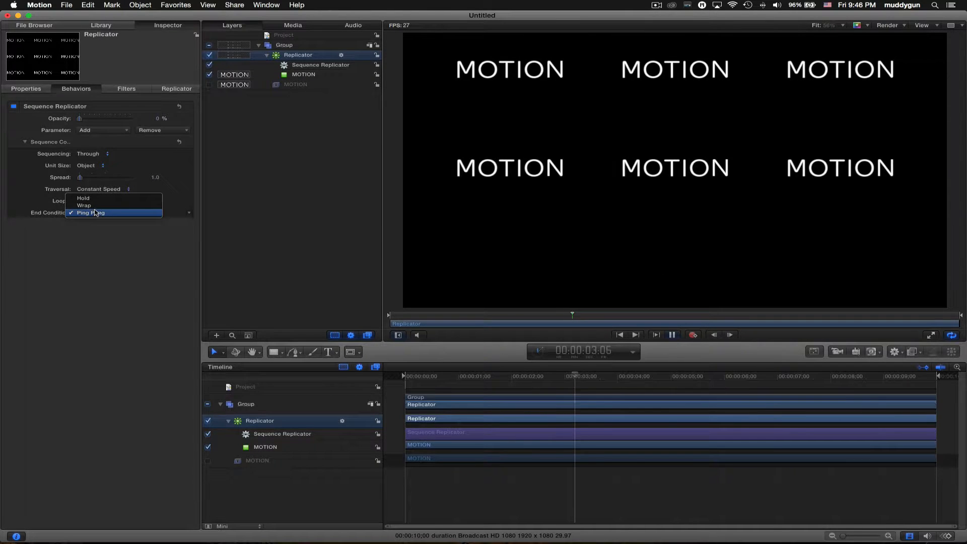
click(97, 206)
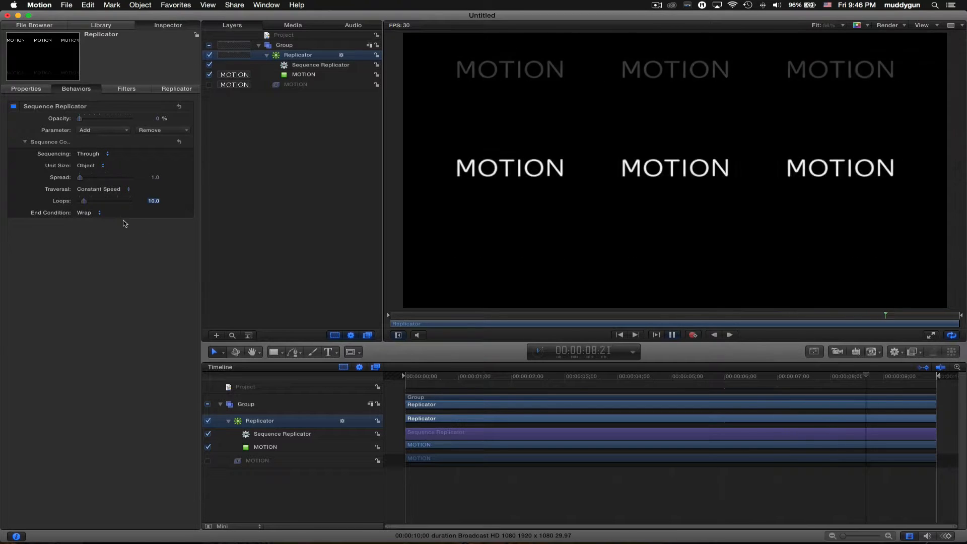
click(106, 155)
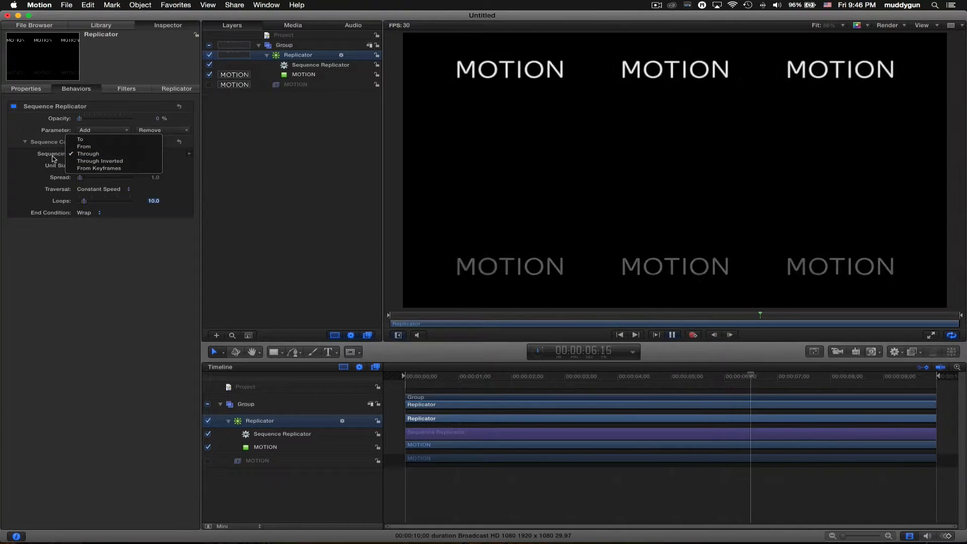
click(105, 145)
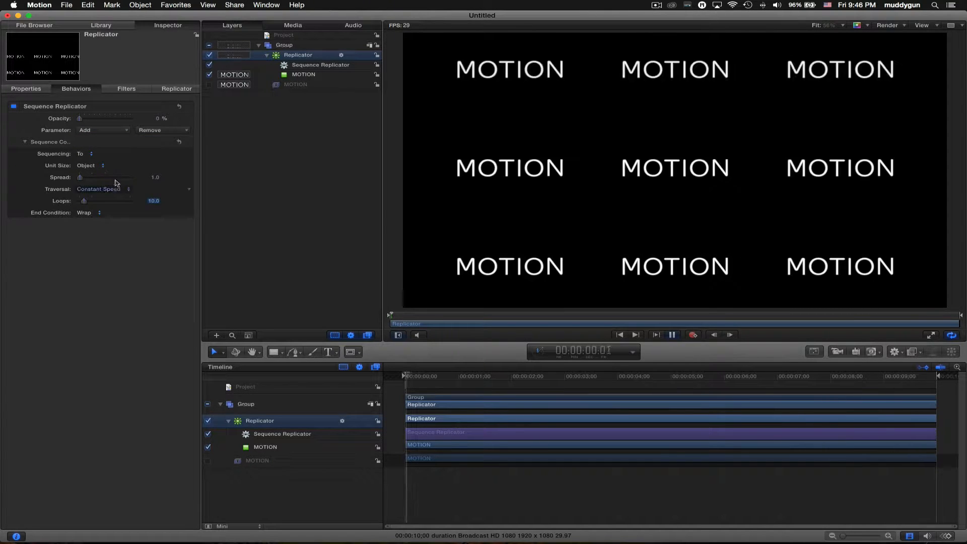
click(84, 154)
click(87, 168)
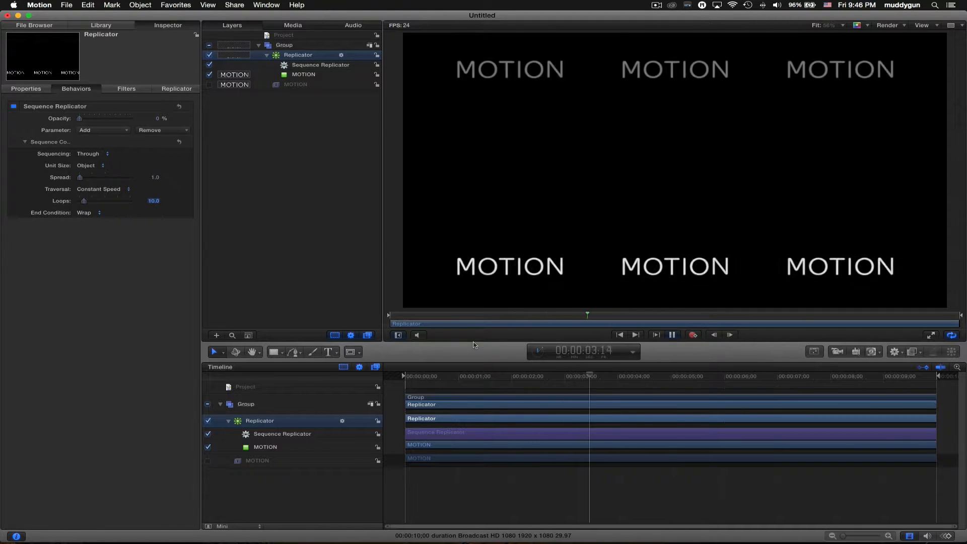
click(126, 166)
click(153, 156)
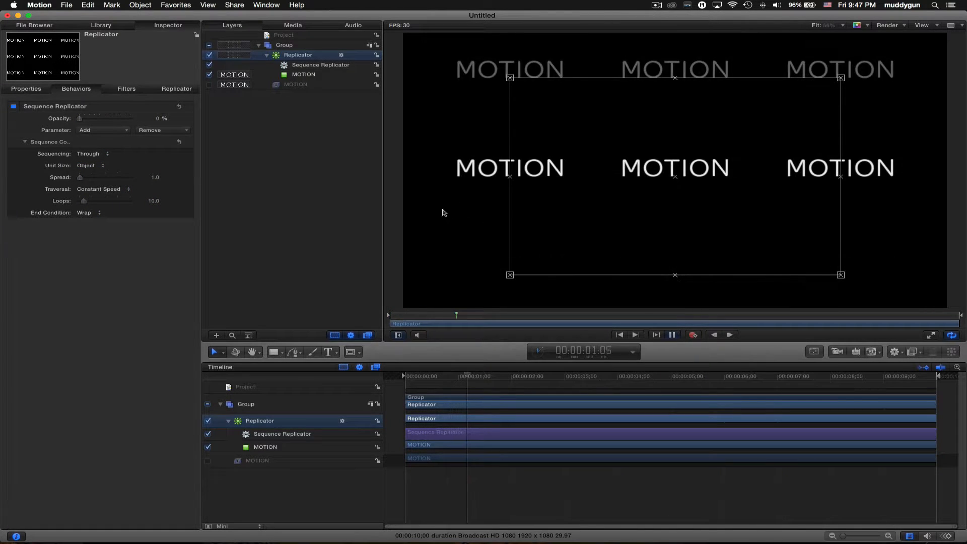
click(176, 89)
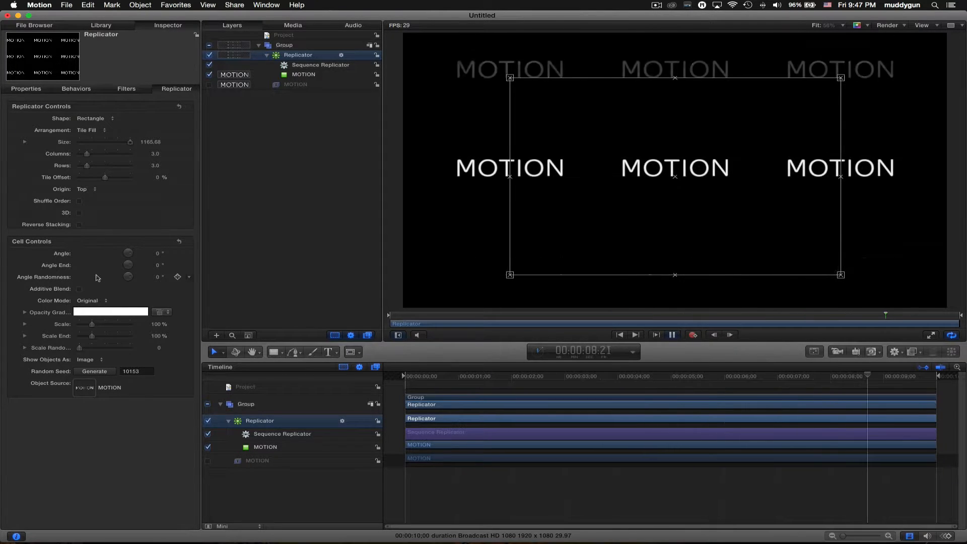
- Set Color Mode to Colorize and tint the MOTION copies with the Grape crayon
click(94, 302)
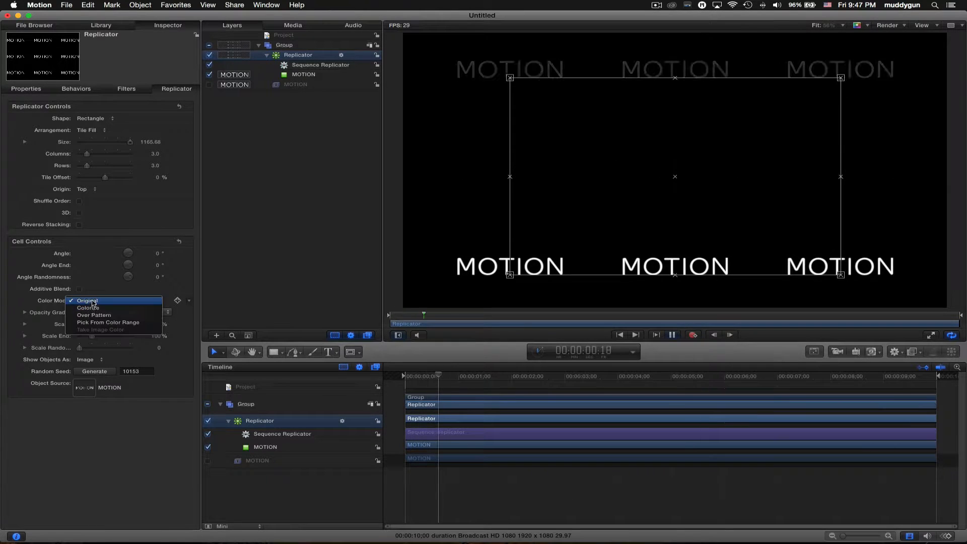
click(95, 301)
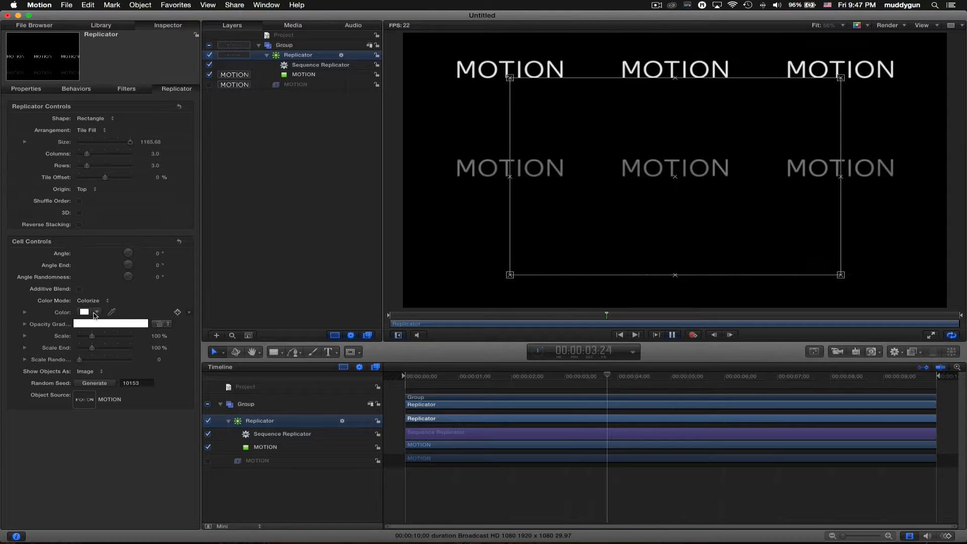
click(93, 313)
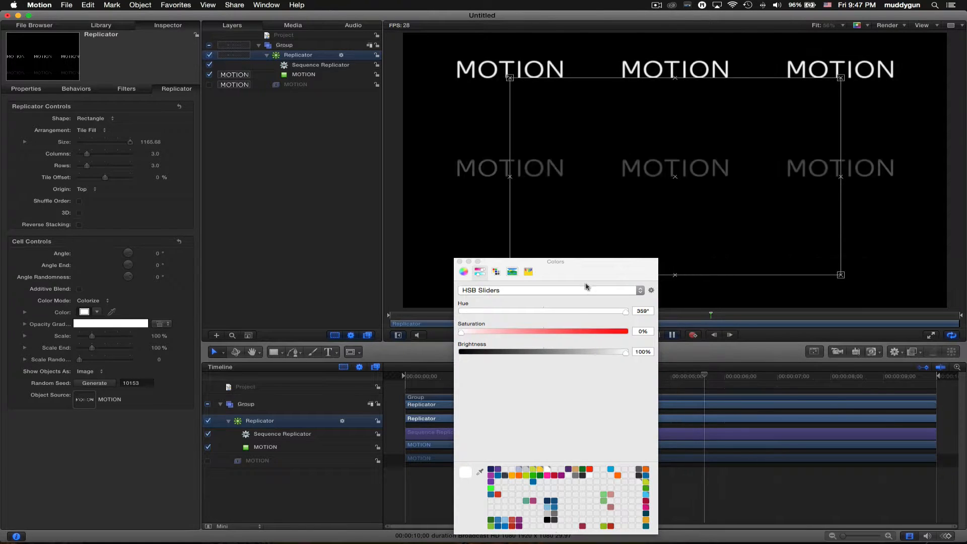
drag(586, 262, 623, 197)
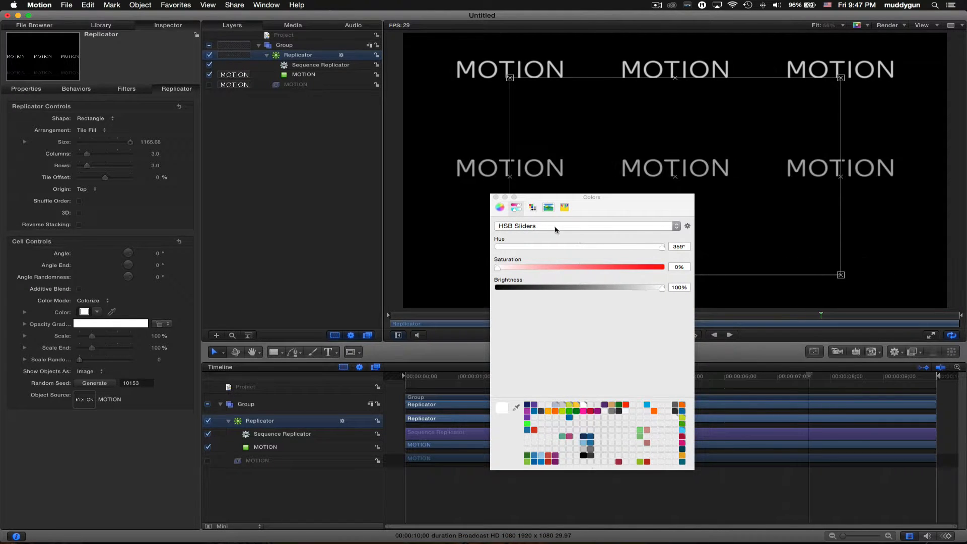
drag(621, 265, 533, 276)
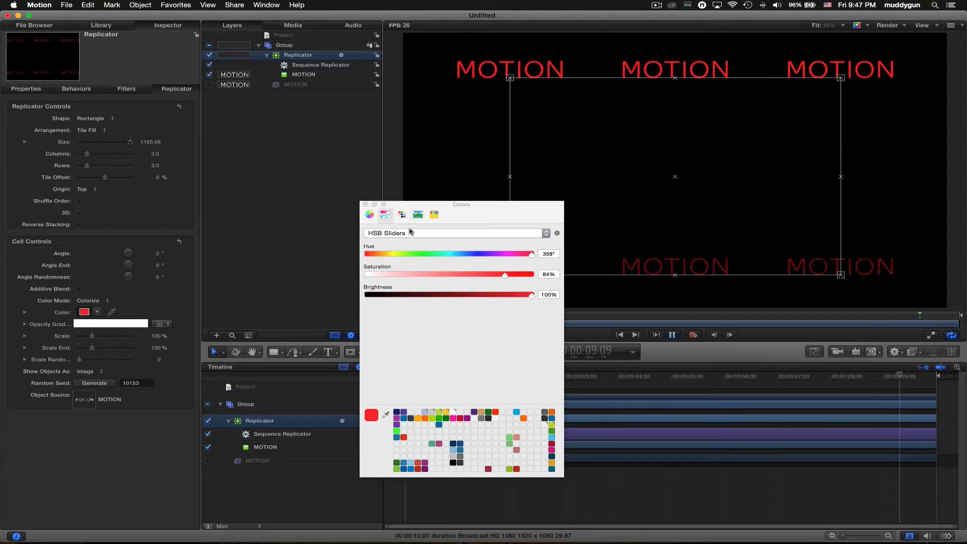
click(434, 214)
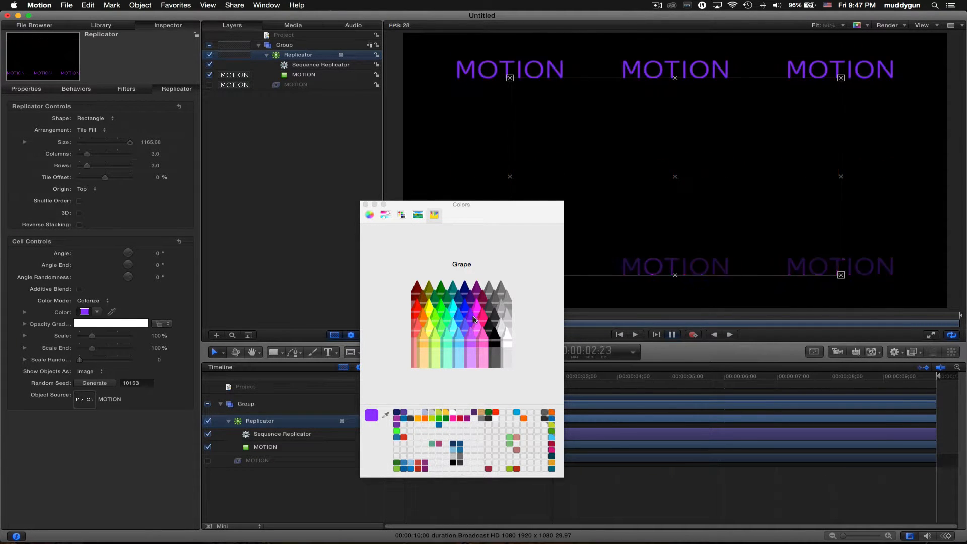
click(366, 205)
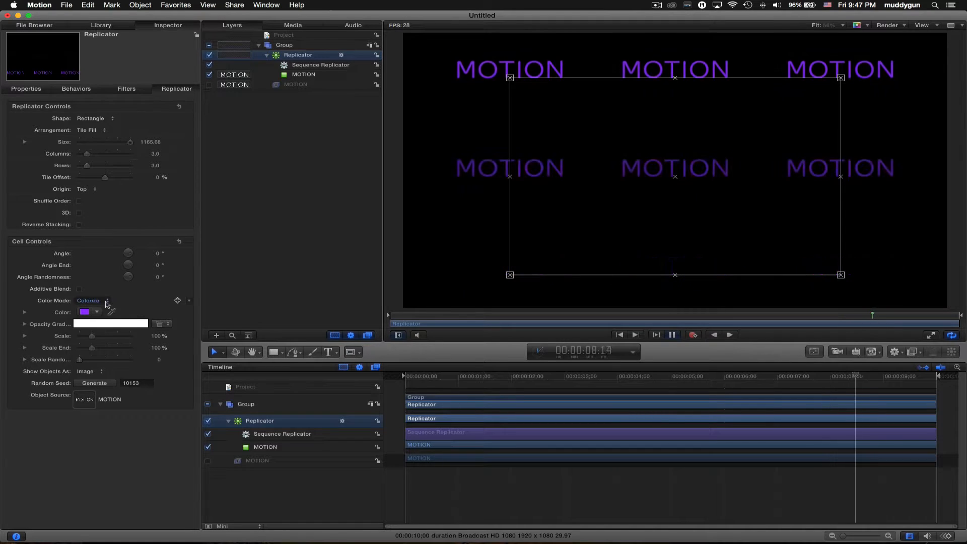
click(106, 301)
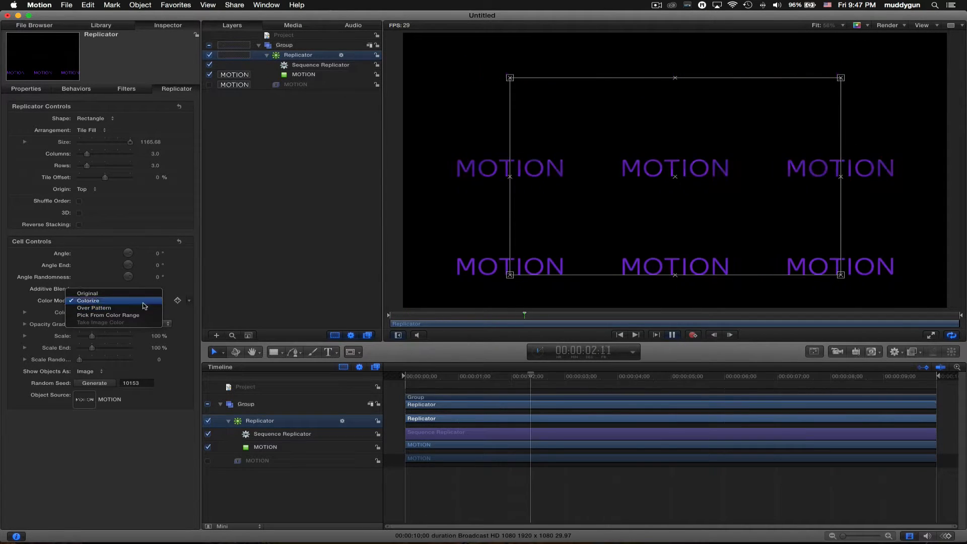
click(89, 301)
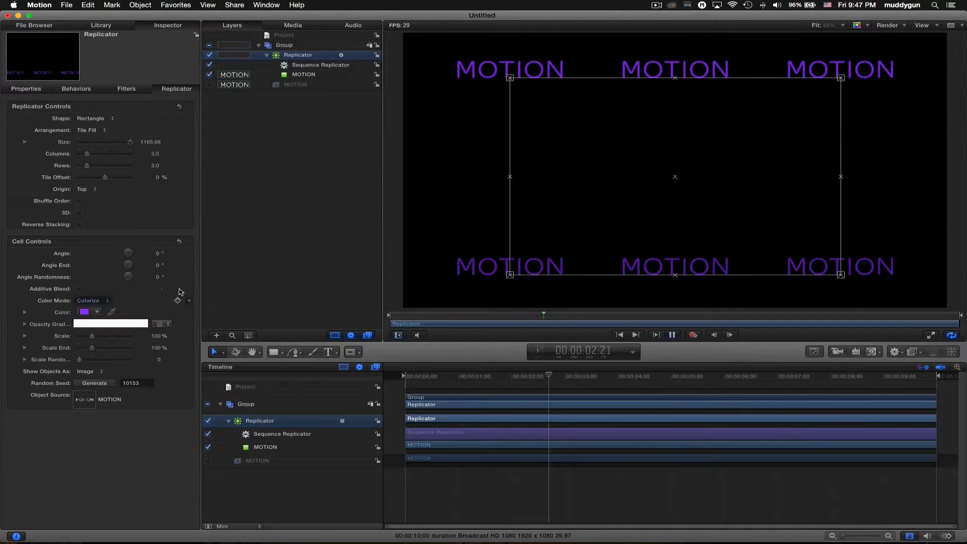
click(912, 352)
mouse_move(911, 397)
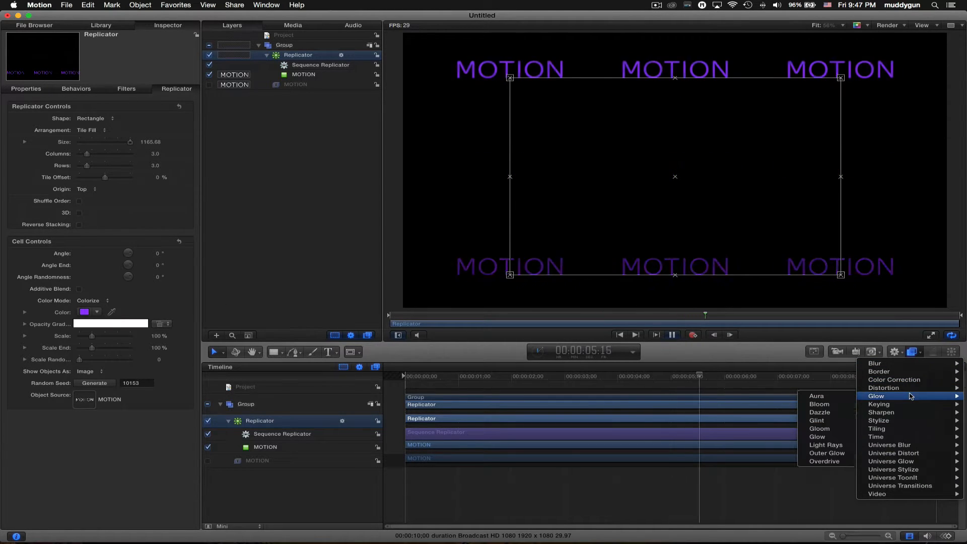
- Add a Glint filter to the replicator and set Sequence Replicator Loops to 5
click(837, 423)
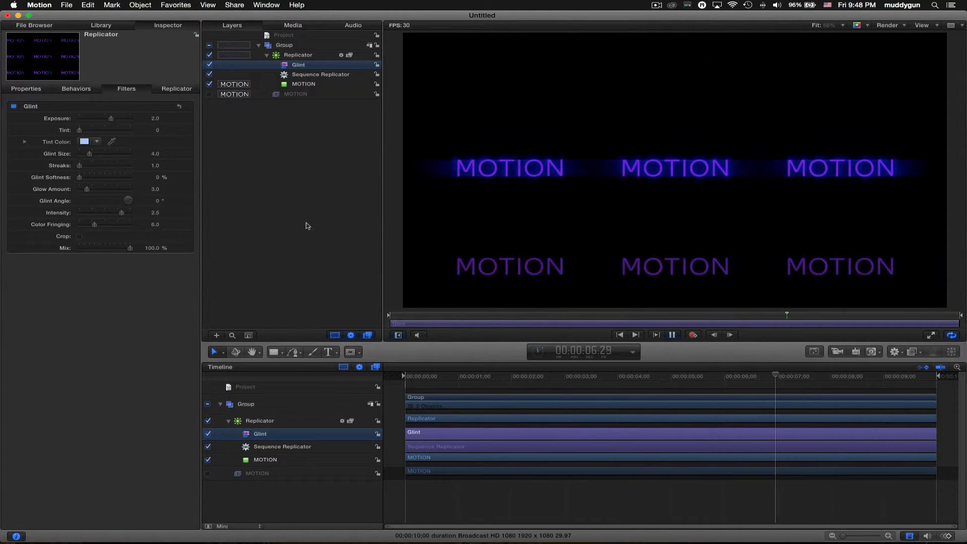
click(299, 55)
click(177, 89)
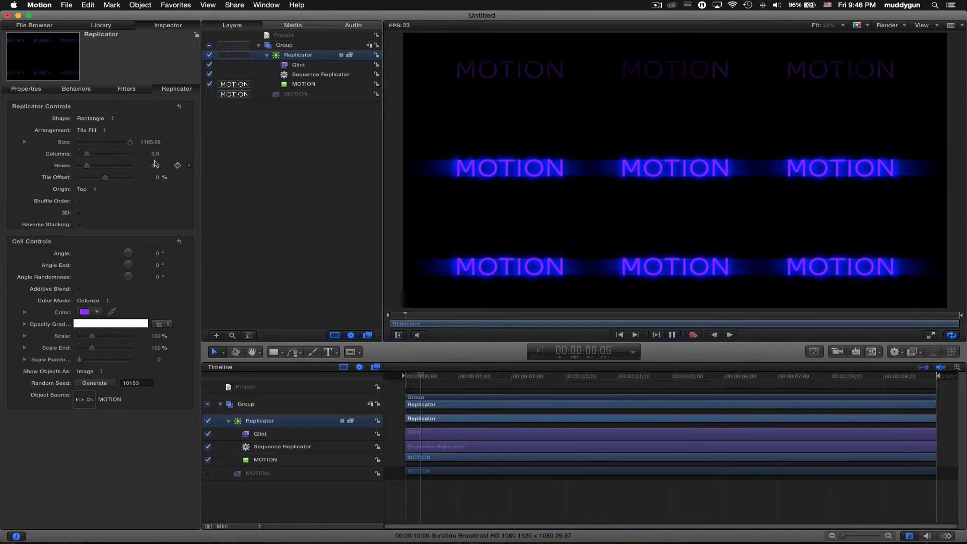
click(76, 88)
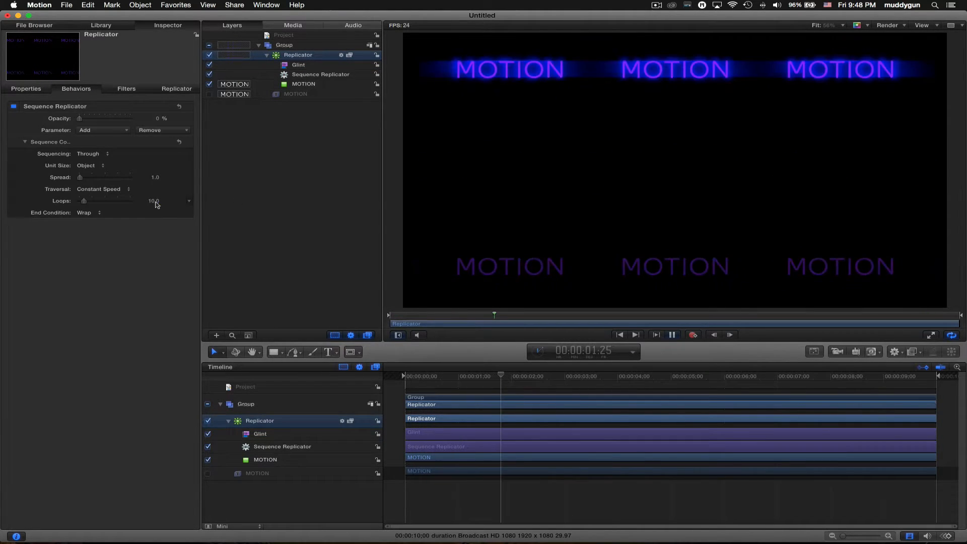
click(155, 201)
text(5)
key(Return)
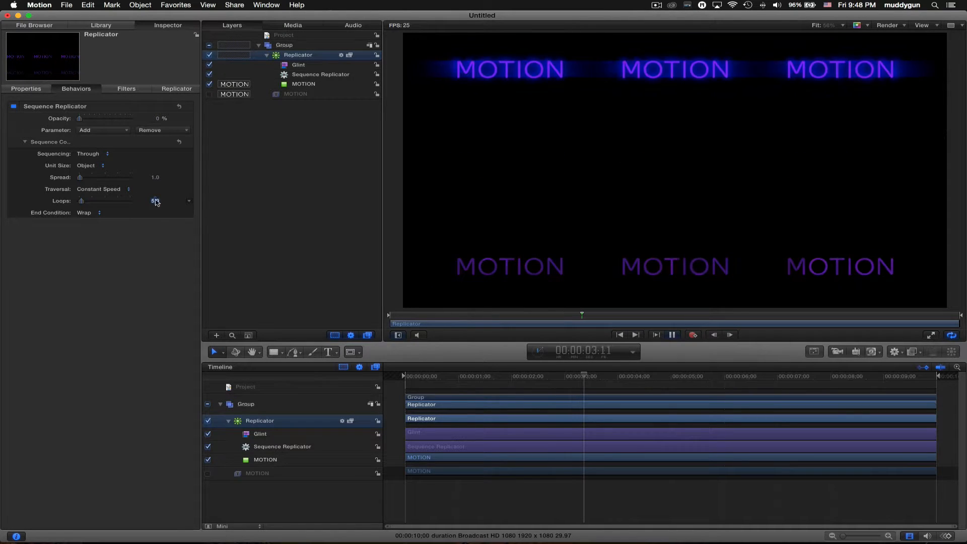
click(177, 88)
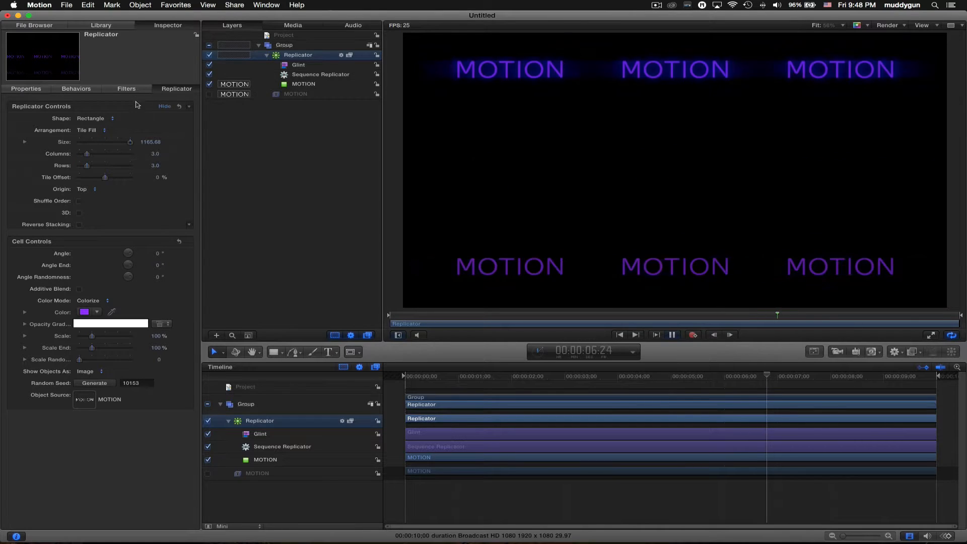
- Set Glint exposure 3.8, tint 0.08, size 6.0, three streaks, glow 19.2, intensity 2.26
click(126, 89)
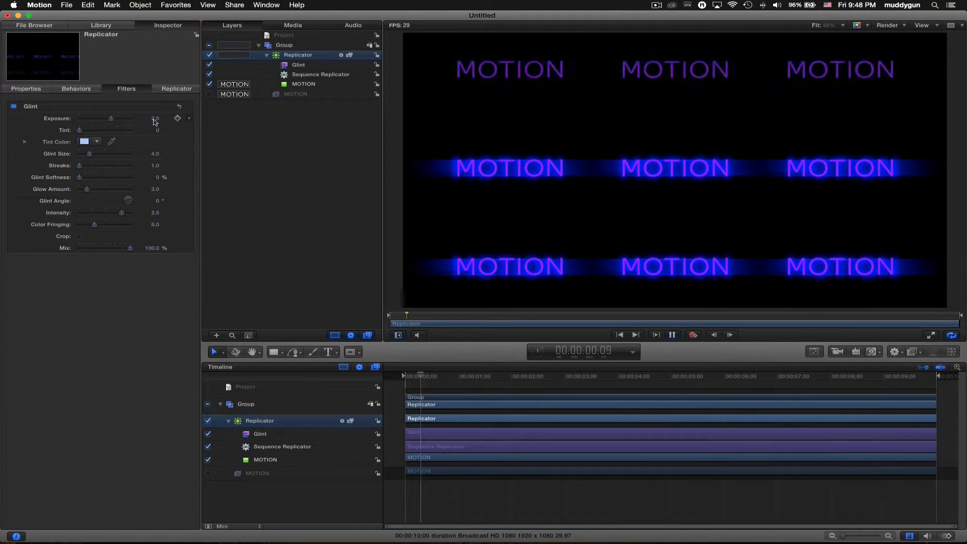
drag(155, 121, 164, 118)
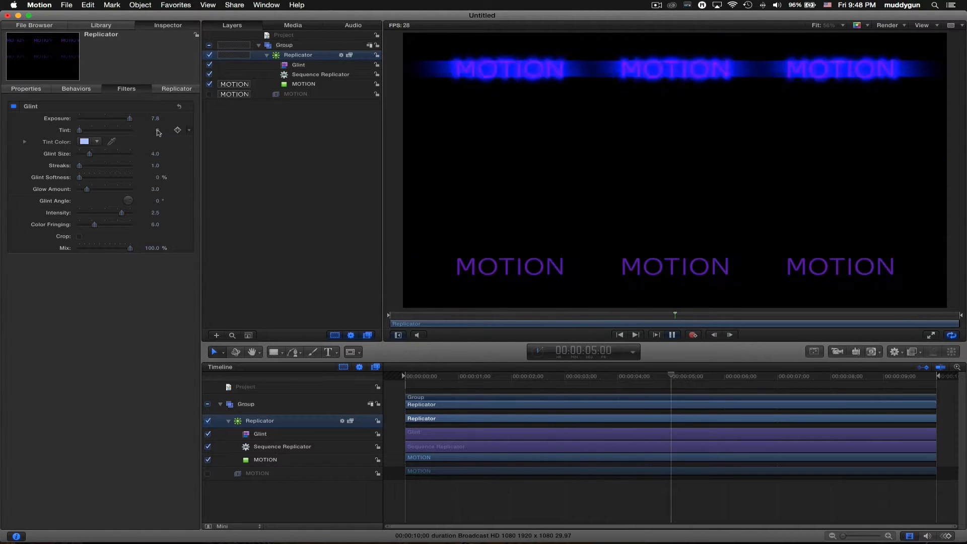
mouse_move(158, 131)
mouse_down()
mouse_move(166, 131)
mouse_move(158, 134)
mouse_up()
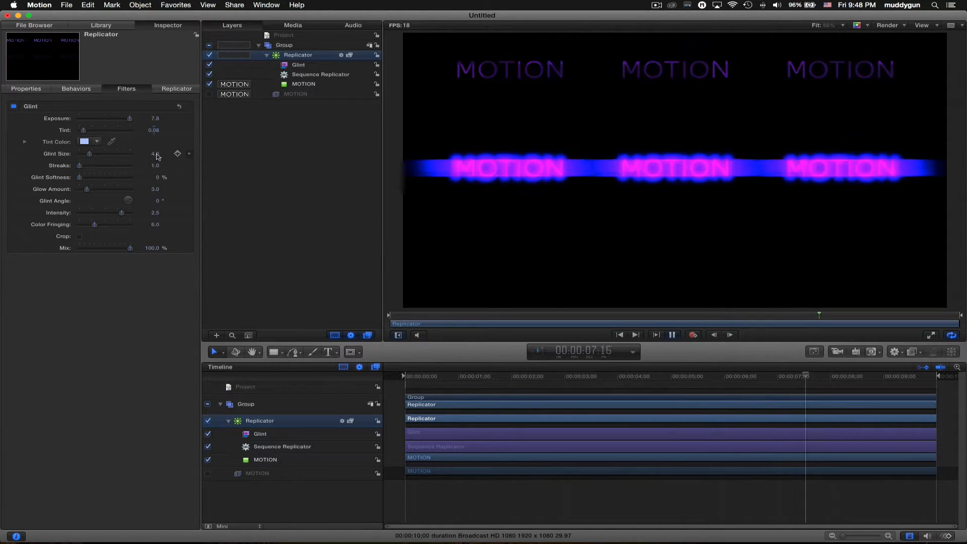
mouse_move(155, 154)
mouse_down()
mouse_move(167, 167)
mouse_move(150, 166)
mouse_up()
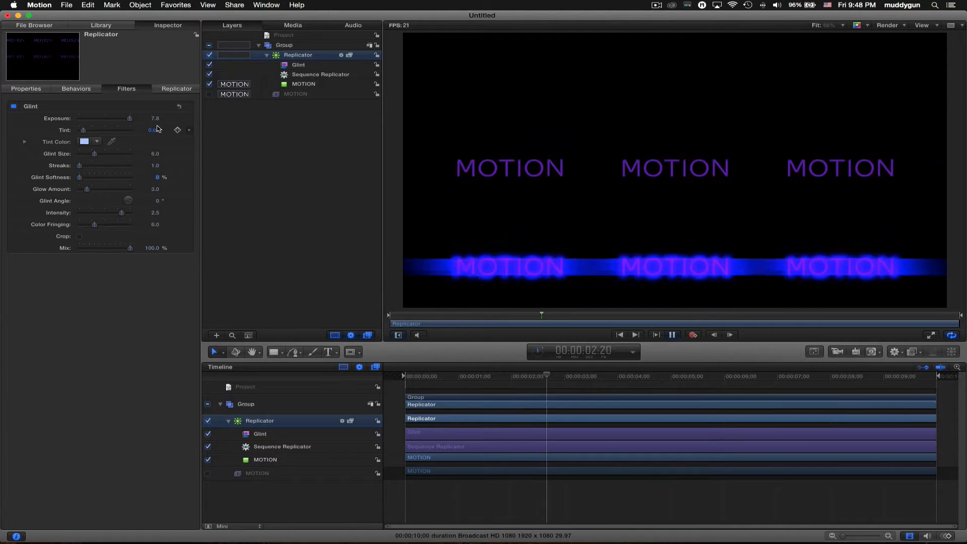
drag(156, 118, 142, 119)
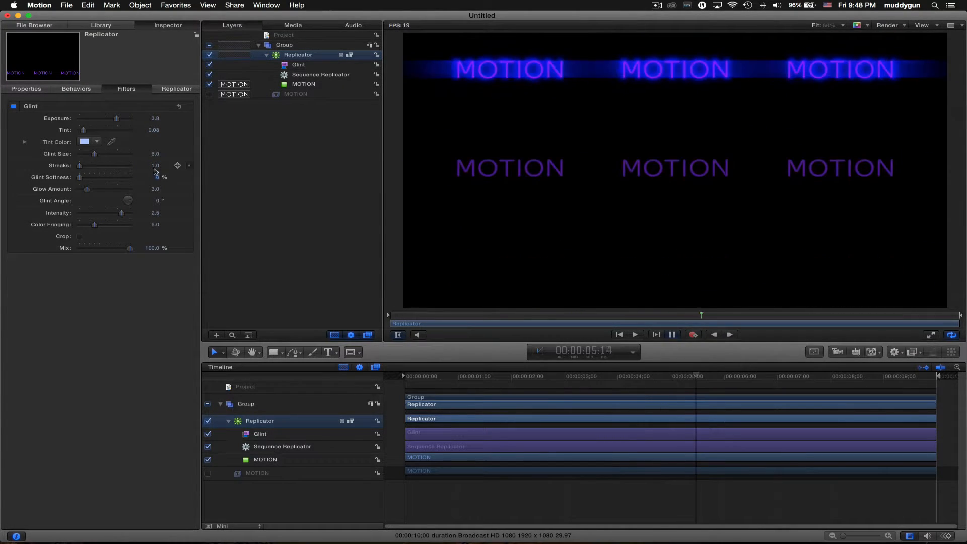
mouse_move(156, 166)
mouse_down()
mouse_move(183, 171)
mouse_move(157, 189)
mouse_move(149, 216)
mouse_up()
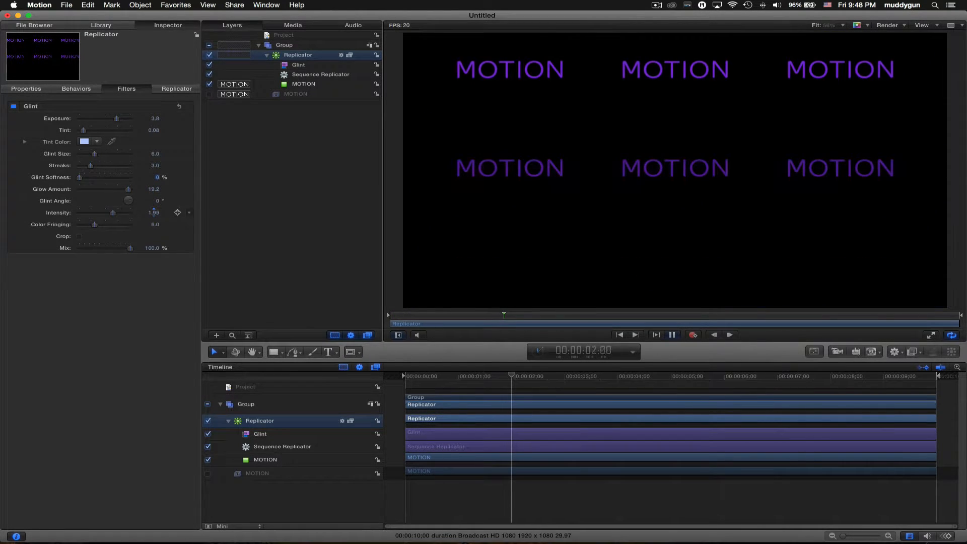
drag(153, 212, 155, 212)
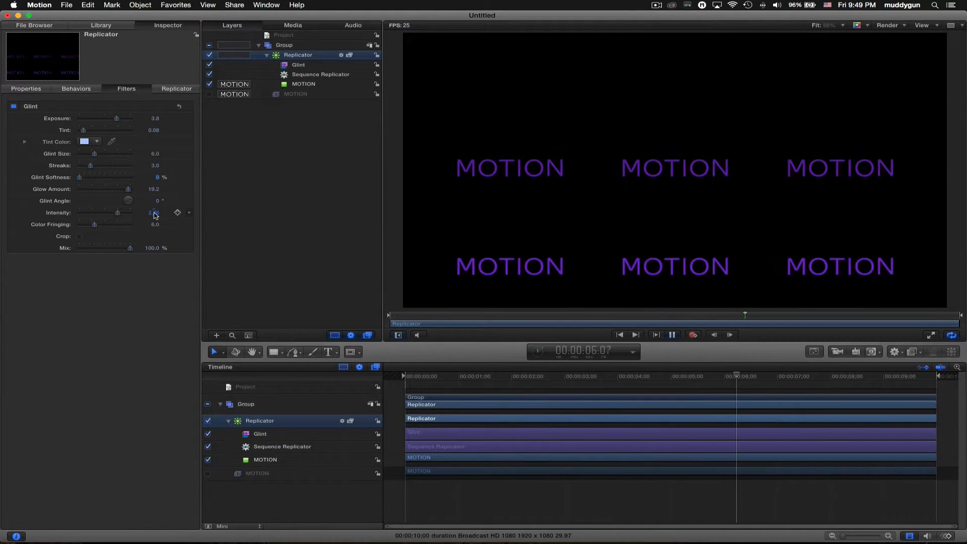
- Set Glint Size to 1.0 and the replicator cells' Angle Randomness to 105°
double_click(155, 154)
text(4)
key(Tab)
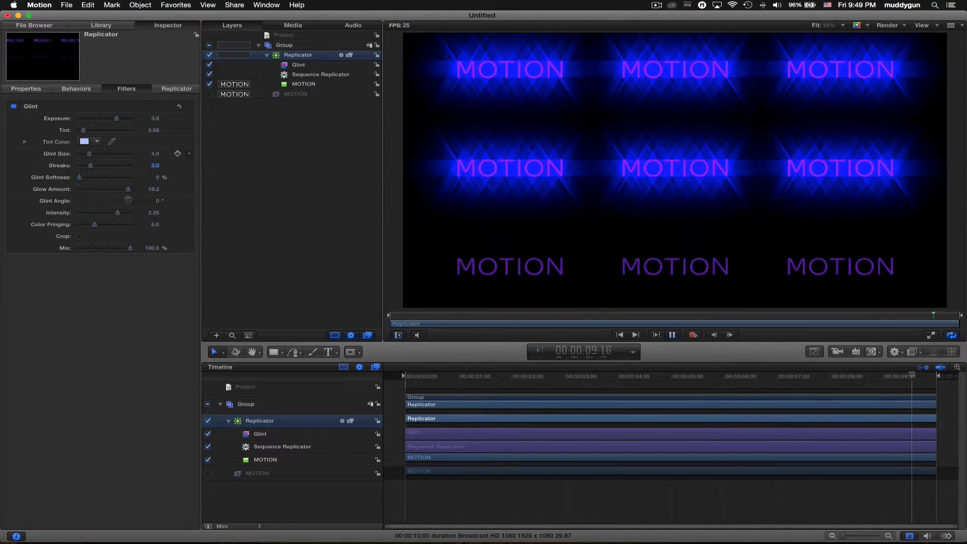
double_click(155, 155)
text(1)
key(Tab)
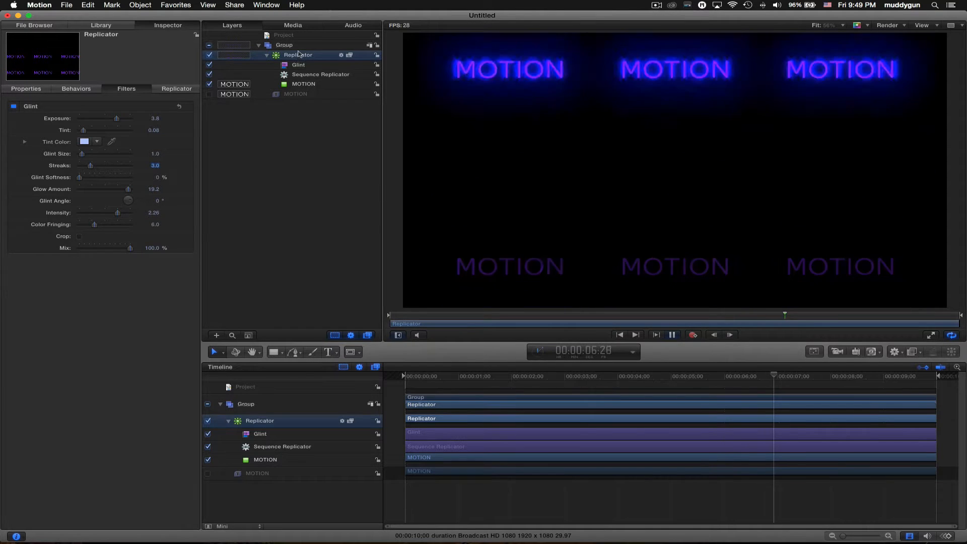
click(176, 89)
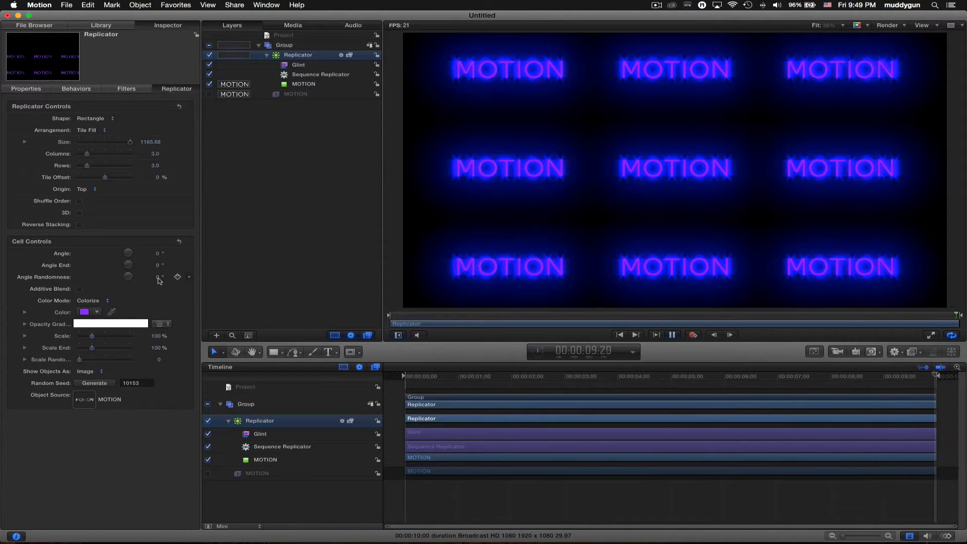
drag(156, 277, 161, 288)
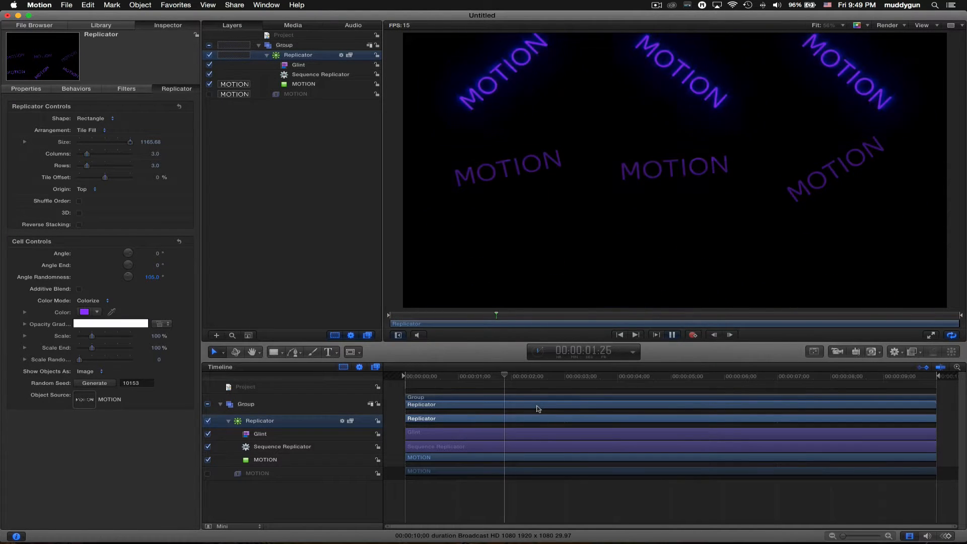
- Pause playback and generate several new random rotation seeds
key(space)
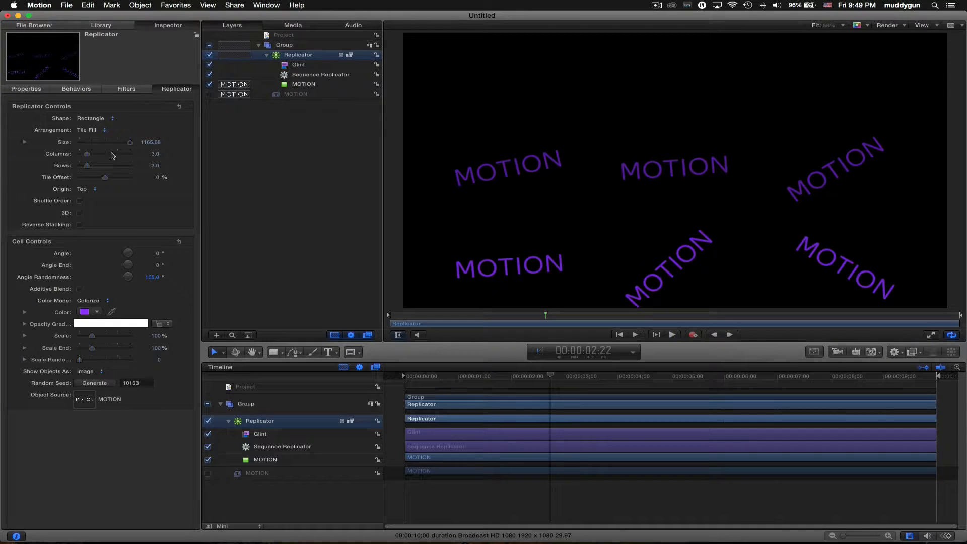
click(95, 383)
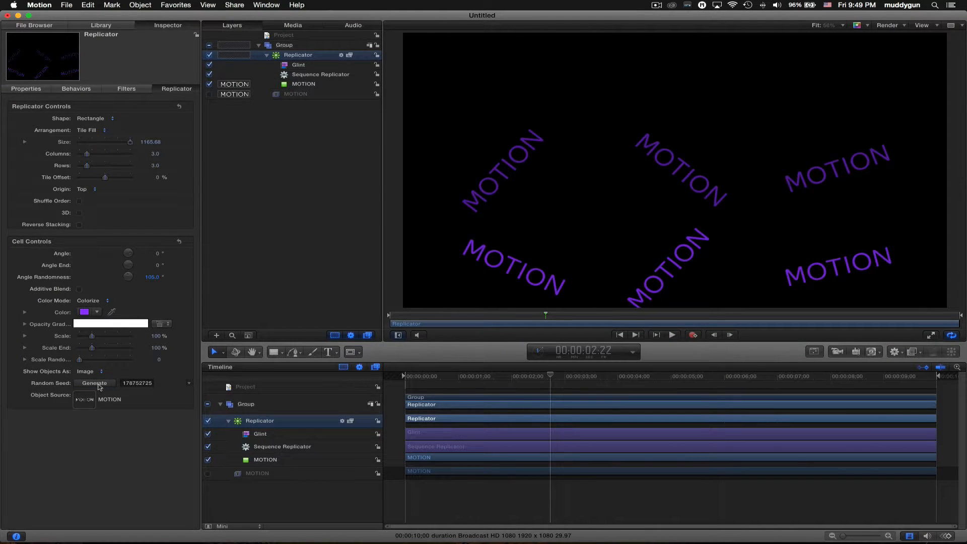
click(95, 383)
click(96, 383)
click(96, 384)
click(96, 383)
click(96, 383)
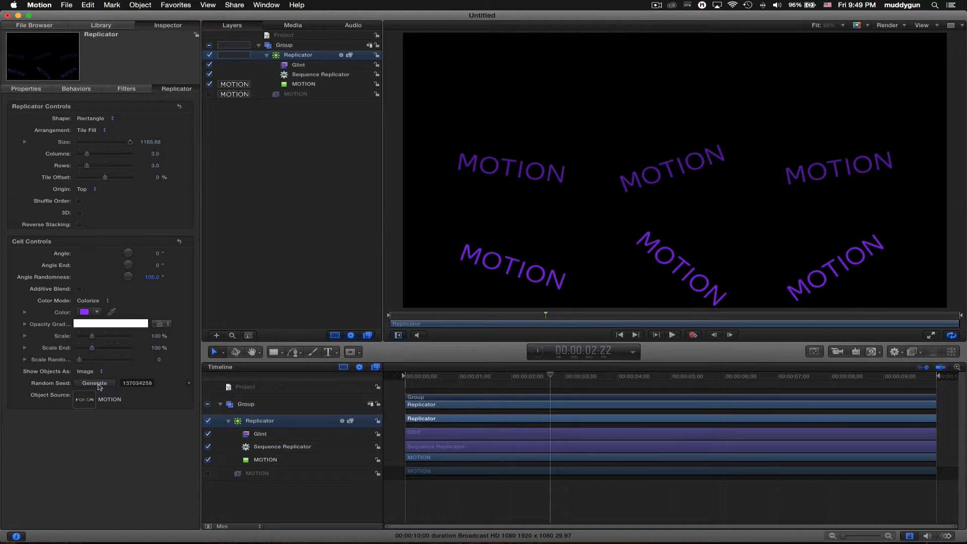
click(96, 384)
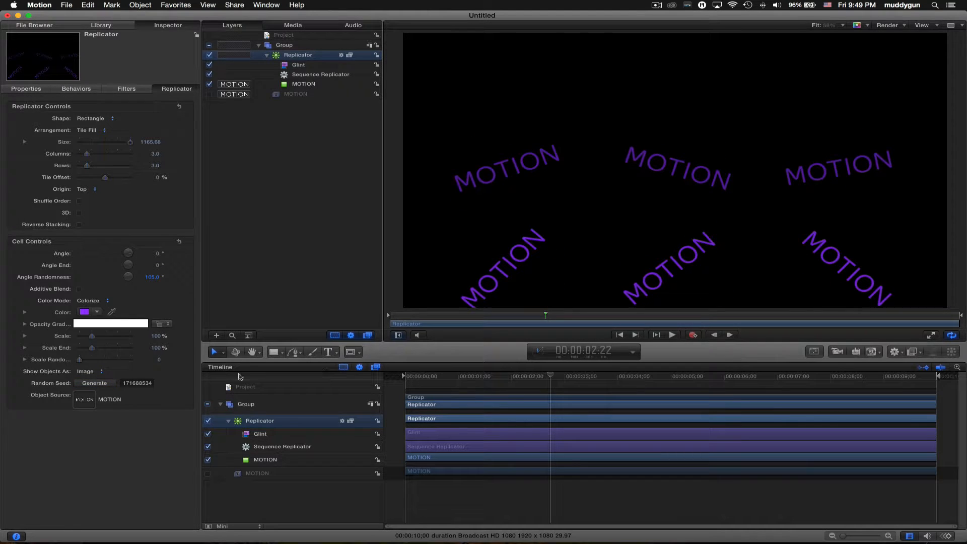
- Reset Angle Randomness to 0, leave Angle and Angle End unchanged, and disable Sequence Replicator
click(154, 278)
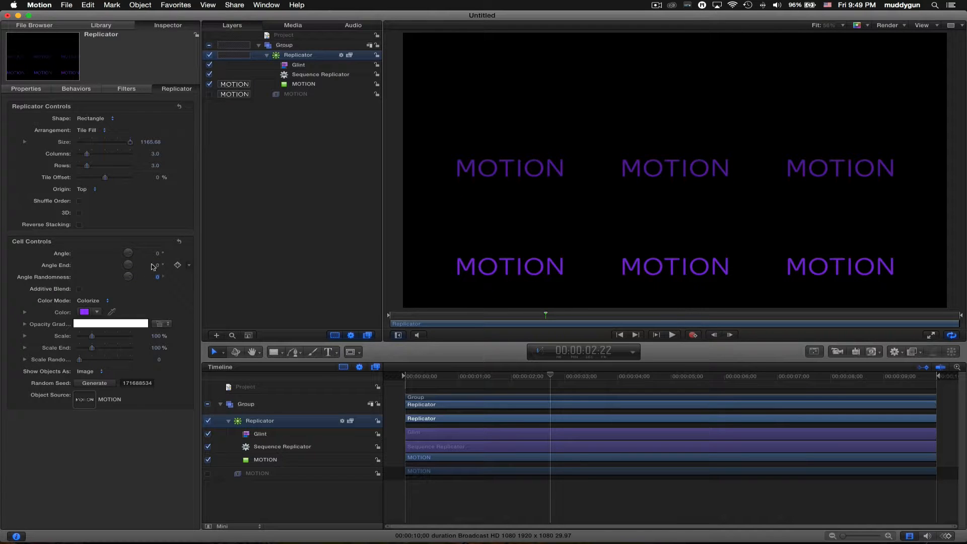
drag(157, 254, 157, 212)
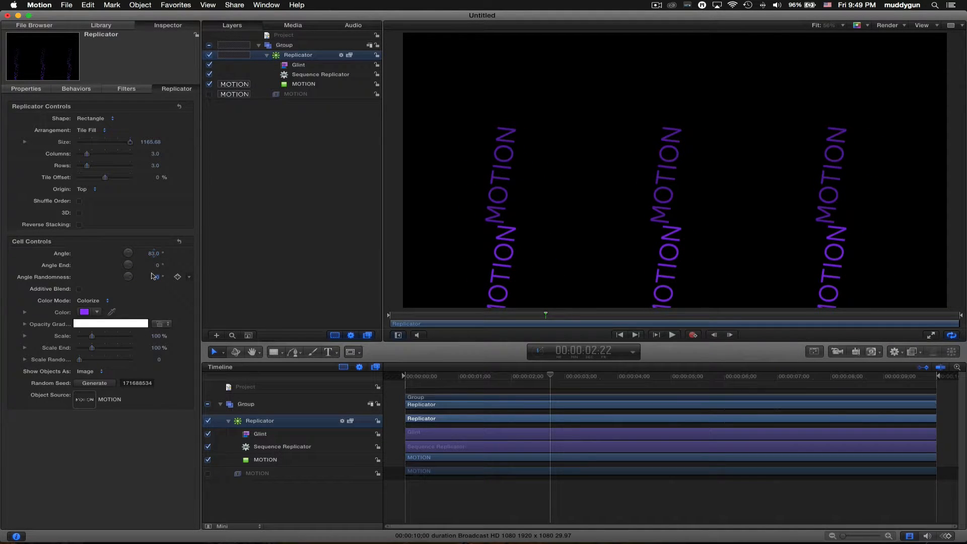
key(super+z)
drag(156, 265, 156, 229)
key(super+z)
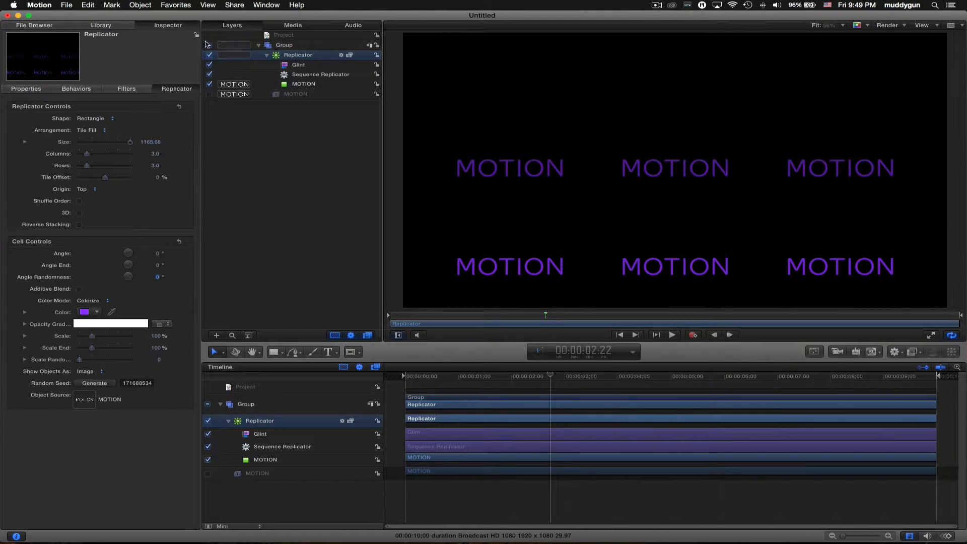
click(209, 74)
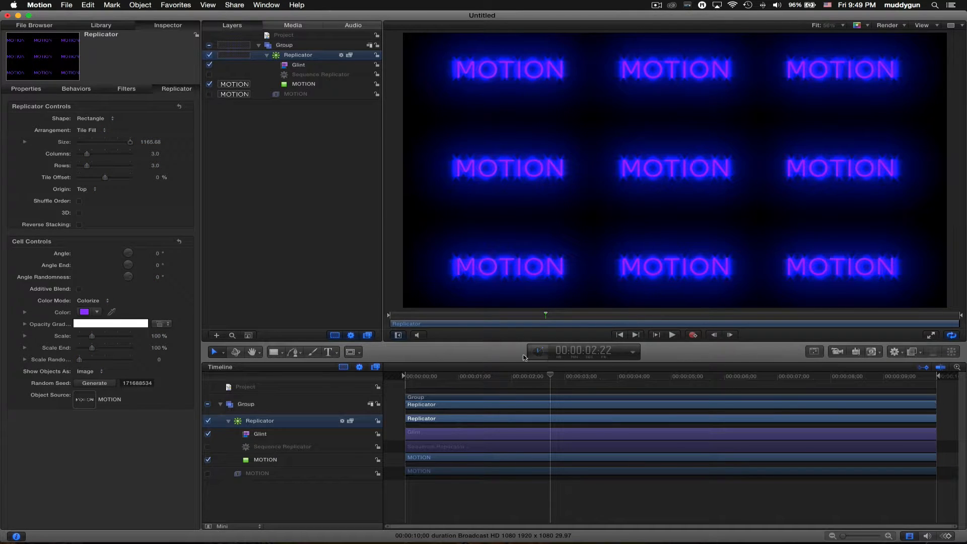
- Disable Glint and arrange five MOTION copies on a Circle outline of radius 423
click(210, 65)
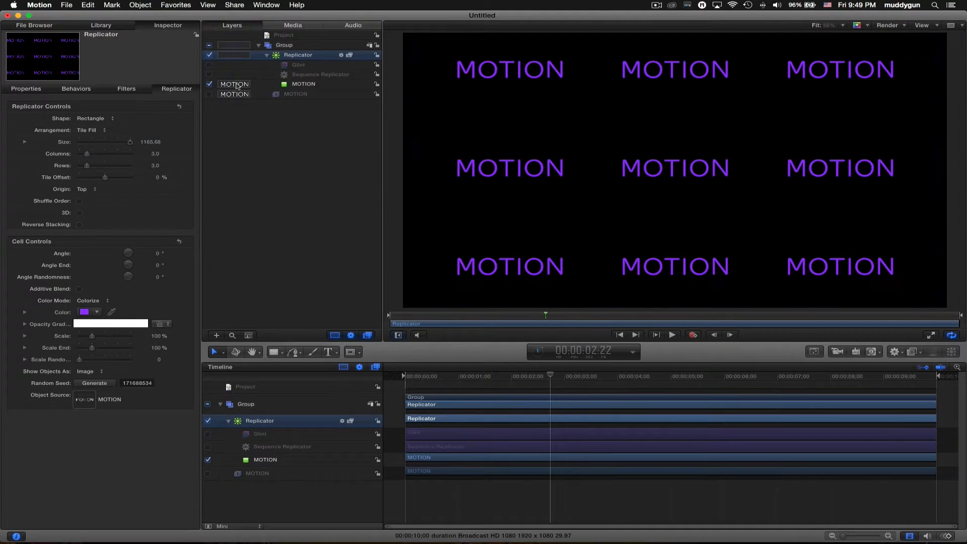
click(112, 116)
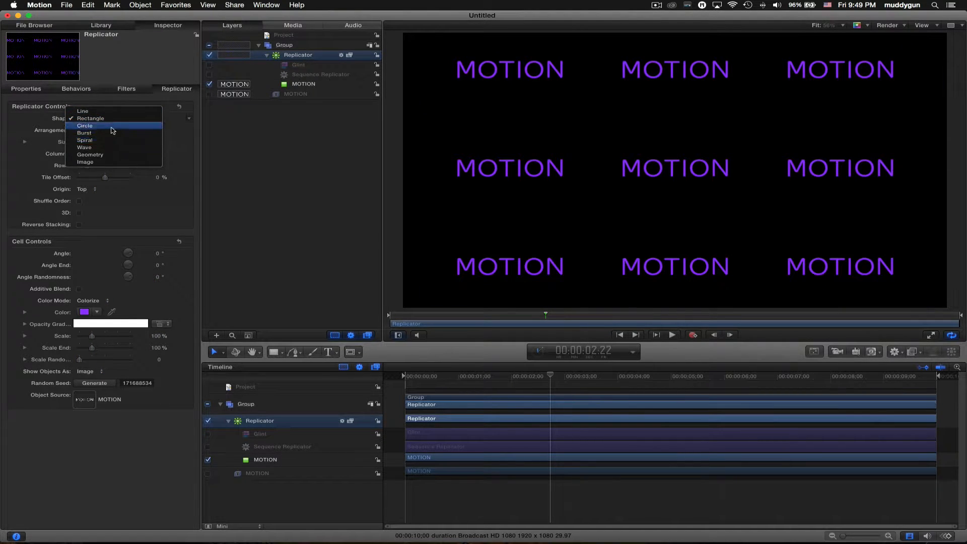
click(112, 127)
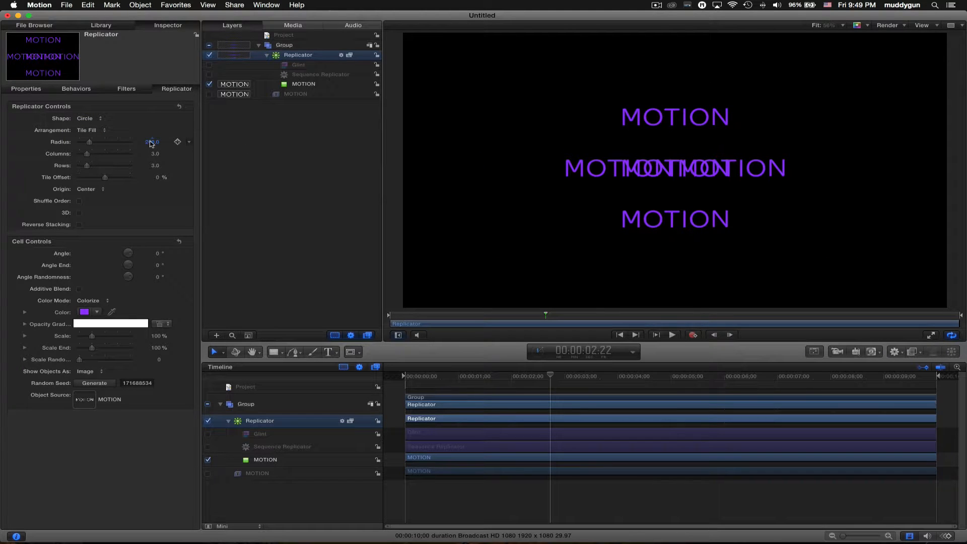
drag(154, 145, 202, 145)
click(91, 131)
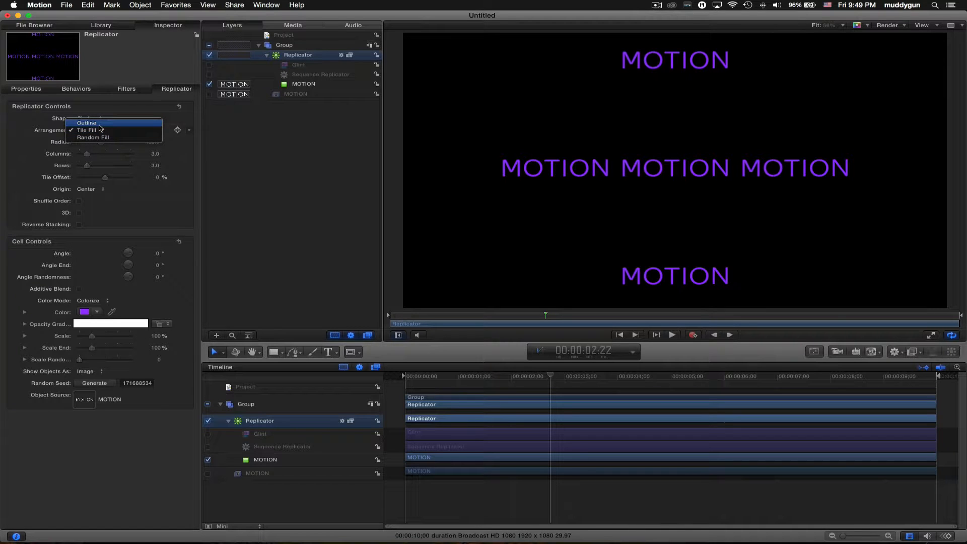
click(99, 125)
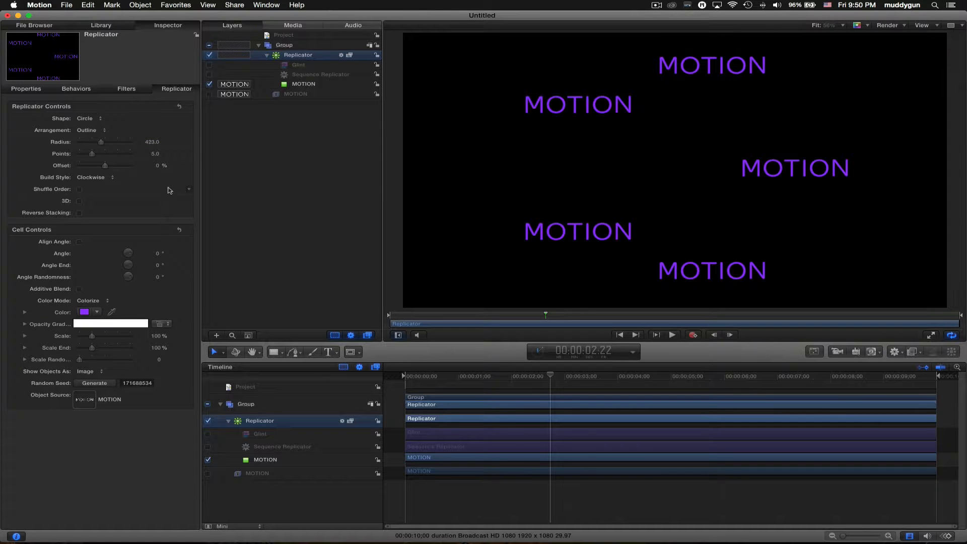
mouse_move(158, 167)
mouse_down()
mouse_move(178, 166)
mouse_move(164, 166)
mouse_up()
click(79, 243)
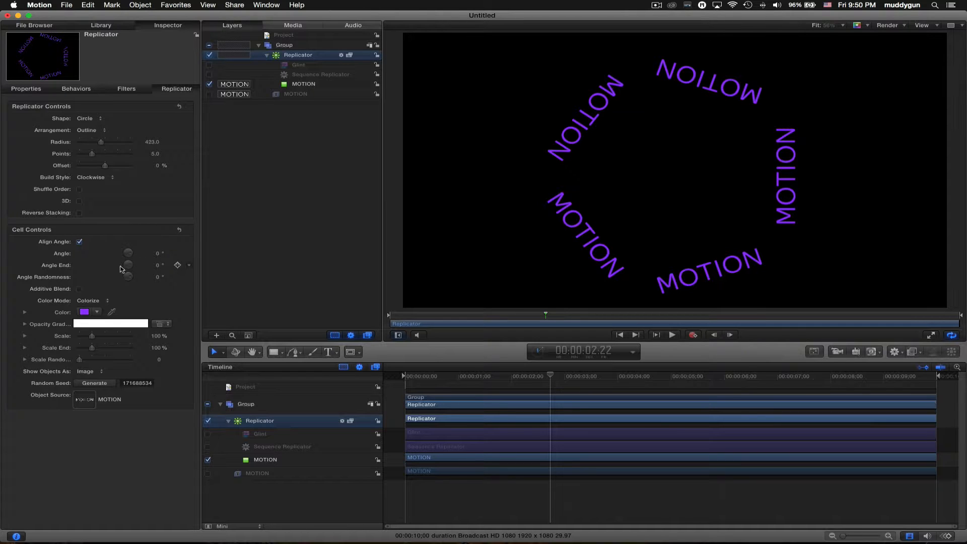
click(110, 181)
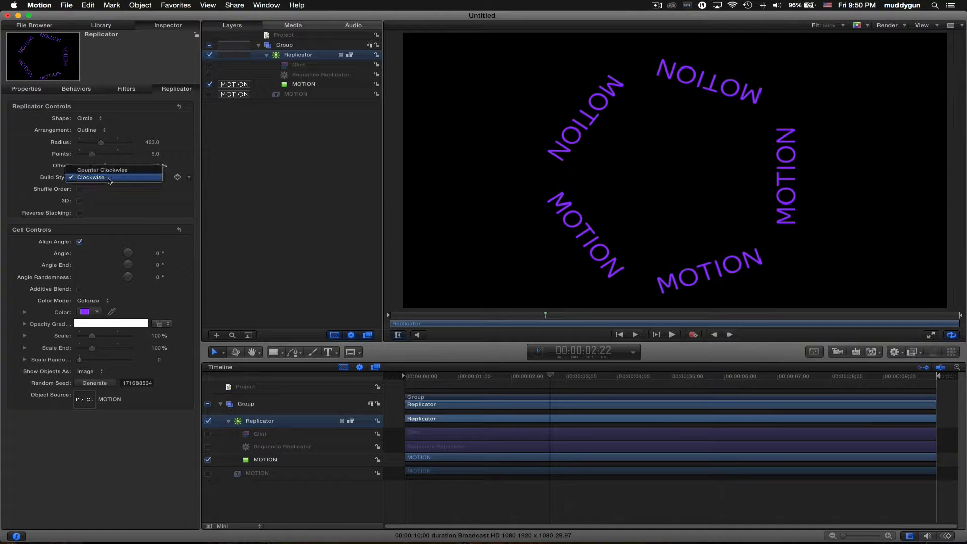
click(110, 178)
drag(158, 167, 217, 166)
key(super+z)
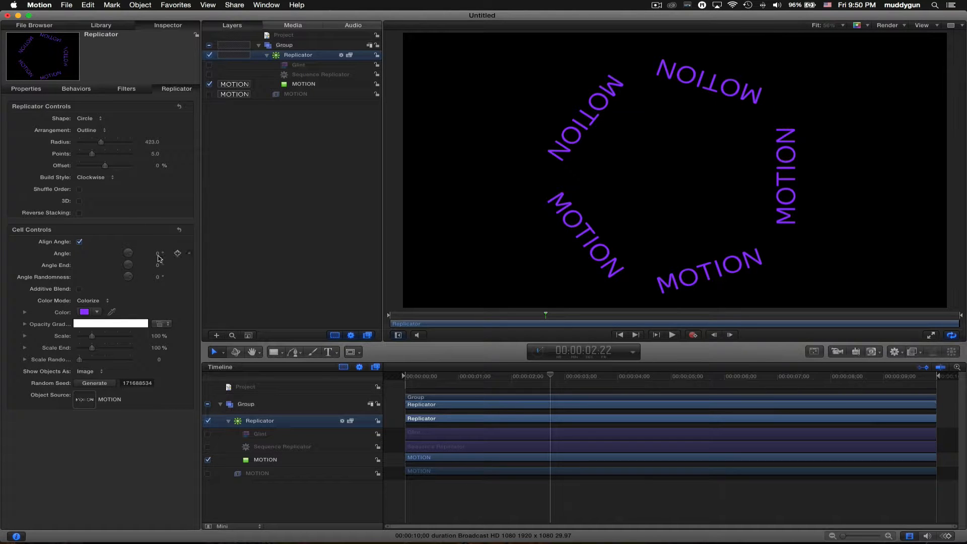
mouse_move(157, 253)
mouse_down()
mouse_move(192, 253)
mouse_move(153, 253)
mouse_up()
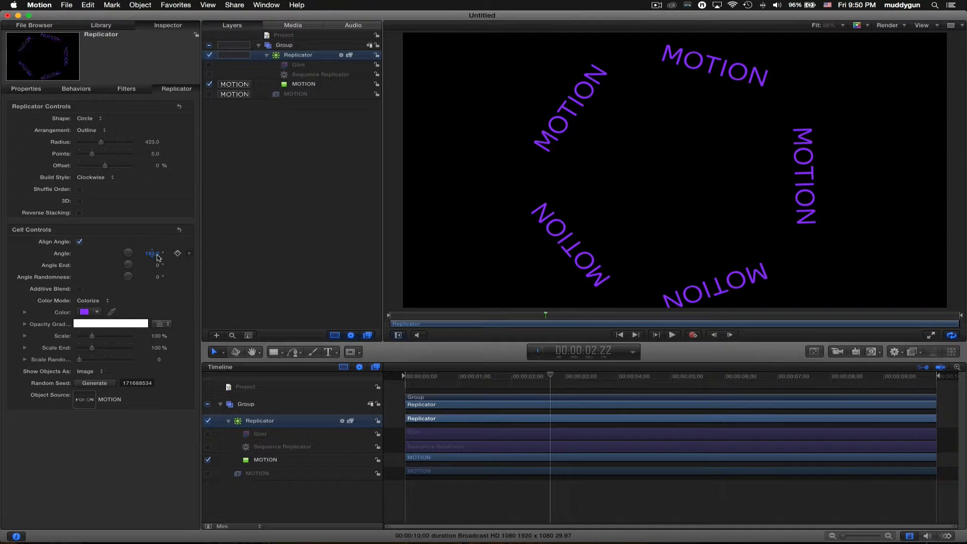
click(153, 253)
text(180)
key(Return)
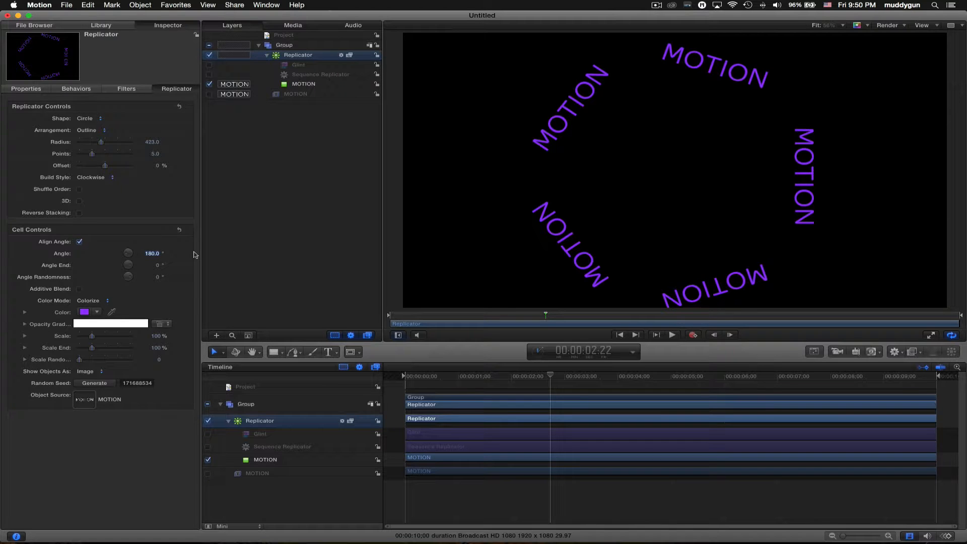
key(super+z)
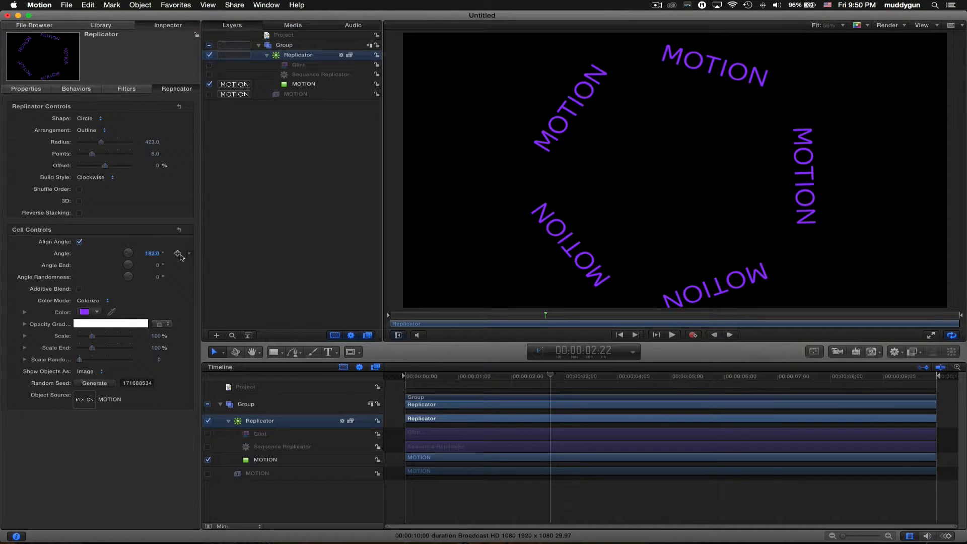
key(super+z)
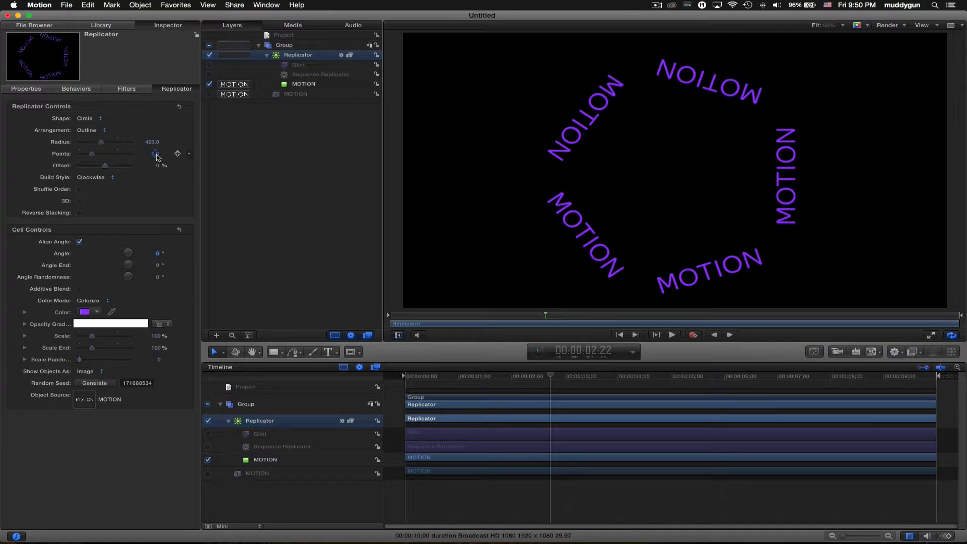
mouse_move(157, 156)
mouse_down()
mouse_move(157, 147)
mouse_move(157, 157)
mouse_up()
- Duplicate the MOTION text layer, hide the Replicator and show 'MOTION copy'
click(304, 94)
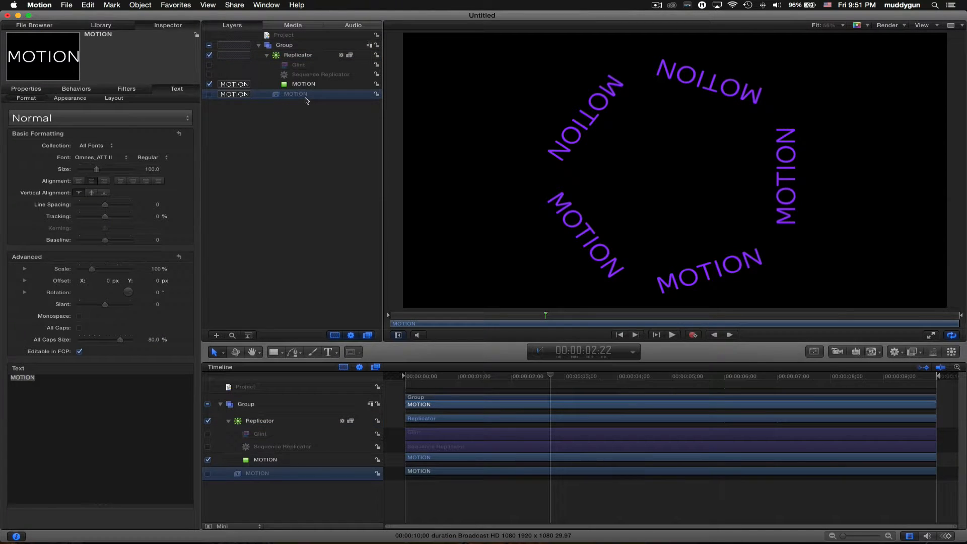
key(super+d)
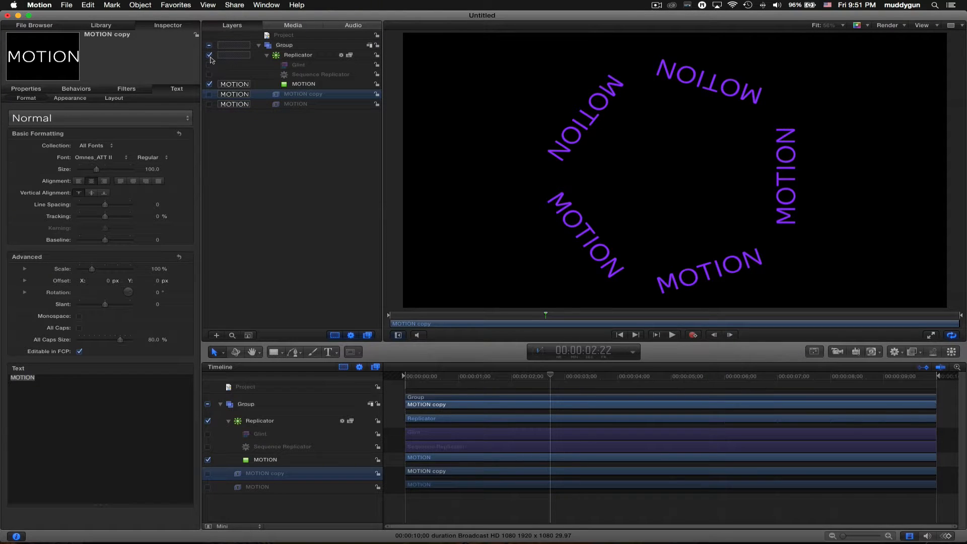
click(210, 56)
click(208, 94)
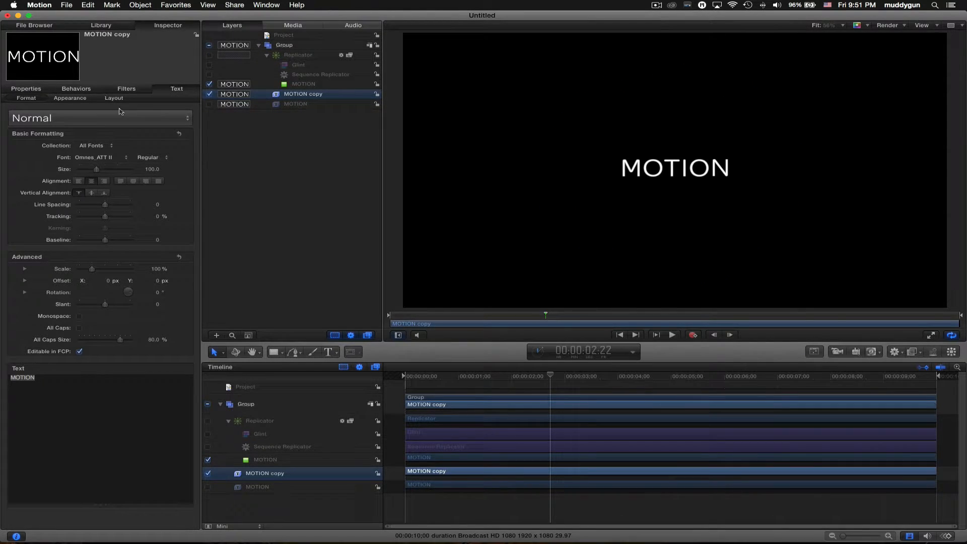
- Choose the Circle tool from the shape tool flyout
click(893, 351)
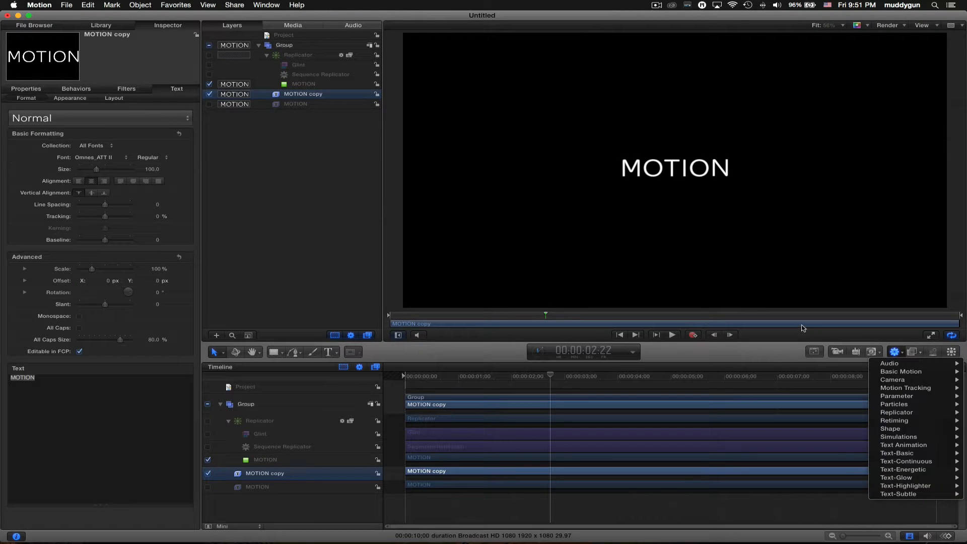
click(456, 343)
click(276, 351)
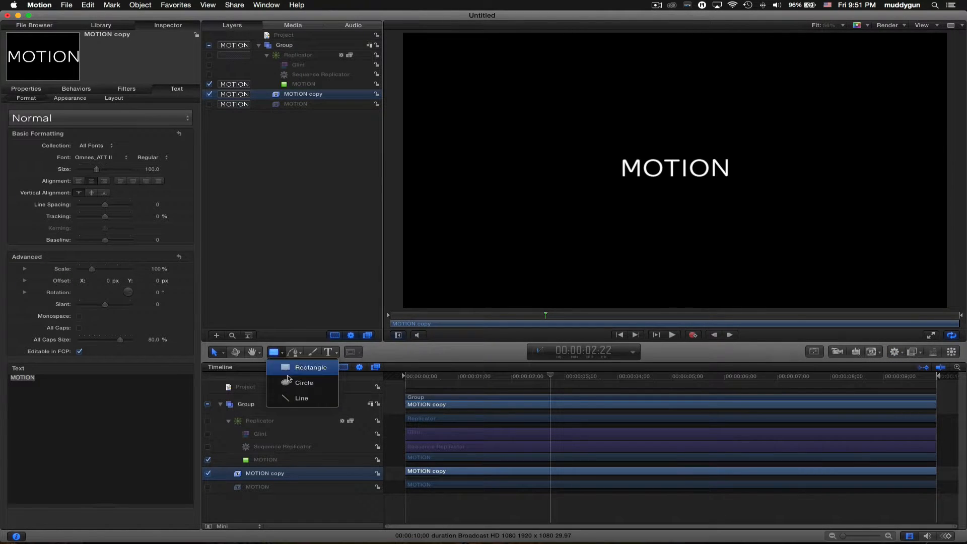
click(297, 383)
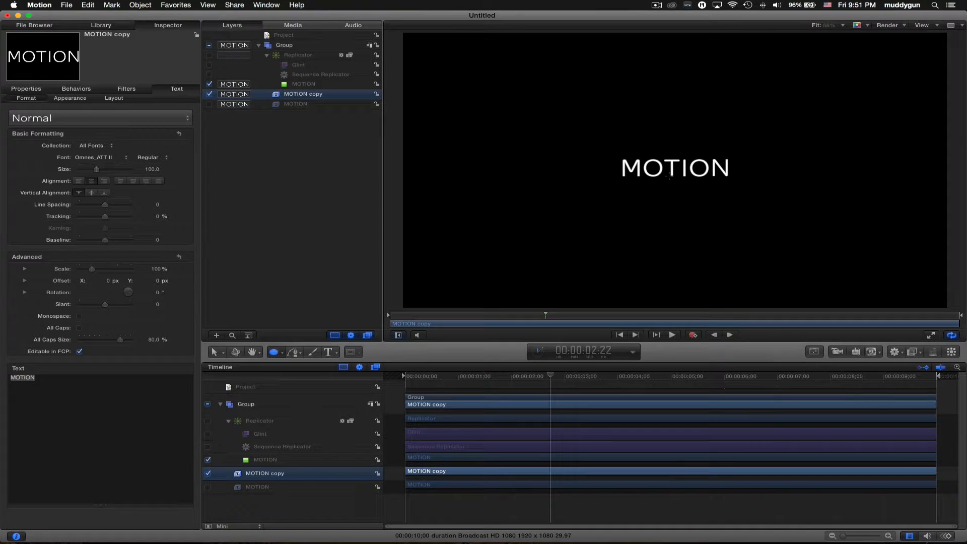
- Draw a circle around the MOTION text with fill off and a white outline of width 29
drag(676, 189, 578, 102)
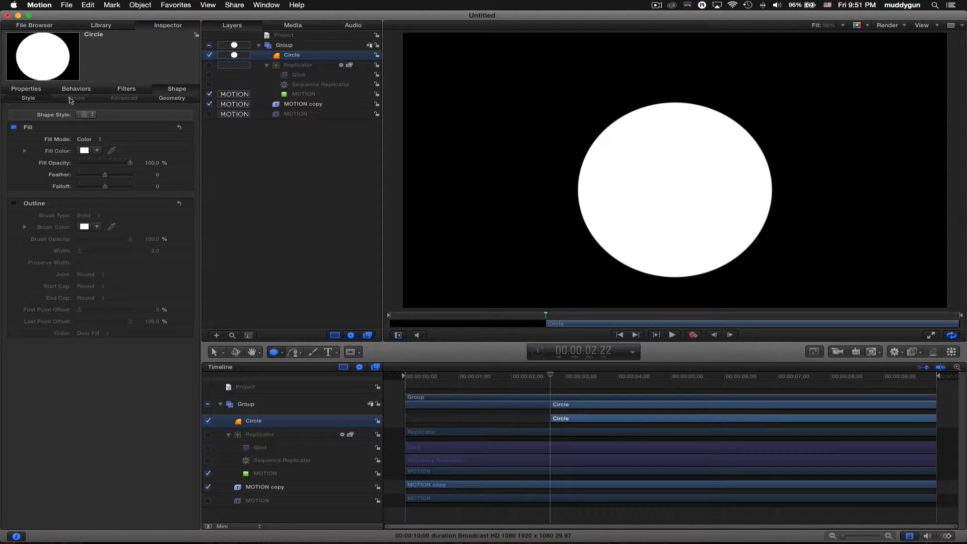
click(45, 91)
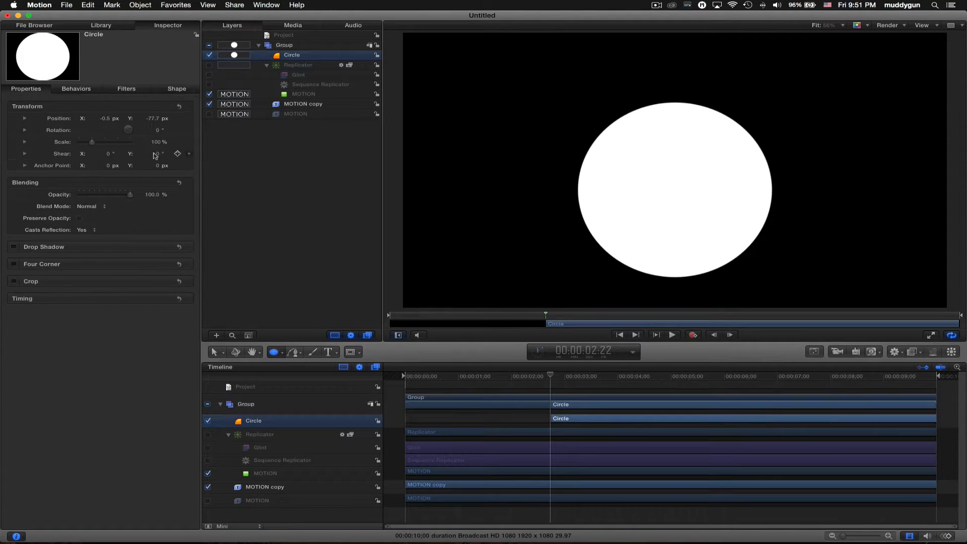
click(174, 89)
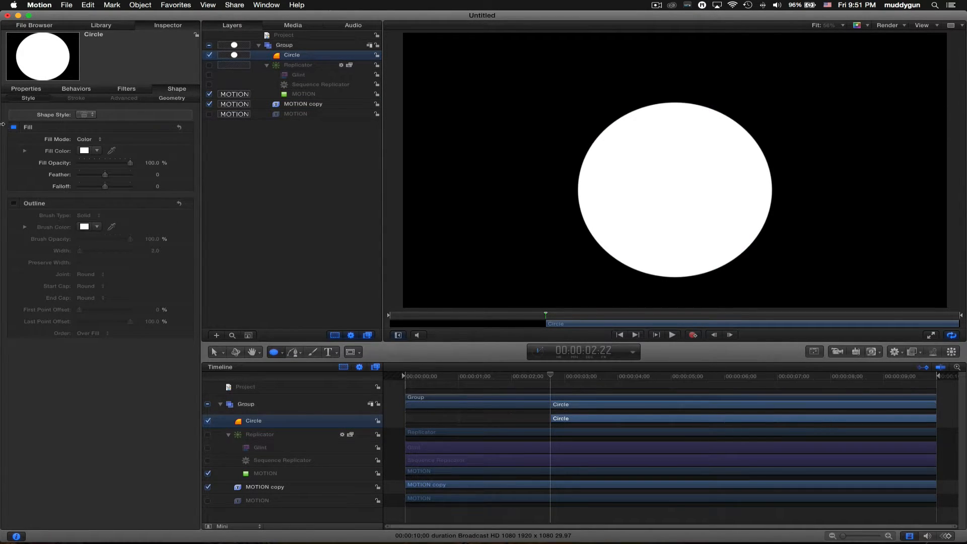
click(13, 127)
click(14, 203)
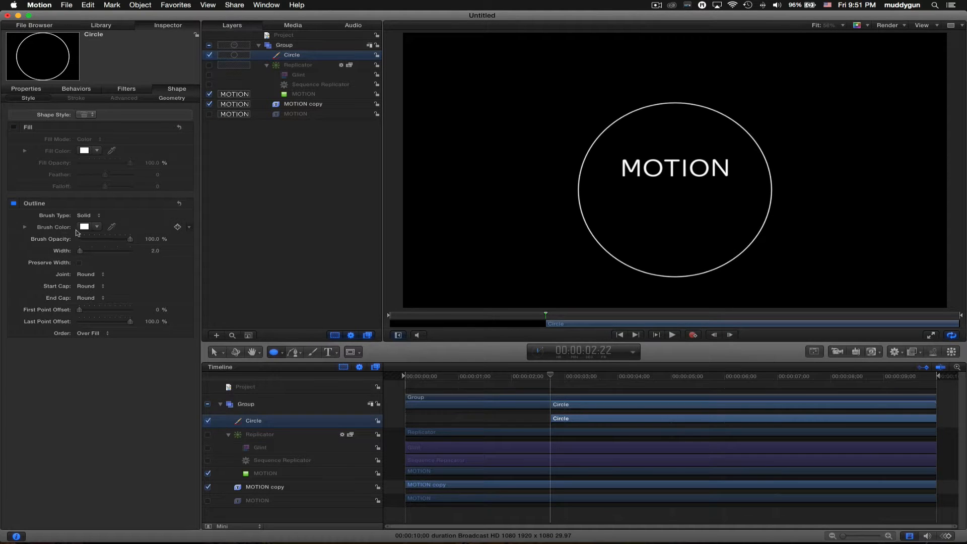
mouse_move(154, 250)
mouse_down()
mouse_move(174, 250)
mouse_move(147, 250)
mouse_up()
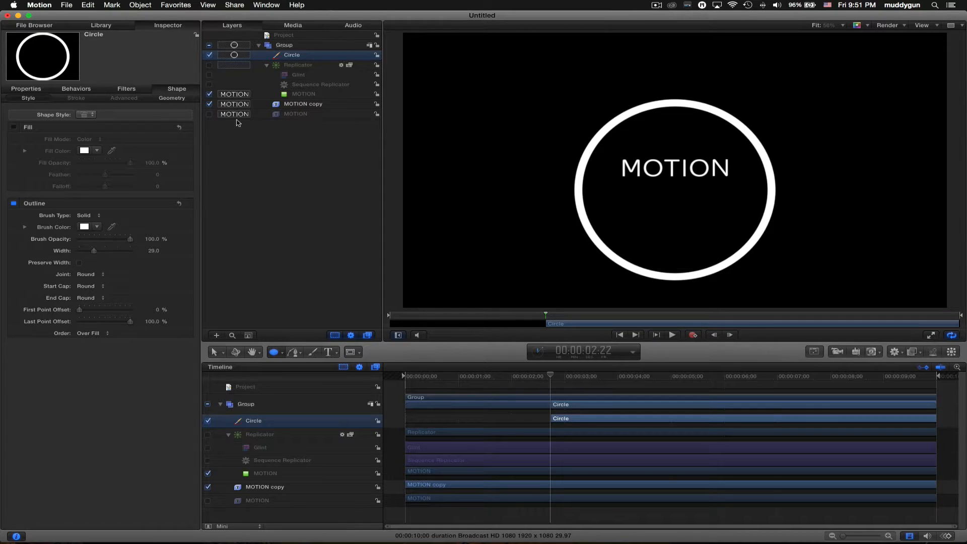
click(322, 104)
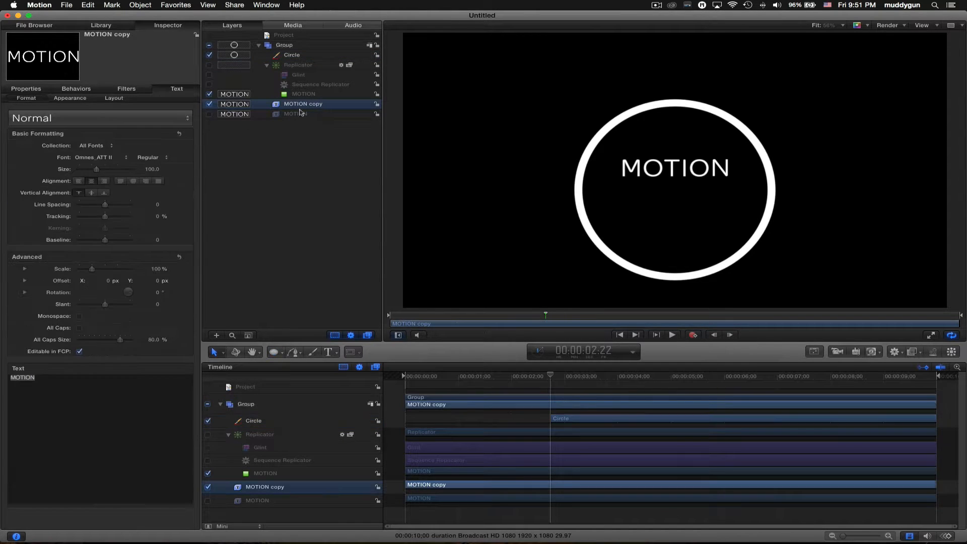
- Lay the MOTION copy text along the Circle layer's geometry as a path, offset 13% over the top
click(120, 97)
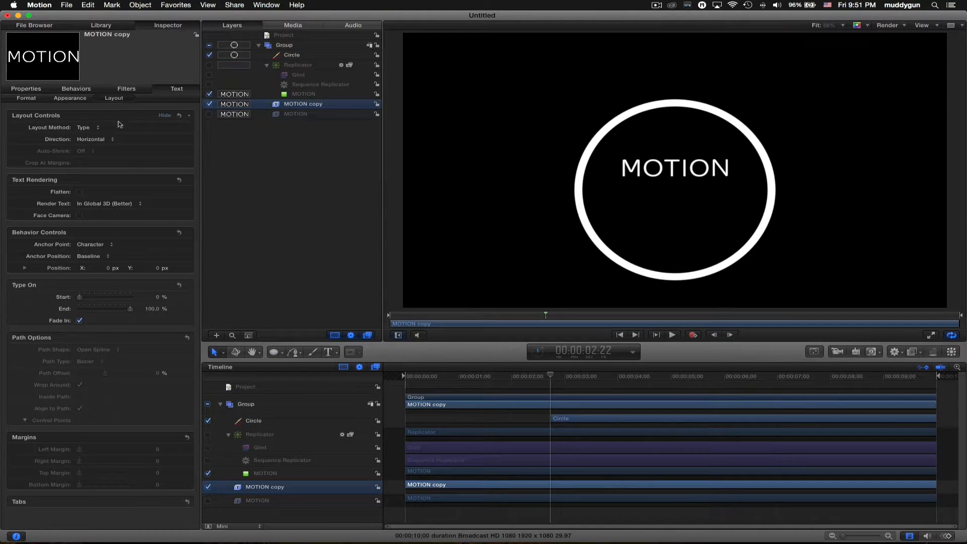
click(101, 128)
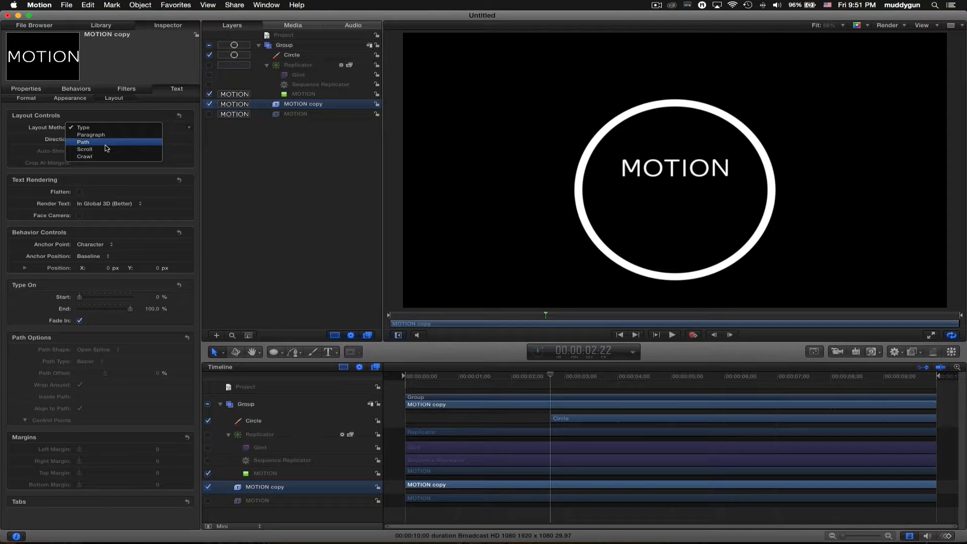
click(107, 142)
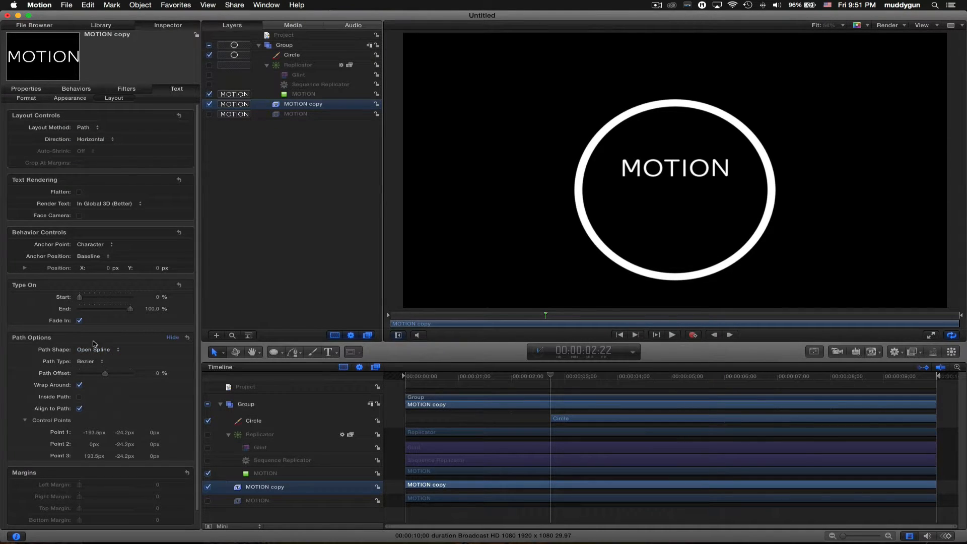
click(108, 350)
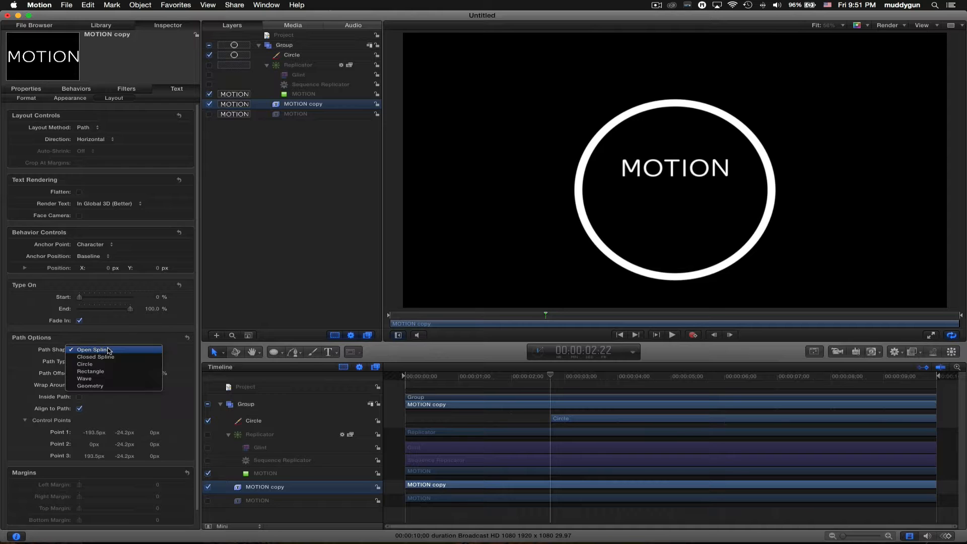
click(119, 388)
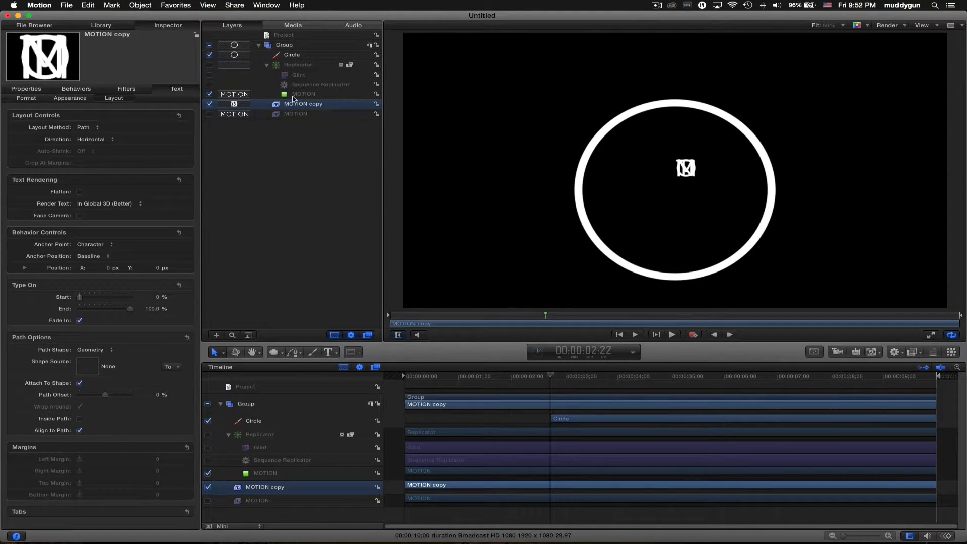
drag(297, 58, 85, 369)
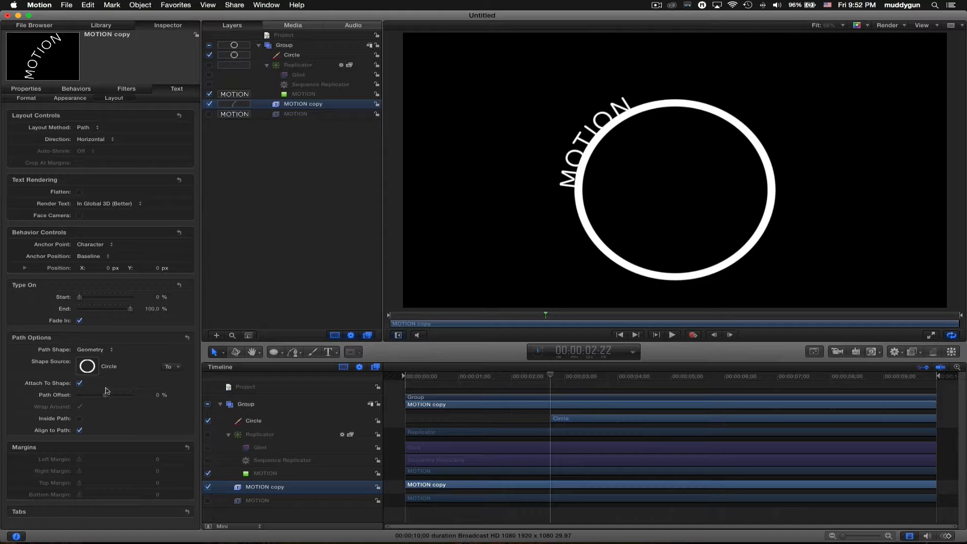
drag(160, 398, 132, 395)
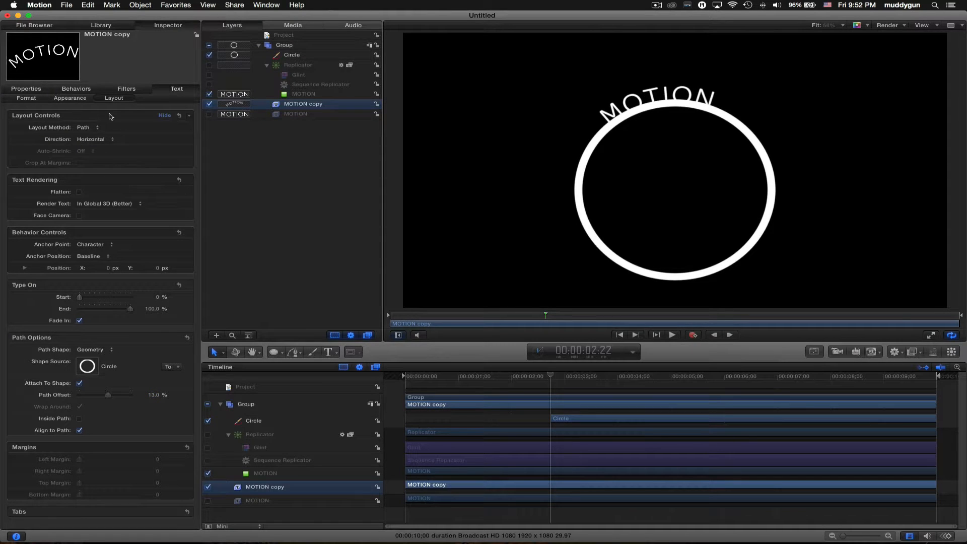
click(38, 99)
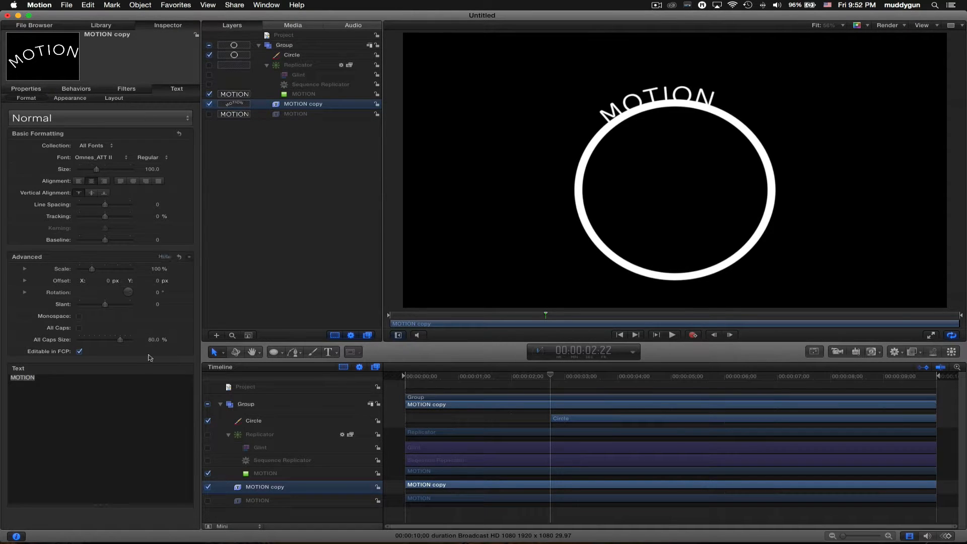
- Replace the curved text with LLLLLOGB and set the Circle's outline width to 1.0
key(super+a)
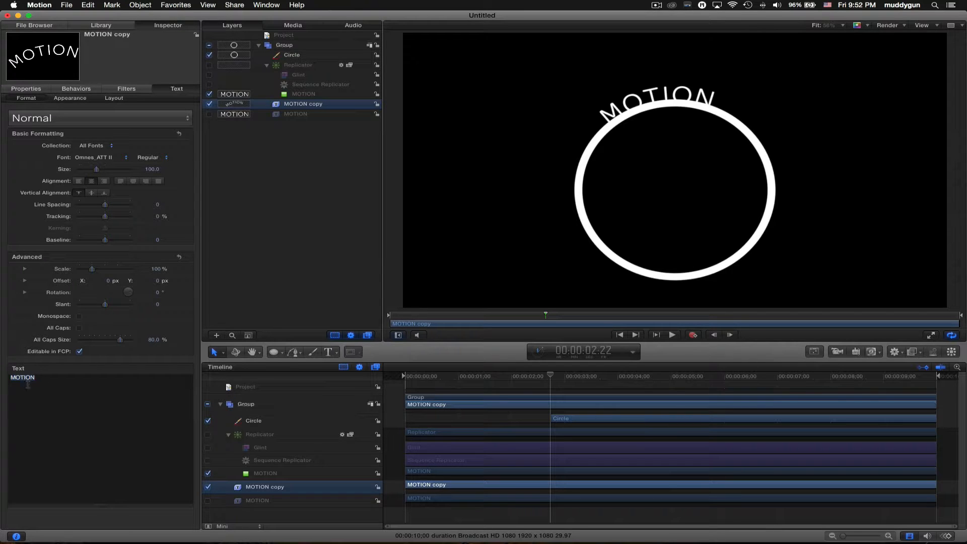
text(LLLLL)
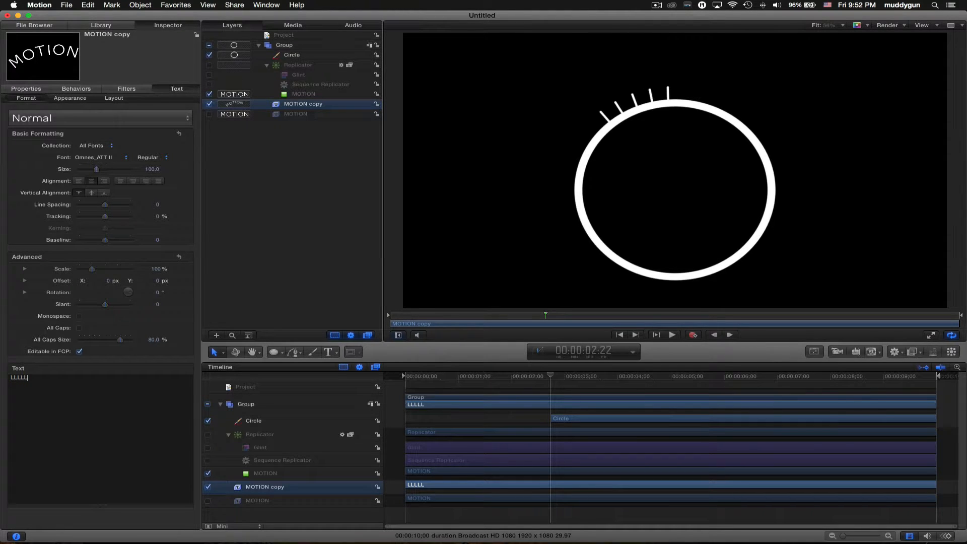
text(OGB)
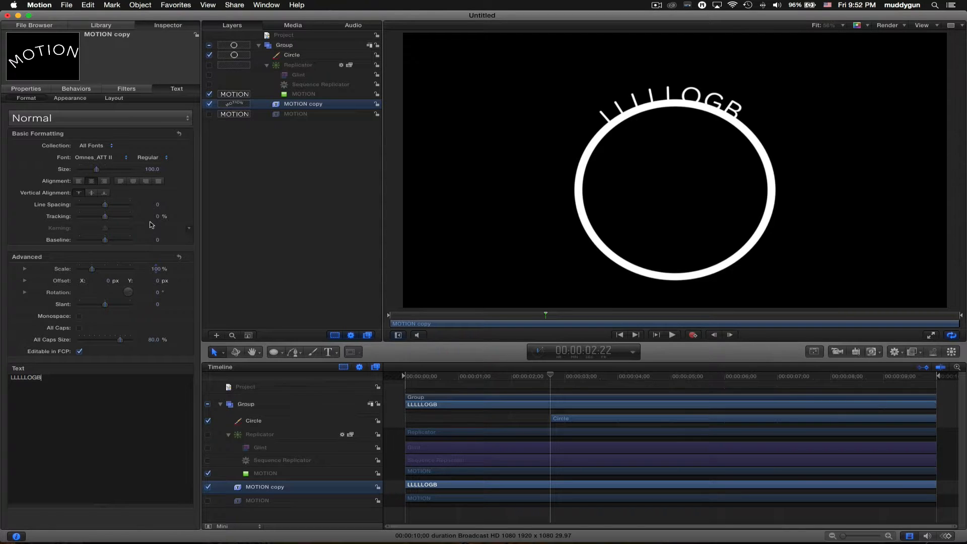
click(278, 57)
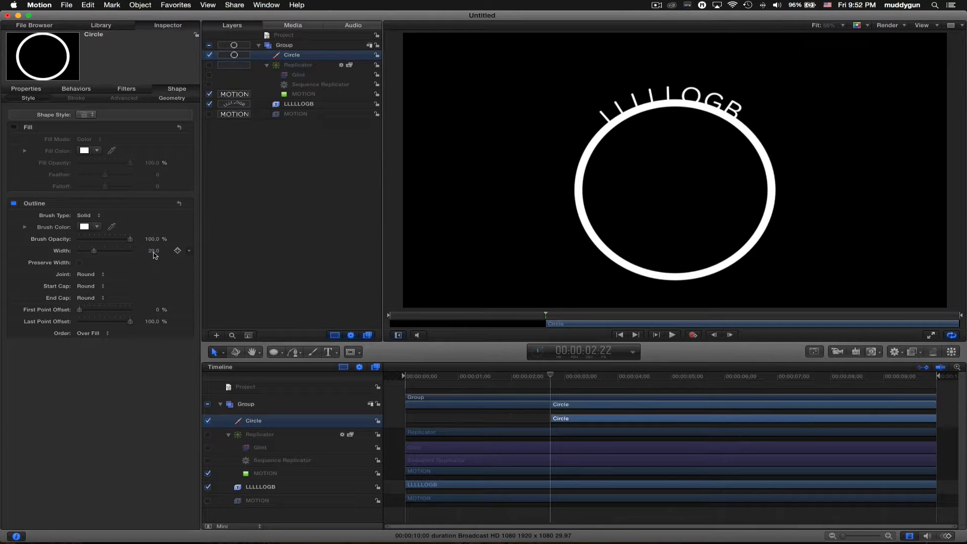
click(154, 251)
text(1)
key(Return)
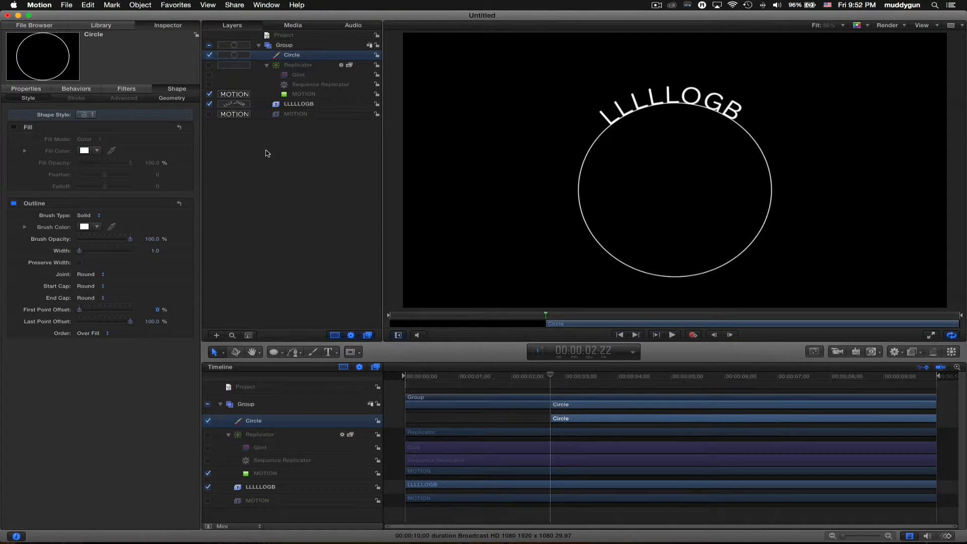
- Scrub the LLLLLOGB text size to 201 so it arcs over the circle's top-right
click(291, 104)
drag(151, 169, 152, 169)
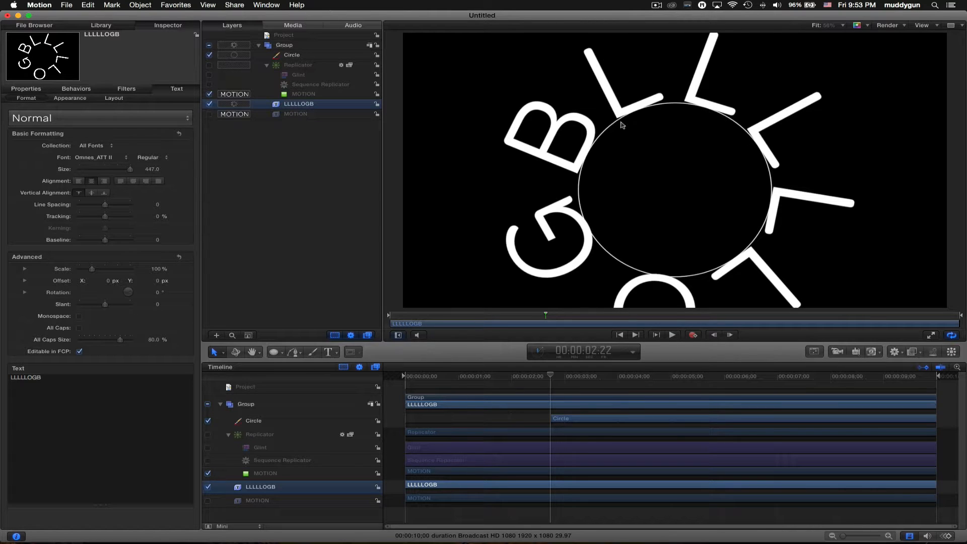
drag(319, 60, 318, 61)
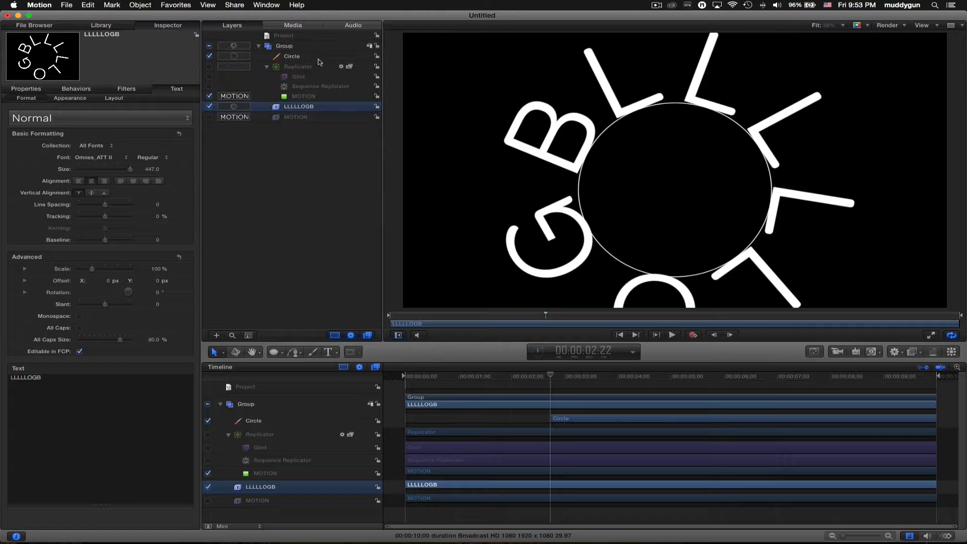
click(318, 57)
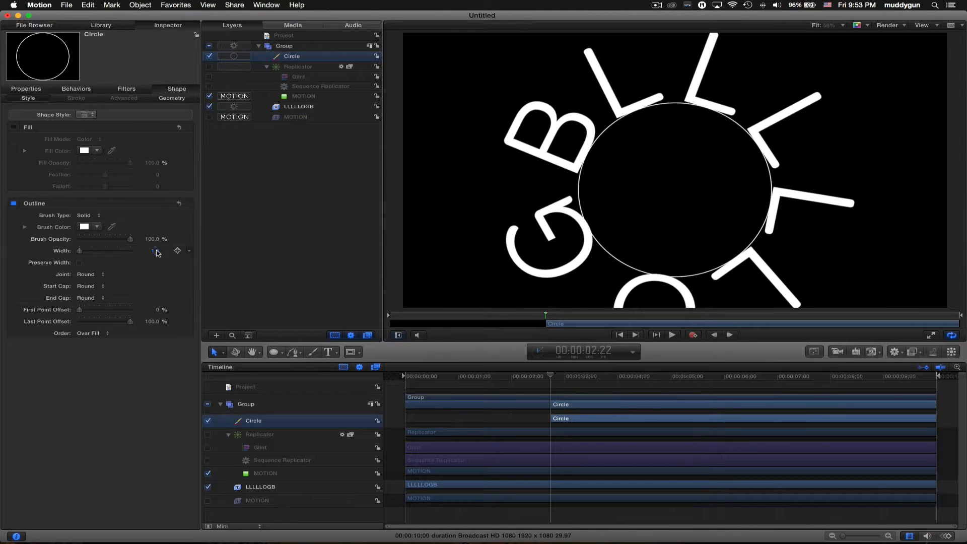
click(303, 107)
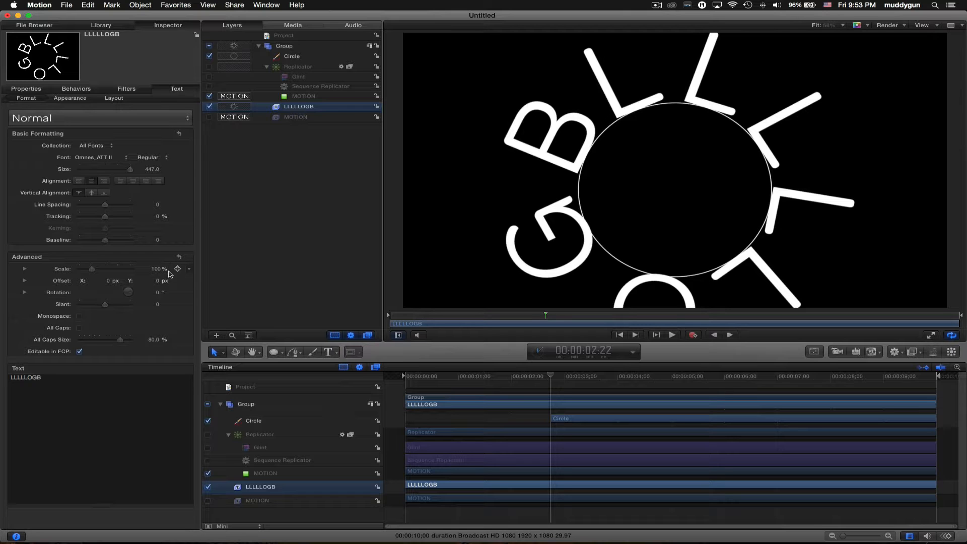
drag(153, 172, 148, 172)
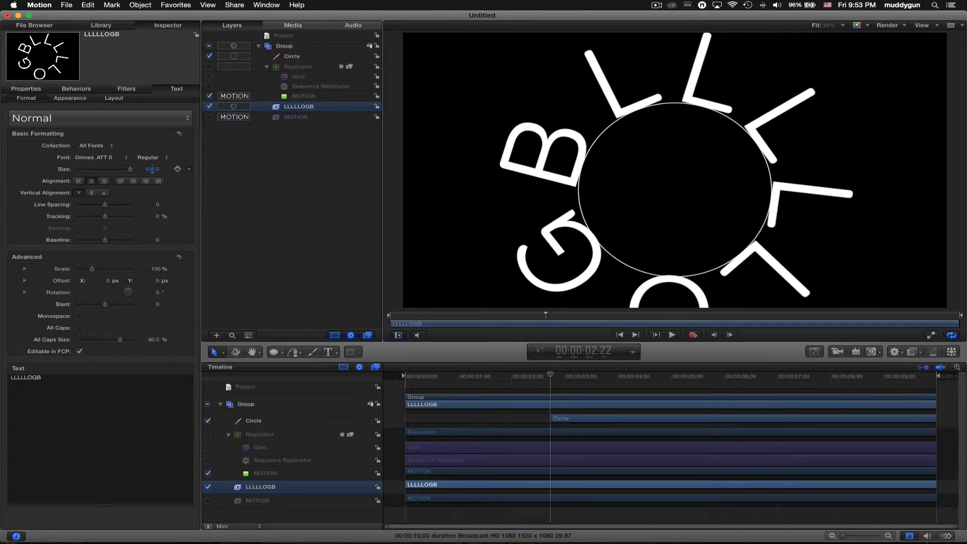
drag(773, 358, 774, 445)
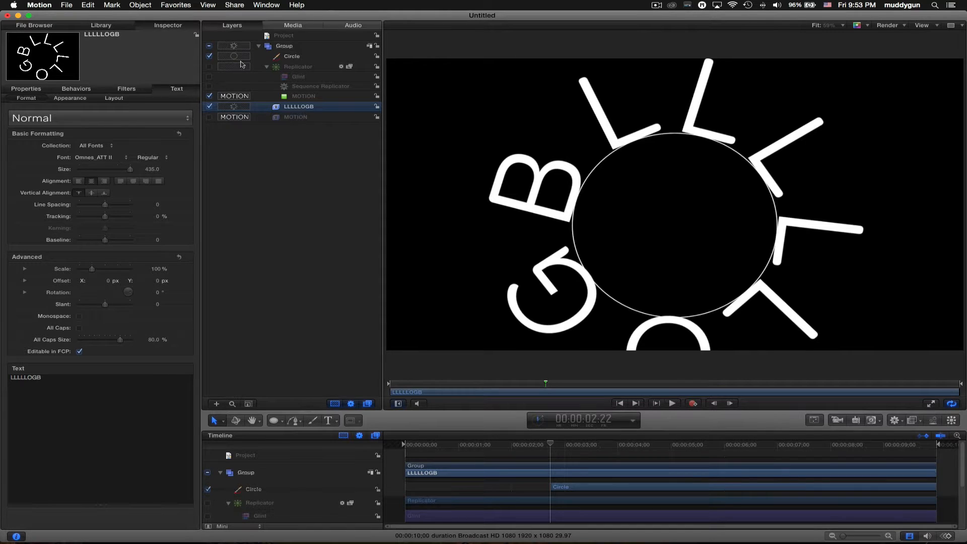
drag(152, 169, 157, 167)
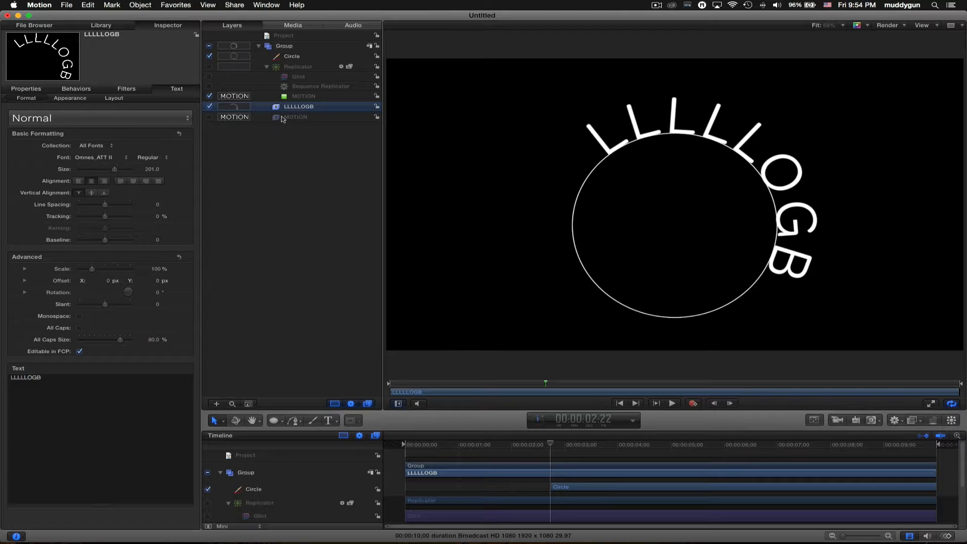
- Set Path Offset to -89.96% with the text outside the circle and aligned to the path
click(121, 99)
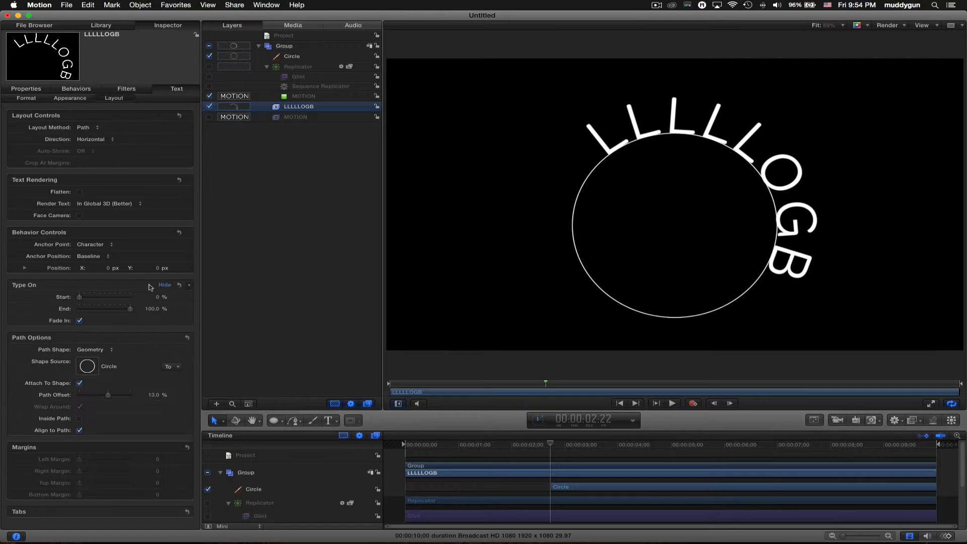
drag(153, 394, 89, 391)
click(79, 383)
click(79, 383)
click(80, 419)
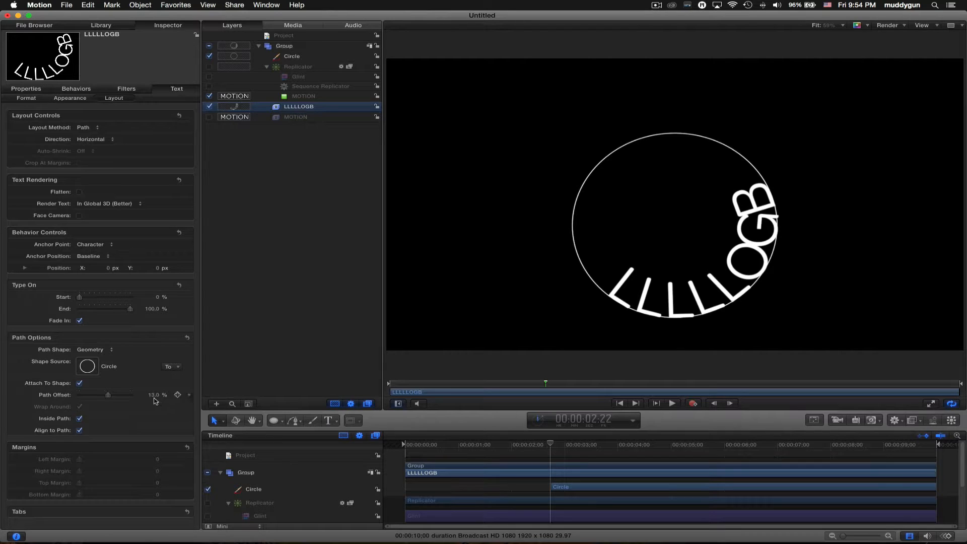
click(79, 430)
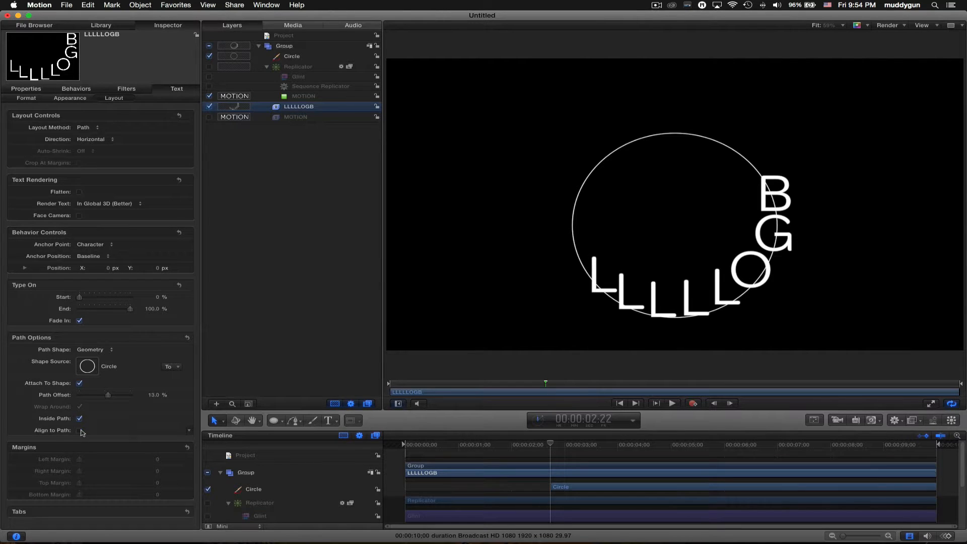
drag(156, 399, 121, 416)
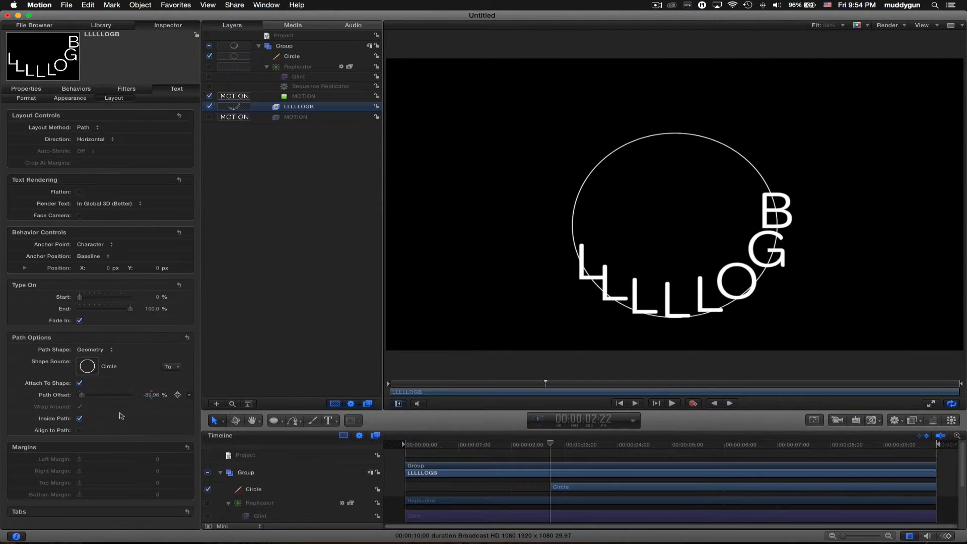
click(79, 430)
click(79, 419)
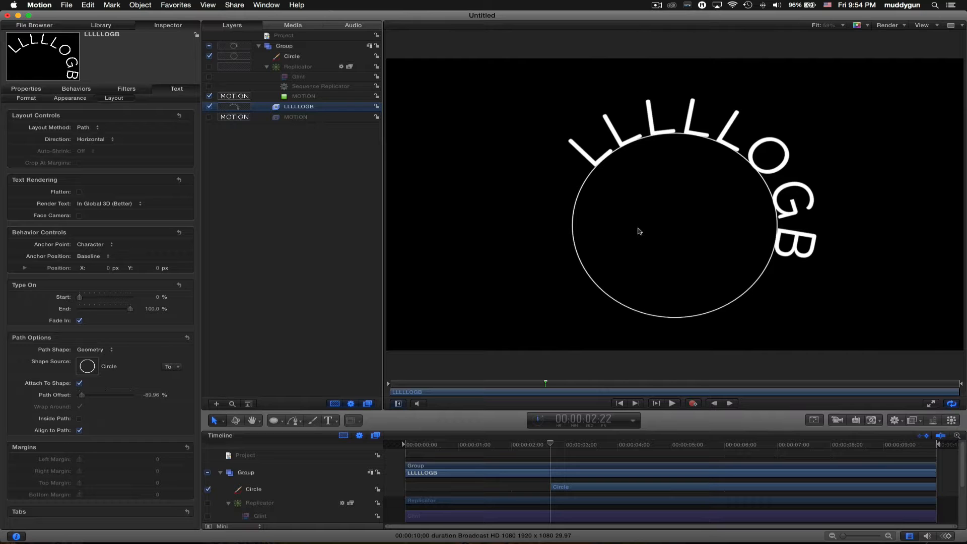
click(323, 156)
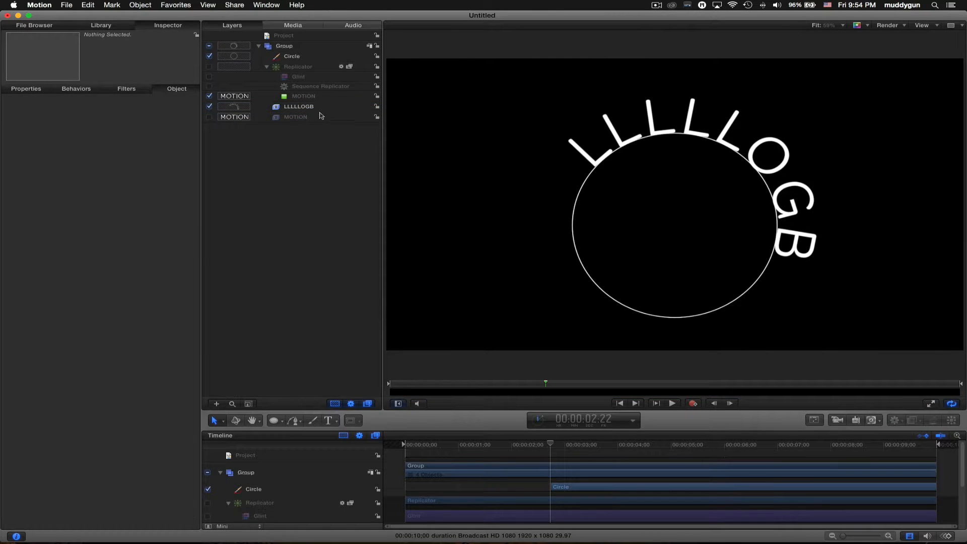
- Delete the LLLLLOGB text and Circle layers, then make the MOTION replicator visible and select it
click(322, 117)
click(325, 108)
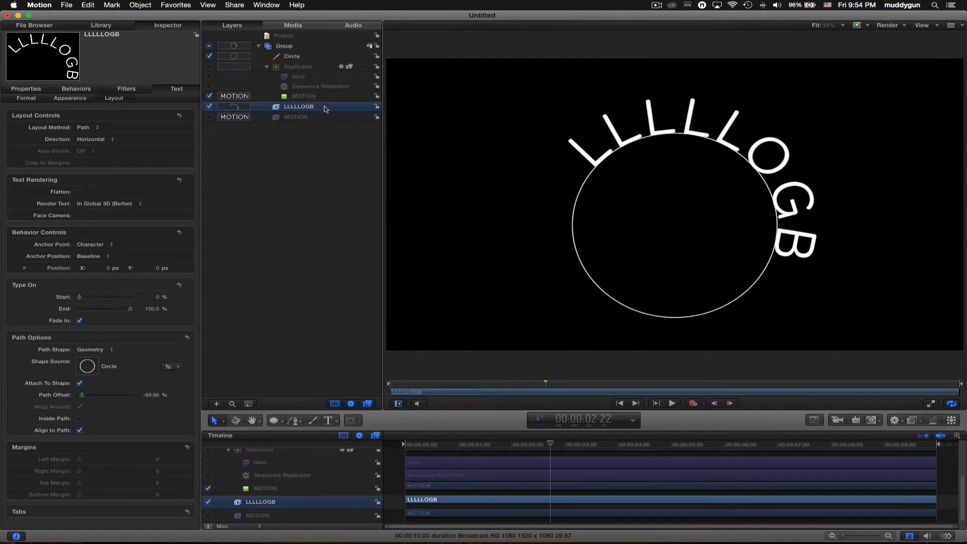
key(Delete)
click(309, 57)
key(Delete)
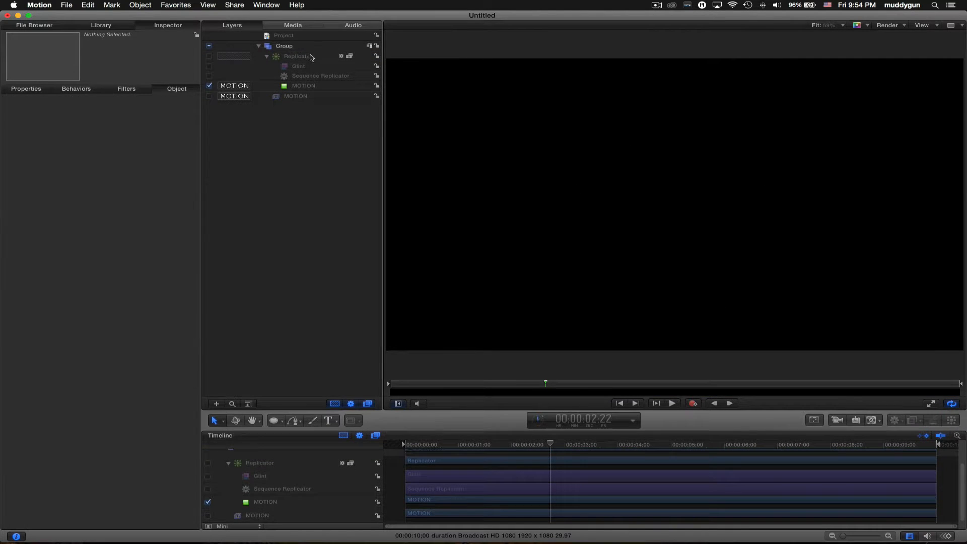
click(210, 56)
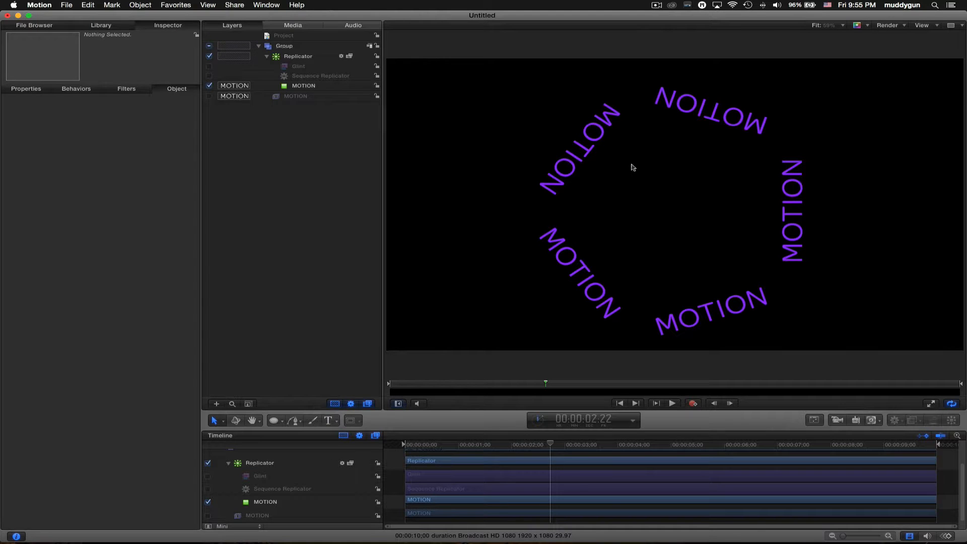
click(313, 58)
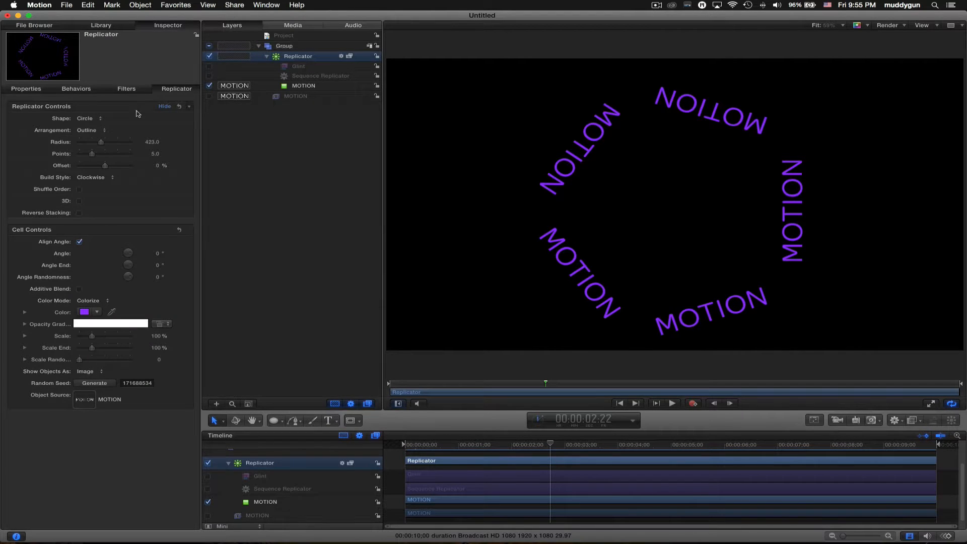
- Switch the replicator to a Burst with 2 arms of 3 points, adjusting angle and resetting offset
click(98, 115)
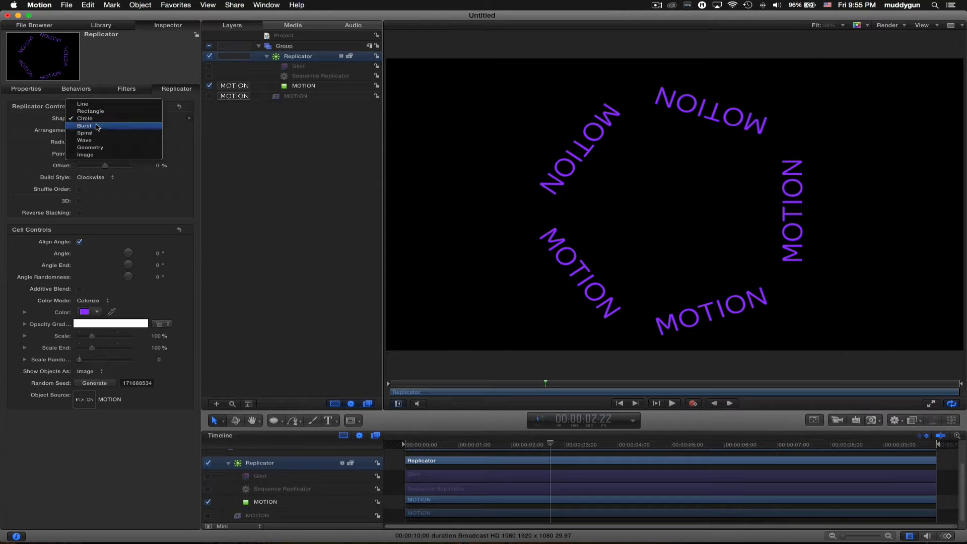
click(95, 128)
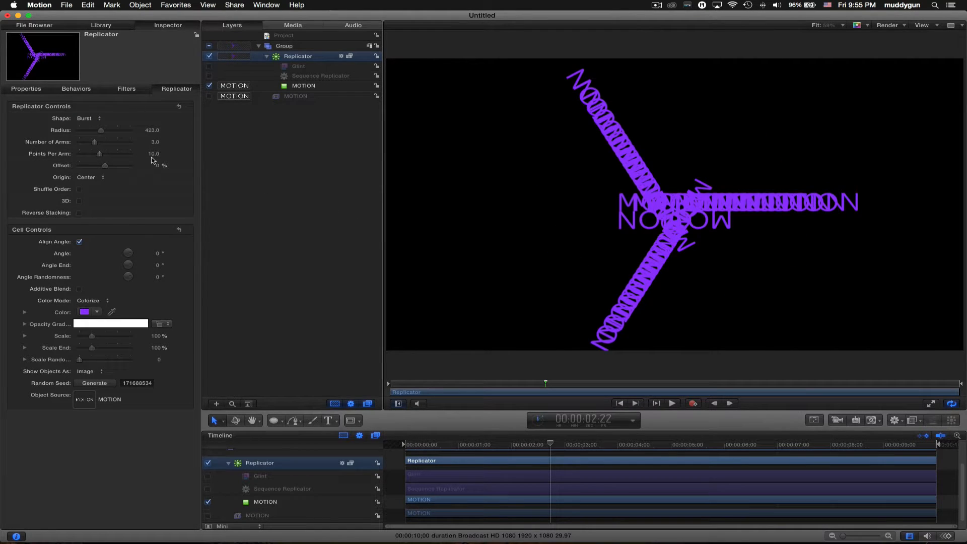
click(151, 130)
drag(154, 253, 152, 253)
mouse_move(159, 155)
mouse_down()
mouse_move(151, 142)
mouse_move(150, 166)
mouse_move(162, 167)
mouse_up()
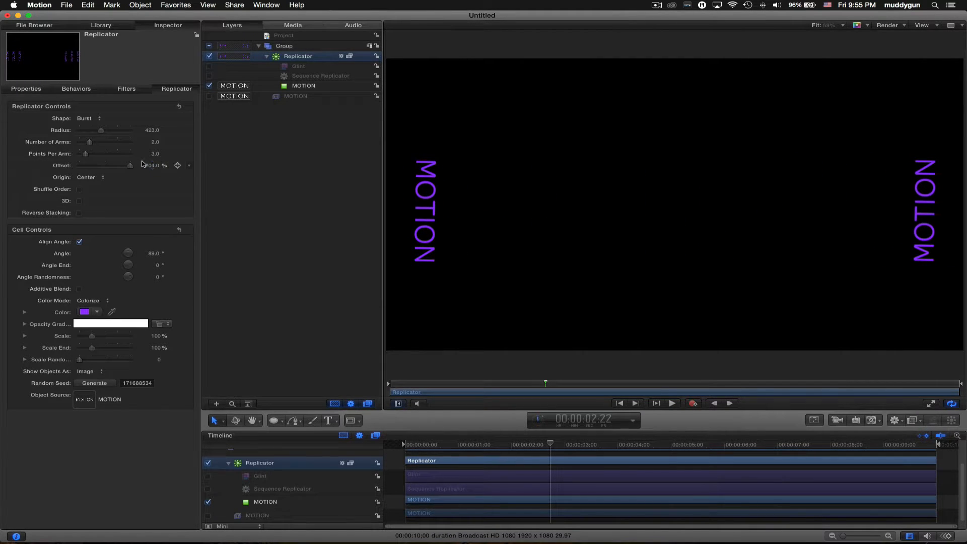
key(super+z)
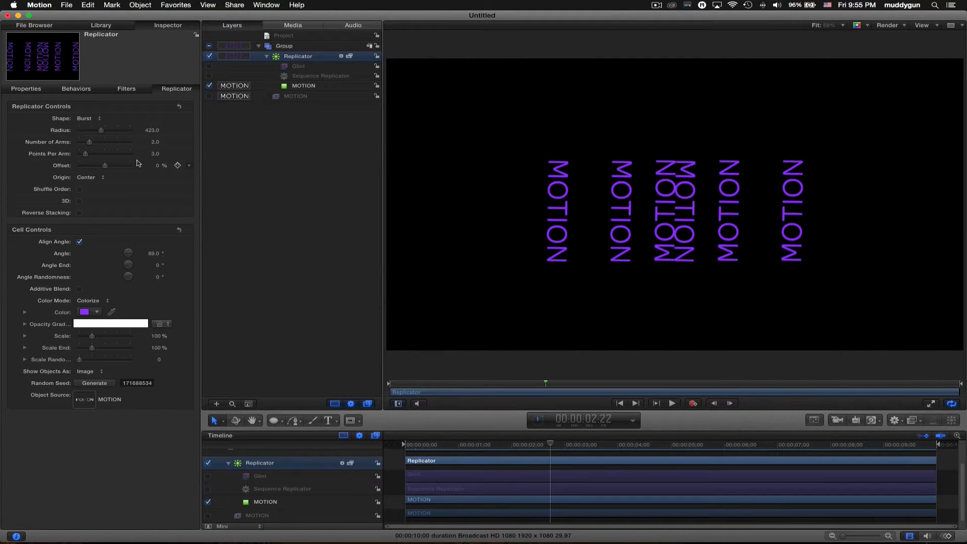
click(100, 121)
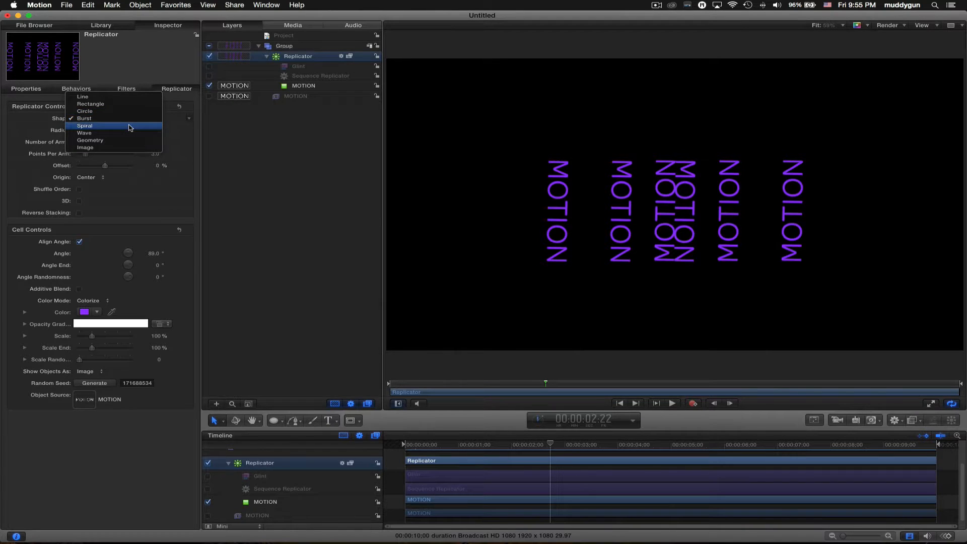
- Make the replicator a 10-arm Spiral with the cell angle set to 0°
click(130, 127)
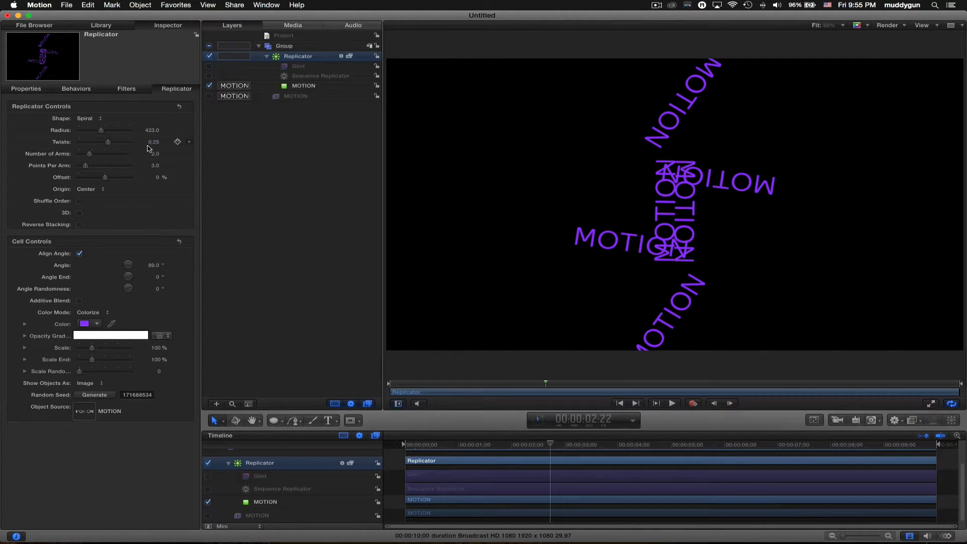
mouse_move(158, 154)
mouse_down()
mouse_move(176, 154)
mouse_move(157, 166)
mouse_up()
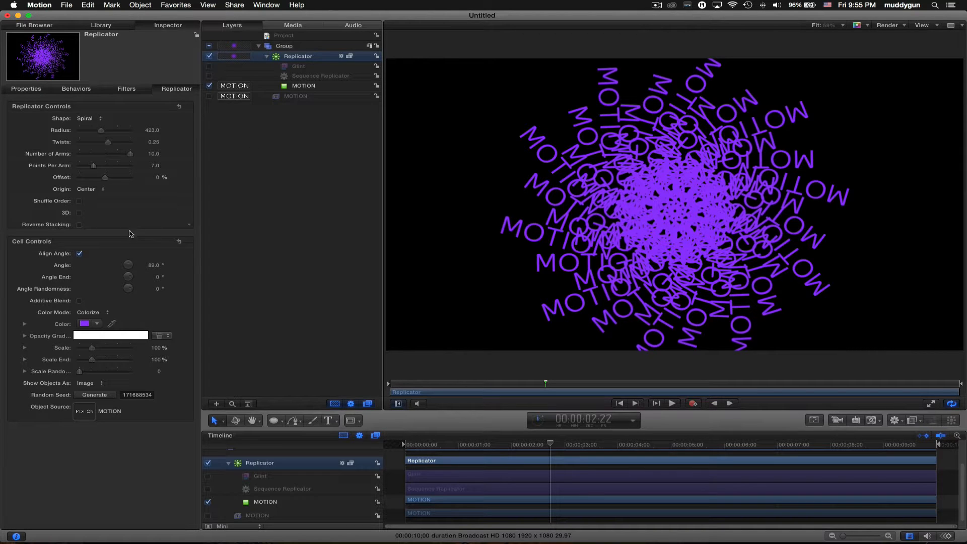
click(154, 265)
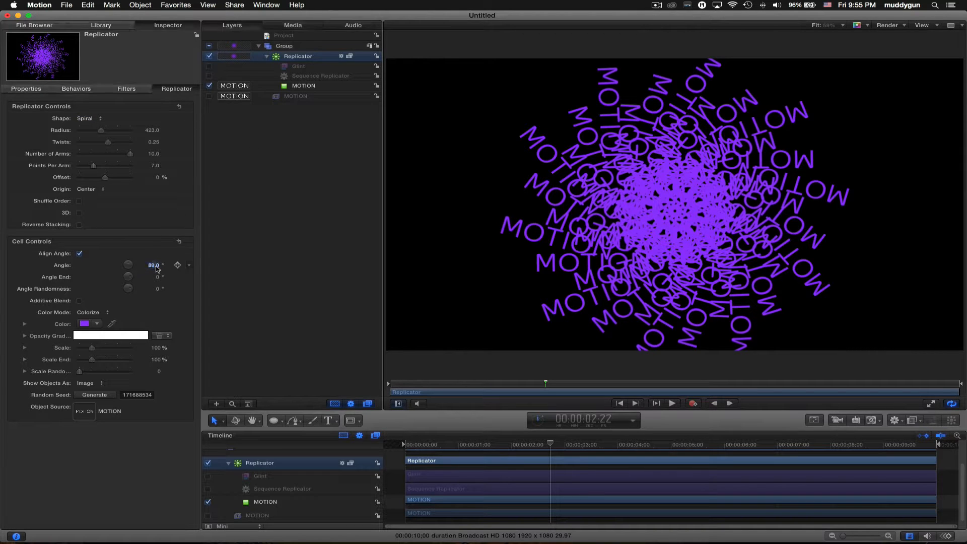
text(0)
key(Return)
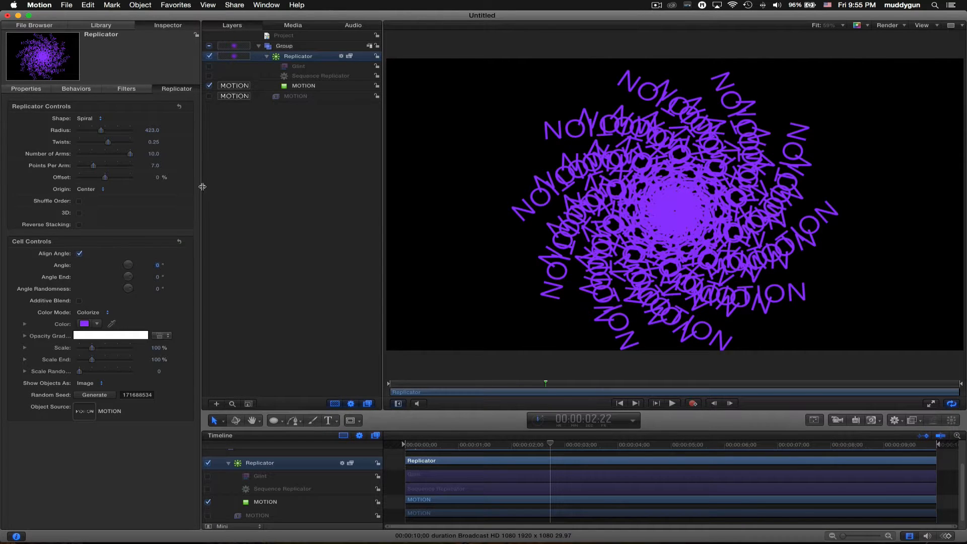
click(86, 119)
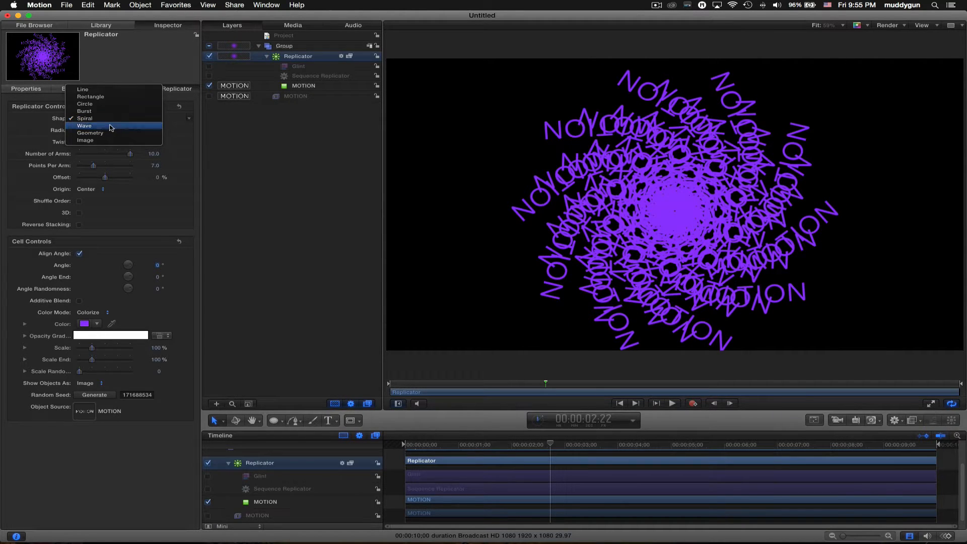
- Change the replicator to a Wave and stretch its start and end points across the frame
click(112, 127)
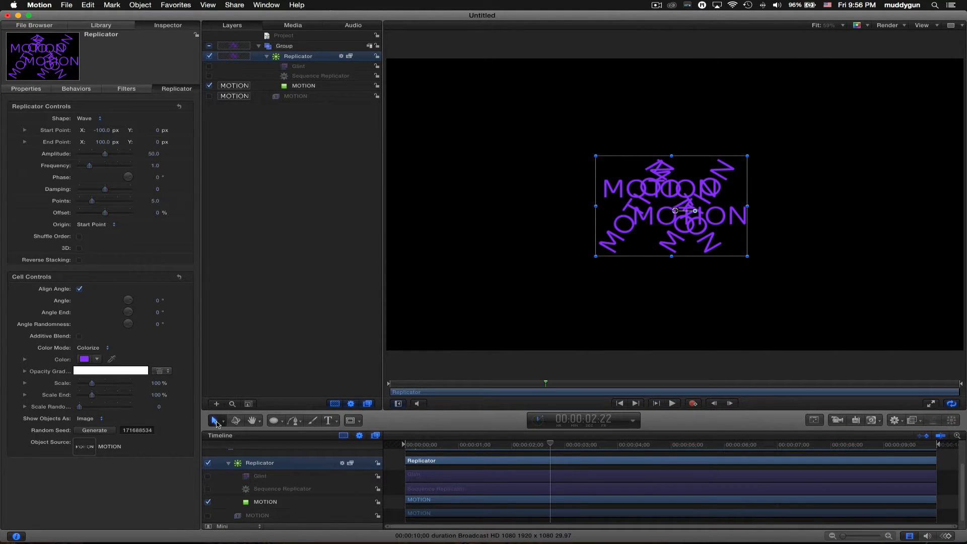
click(217, 423)
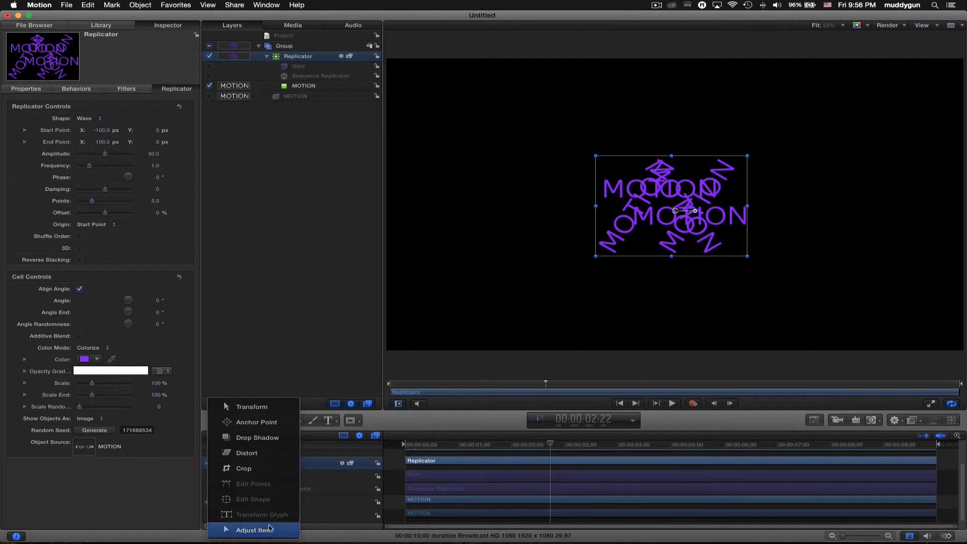
click(270, 529)
drag(646, 212, 438, 205)
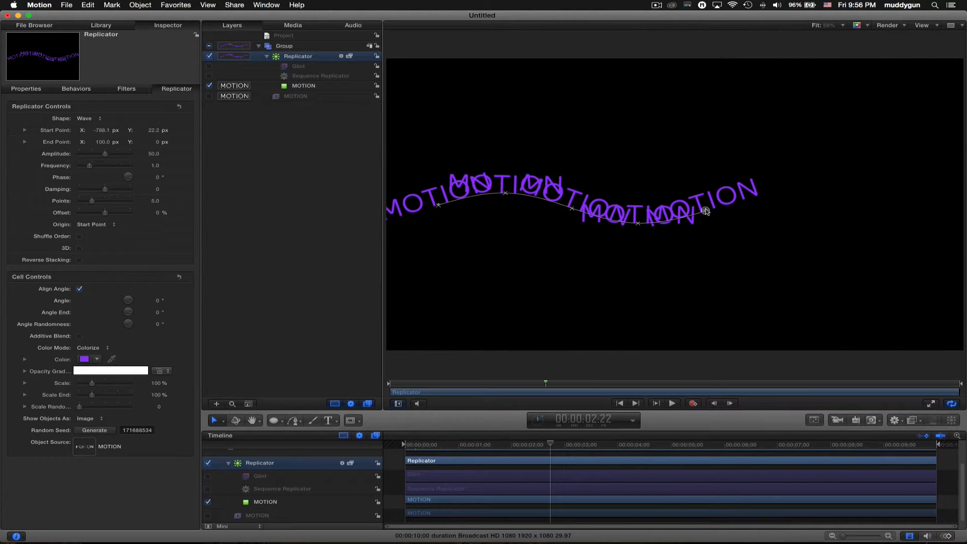
drag(706, 211, 946, 205)
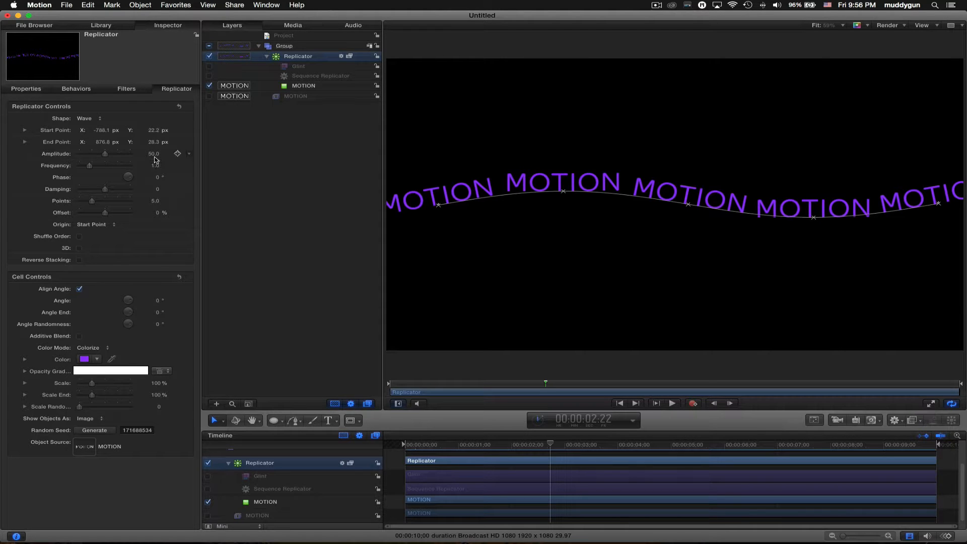
- Set the wave's amplitude to 240, frequency to 7 and points to 16
drag(153, 154, 152, 152)
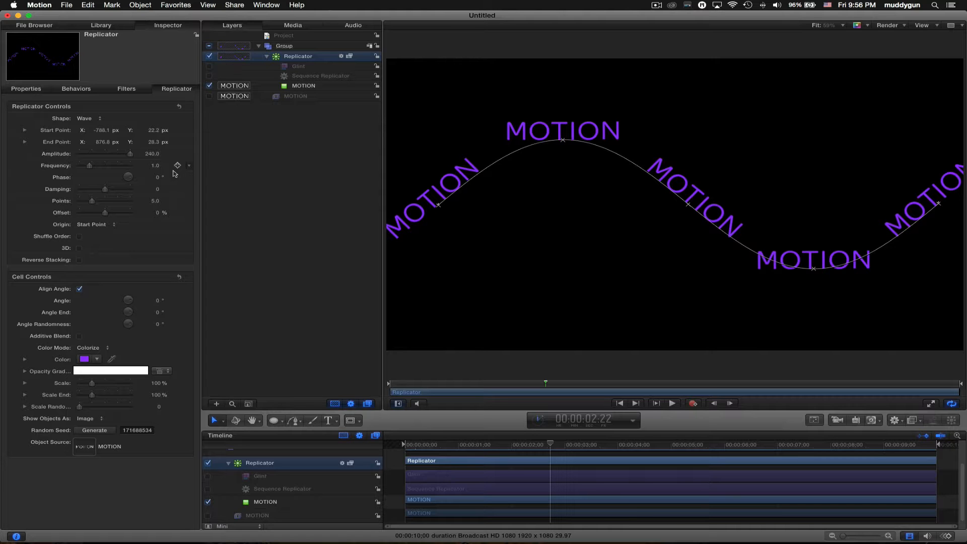
drag(155, 165, 155, 166)
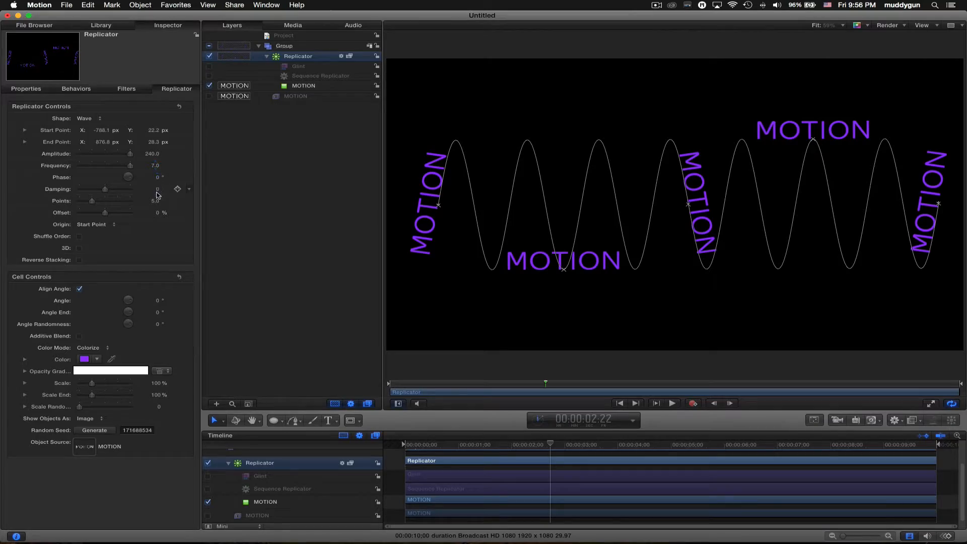
drag(153, 201, 154, 213)
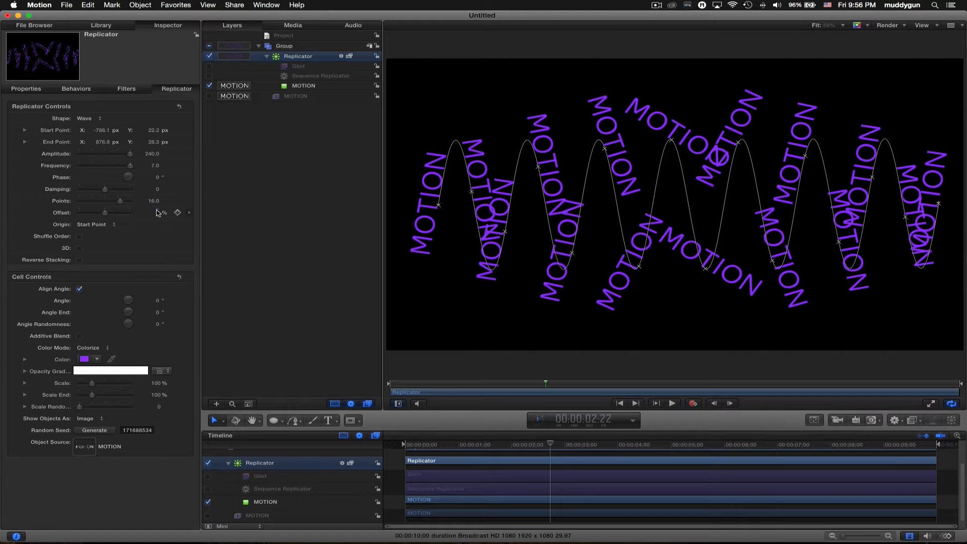
click(110, 118)
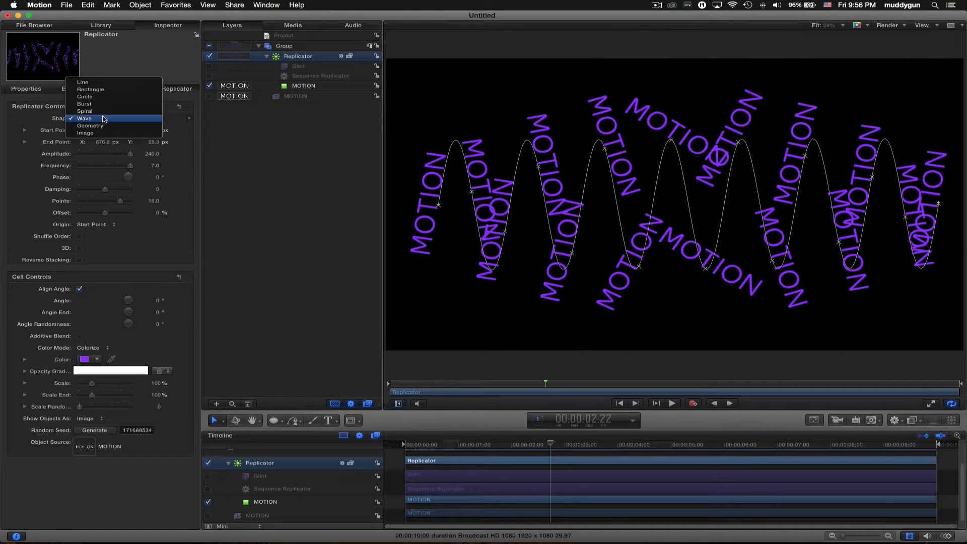
click(206, 151)
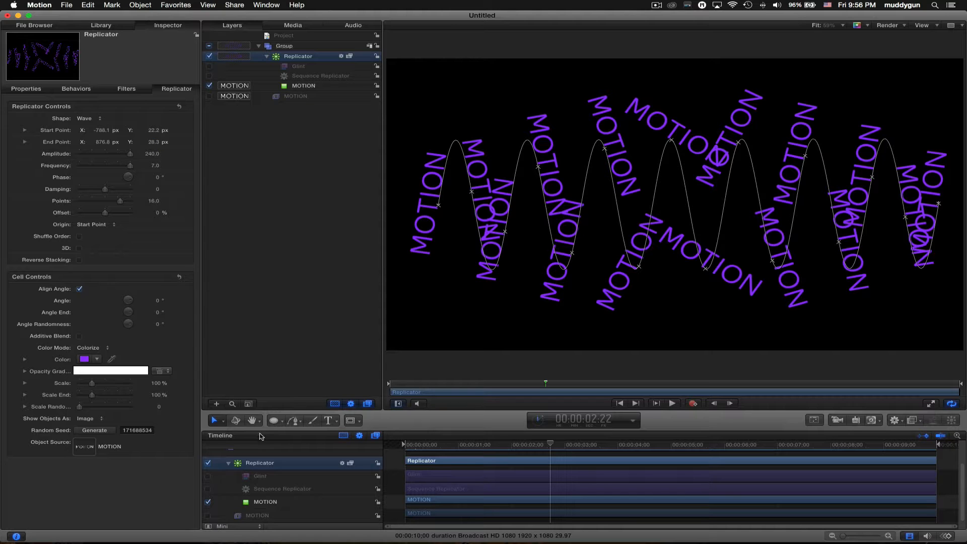
click(274, 420)
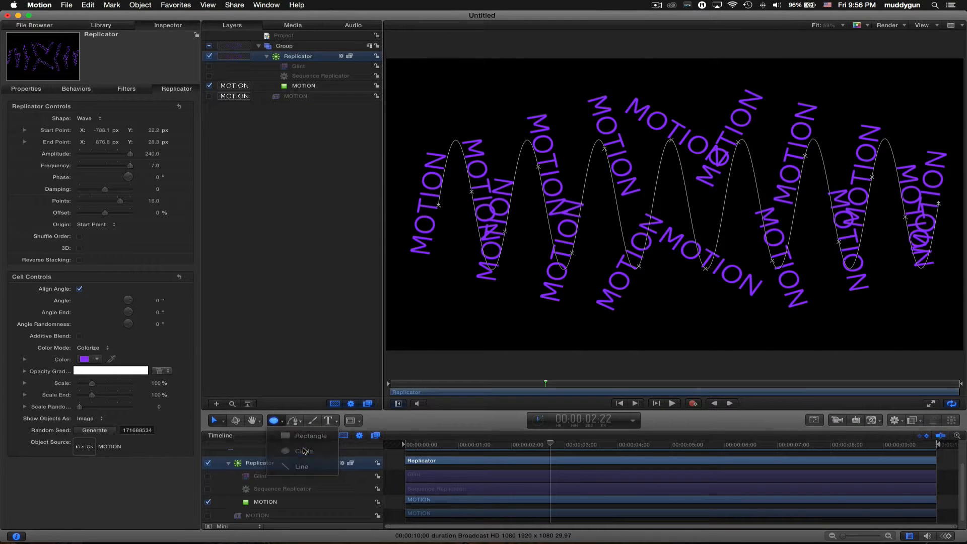
click(304, 451)
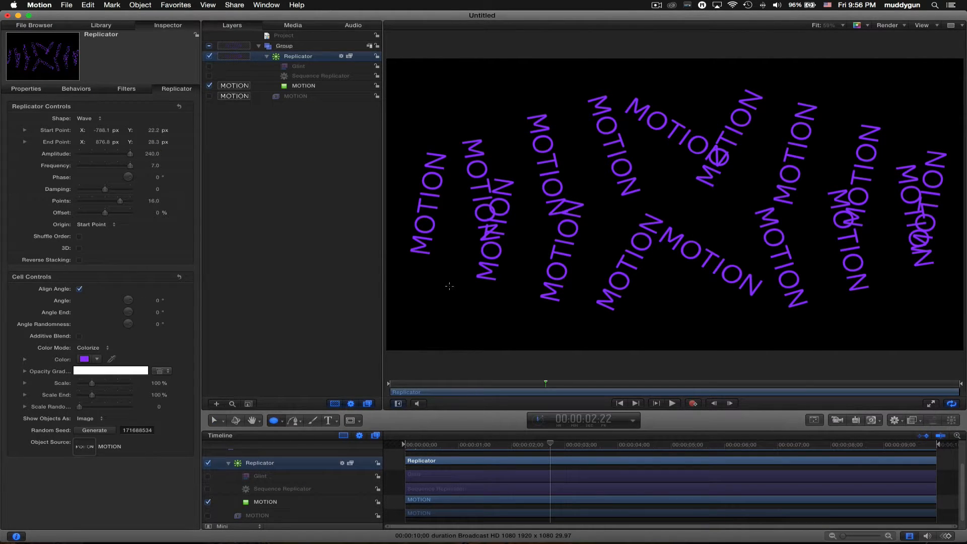
- Draw a circle as the replicator's cell, raise Points to 195, and hide the original circle
drag(447, 289, 464, 310)
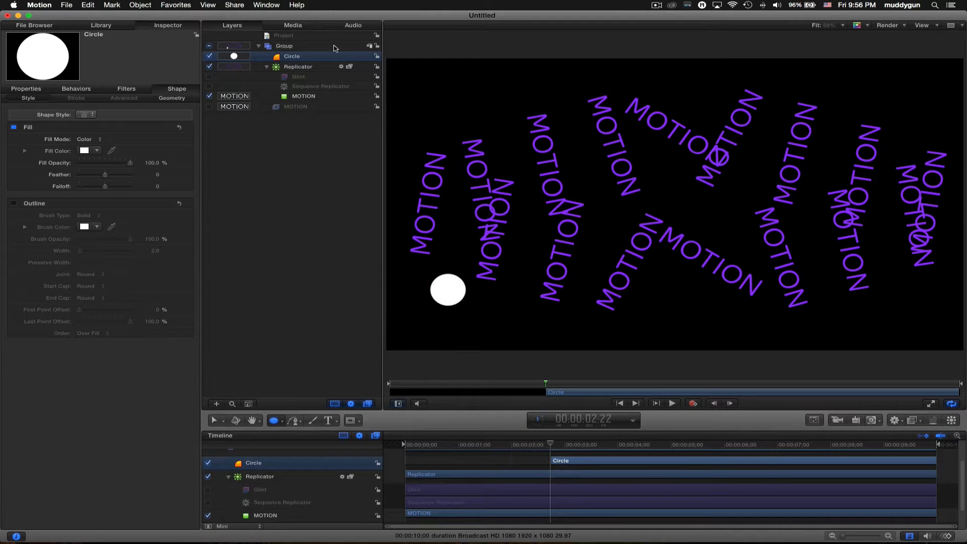
drag(296, 60, 300, 96)
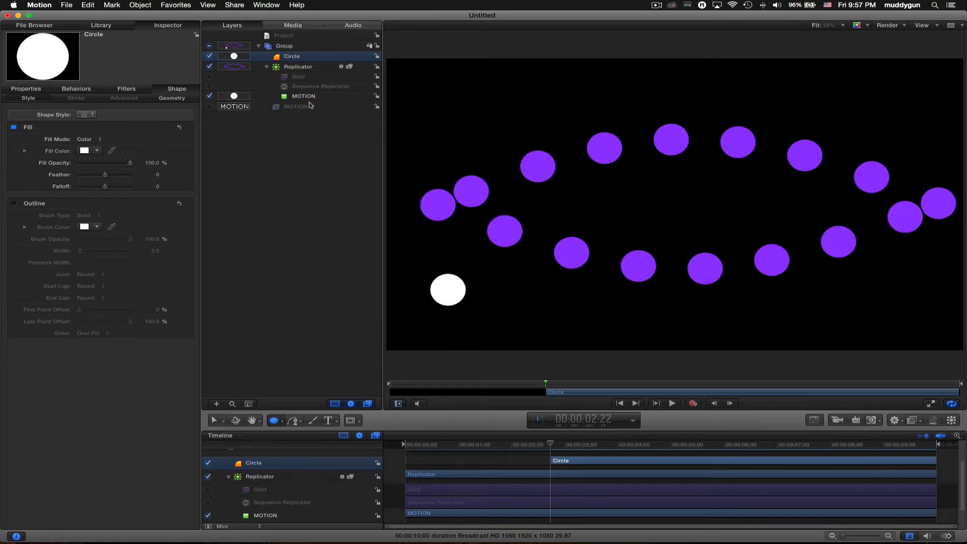
click(305, 97)
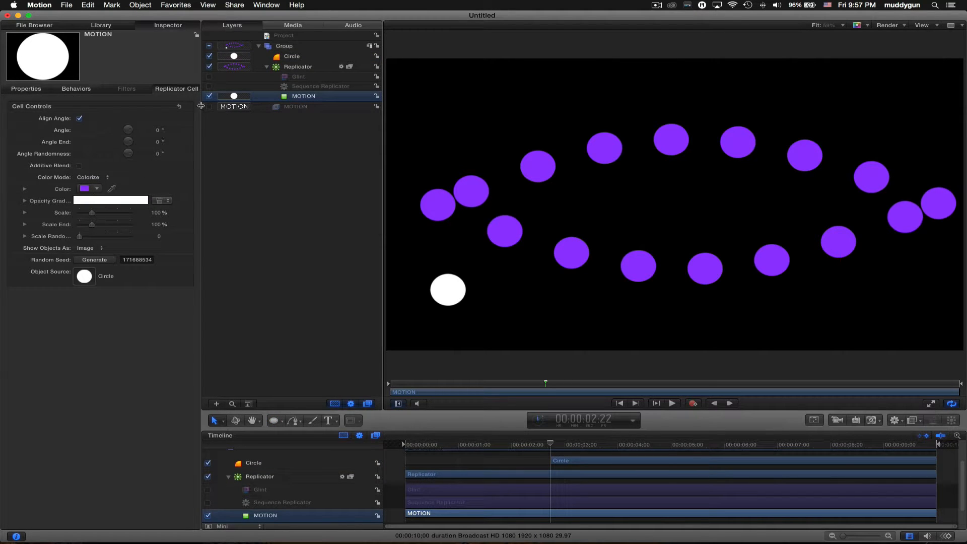
click(296, 69)
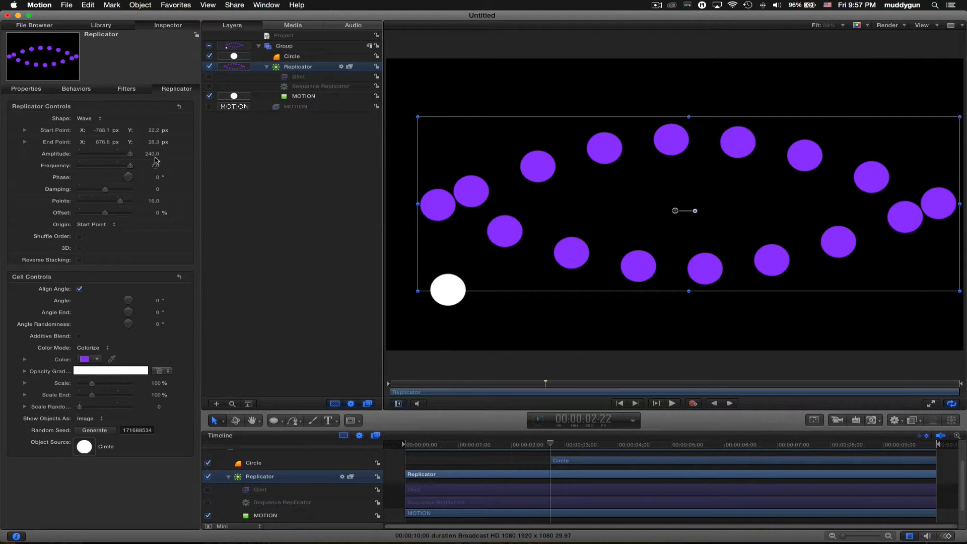
drag(152, 201, 151, 202)
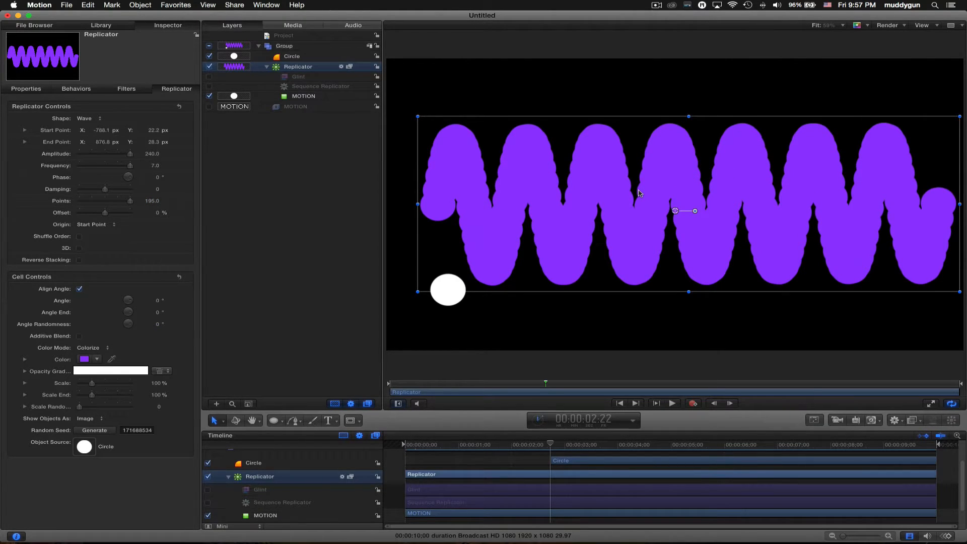
key(super+slash)
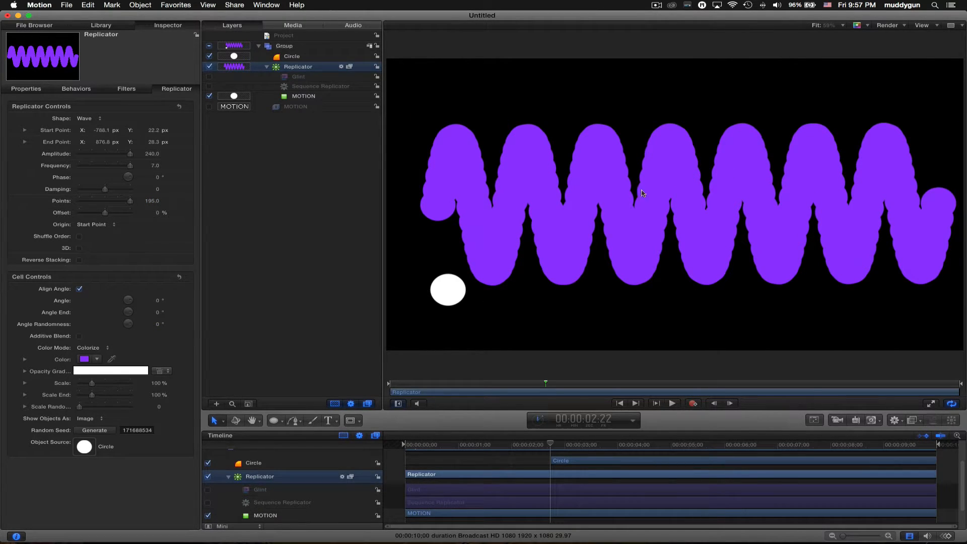
click(209, 56)
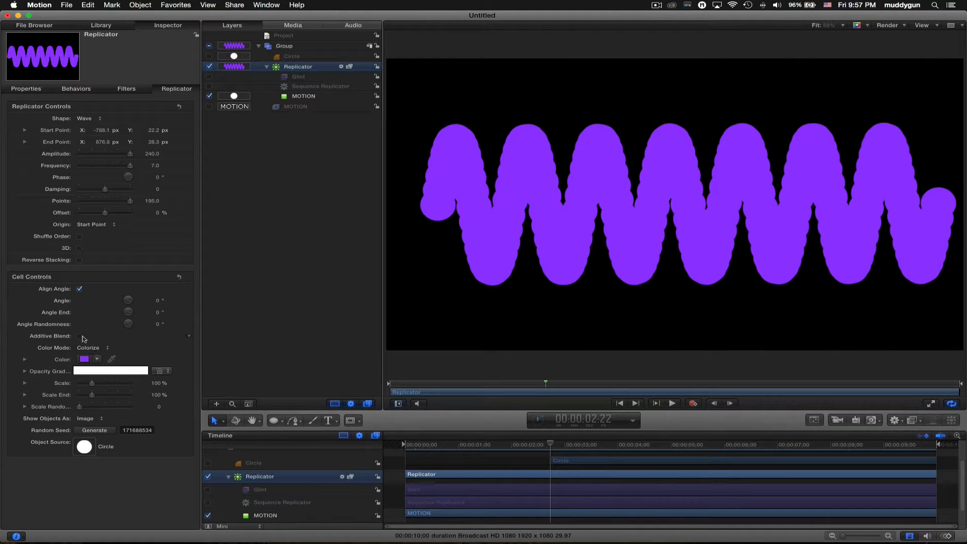
- Turn on Additive Blend and pack the wave's circles more densely, undoing a scale-randomness tweak
click(80, 337)
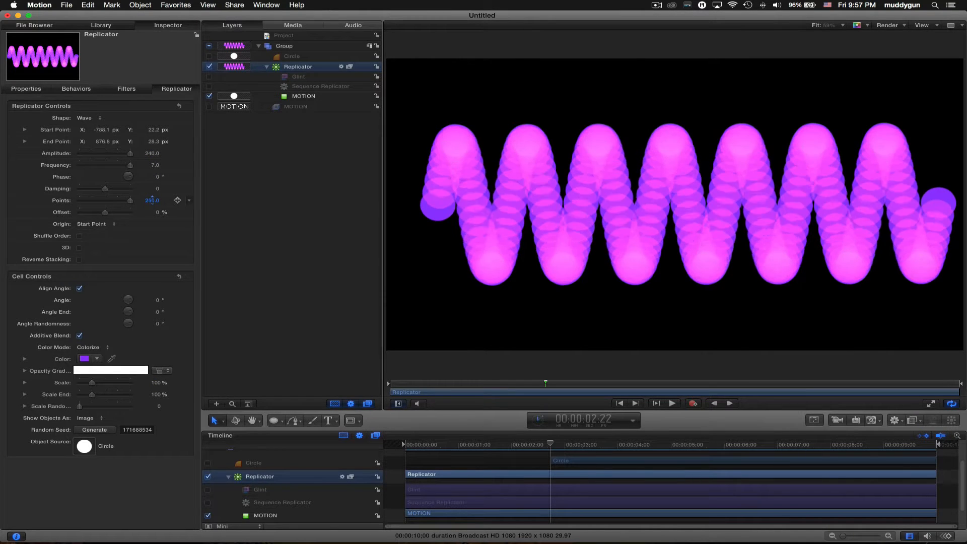
mouse_move(153, 200)
mouse_down()
mouse_move(166, 200)
mouse_move(151, 199)
mouse_move(158, 203)
mouse_up()
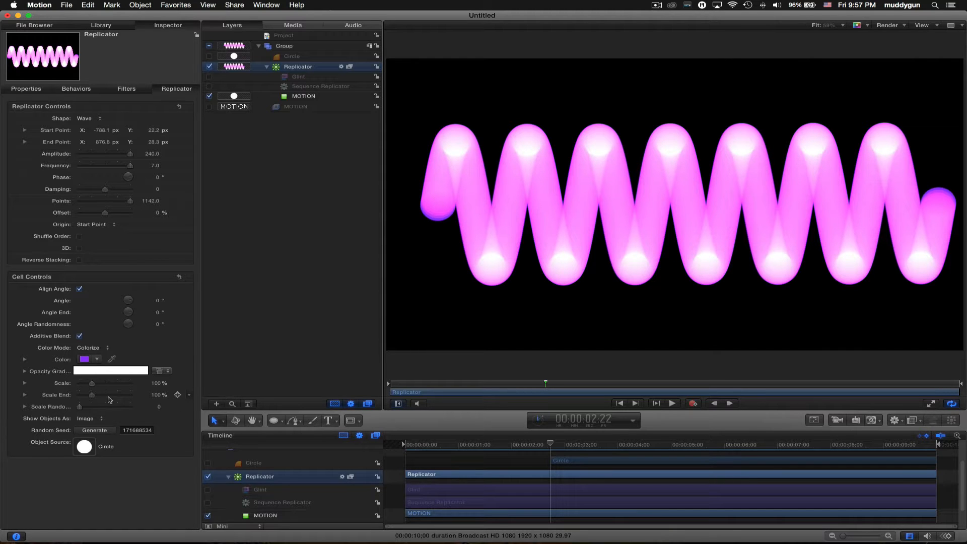
drag(159, 408, 188, 441)
key(super+z)
- Raise Points to 1142, restore Scale End to 100%, and enable the Sequence Replicator behaviour
mouse_move(158, 396)
mouse_down()
mouse_move(139, 397)
mouse_move(156, 395)
mouse_up()
drag(158, 394, 161, 400)
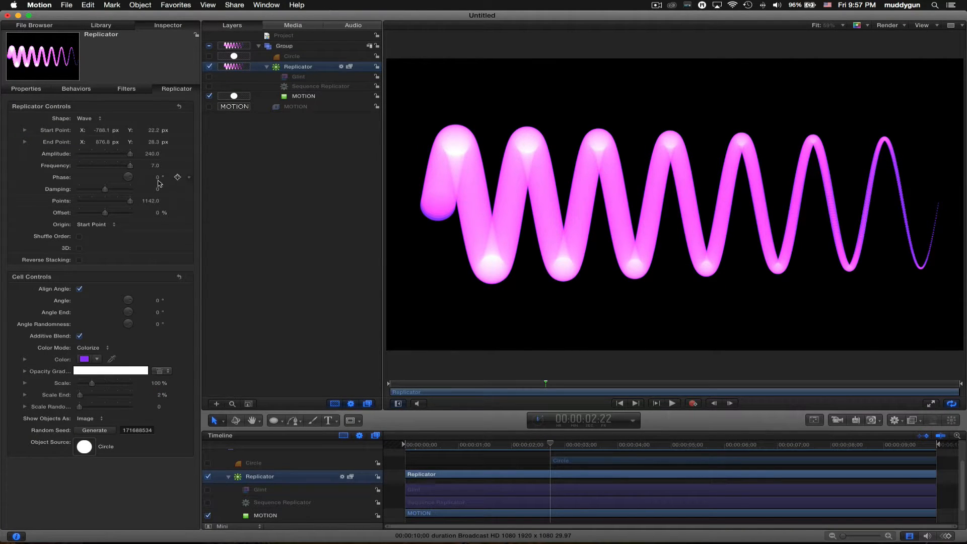
drag(151, 199, 151, 200)
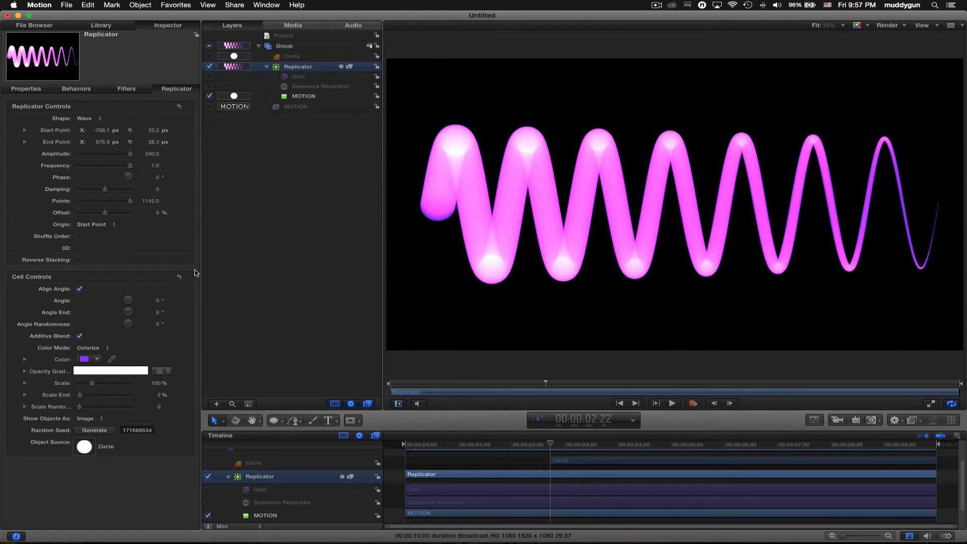
click(159, 396)
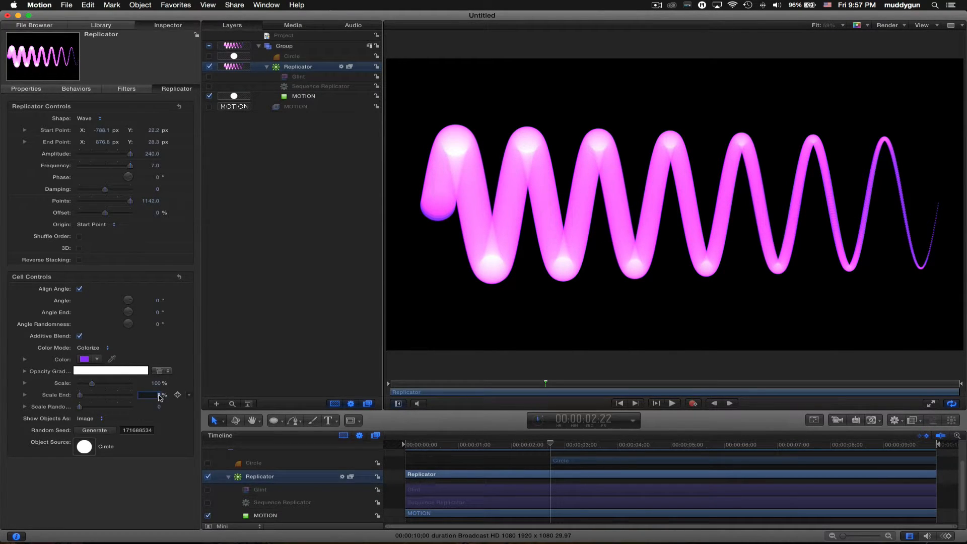
text(0)
key(Return)
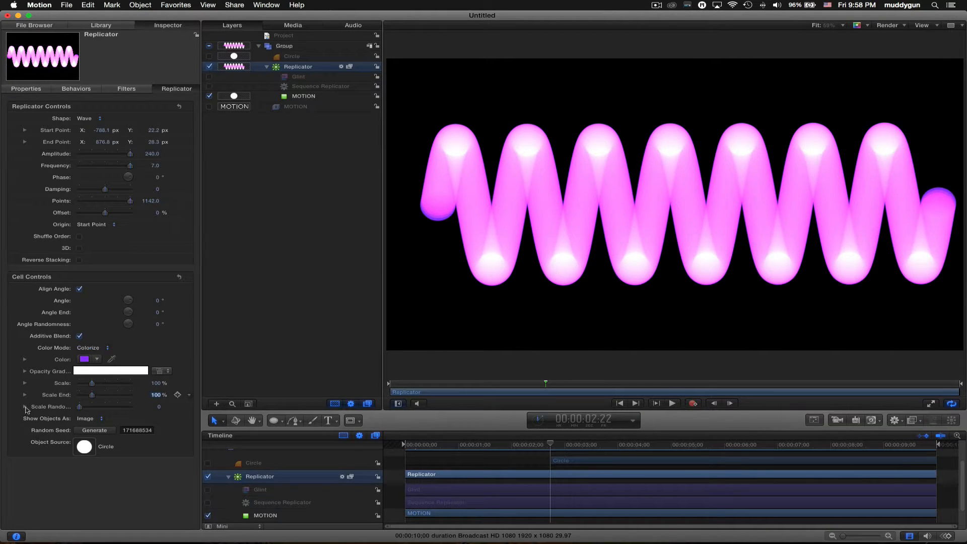
click(24, 372)
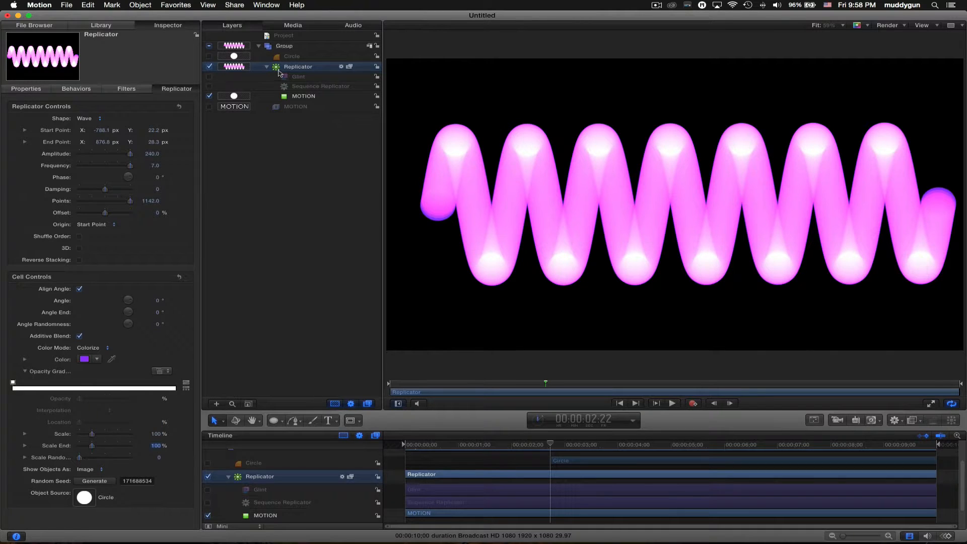
click(210, 86)
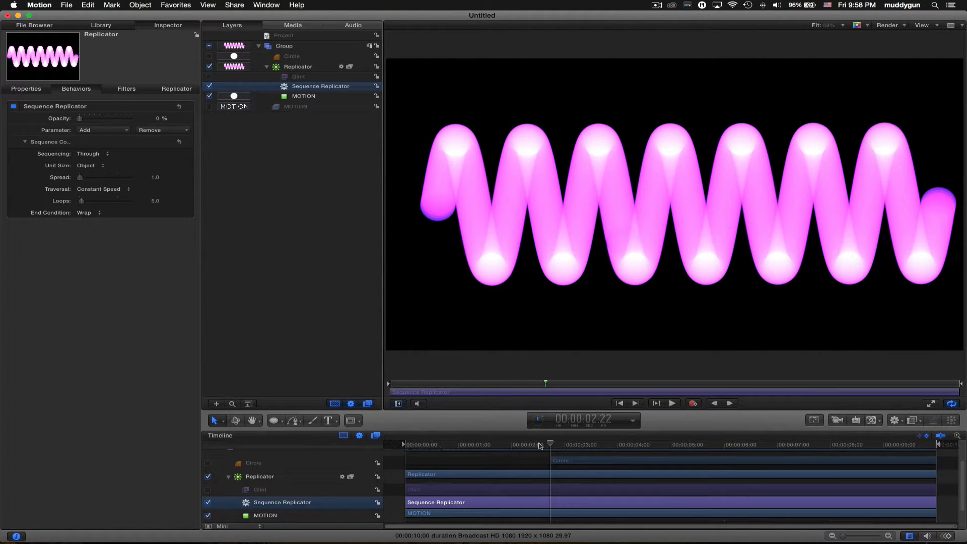
- Set the Sequence Replicator to From sequencing with Spread 210, previewing playback from the start
drag(540, 446, 382, 445)
key(space)
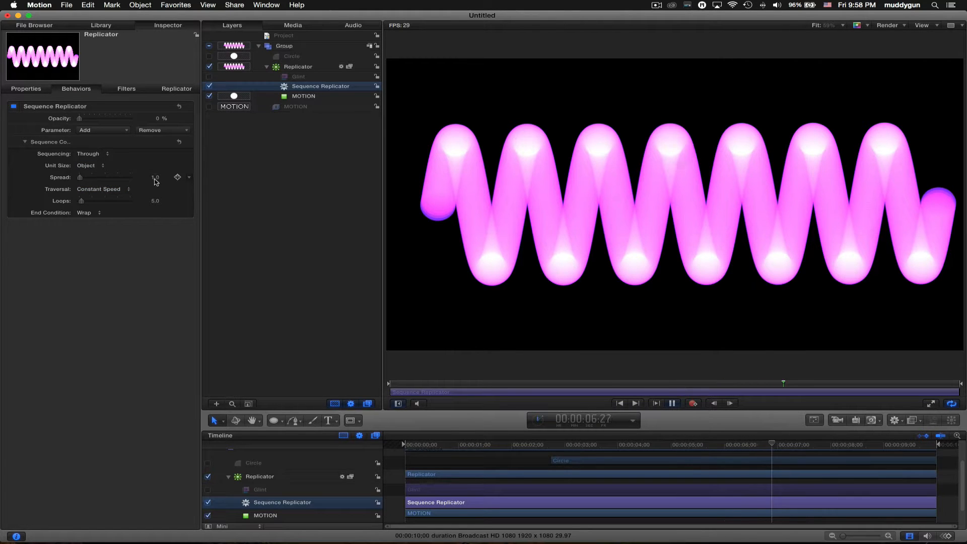
click(93, 153)
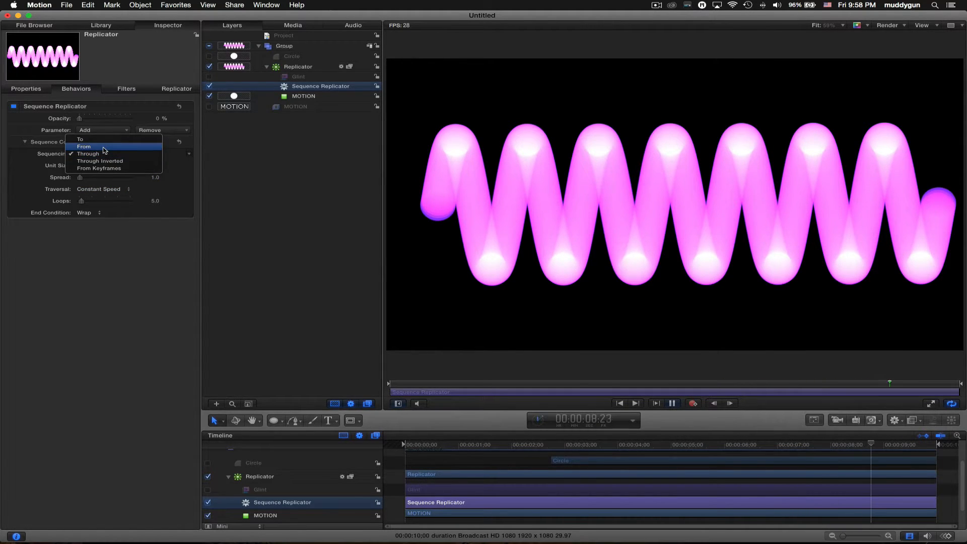
click(103, 147)
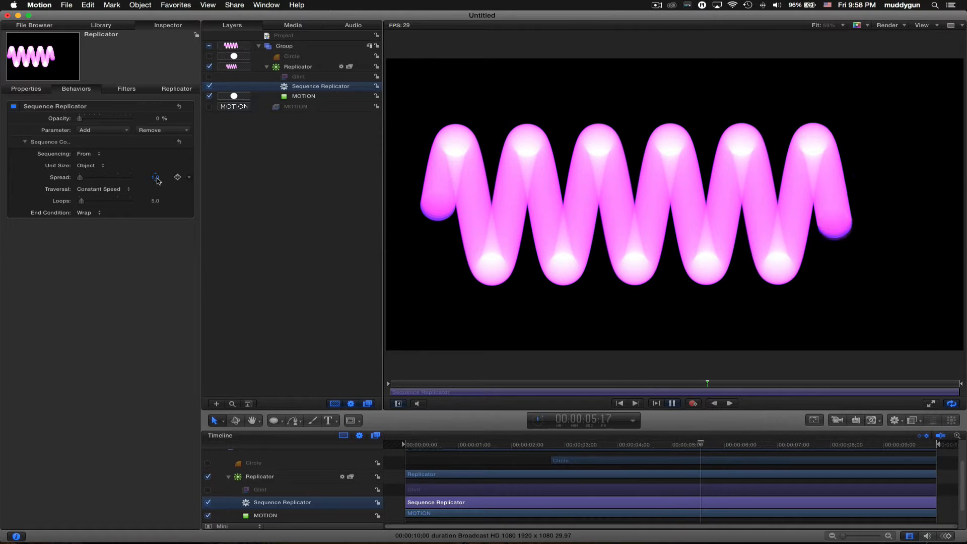
drag(158, 180, 263, 180)
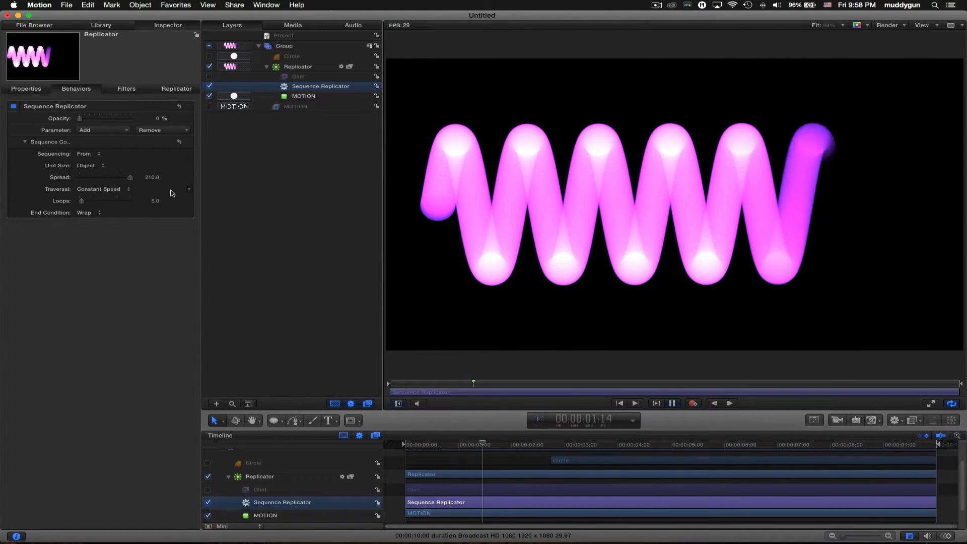
key(space)
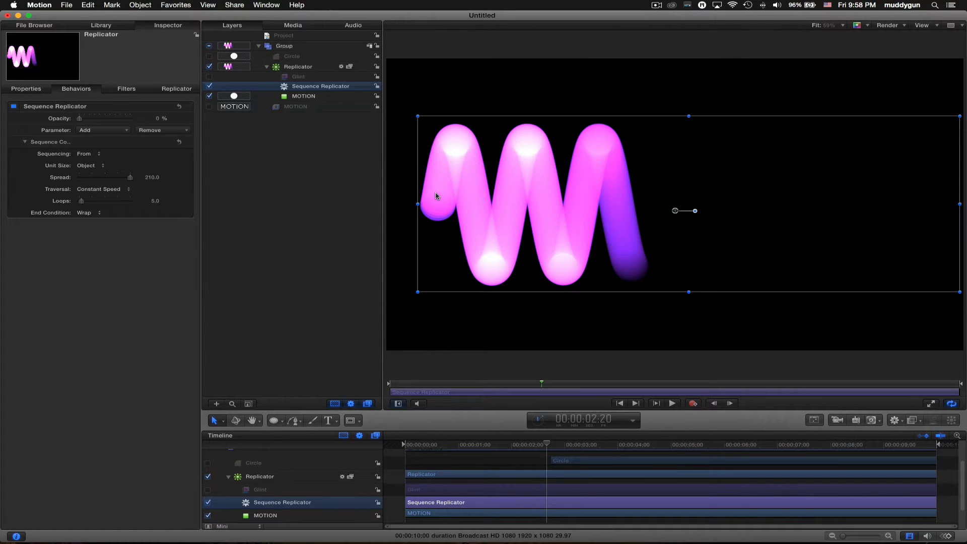
- Stretch the wave path further out at both its left and right ends
key(q)
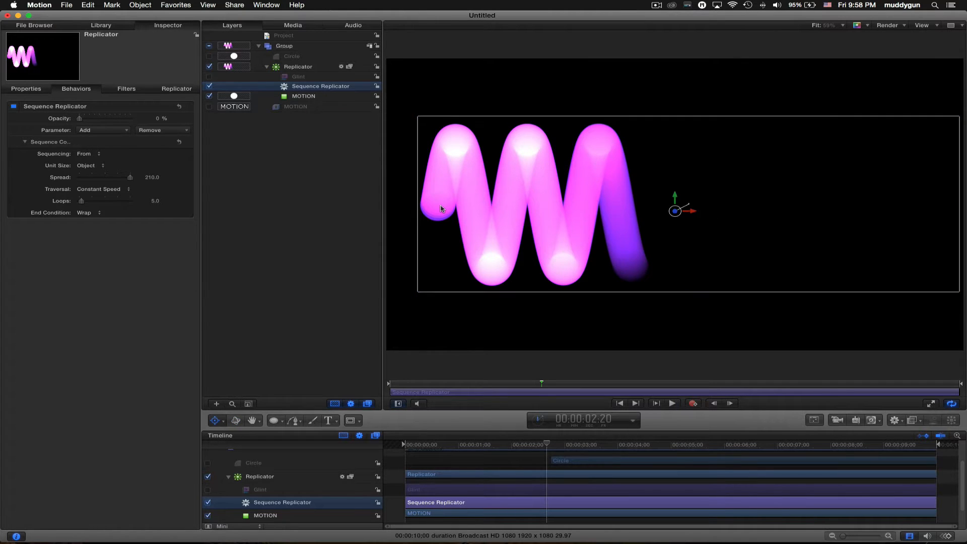
click(221, 427)
click(237, 528)
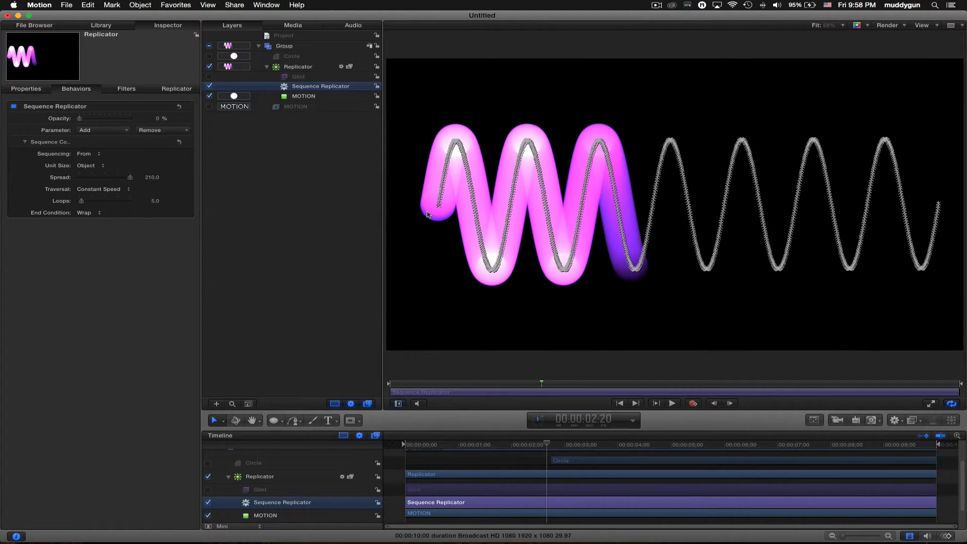
key(super+minus)
drag(474, 208, 410, 206)
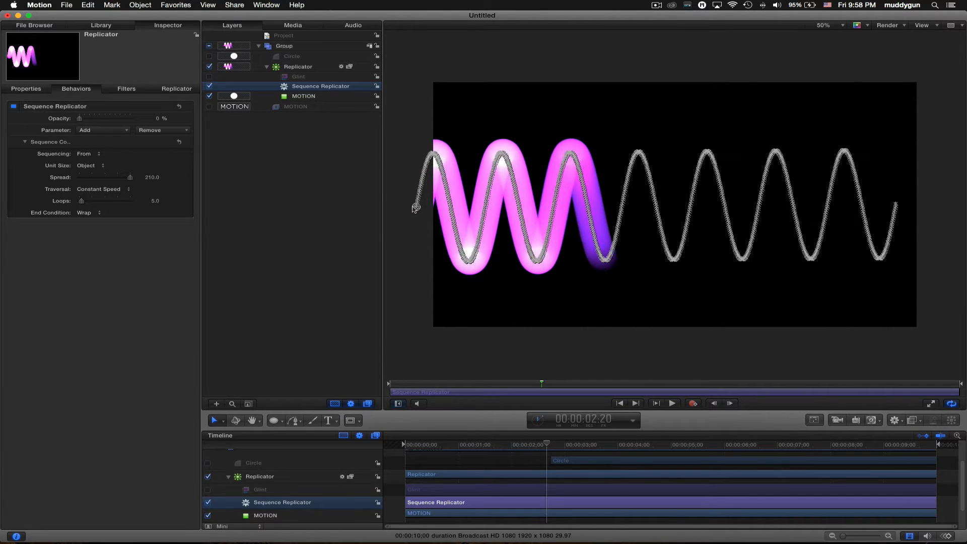
drag(896, 204, 952, 206)
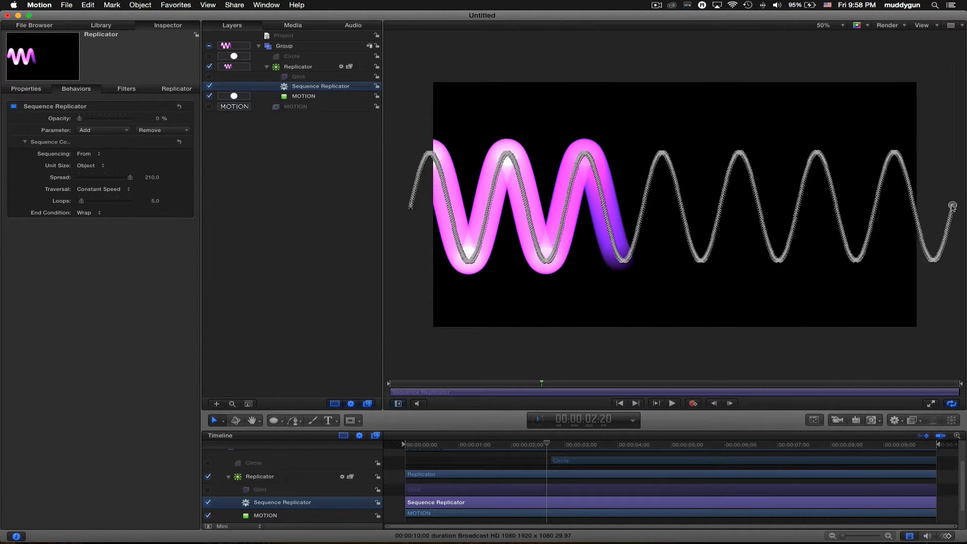
key(super+minus)
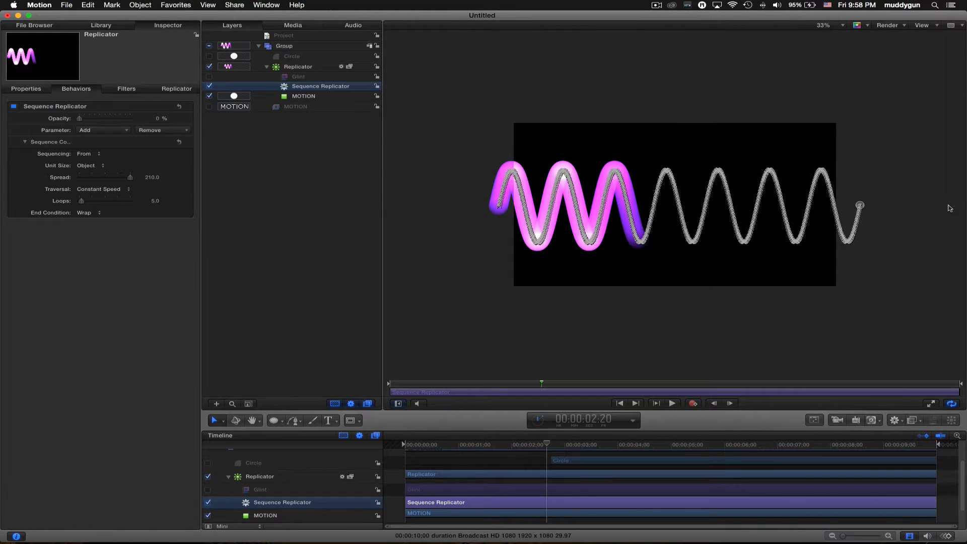
- Set the Sequence Replicator's sequencing to Through Inverted and switch on the Glint filter
click(880, 341)
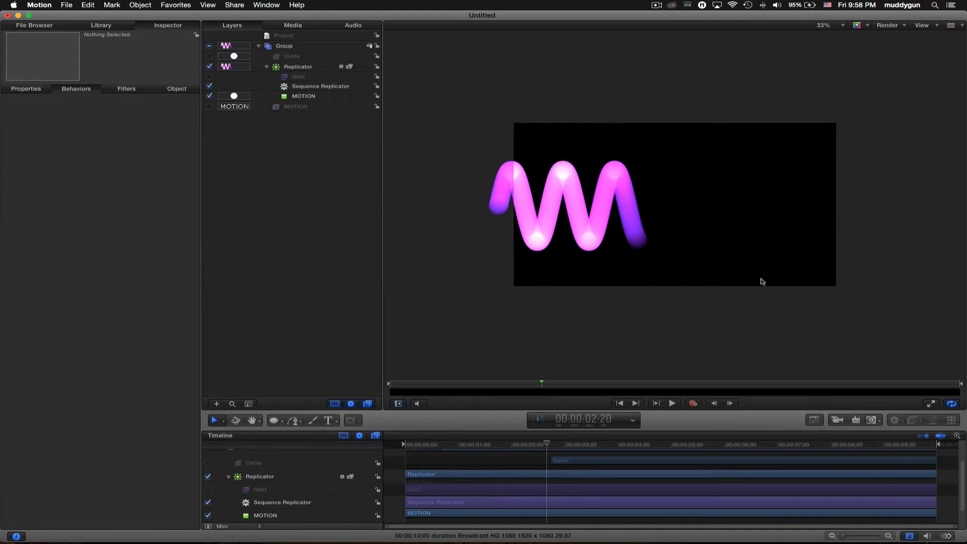
key(space)
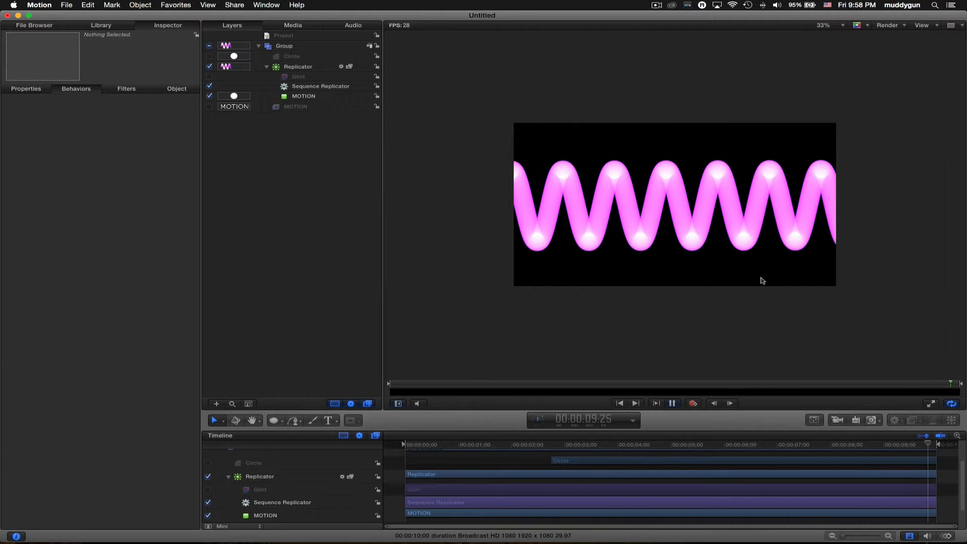
key(shift+z)
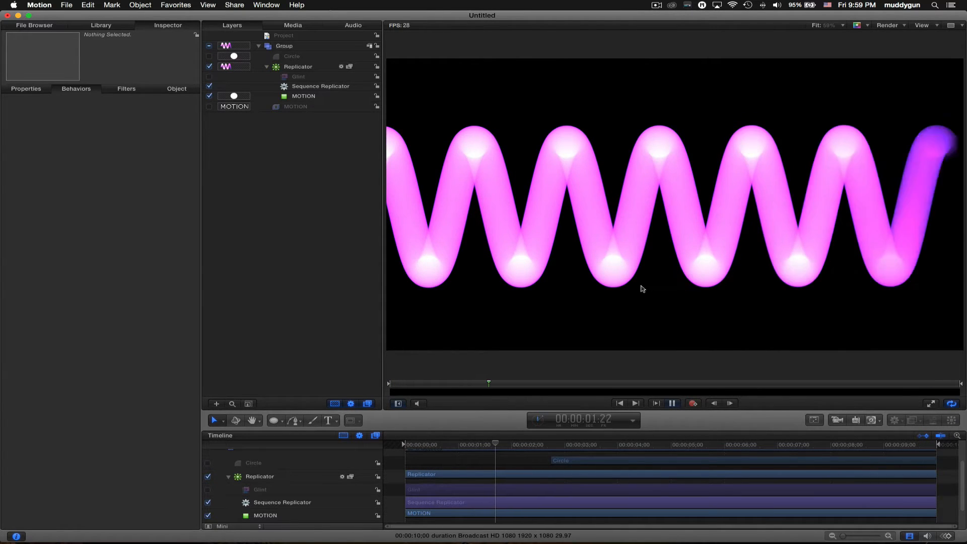
click(333, 86)
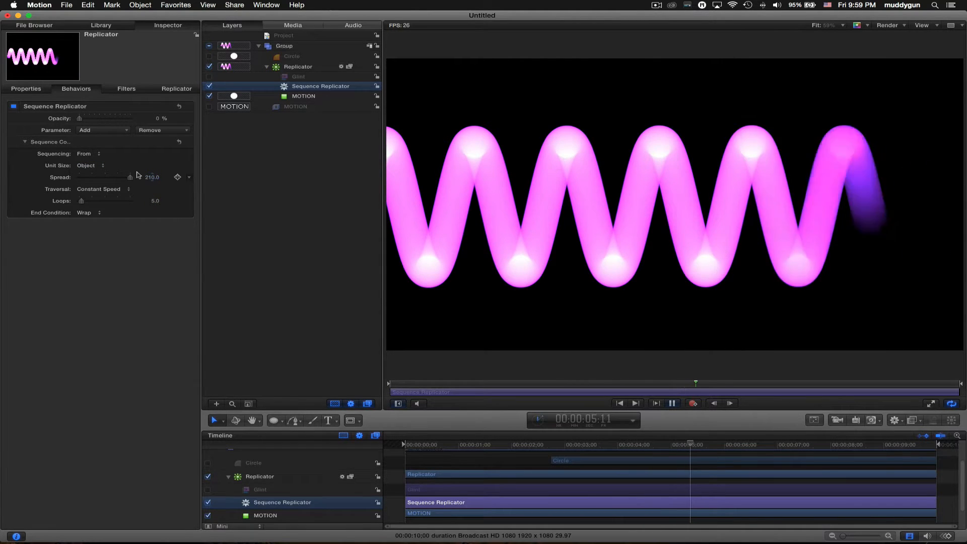
click(94, 155)
click(123, 173)
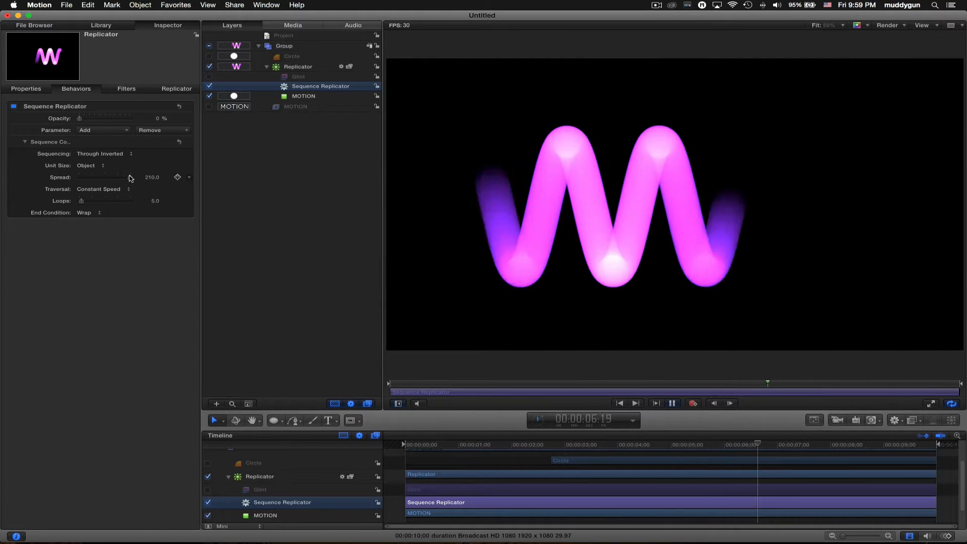
click(210, 76)
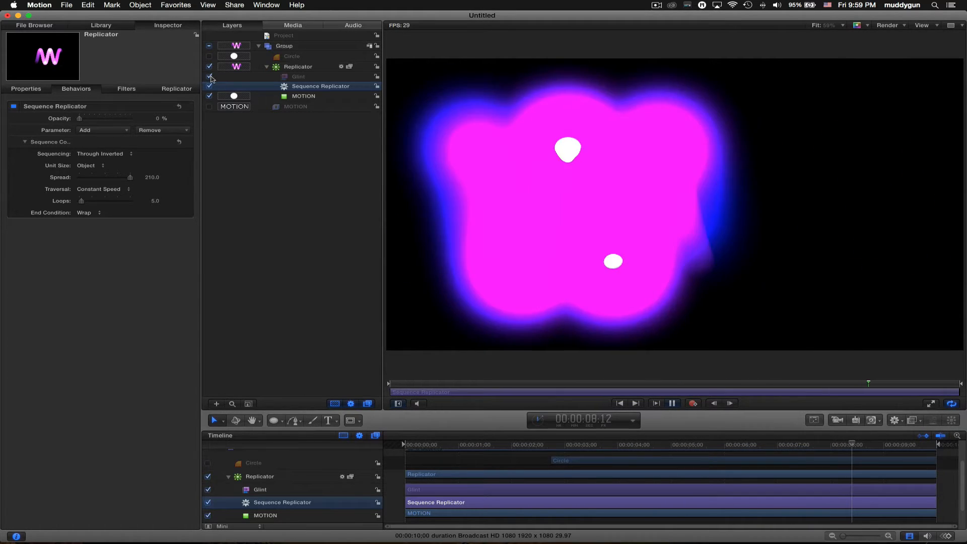
- Reset the Glint filter to its defaults and set its Exposure to 1.7
click(318, 77)
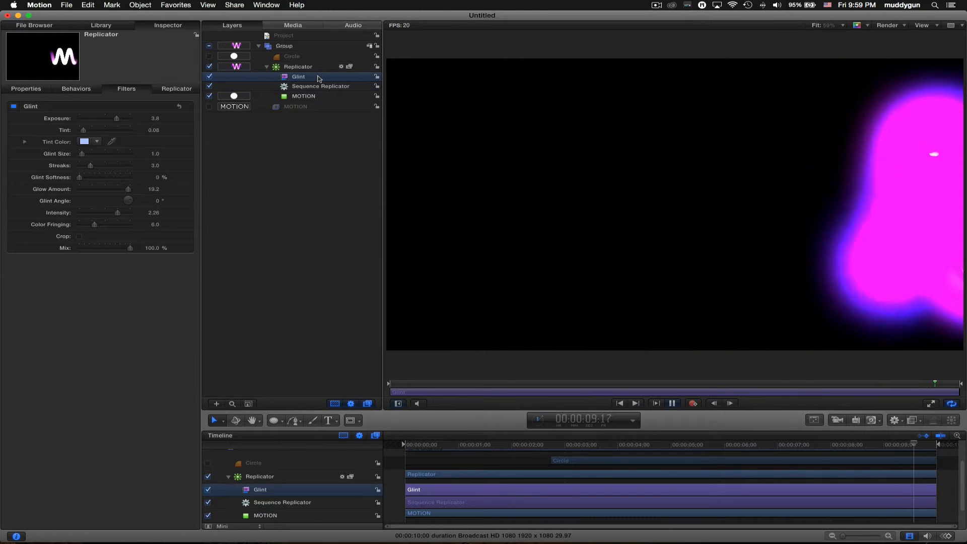
key(space)
drag(450, 445, 393, 445)
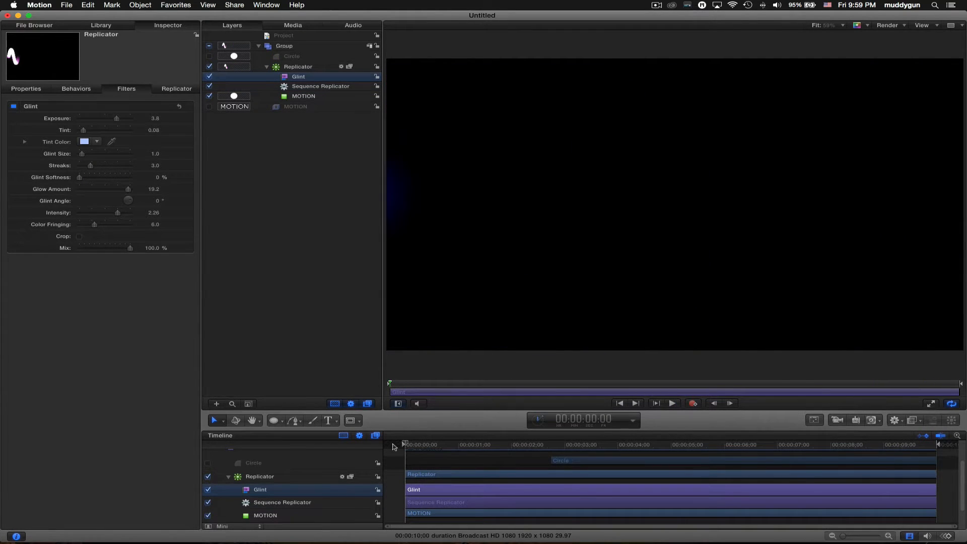
key(space)
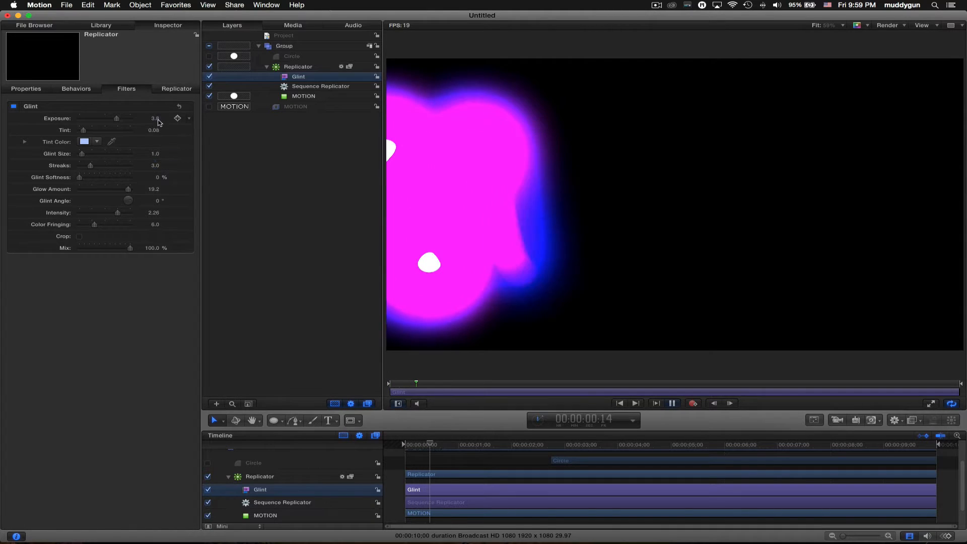
key(space)
drag(157, 120, 155, 118)
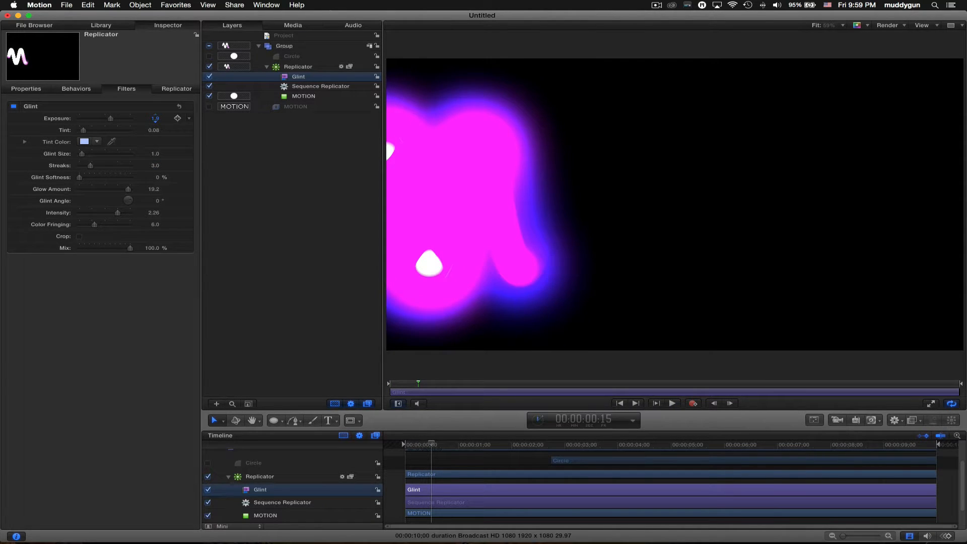
click(156, 119)
click(180, 107)
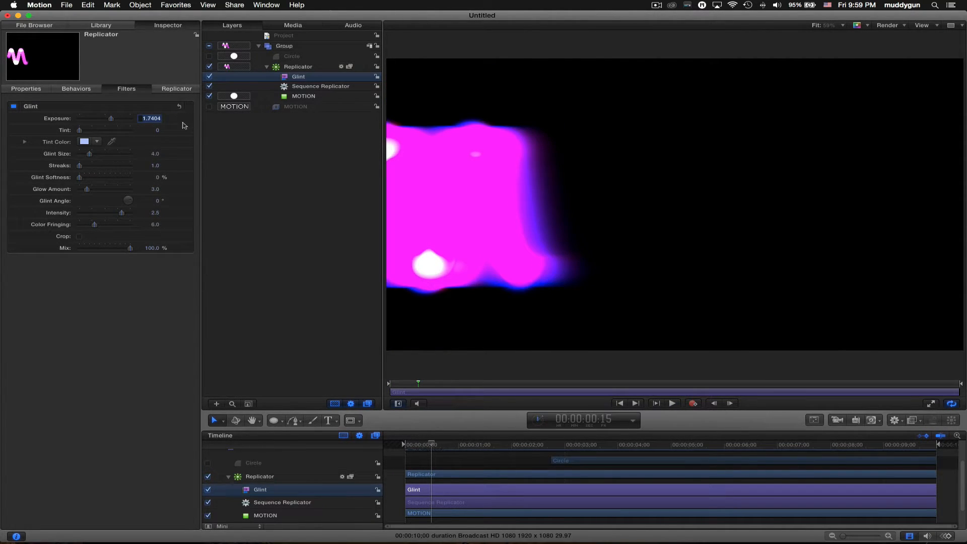
click(183, 281)
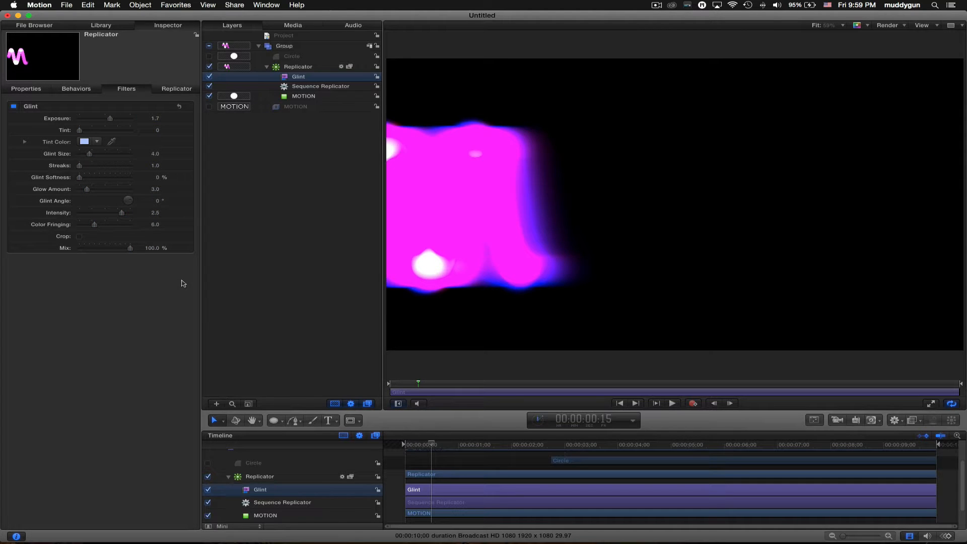
- Preview the glow, undo a glow-amount change, and scrub Glint Exposure lower to sharpen the M
key(space)
key(space)
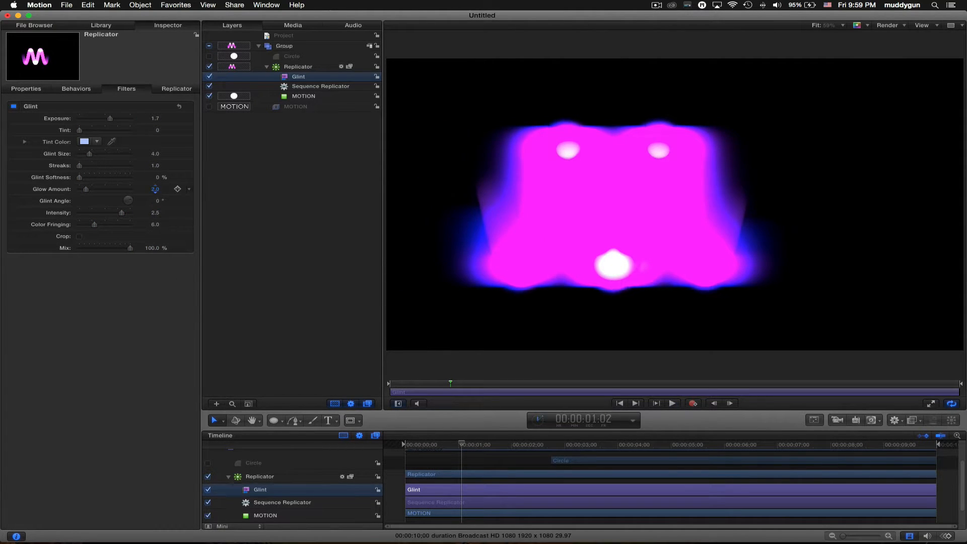
drag(155, 189, 155, 187)
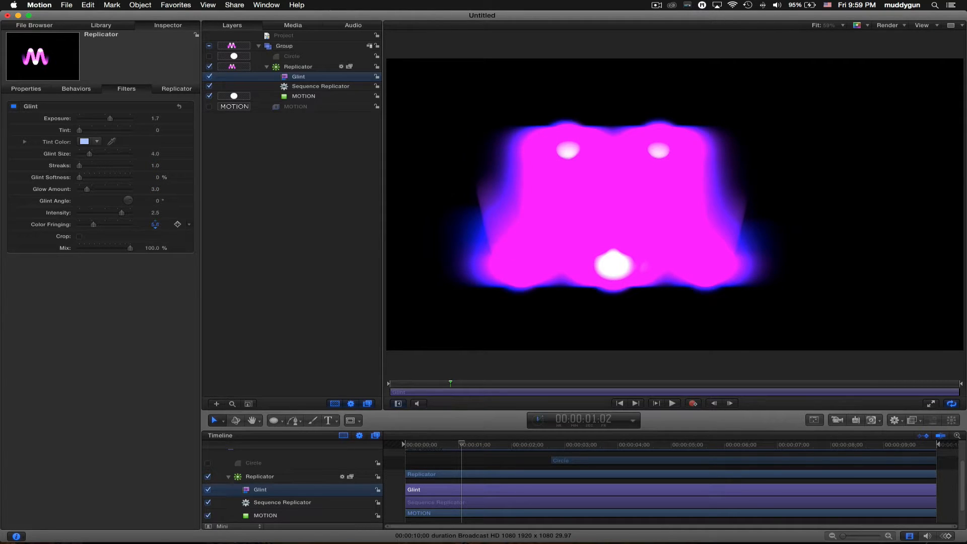
key(super+z)
drag(155, 118, 151, 117)
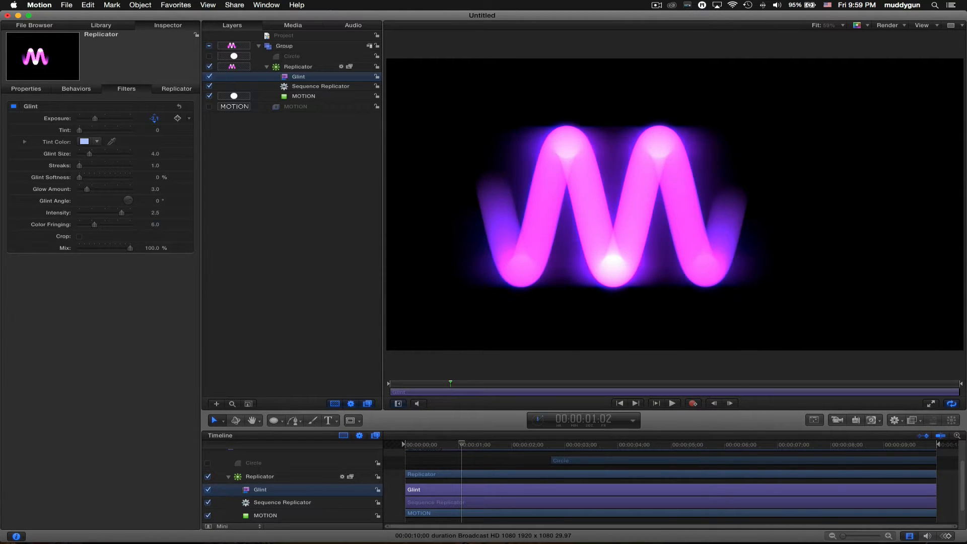
- Lower Glint Exposure to -6.6 with intensity back at 2.5, after trying and undoing tint and intensity changes
key(space)
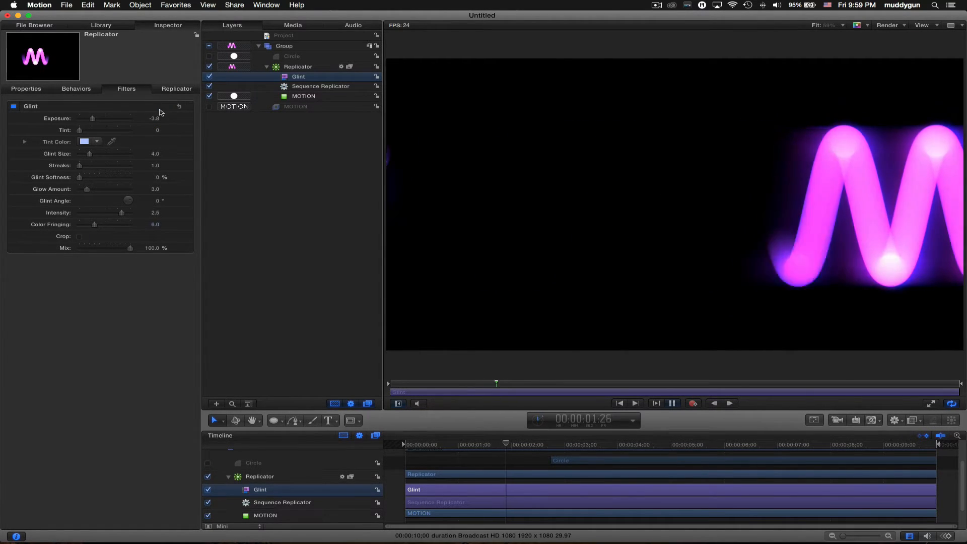
key(space)
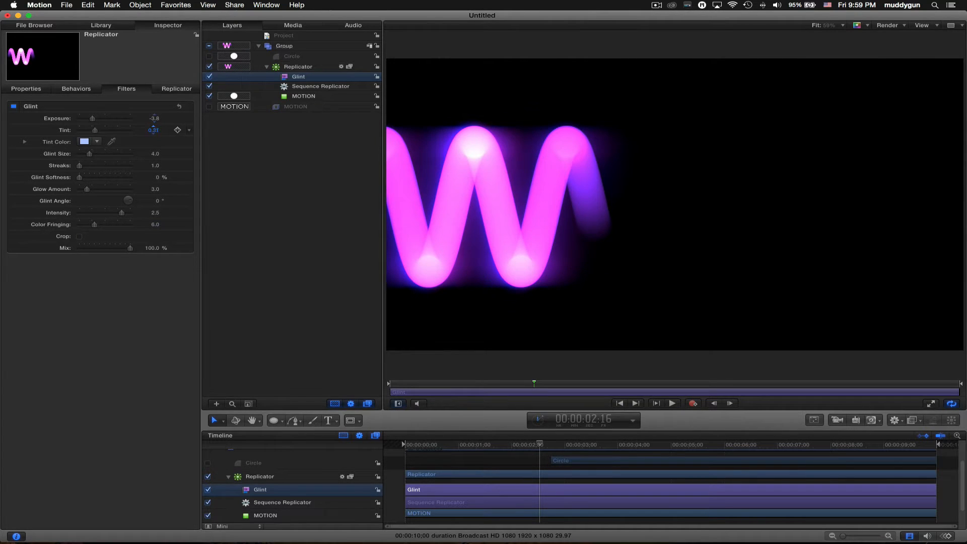
mouse_move(154, 130)
mouse_down()
mouse_move(171, 165)
mouse_move(154, 189)
mouse_move(157, 212)
mouse_up()
key(super+z)
key(super+z)
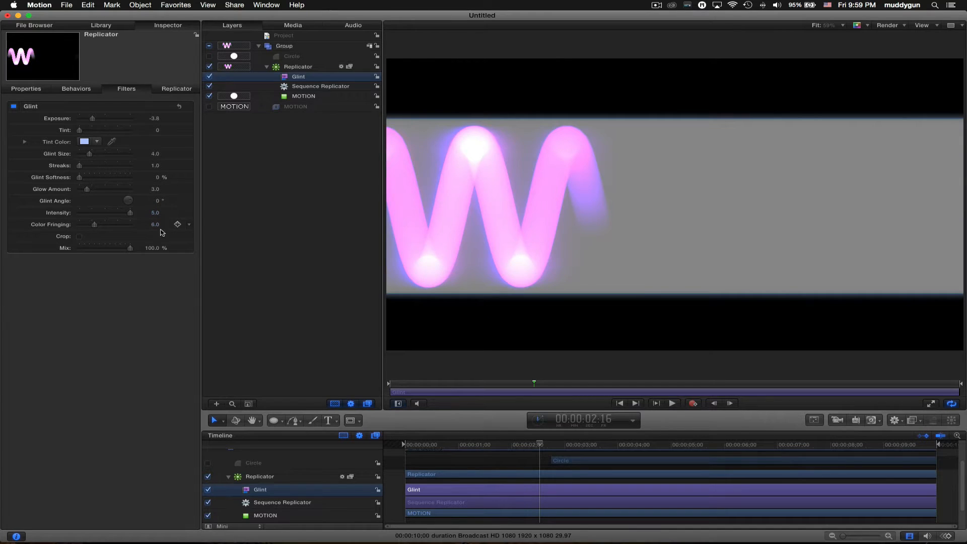
key(space)
key(space)
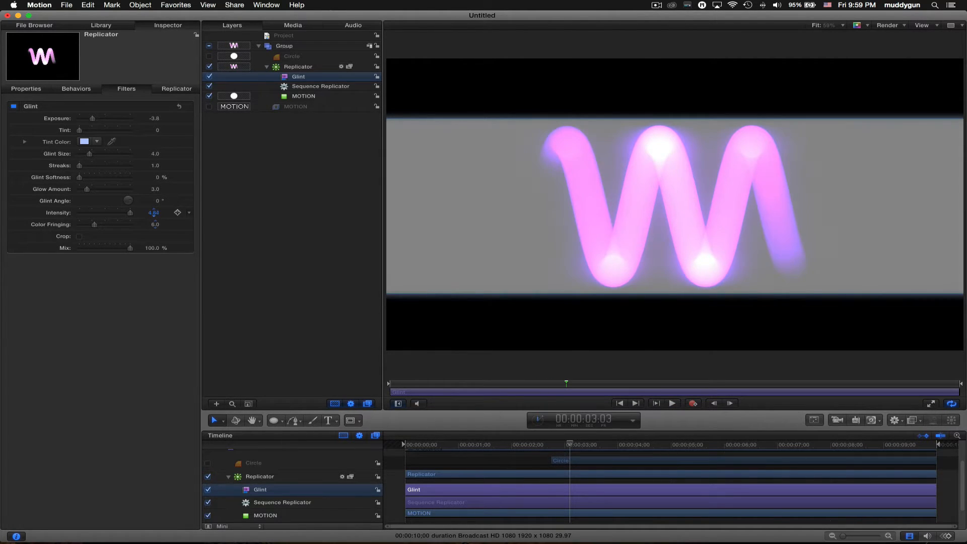
drag(154, 213, 153, 213)
key(super+z)
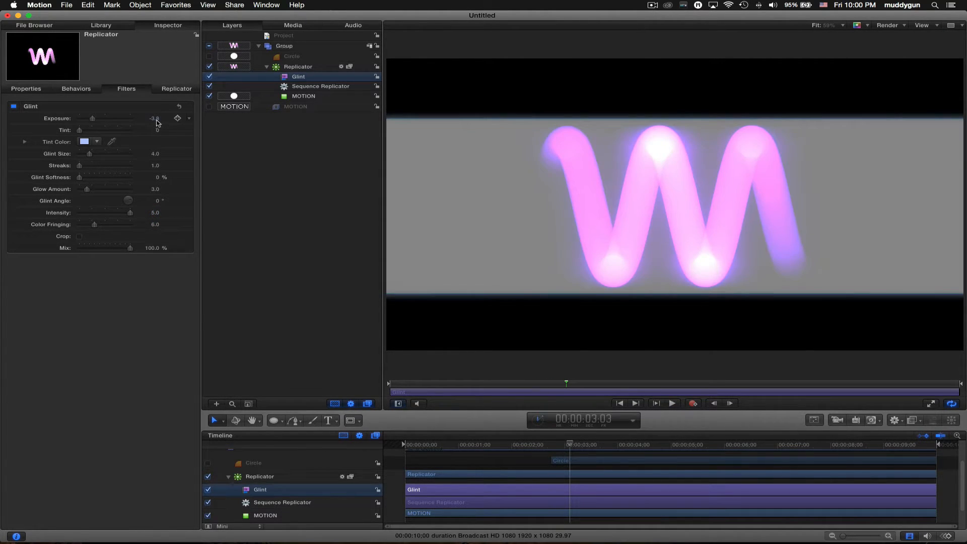
key(super+z)
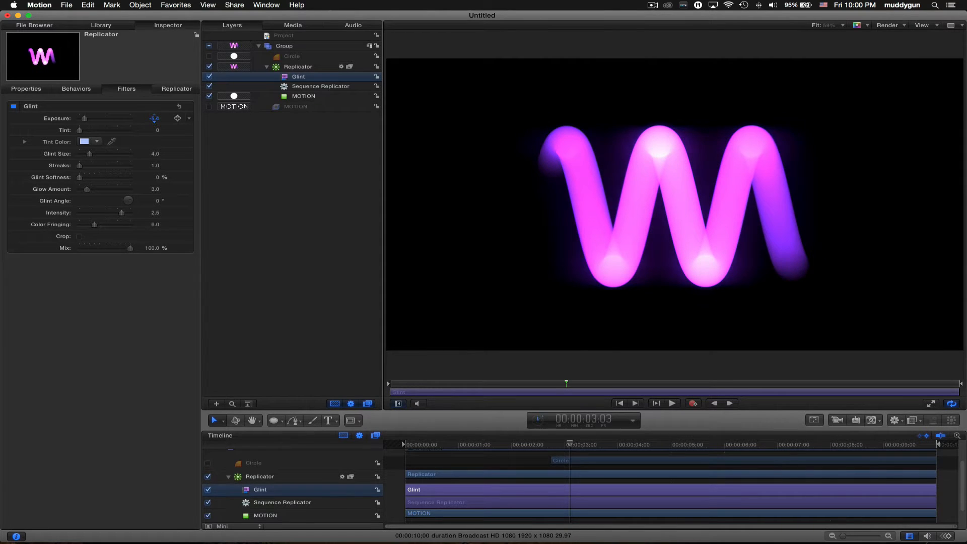
drag(154, 118, 154, 118)
key(space)
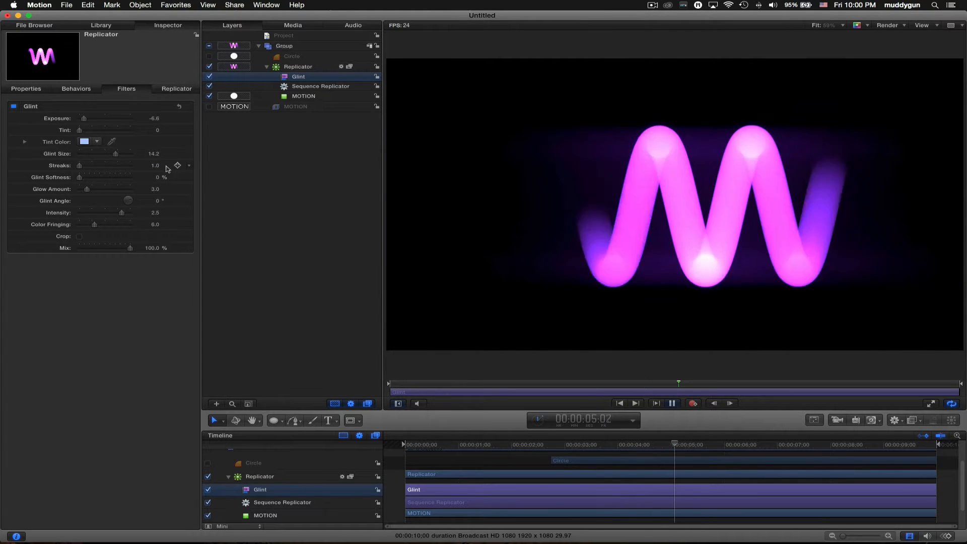
key(space)
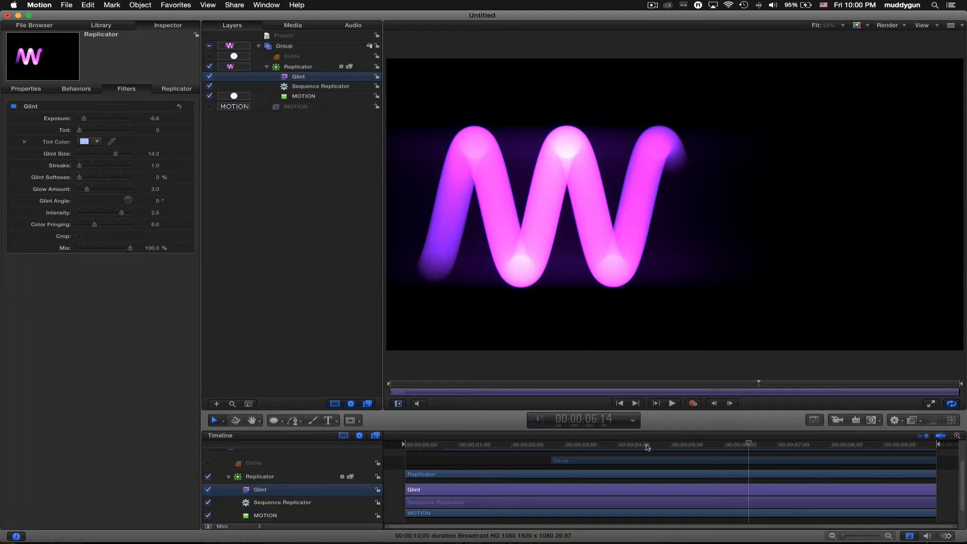
- Preview the wave animation and toggle the replicator's visibility to compare the canvas
drag(727, 447, 863, 445)
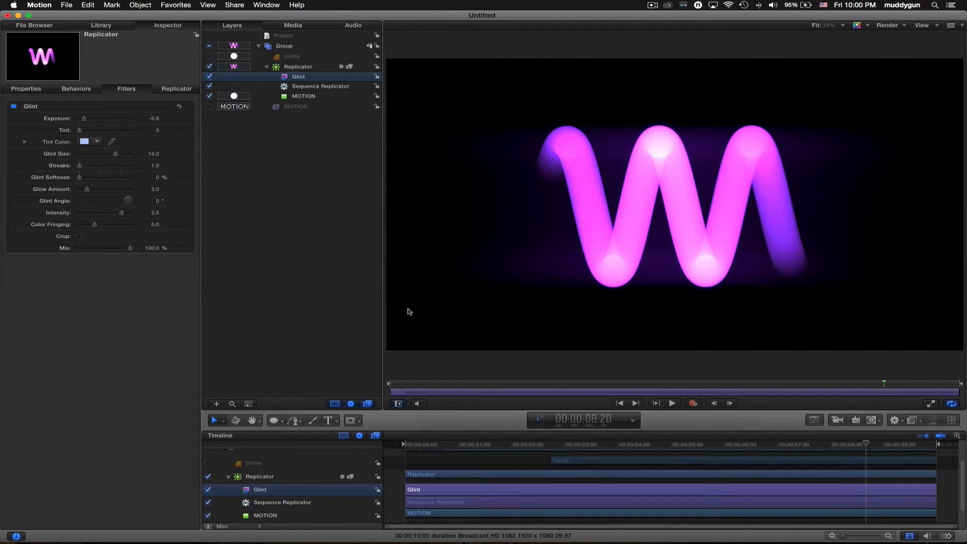
click(326, 68)
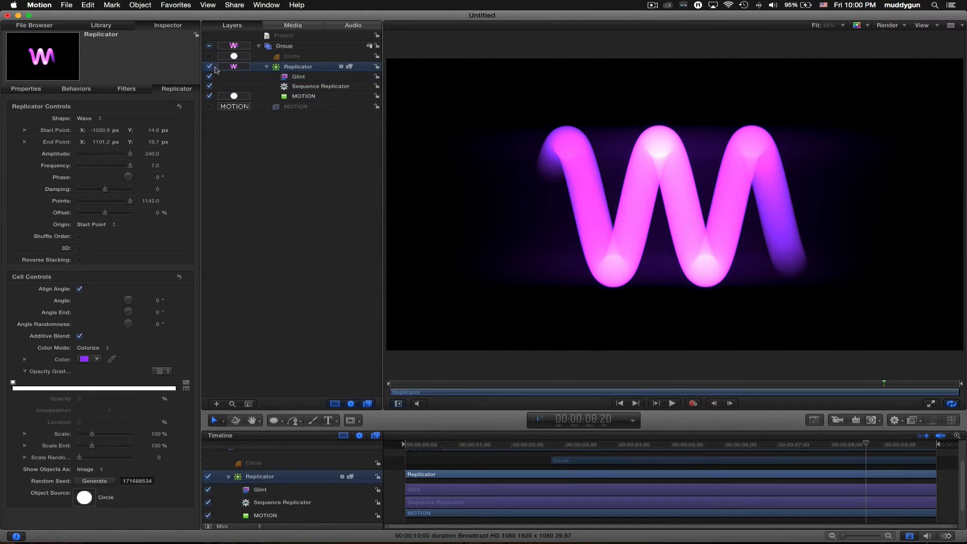
click(210, 67)
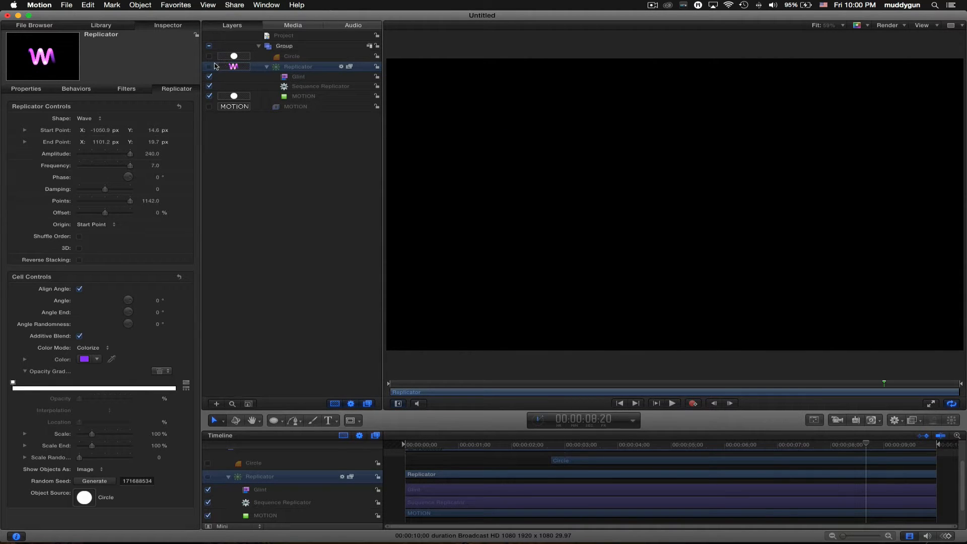
click(267, 66)
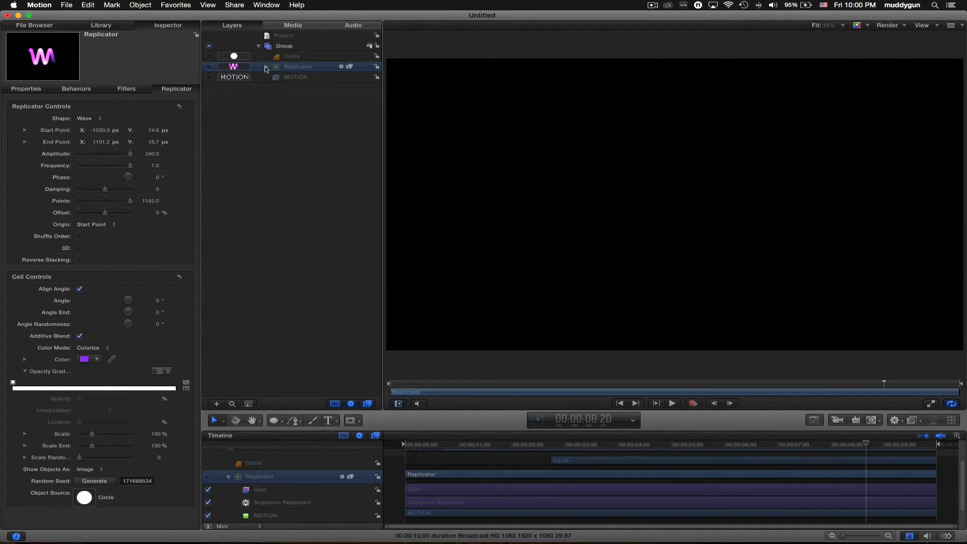
click(267, 67)
click(209, 66)
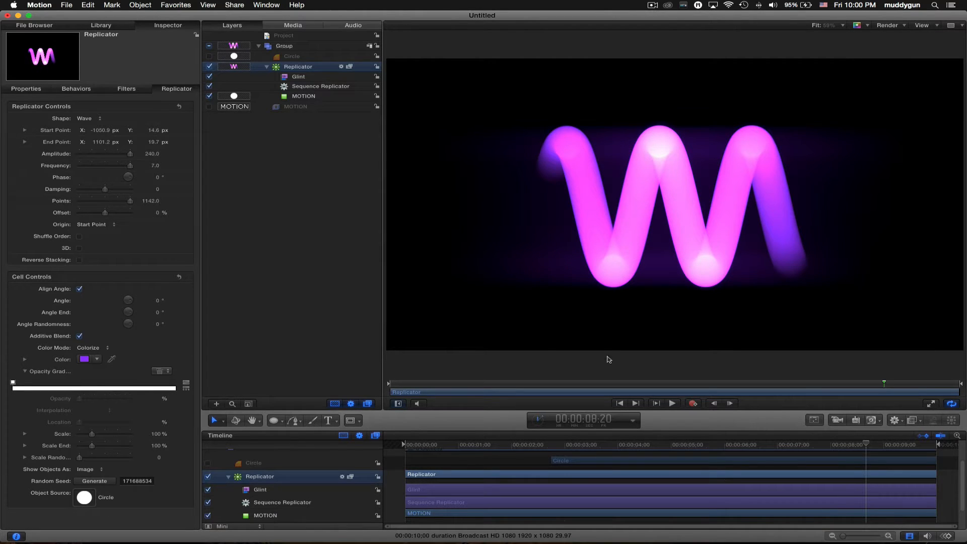
- Draw a white square to the left of the W with the Rectangle tool
click(273, 421)
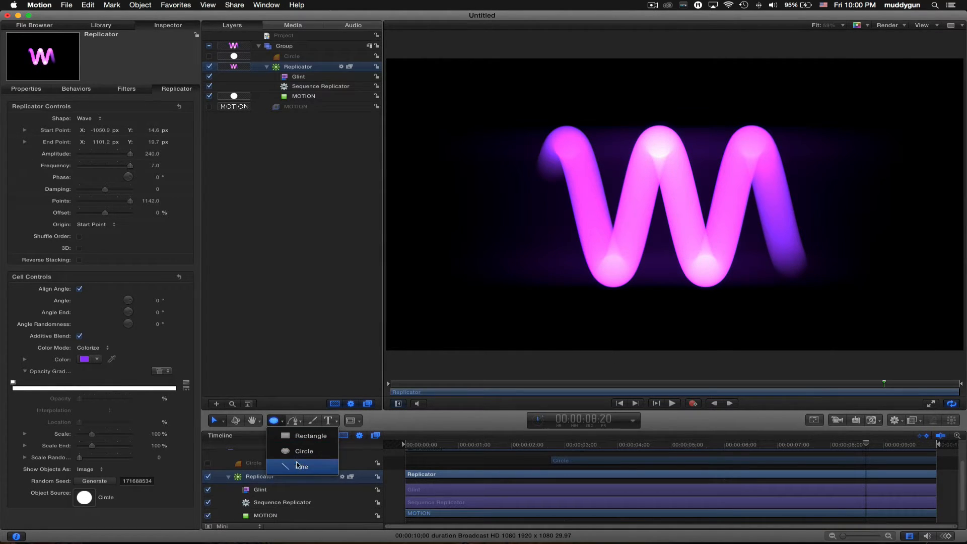
click(299, 436)
key(r)
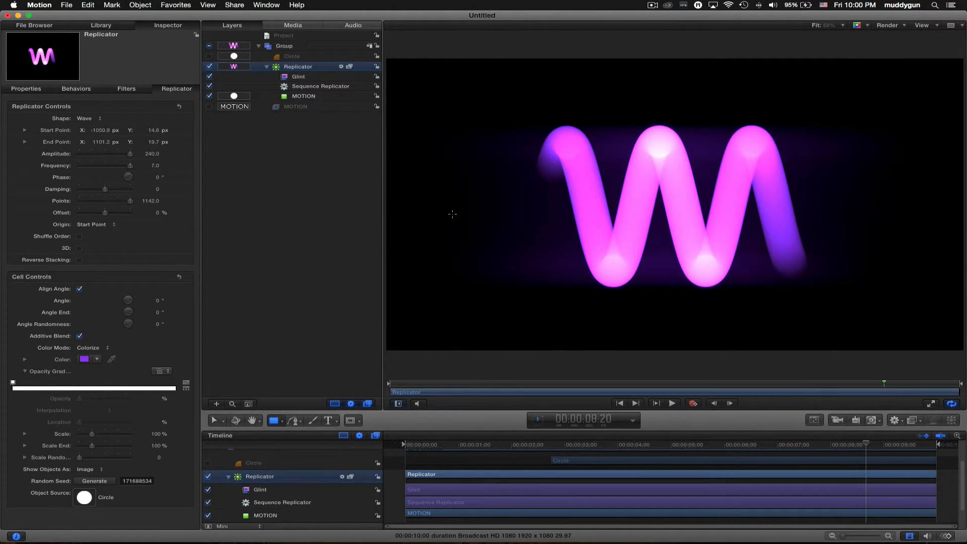
drag(452, 214, 487, 246)
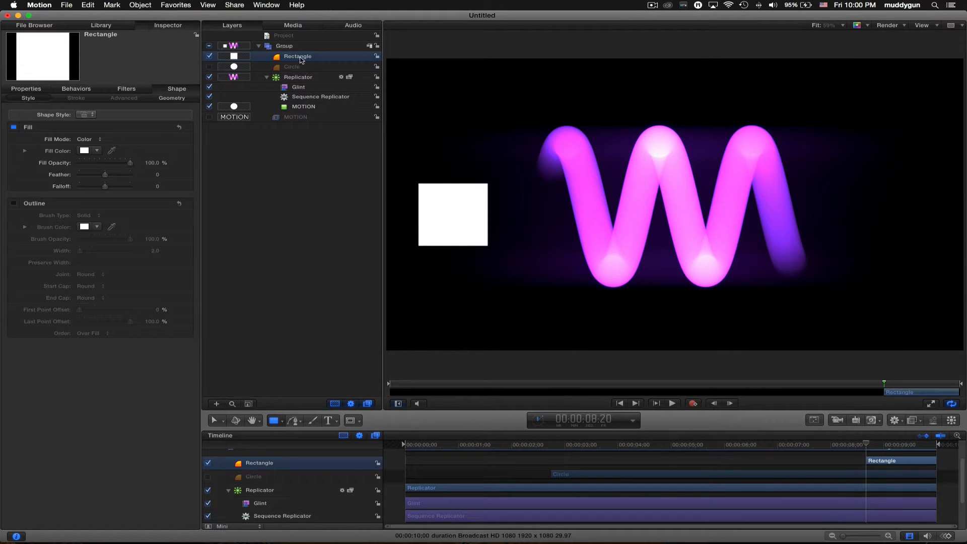
- Make the square the MOTION cell's source shape, deleting the extra cell it created
drag(301, 59, 305, 113)
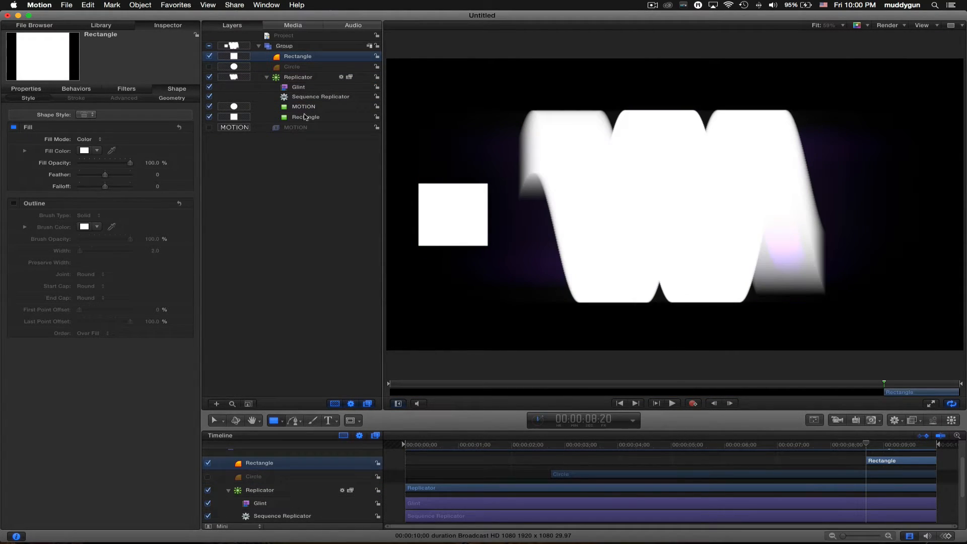
click(304, 117)
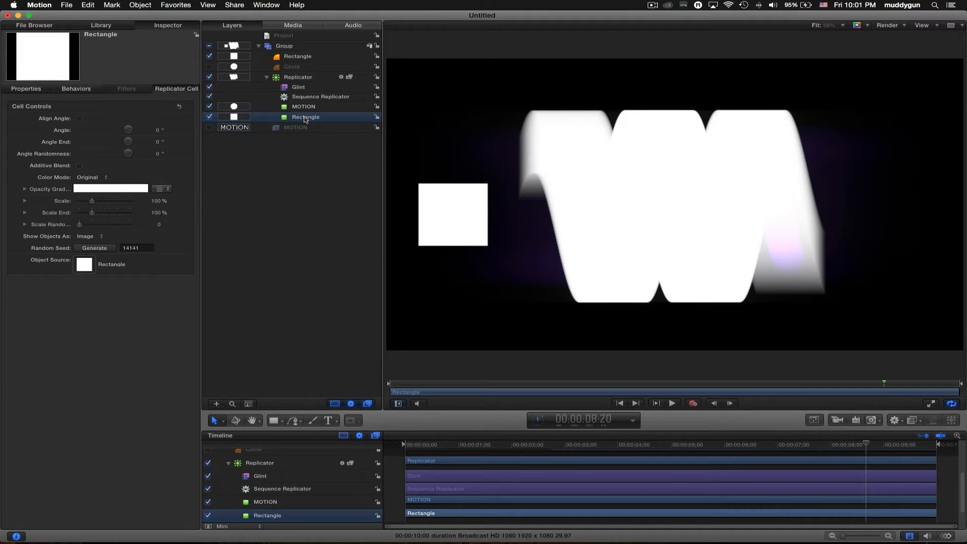
key(Delete)
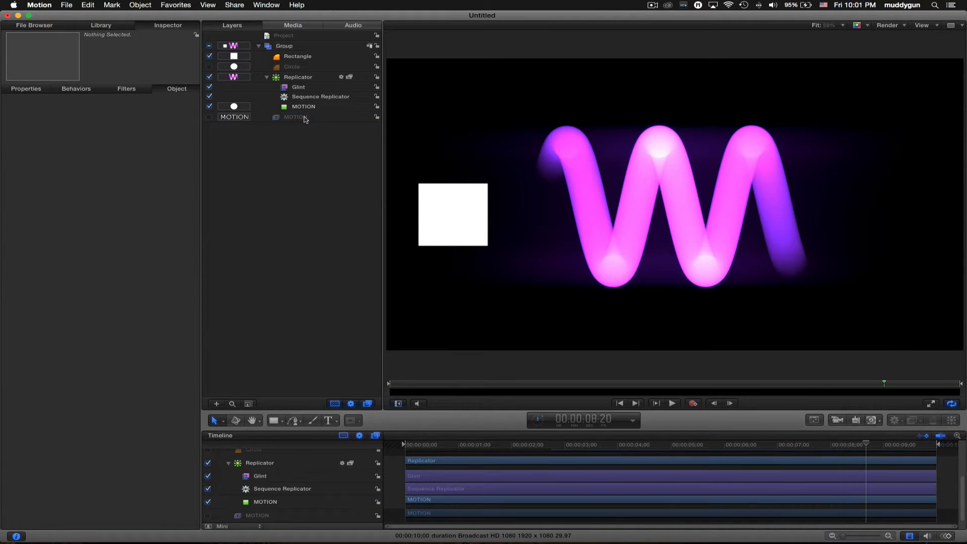
drag(294, 60, 298, 108)
click(289, 78)
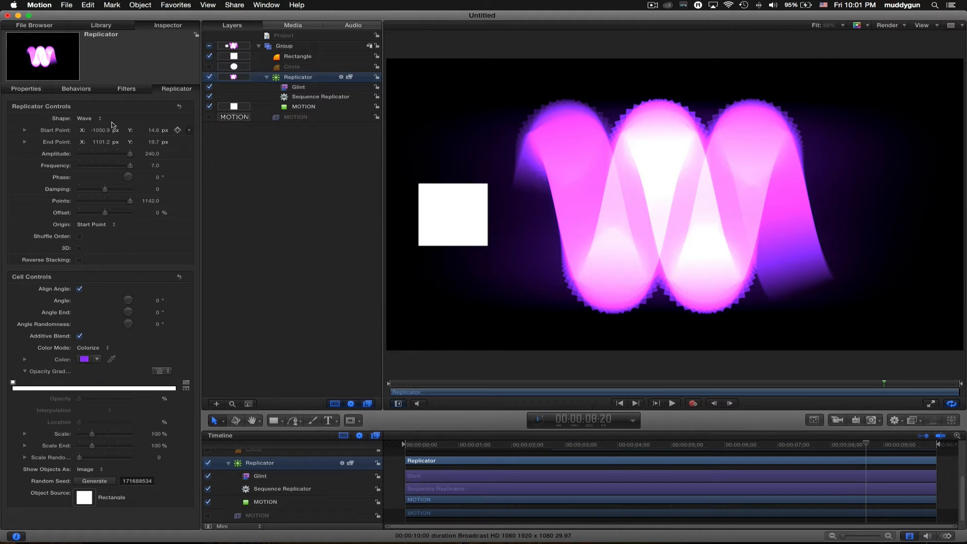
- Lay the replicator cells along a Rectangle shape and hide the white square and the glint
click(112, 119)
click(91, 89)
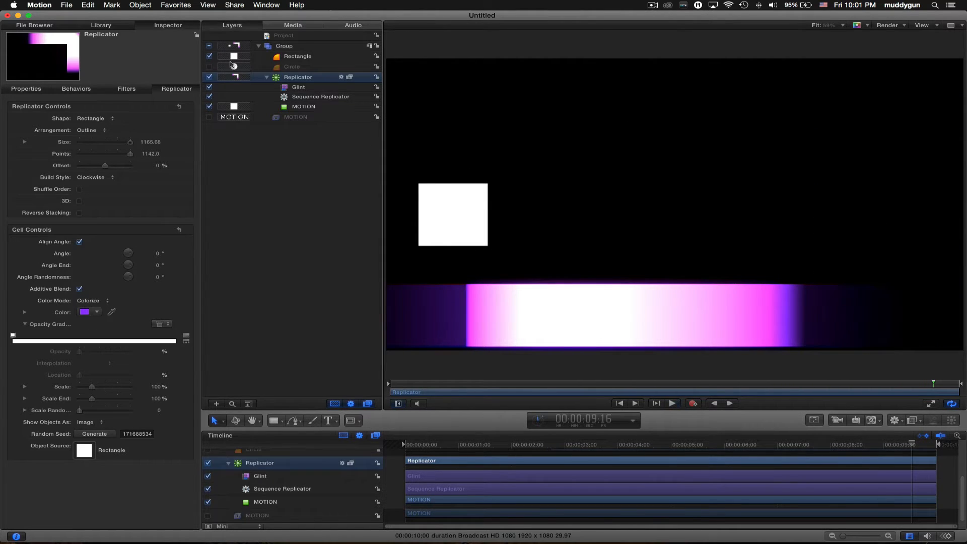
click(209, 56)
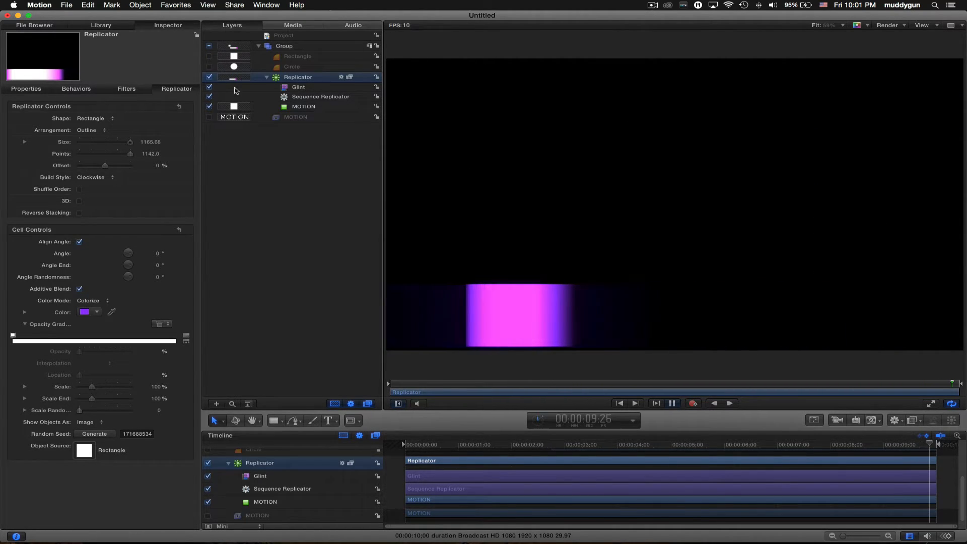
click(210, 86)
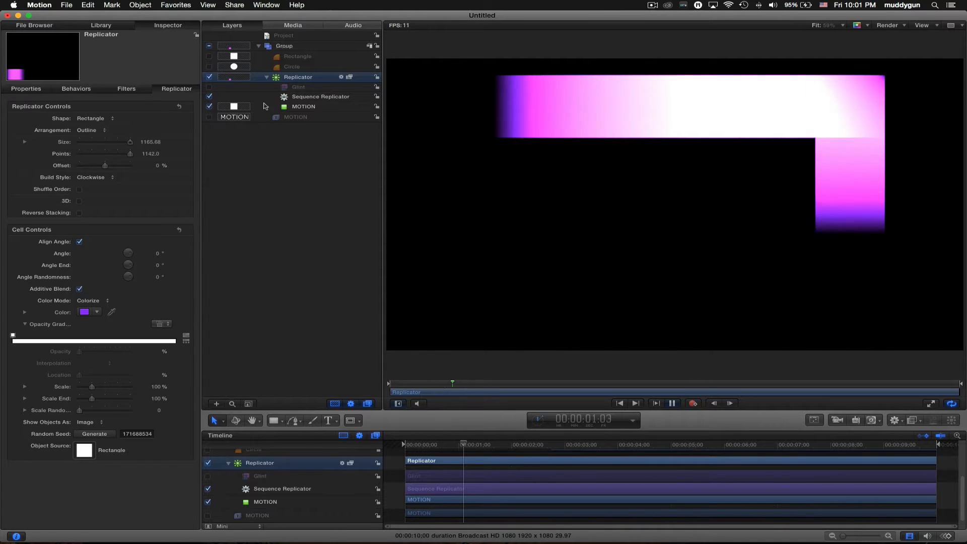
- Try replicator point counts of 200 and 35, settling around 156 while previewing
key(space)
click(151, 154)
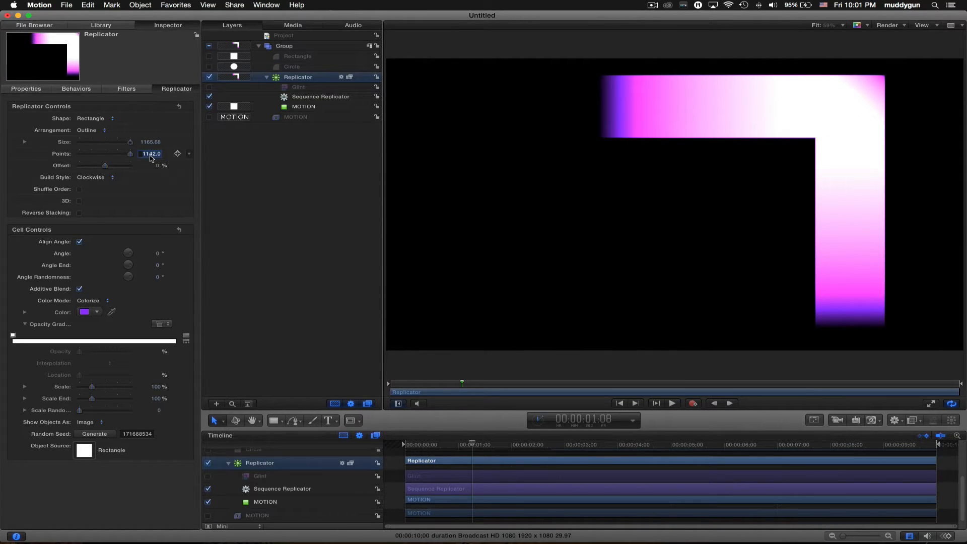
text(200)
key(Return)
key(space)
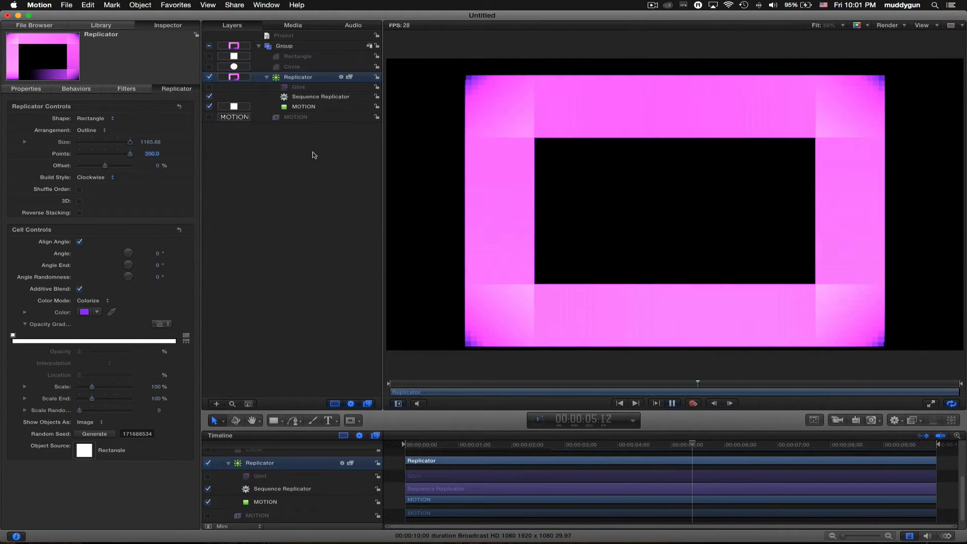
key(space)
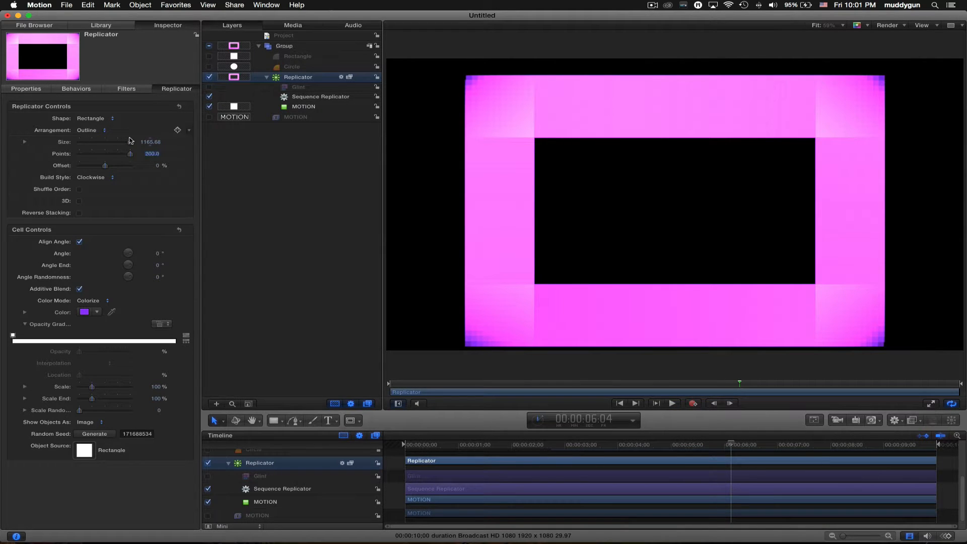
text(35)
key(Return)
drag(153, 154, 152, 153)
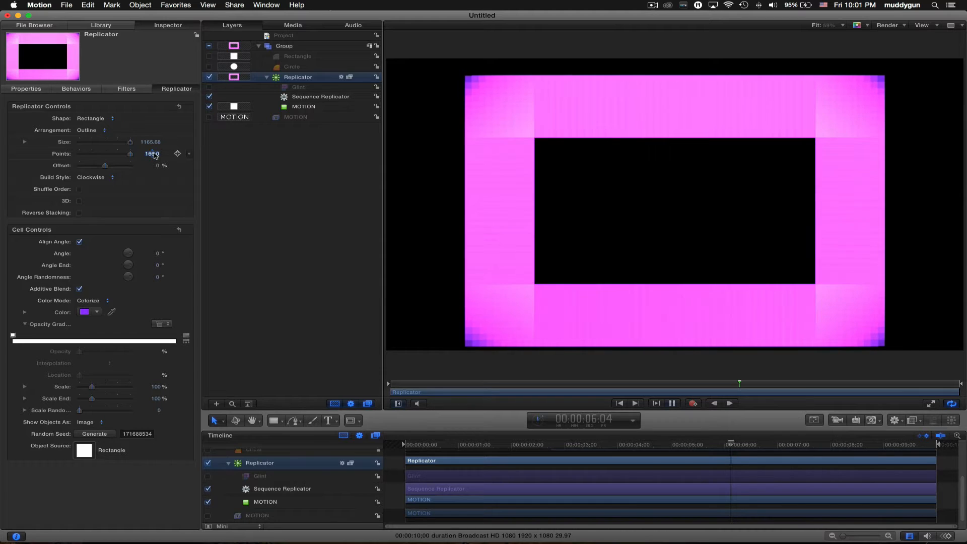
key(space)
- Increase the Sequence Replicator spread to 45 while previewing playback
click(88, 88)
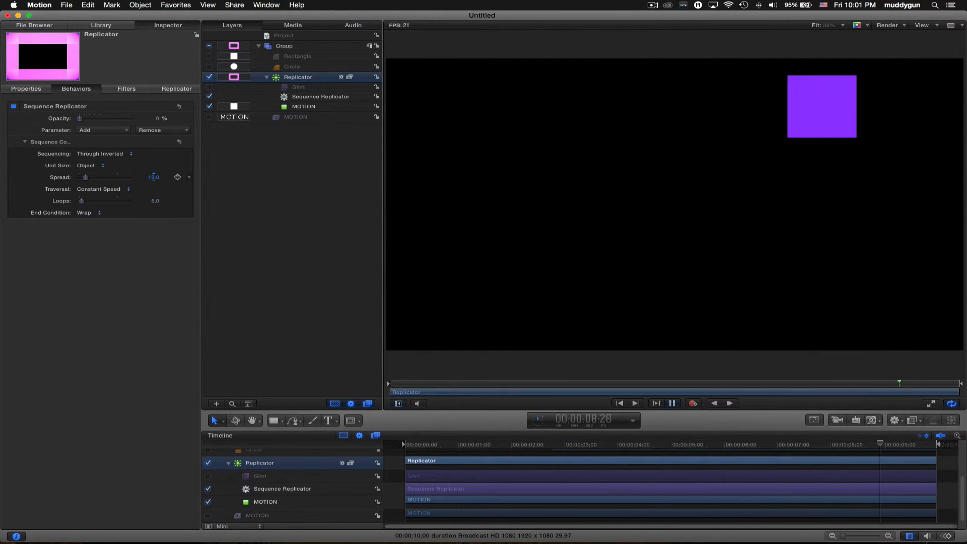
drag(157, 177, 156, 181)
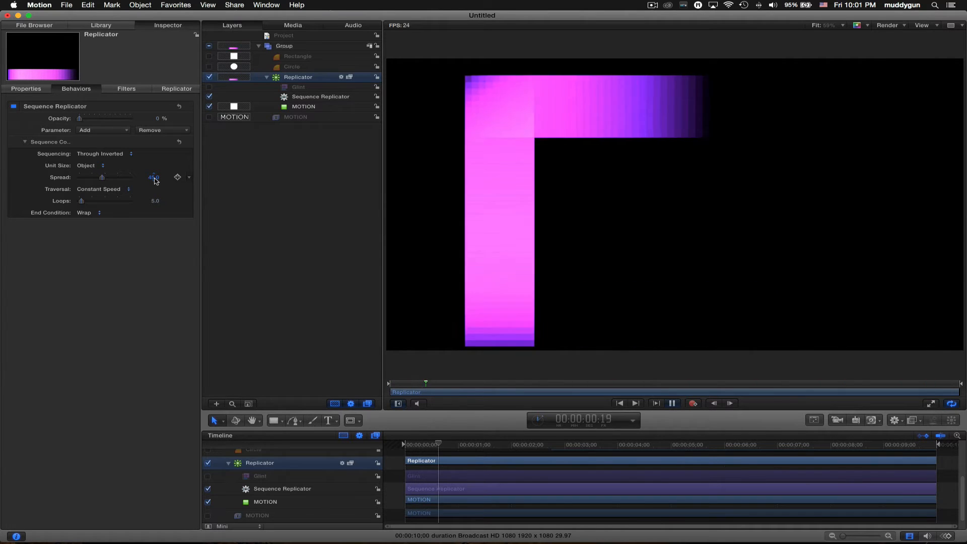
key(space)
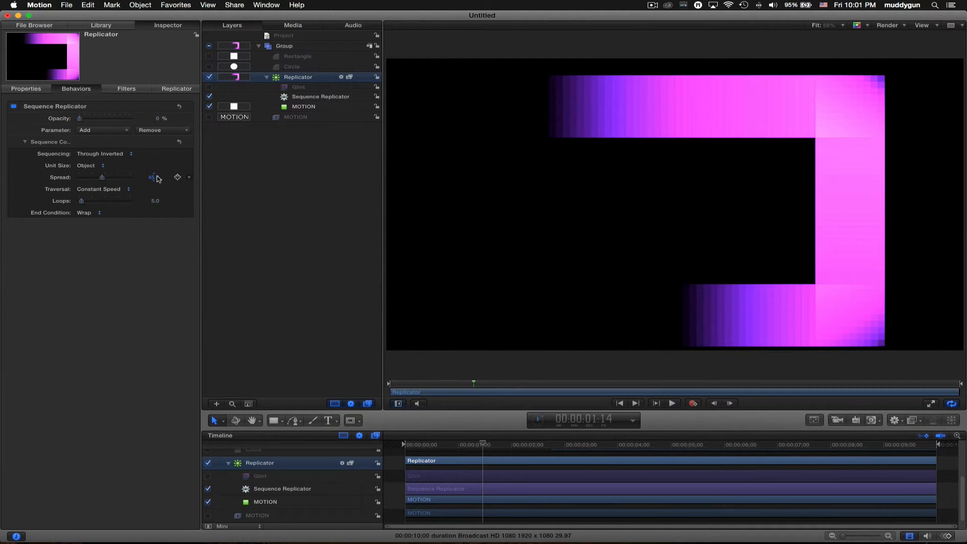
click(170, 90)
click(100, 130)
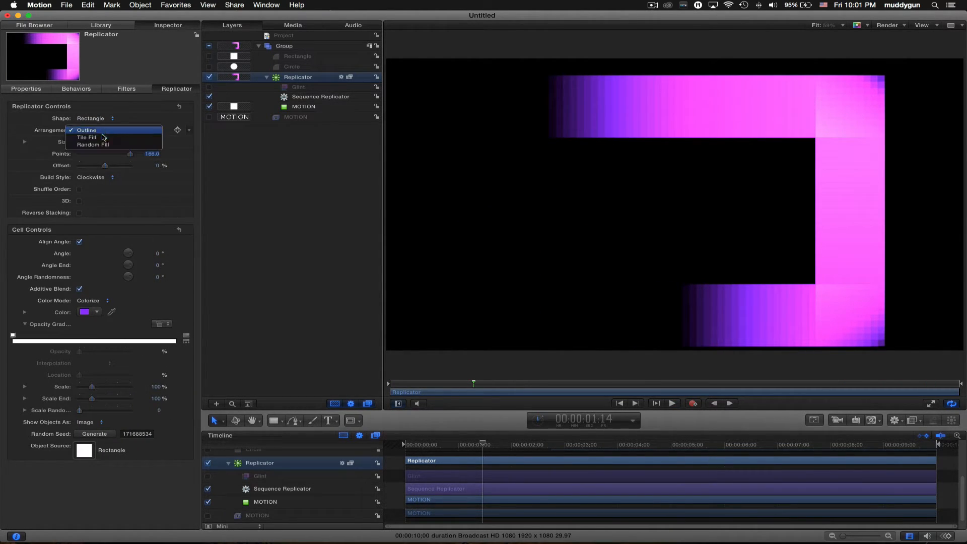
- Switch the replicator to Tile Fill with 20 columns and 20 rows
click(101, 137)
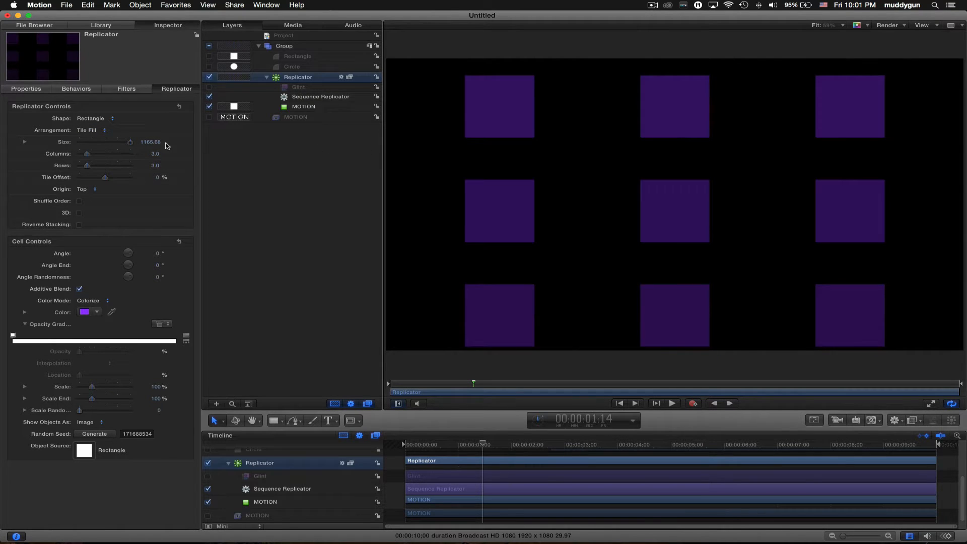
click(155, 154)
text(20)
key(Tab)
text(20)
key(Tab)
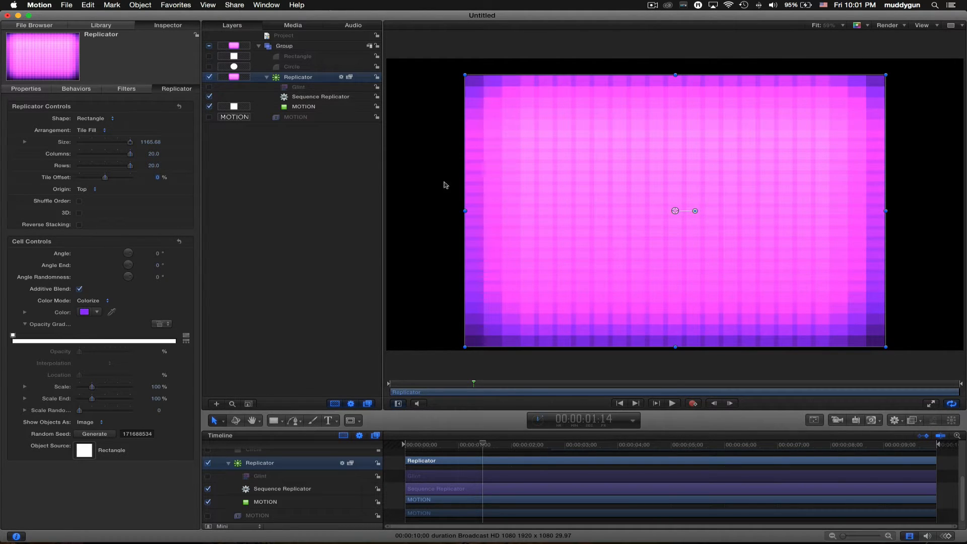
- Zoom out and drag the replicator's handles to resize the grid to about 1705
click(237, 426)
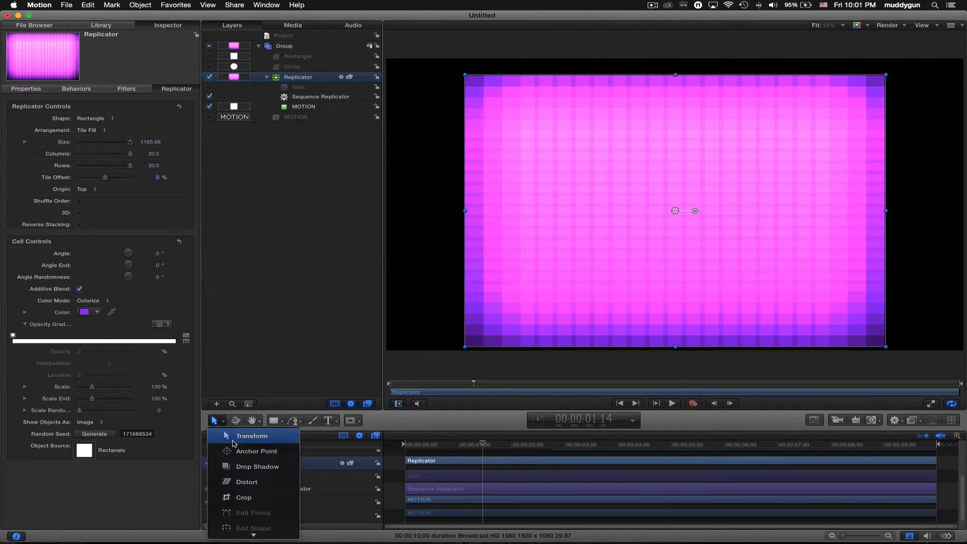
click(273, 531)
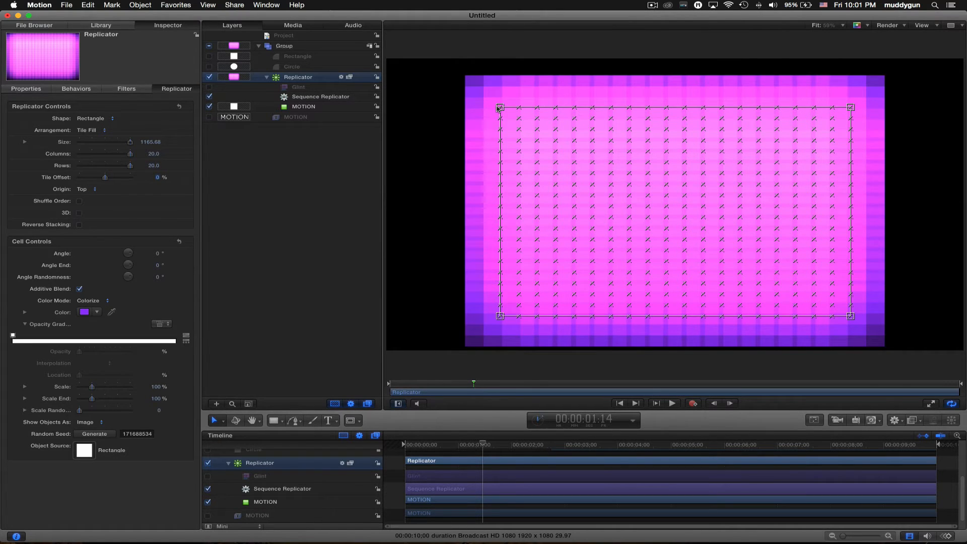
drag(501, 108, 387, 54)
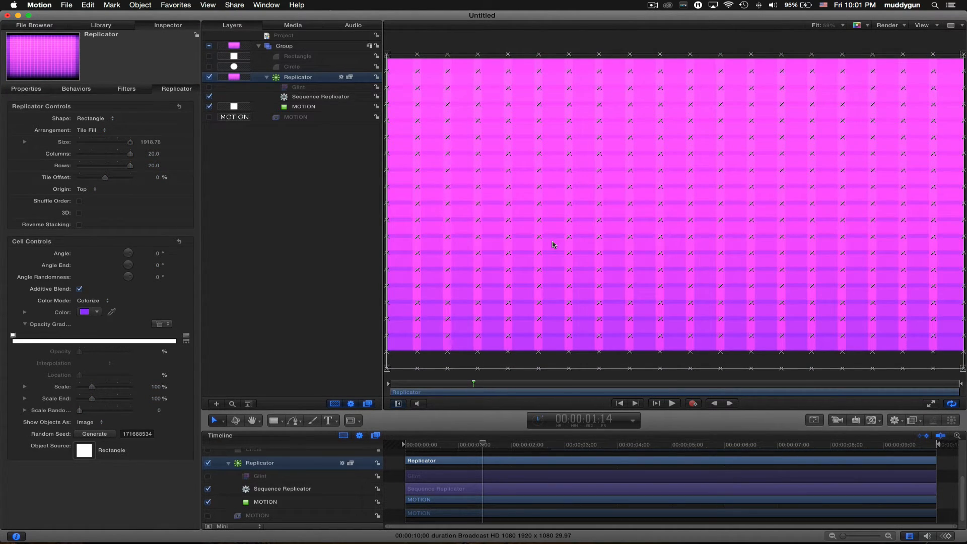
key(super+minus)
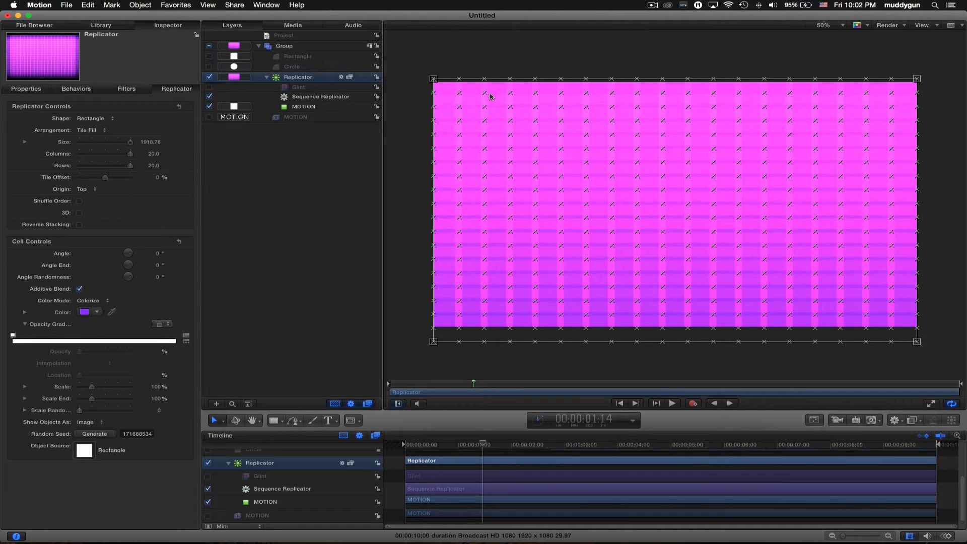
drag(433, 79, 461, 109)
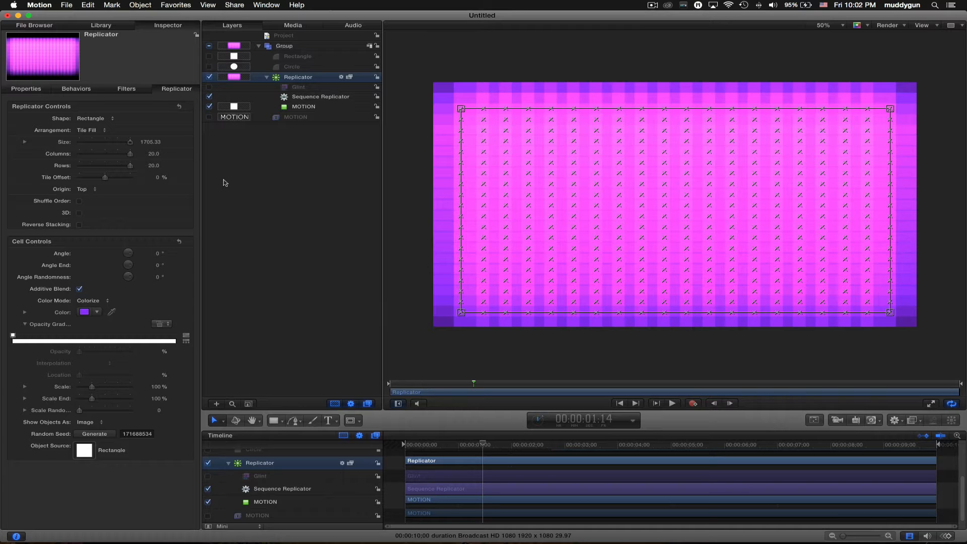
- Hide the replicator and set the Rectangle layer to 960 × 540
click(304, 58)
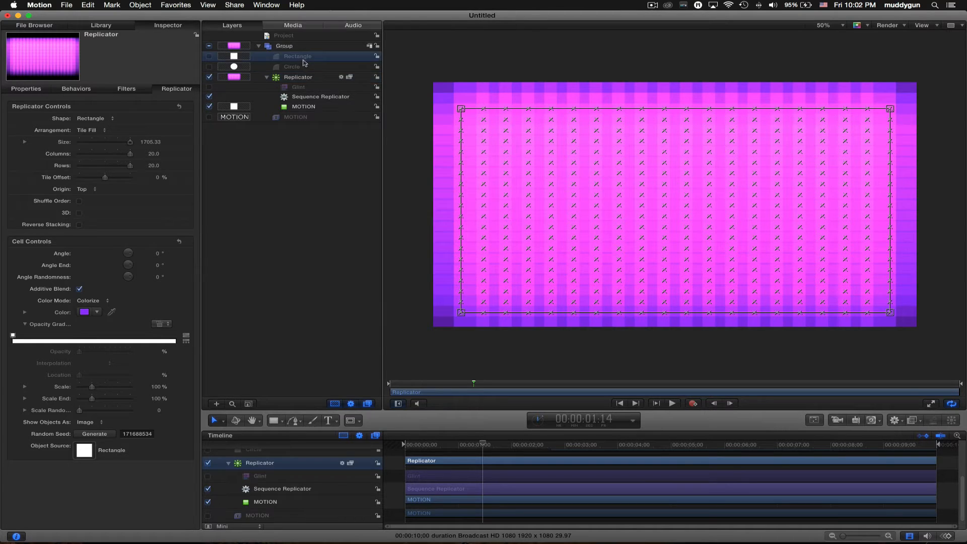
click(210, 77)
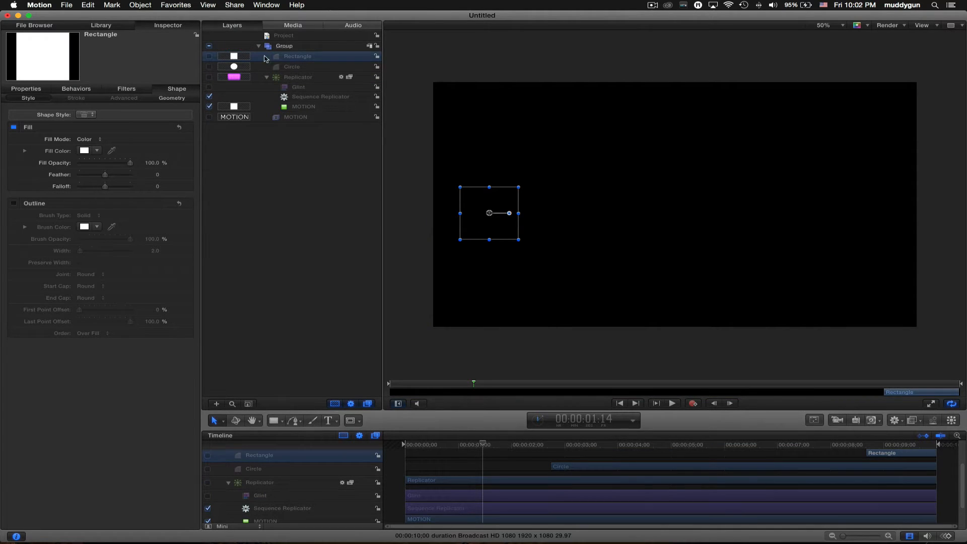
click(174, 99)
click(24, 151)
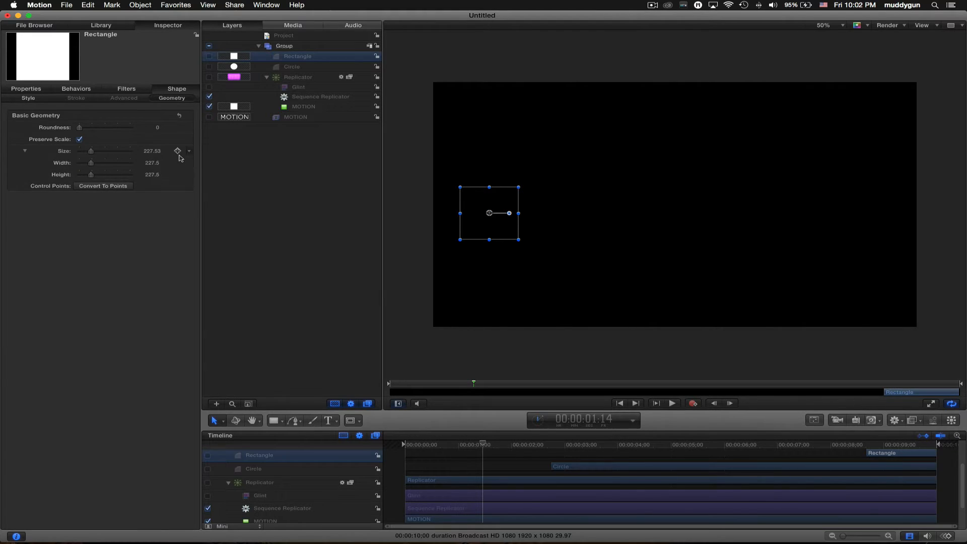
click(151, 162)
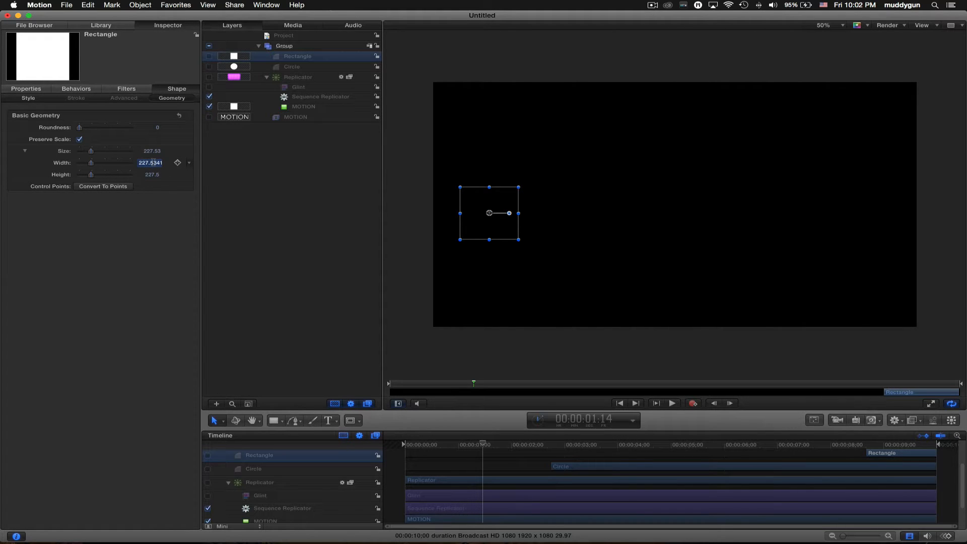
text(960)
key(Return)
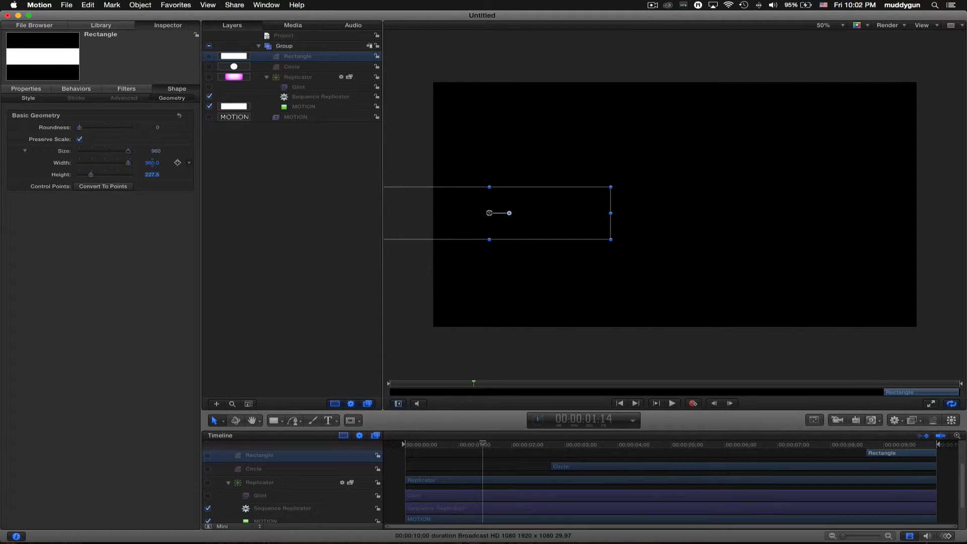
text(540)
key(Return)
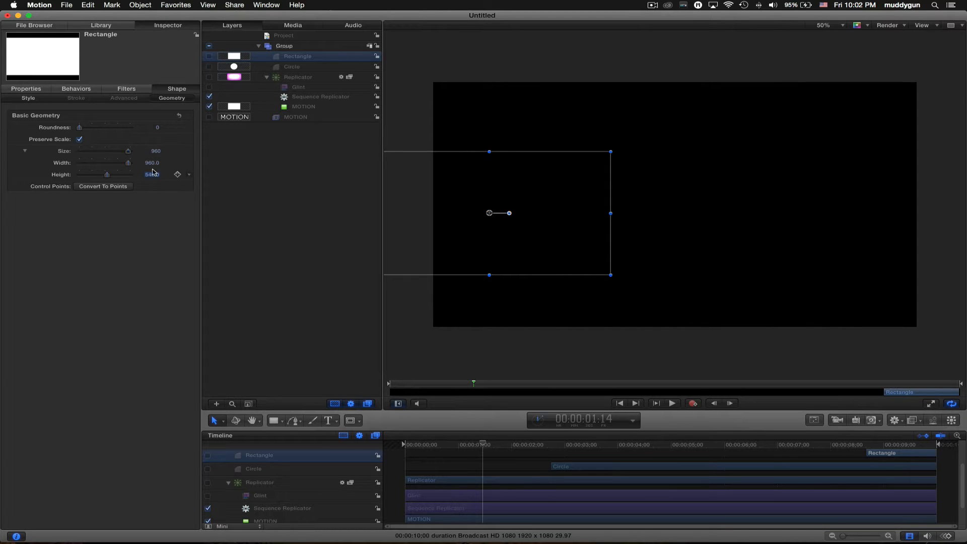
- Edit the rectangle's position in its transform properties
click(45, 90)
click(103, 118)
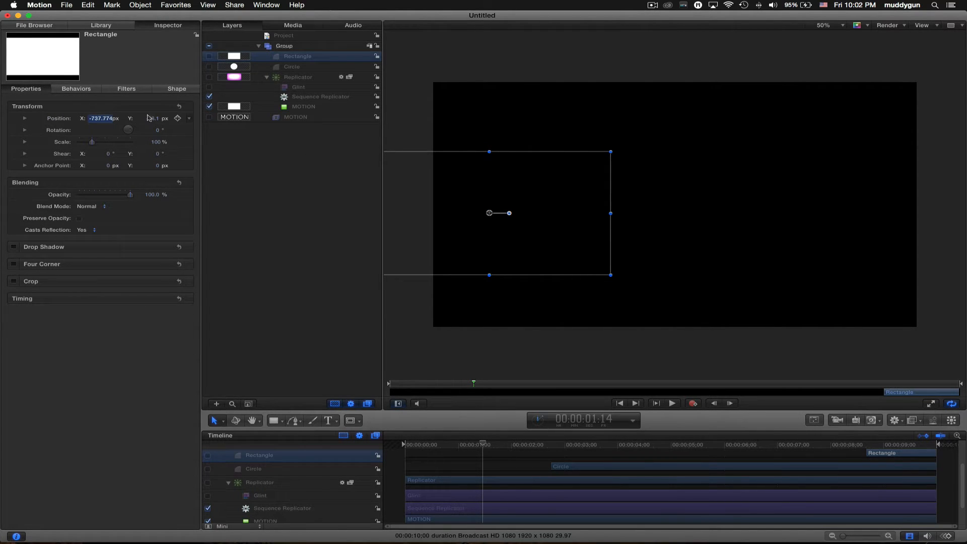
click(179, 106)
click(185, 90)
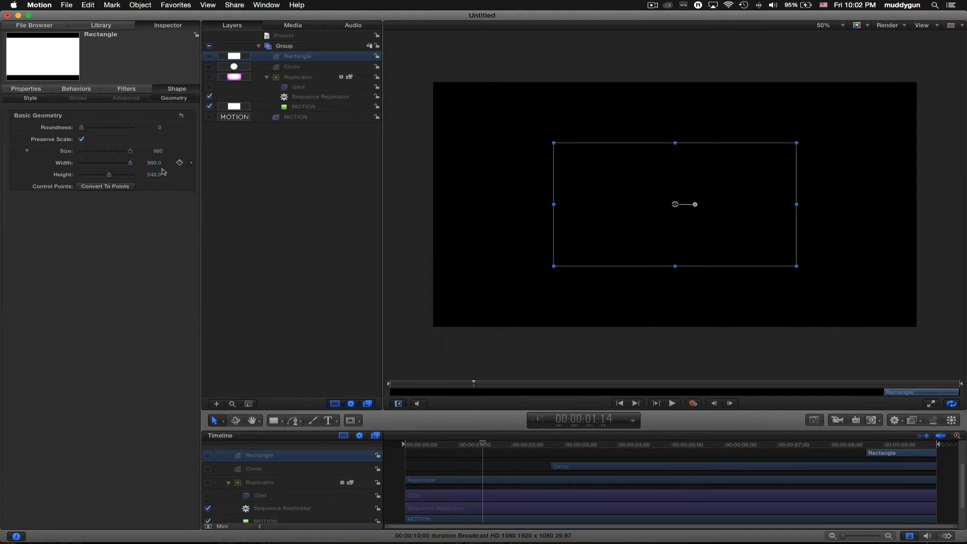
- Resize the rectangle to full-frame 1920 × 1080 and set its X position to 0
click(152, 163)
text(192)
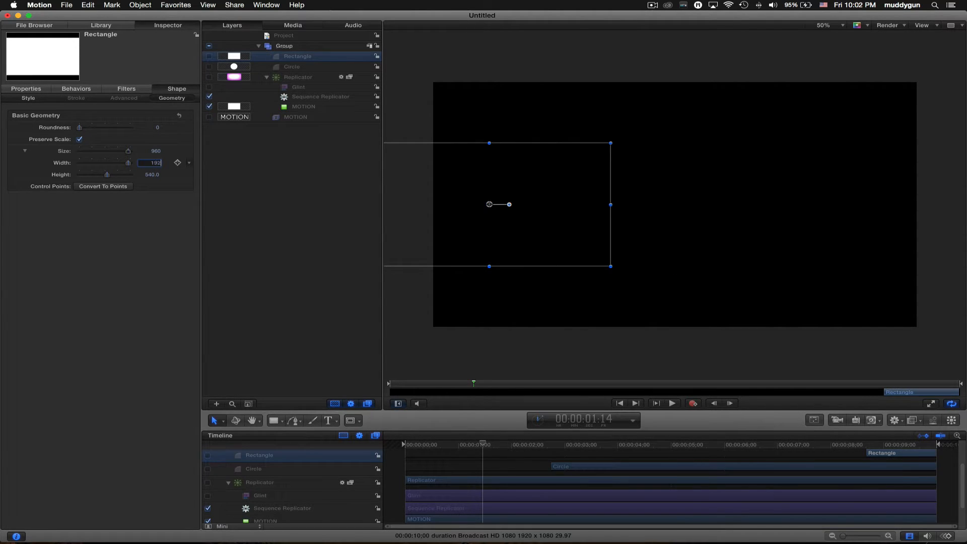
text(0)
key(Return)
text(1080)
key(Return)
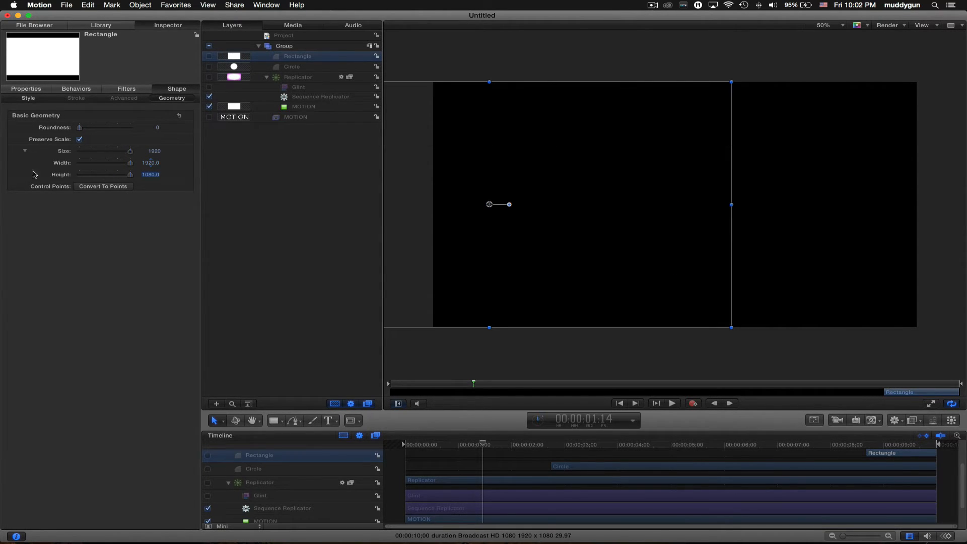
click(27, 88)
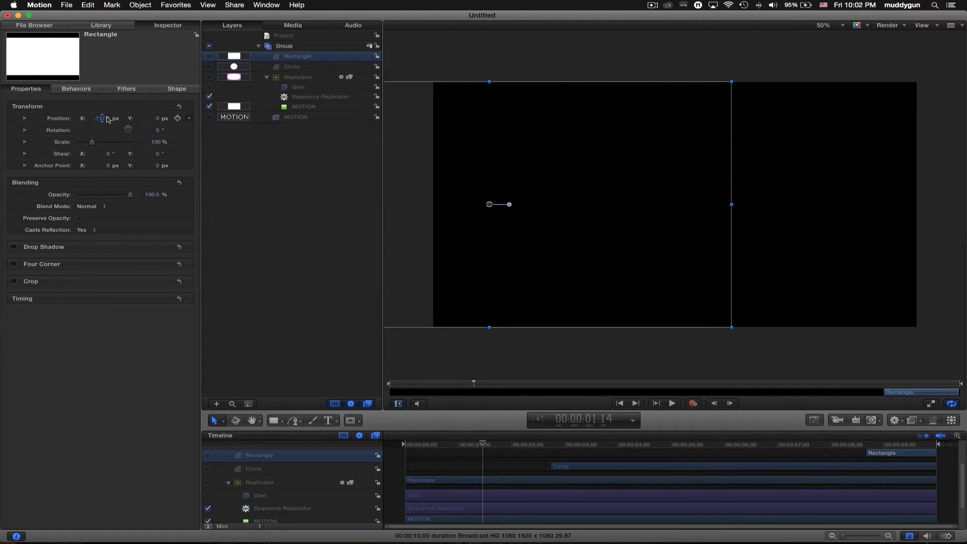
click(103, 118)
text(0)
key(Return)
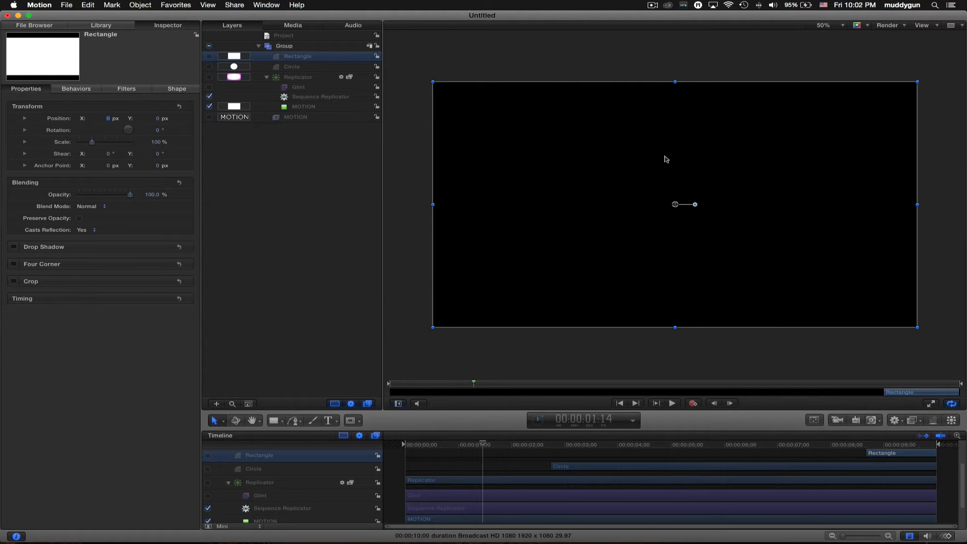
- Re-enable the replicator and shrink its cells to a tiny size
click(296, 78)
click(209, 77)
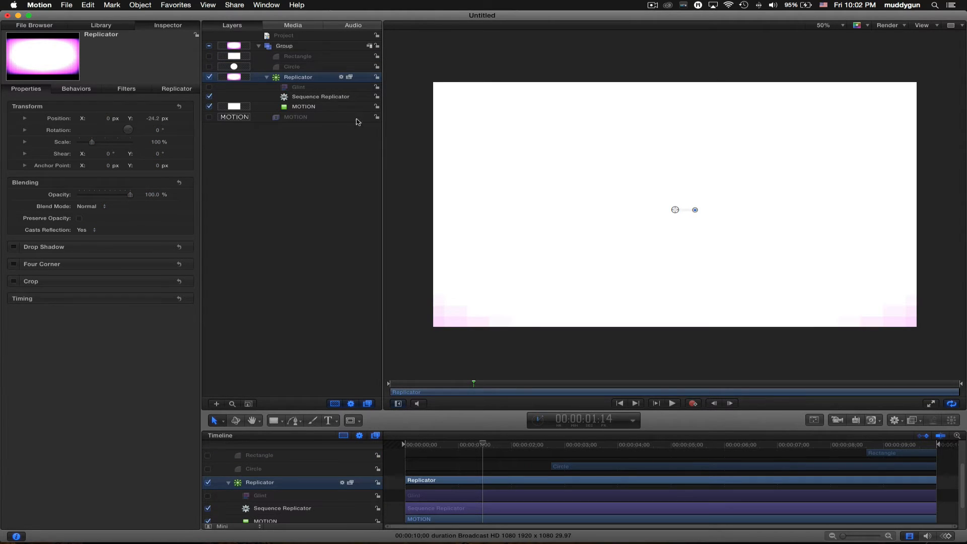
click(177, 88)
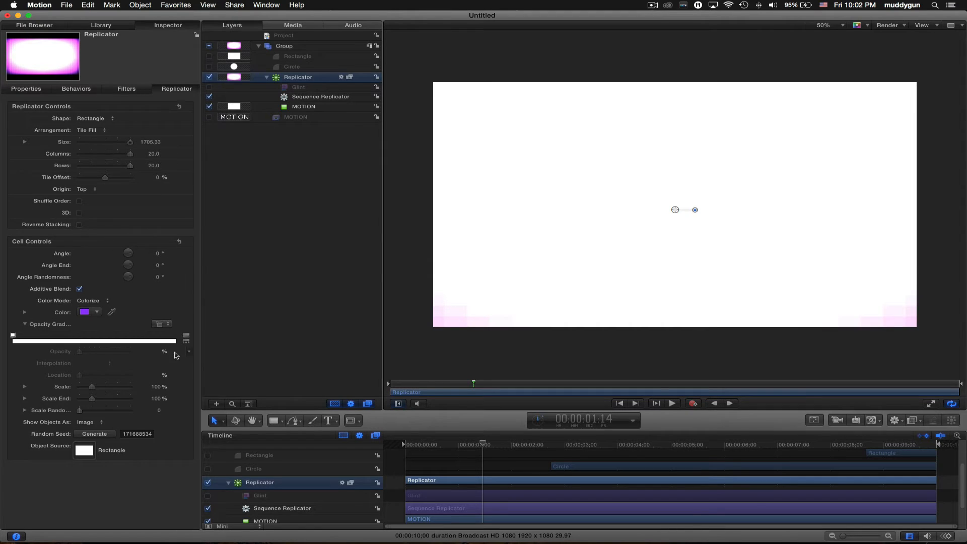
drag(155, 388, 155, 387)
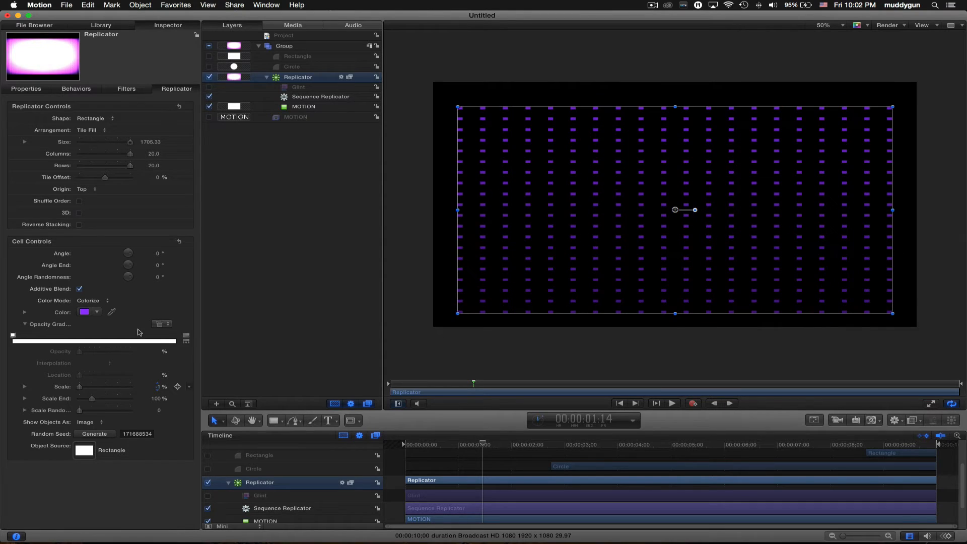
- Set the replicator's size to 1920 × 1080 and reset its position to the centre
click(25, 142)
click(150, 153)
text(1920)
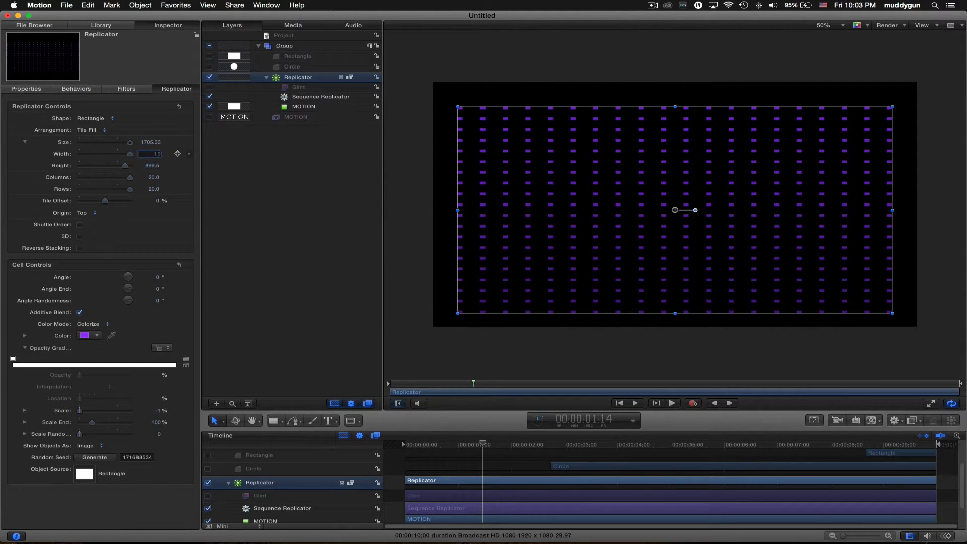
key(Return)
text(1080)
key(Return)
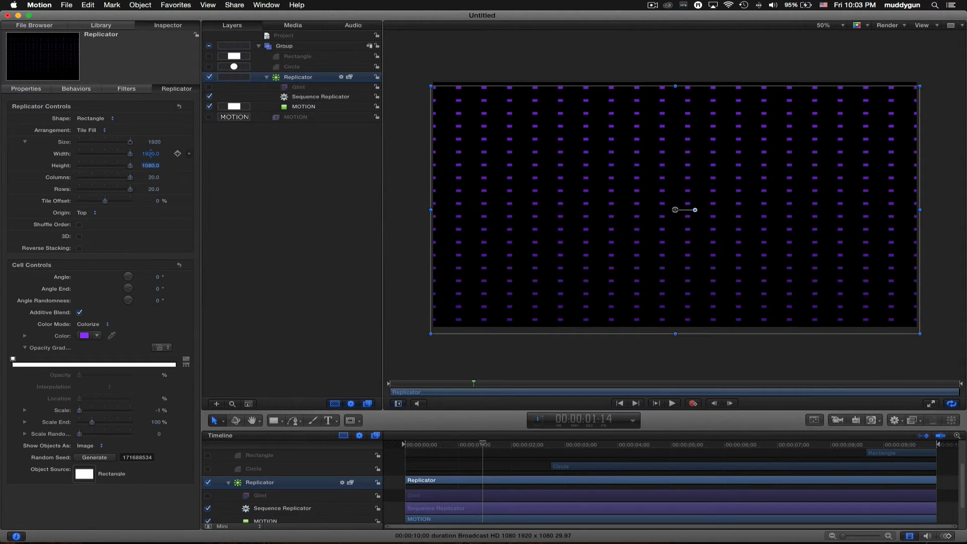
click(23, 90)
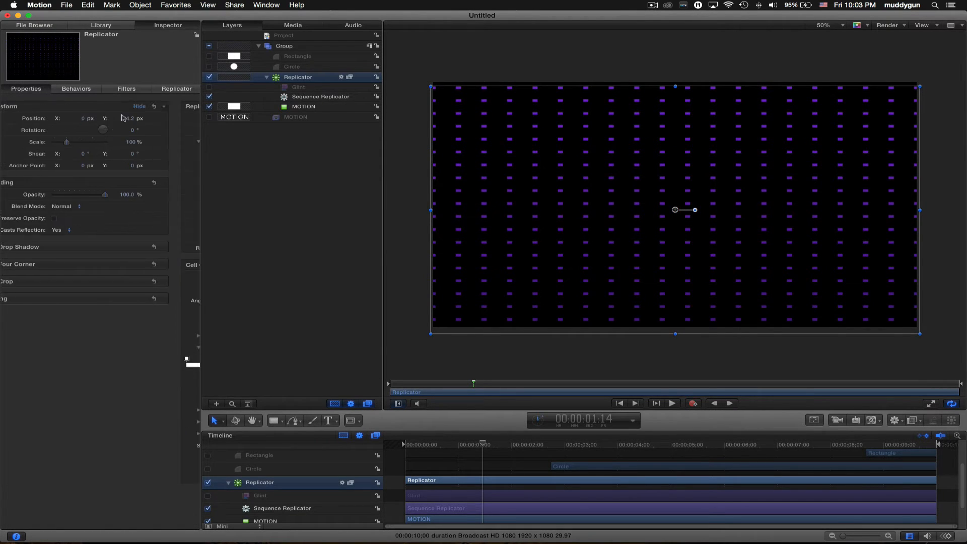
click(179, 106)
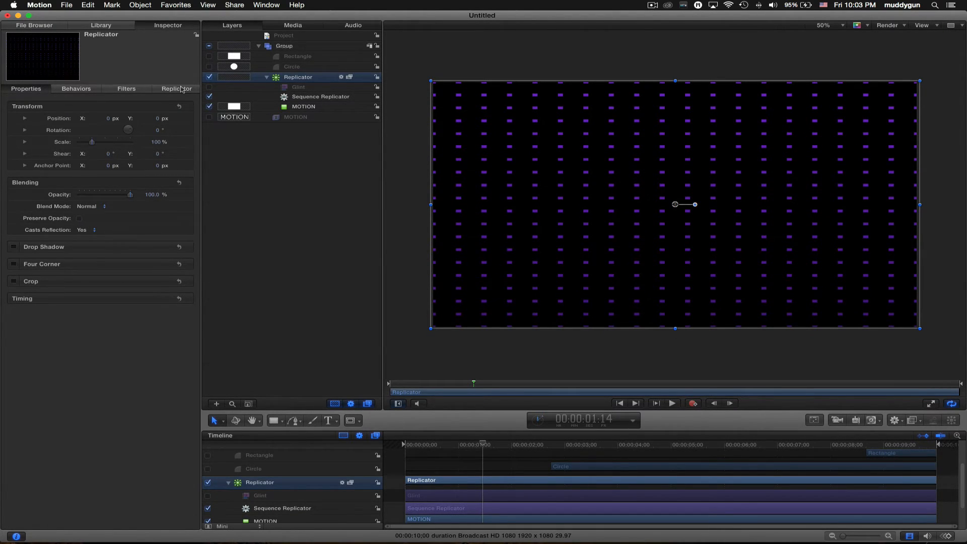
click(185, 90)
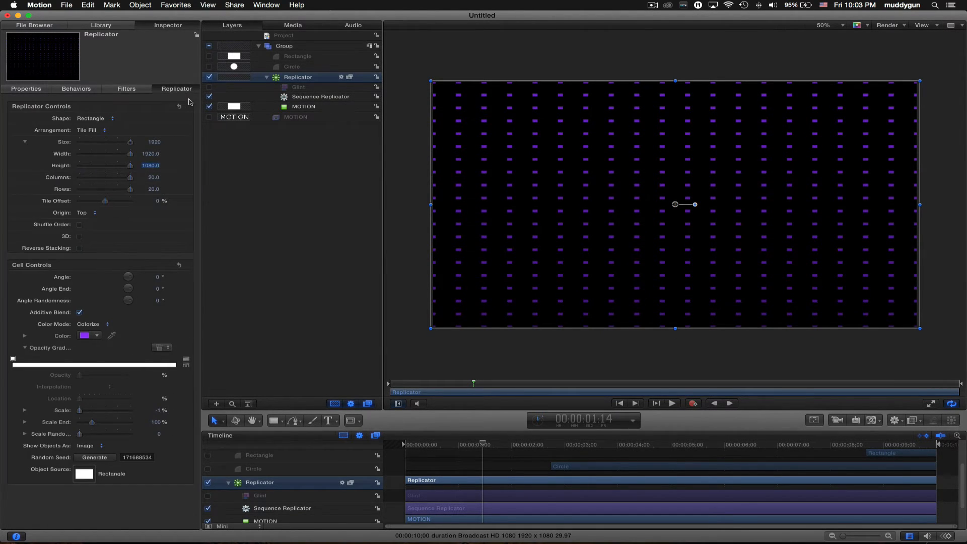
- Fine-tune the cell scale through 5%, 5.5%, 5.3% and 5.2% to 5.25%, then preview
drag(160, 413, 167, 409)
click(159, 411)
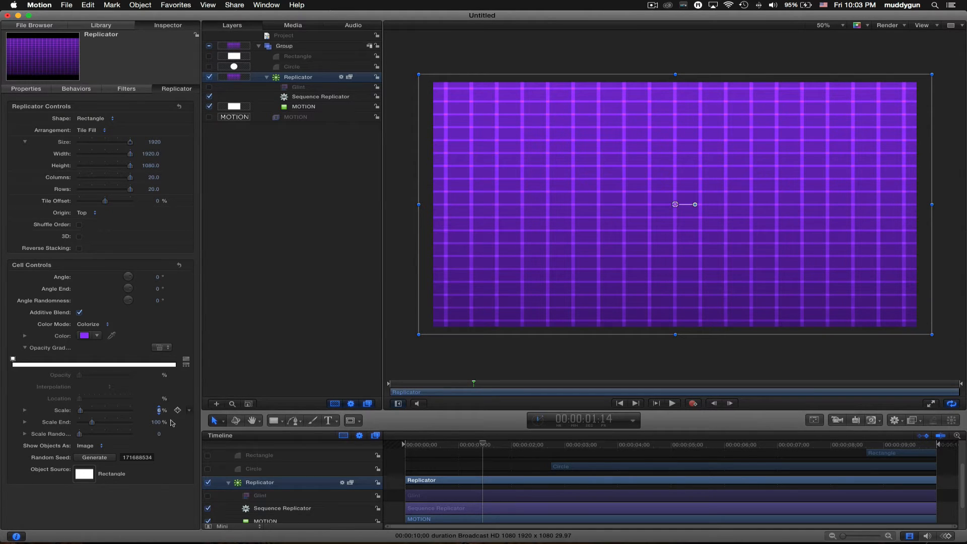
key(Return)
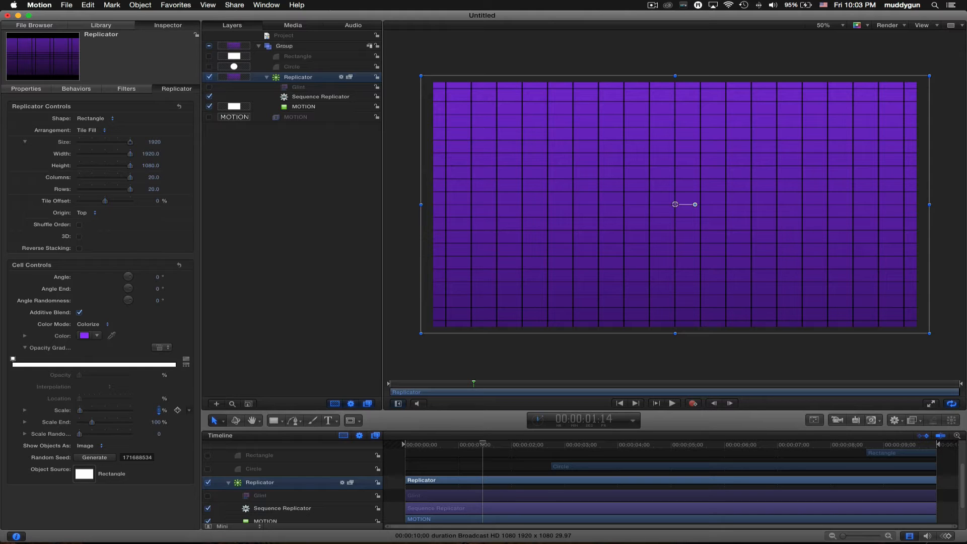
drag(159, 411, 159, 410)
text(.5)
key(Return)
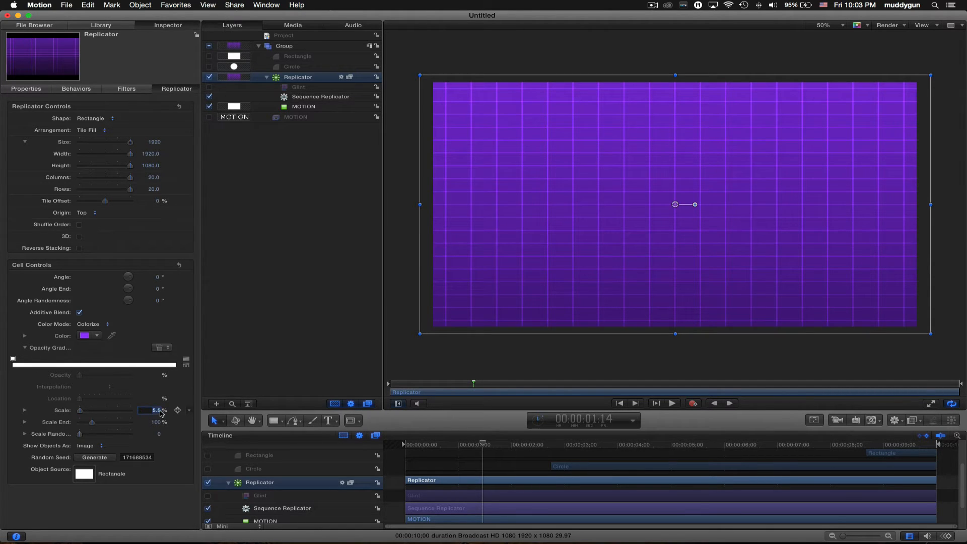
text(.3)
key(Return)
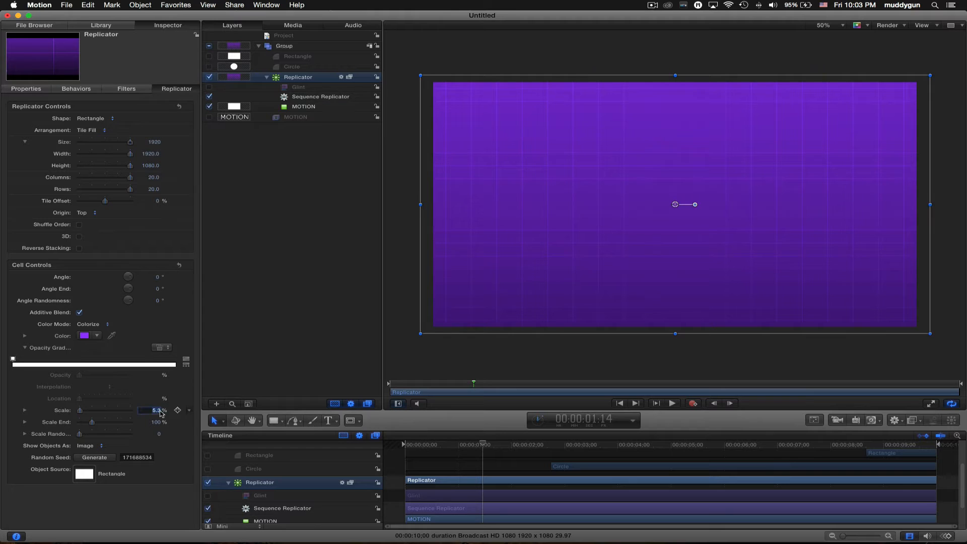
text(2)
key(Return)
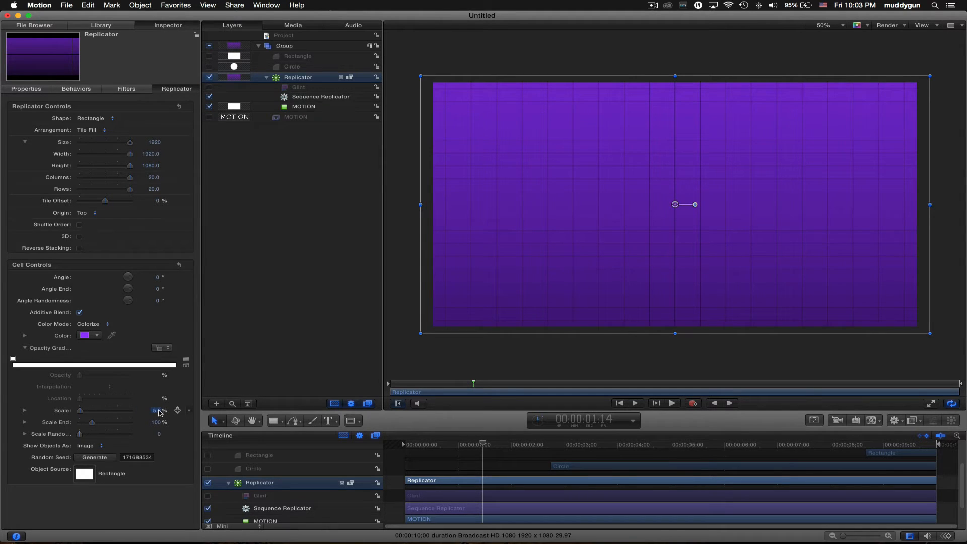
text(5)
key(Return)
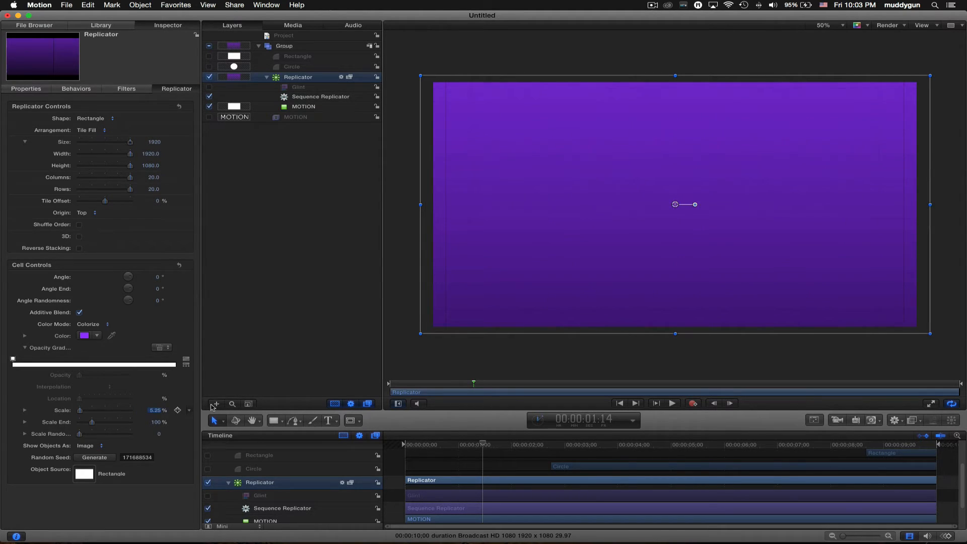
key(space)
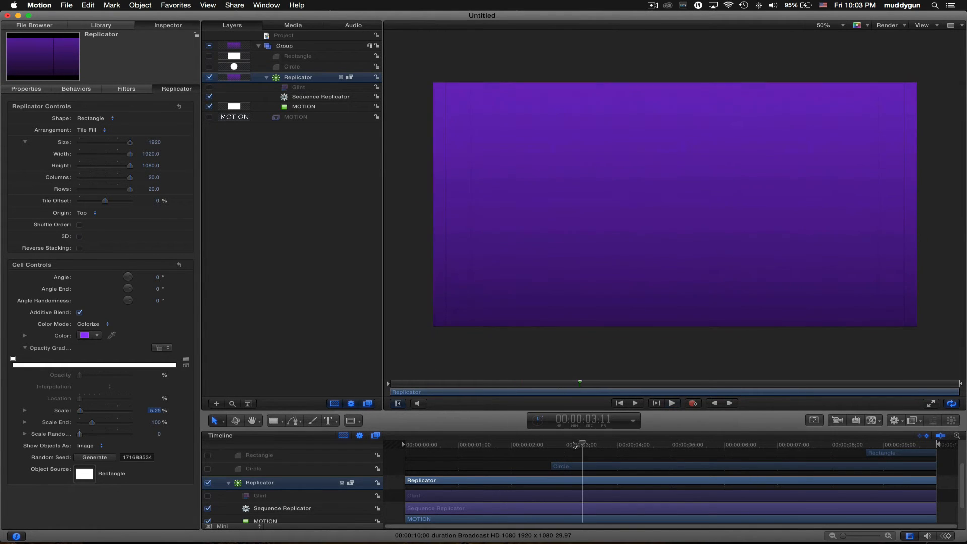
key(space)
- Set sequence spread to 19.6, sequencing to To, and replicator origin to Center, then preview
click(76, 89)
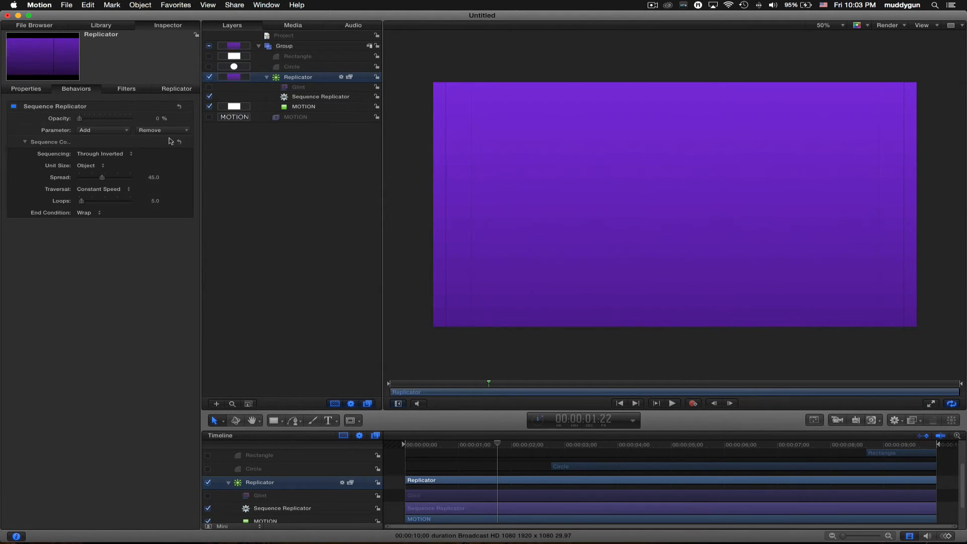
drag(155, 180, 136, 177)
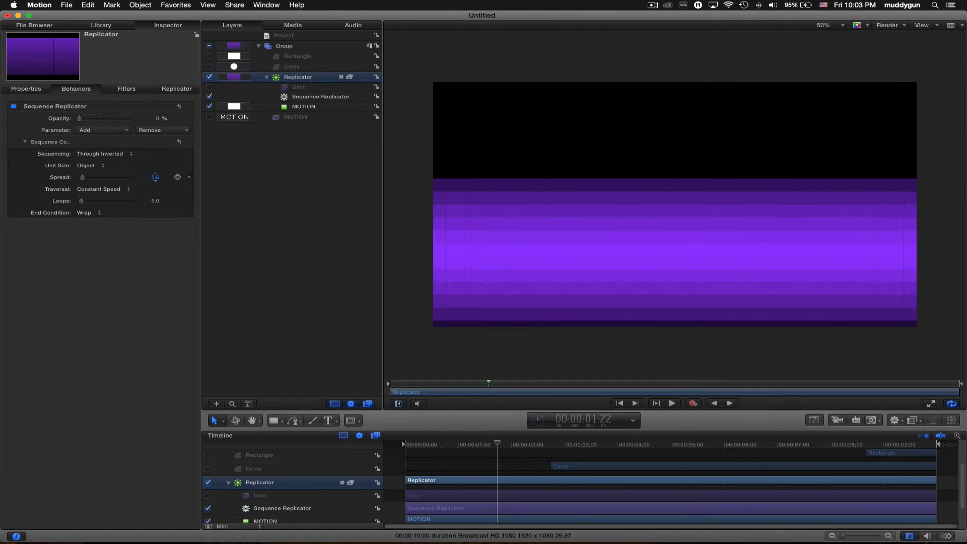
click(124, 157)
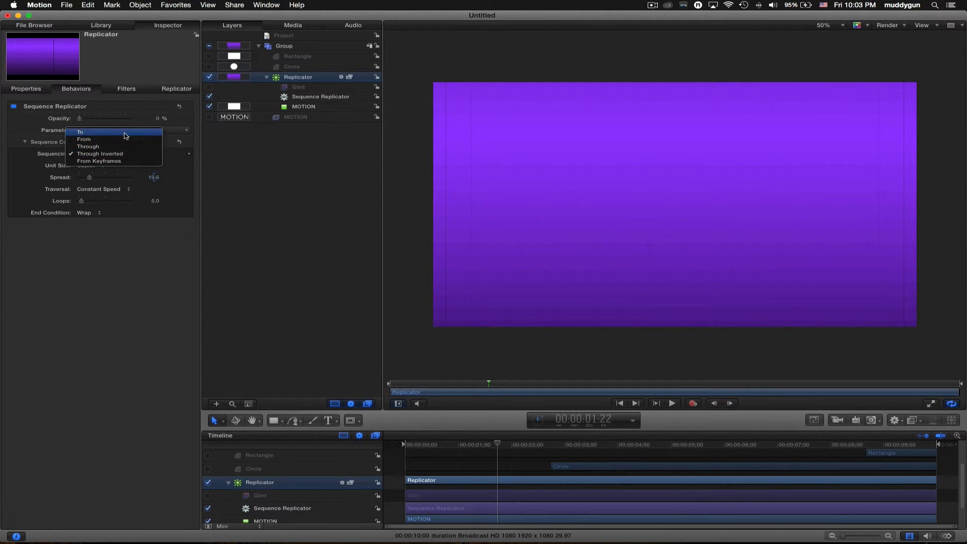
click(126, 131)
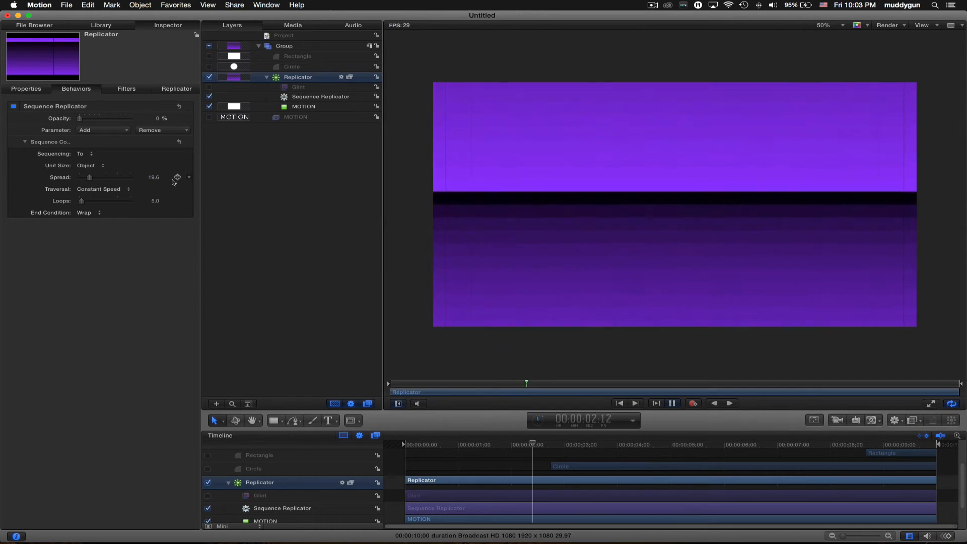
click(174, 89)
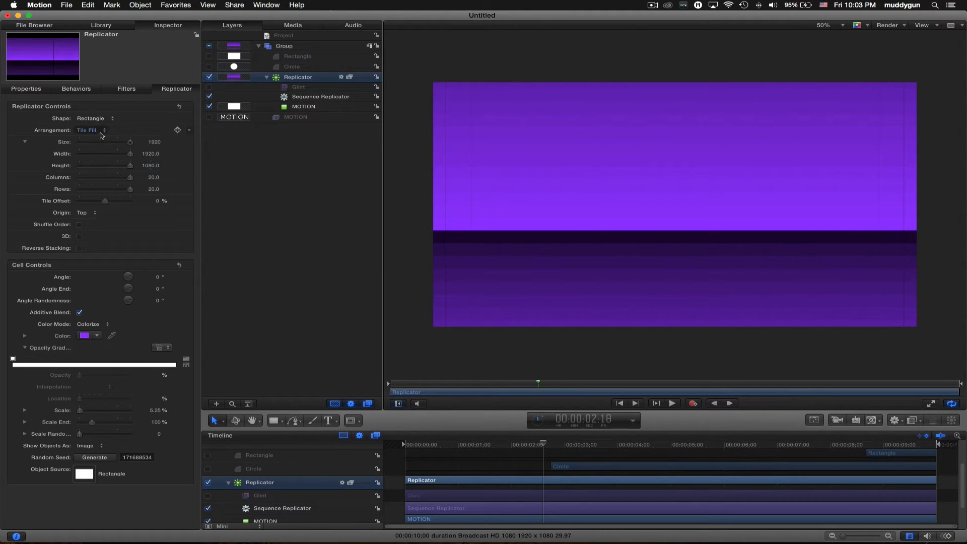
click(94, 212)
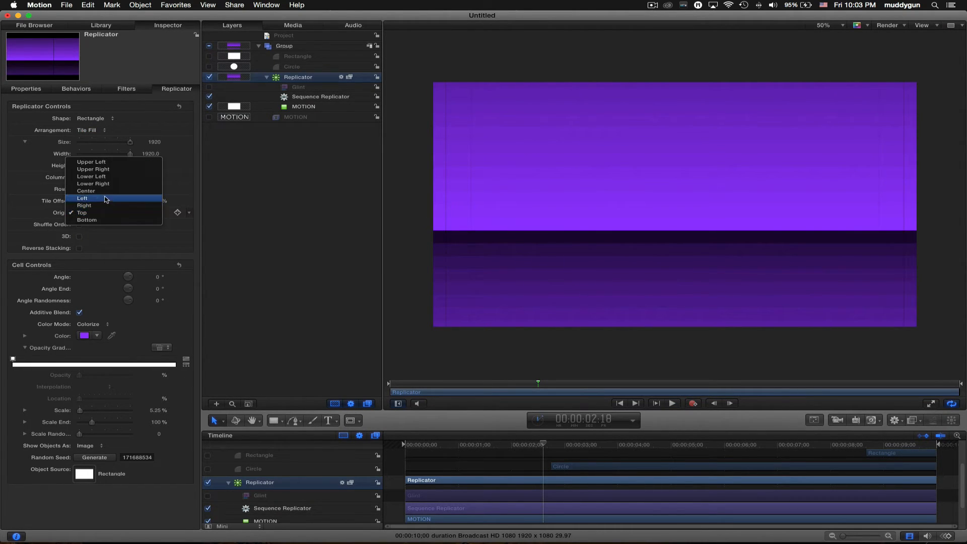
click(110, 193)
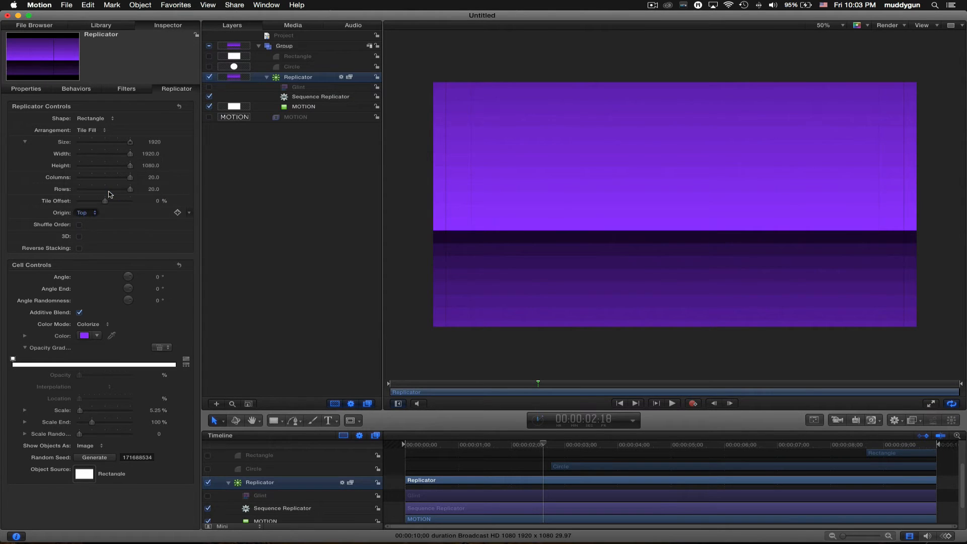
key(space)
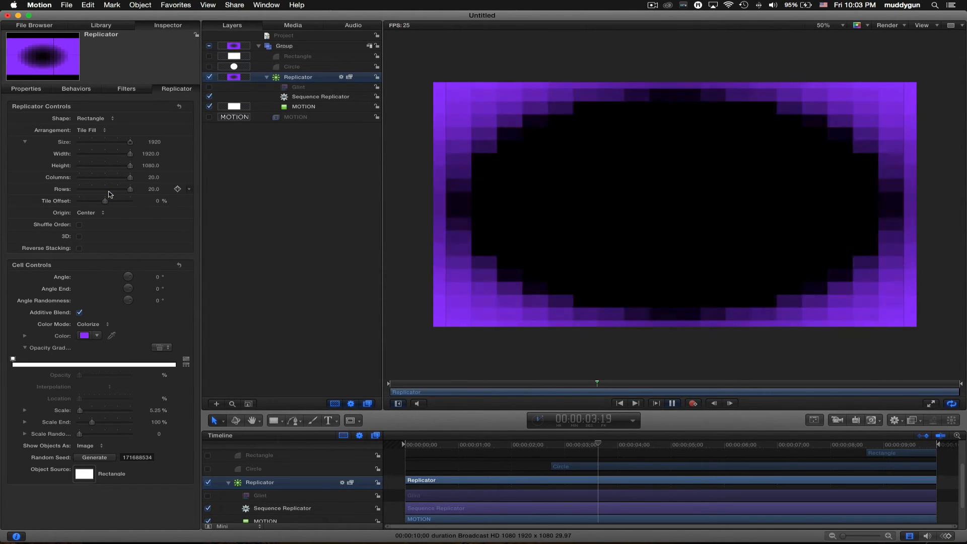
key(space)
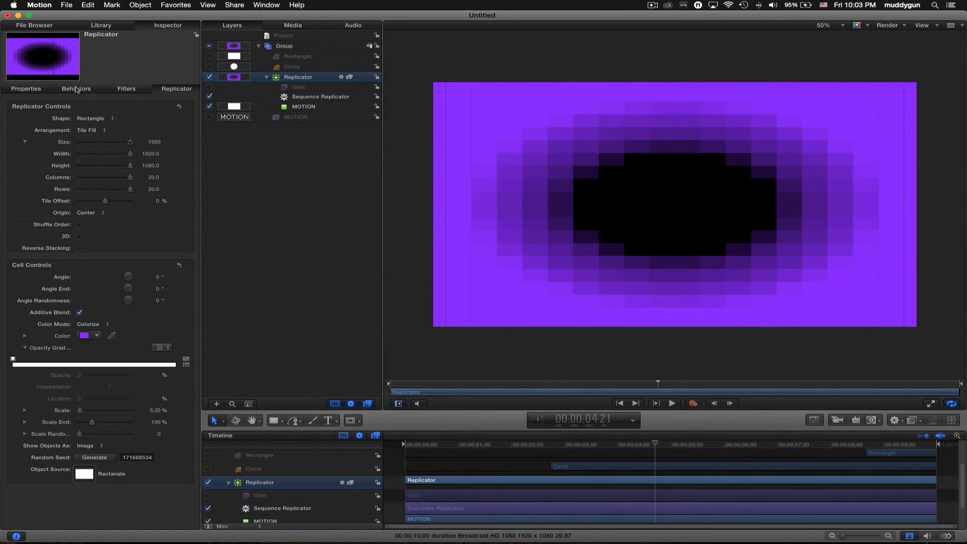
- Set the sequence to a single loop with spread 31.6 and preview it
click(76, 89)
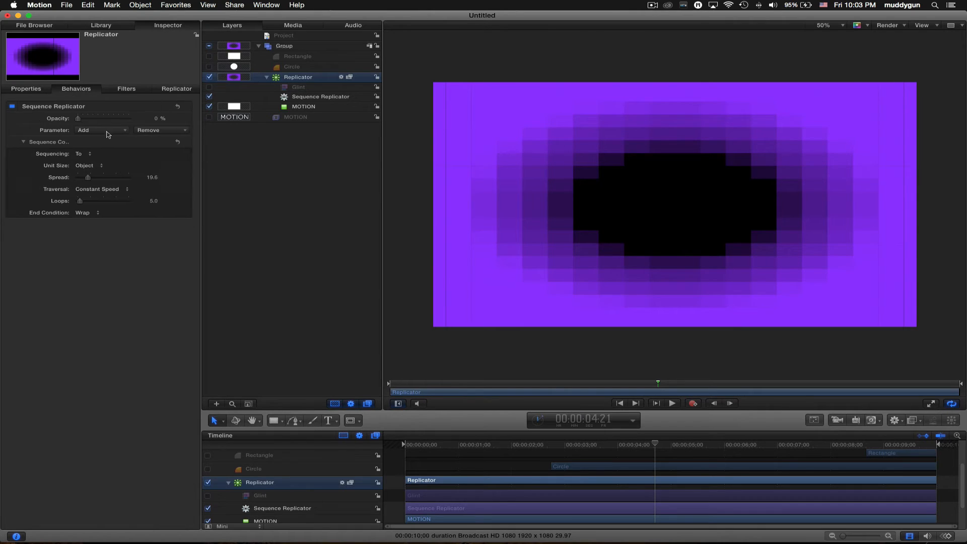
double_click(154, 201)
text(1)
key(Return)
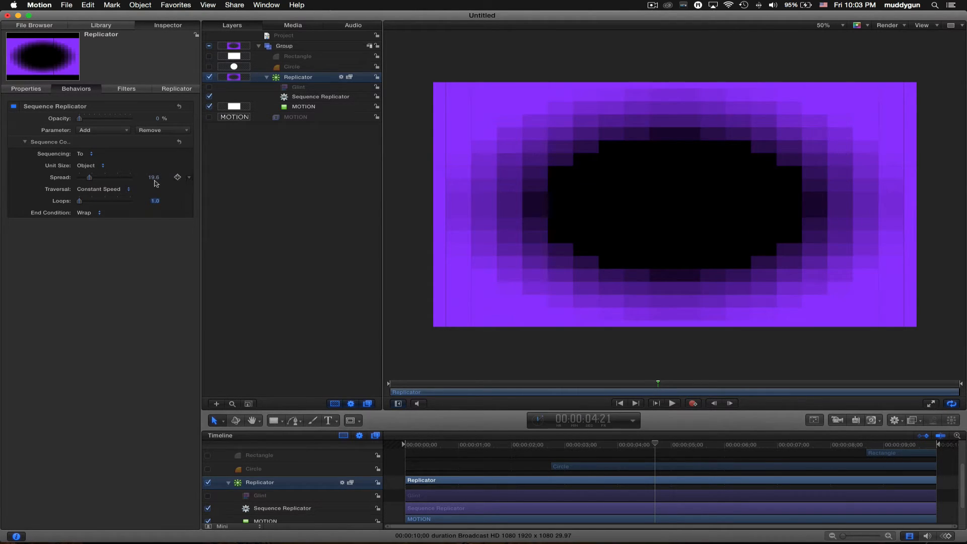
drag(154, 178, 154, 171)
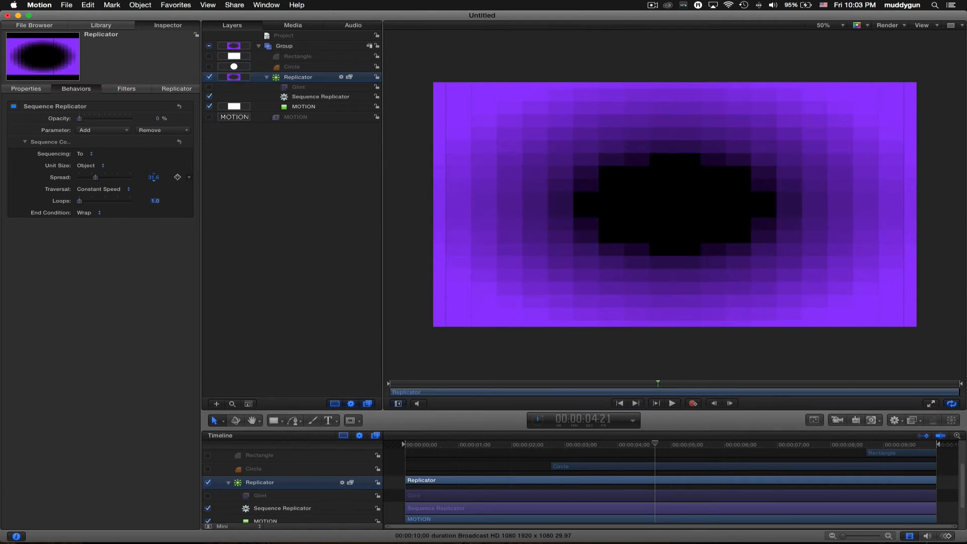
key(space)
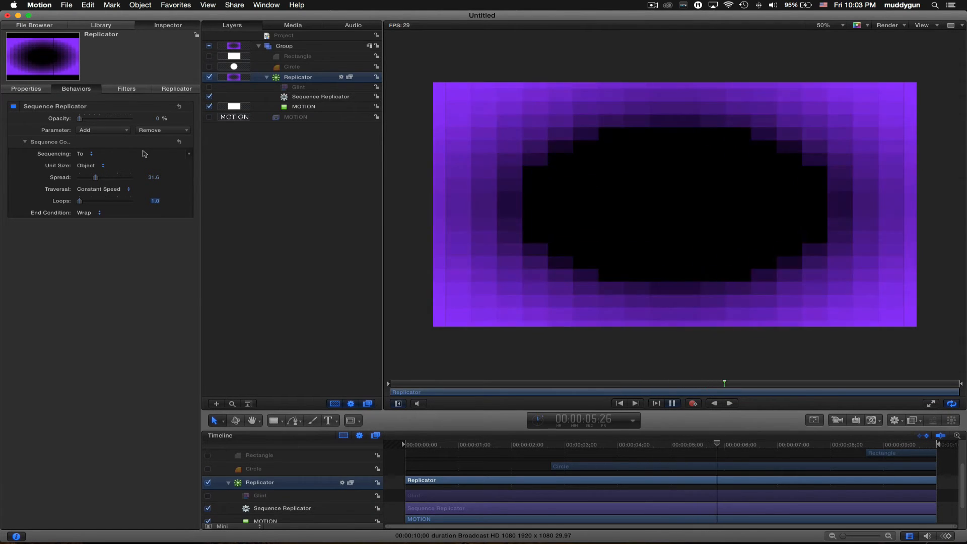
key(space)
- Trim the Sequence Replicator's end to about two seconds and play it back
drag(559, 445, 310, 440)
click(511, 511)
key(o)
key(space)
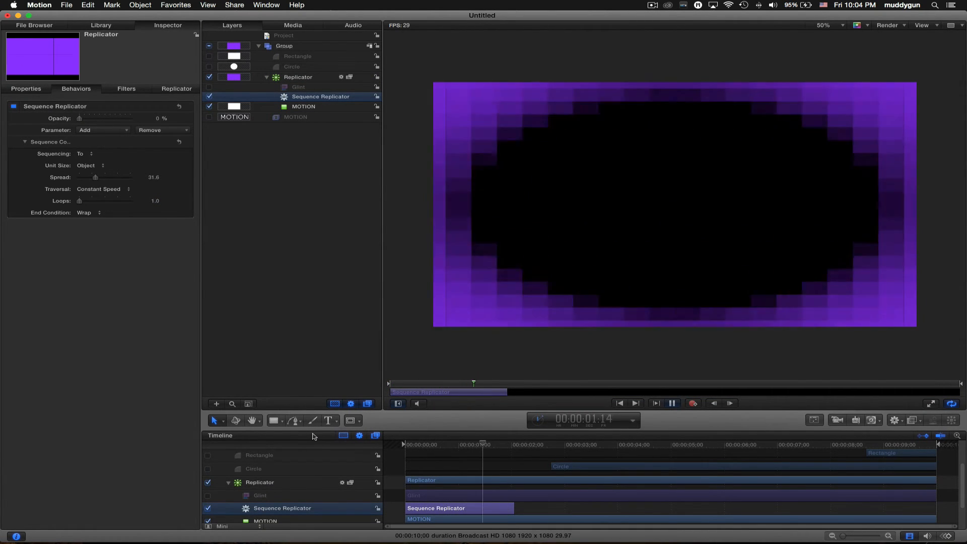
drag(494, 445, 453, 449)
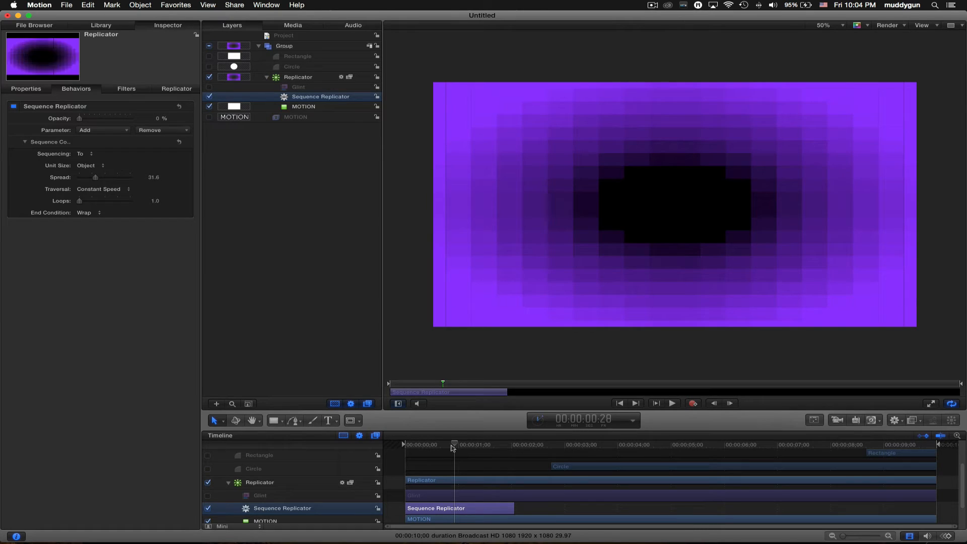
- Set Loops to 2, keep sequencing on To, and make the end condition Ping Pong
double_click(157, 202)
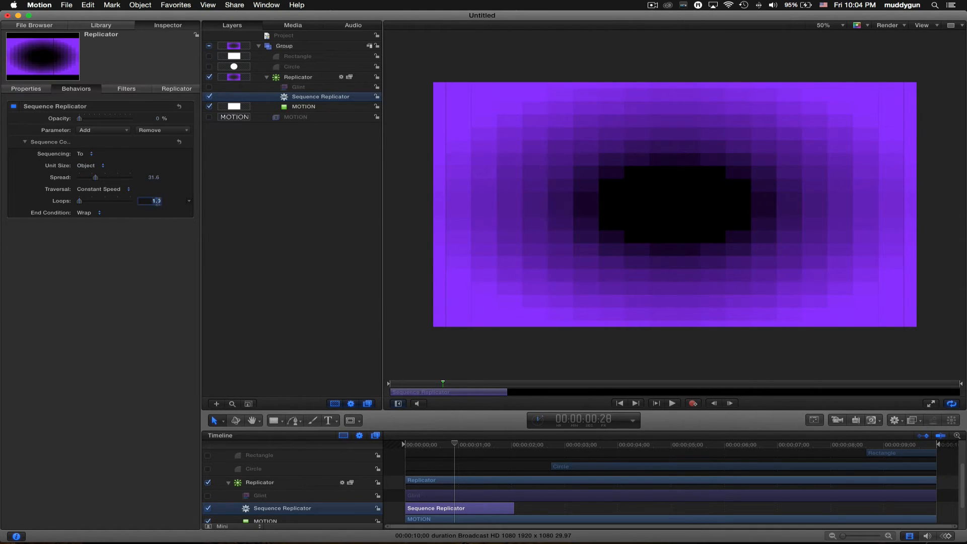
text(2)
key(Tab)
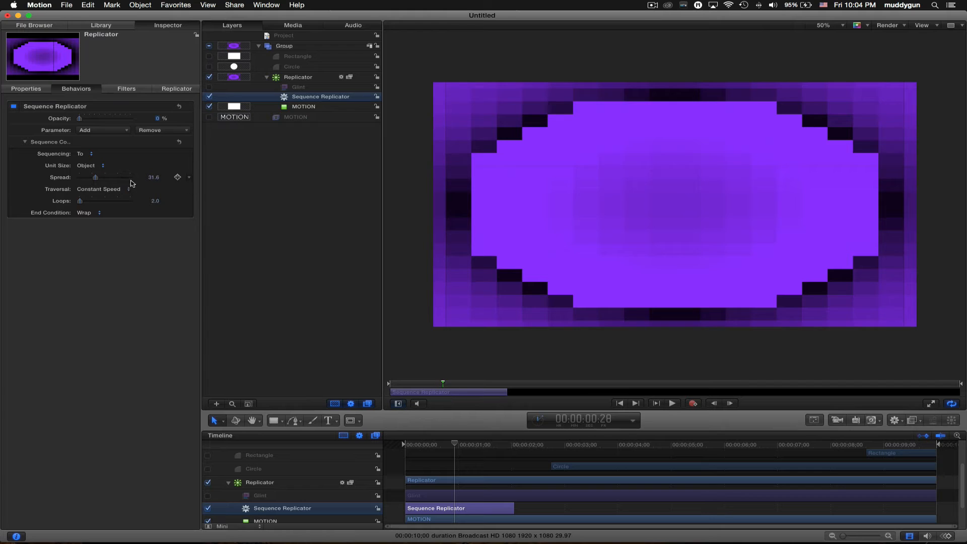
click(82, 155)
click(112, 221)
click(100, 213)
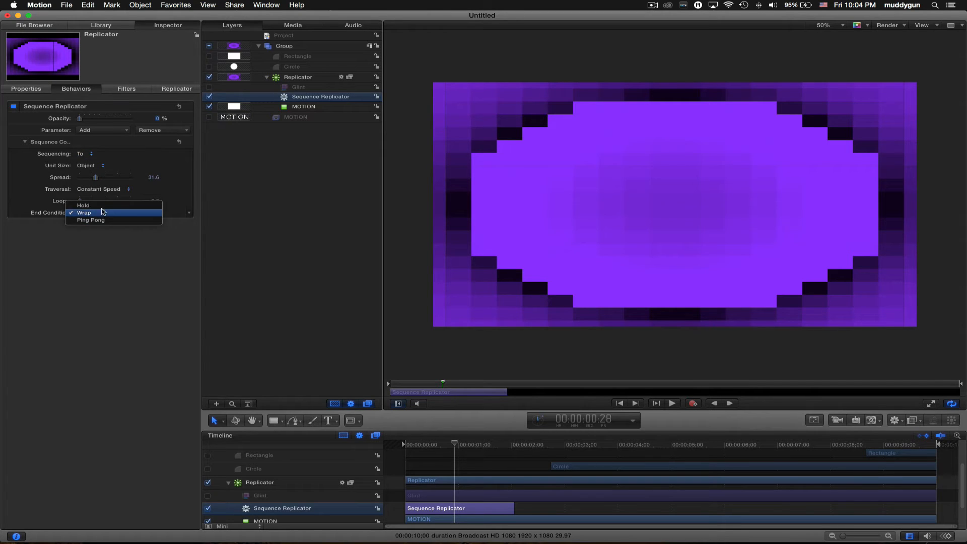
click(103, 222)
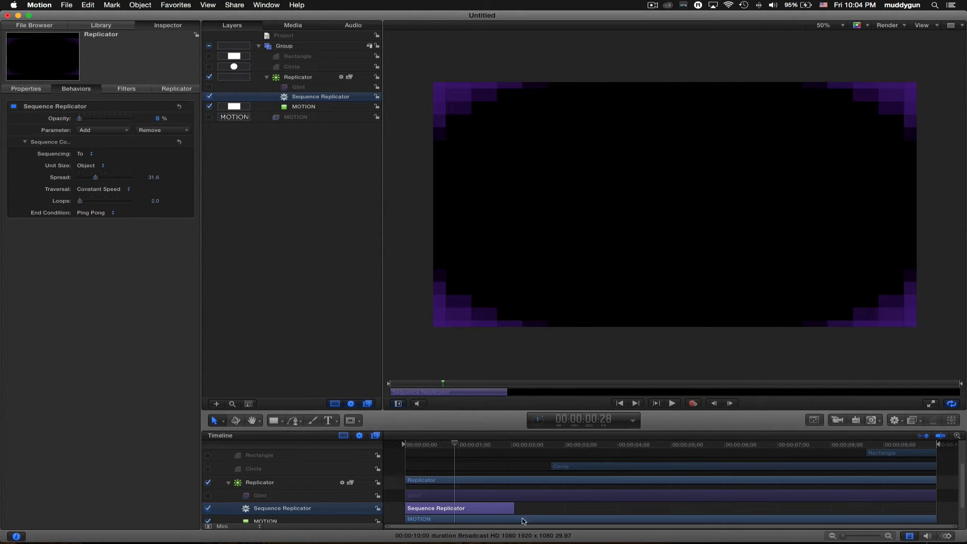
drag(454, 445, 395, 446)
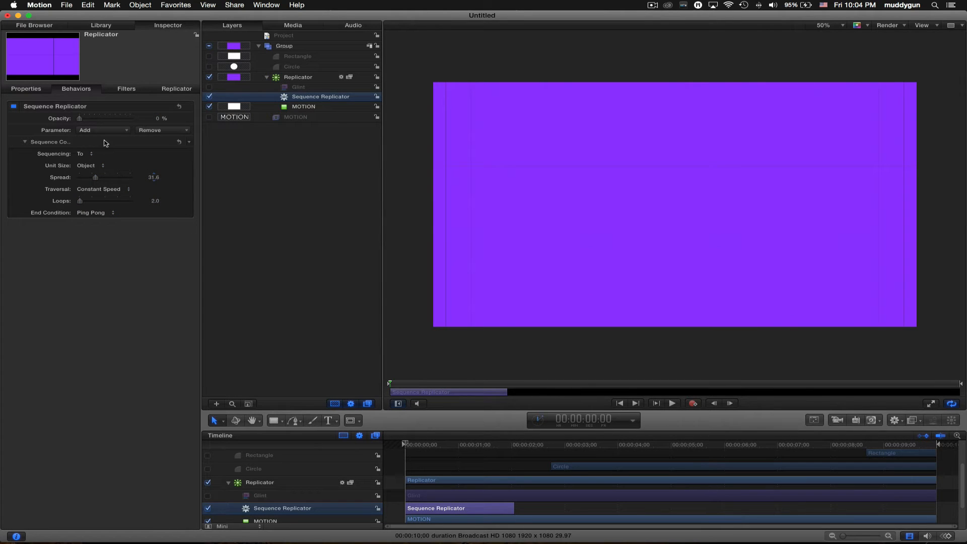
- Switch sequencing to From and trim the Sequence Replicator to end at one second
click(83, 153)
click(93, 160)
key(space)
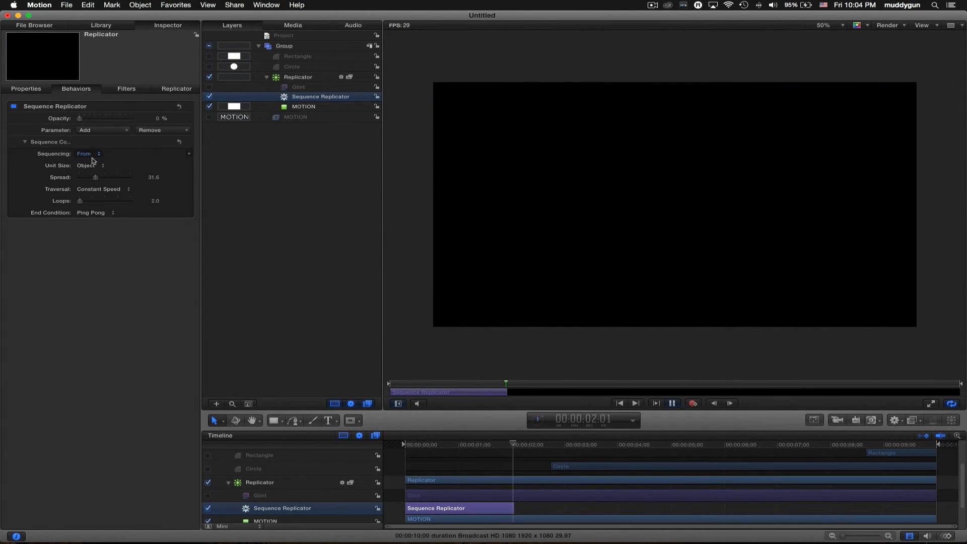
key(space)
drag(498, 447, 459, 450)
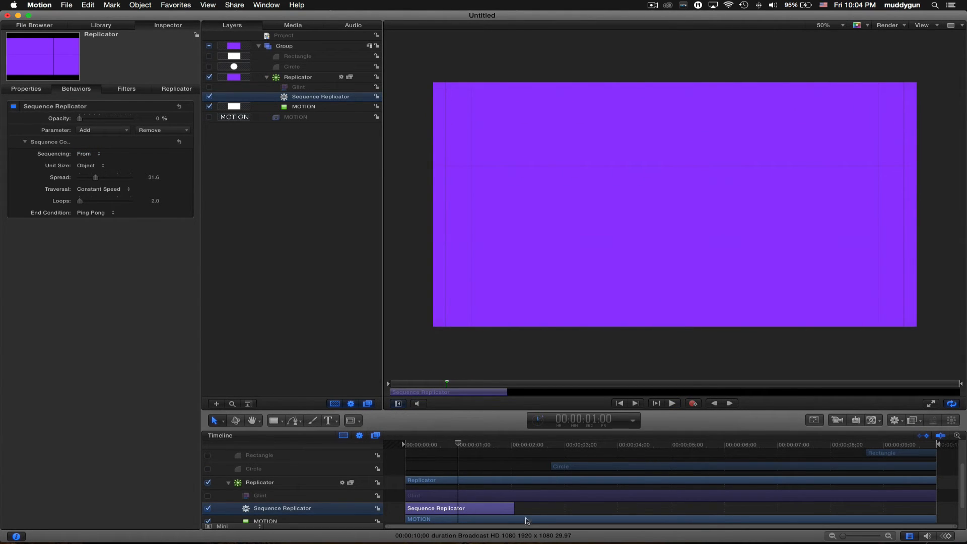
key(o)
- Trim the Replicator layer's end at frame 13 and play the shortened wipe
click(478, 480)
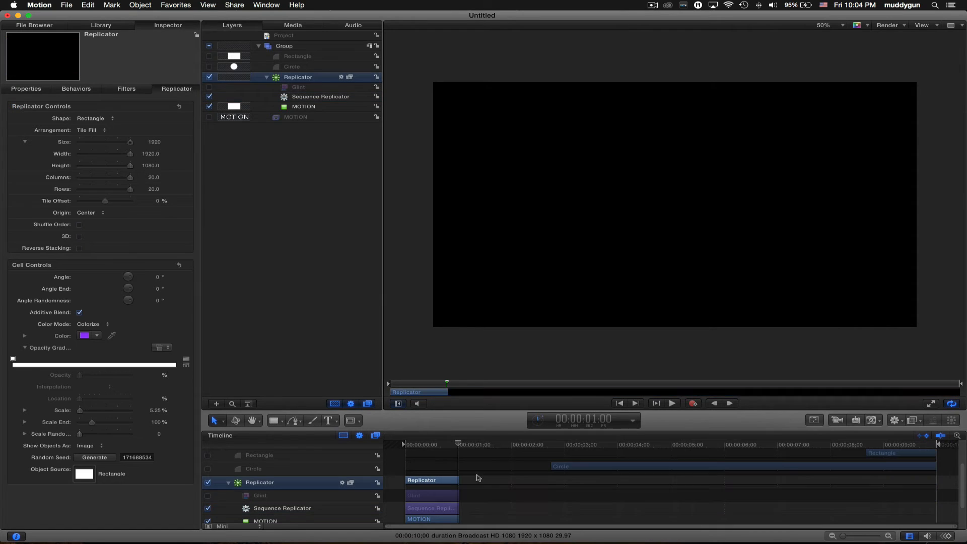
drag(457, 447, 376, 448)
key(space)
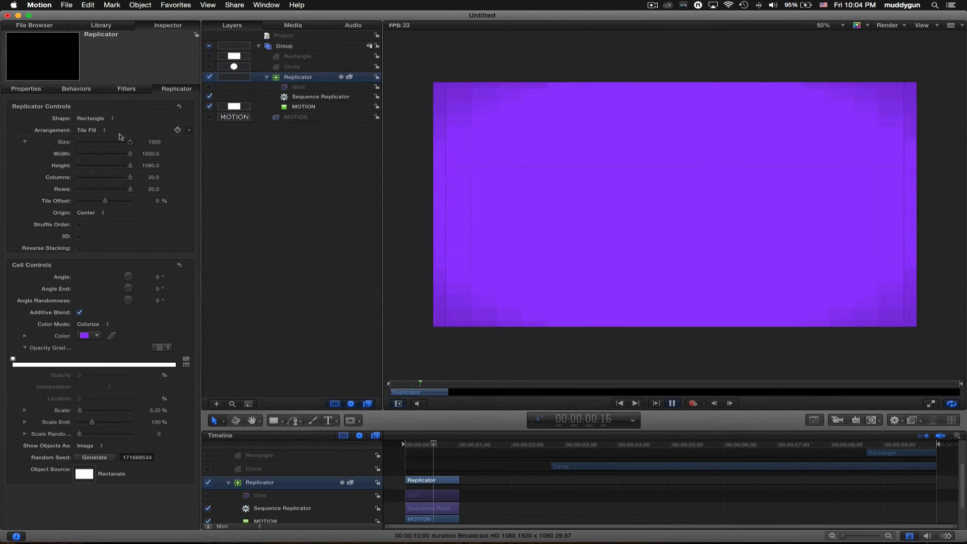
key(space)
drag(458, 452, 421, 445)
key(o)
key(space)
key(space)
key(space)
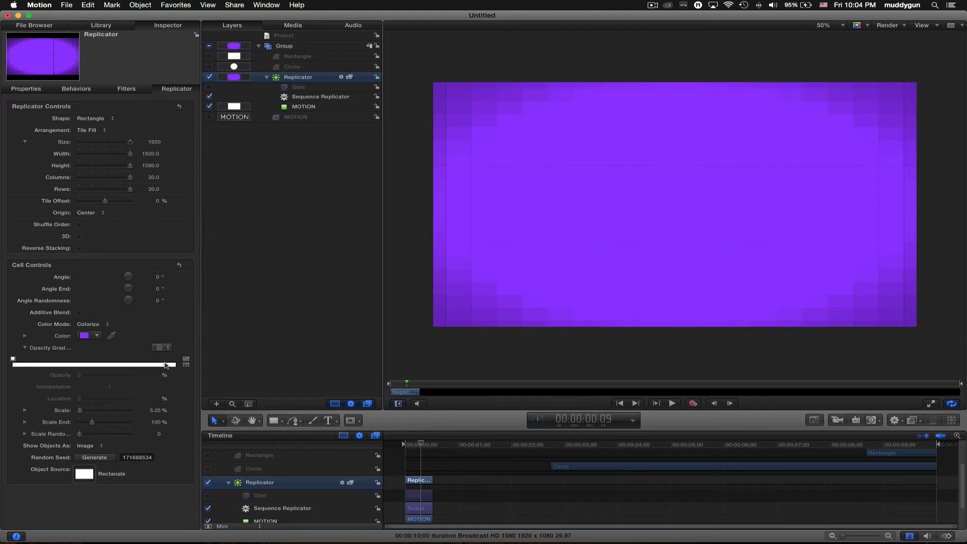
key(space)
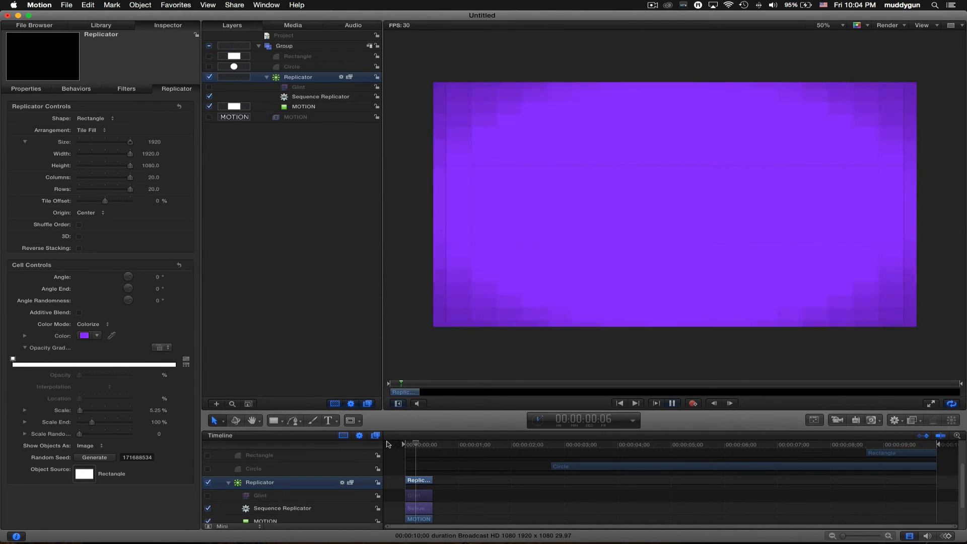
key(space)
- Scrub to frame 7 and try a larger tile grid size, then undo that change
click(422, 446)
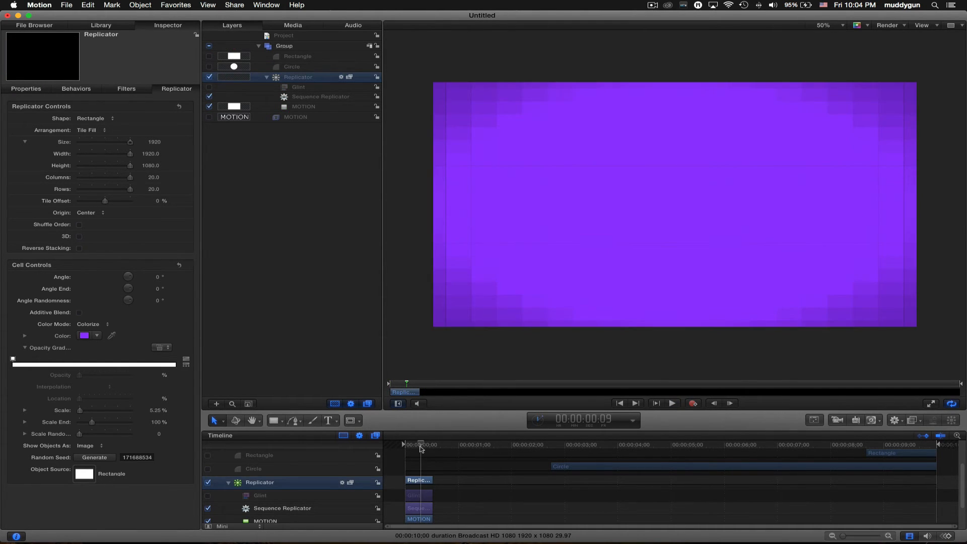
drag(421, 446, 417, 446)
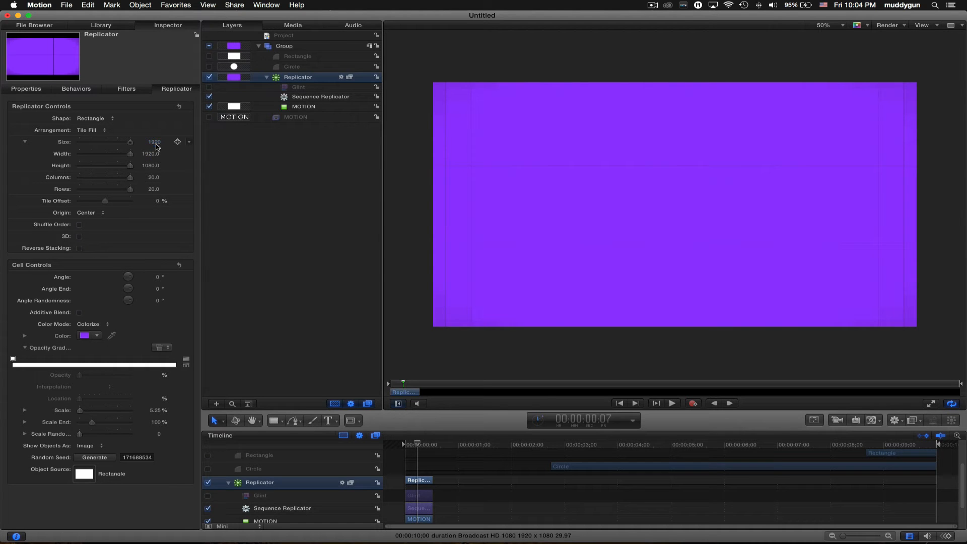
drag(156, 144, 164, 144)
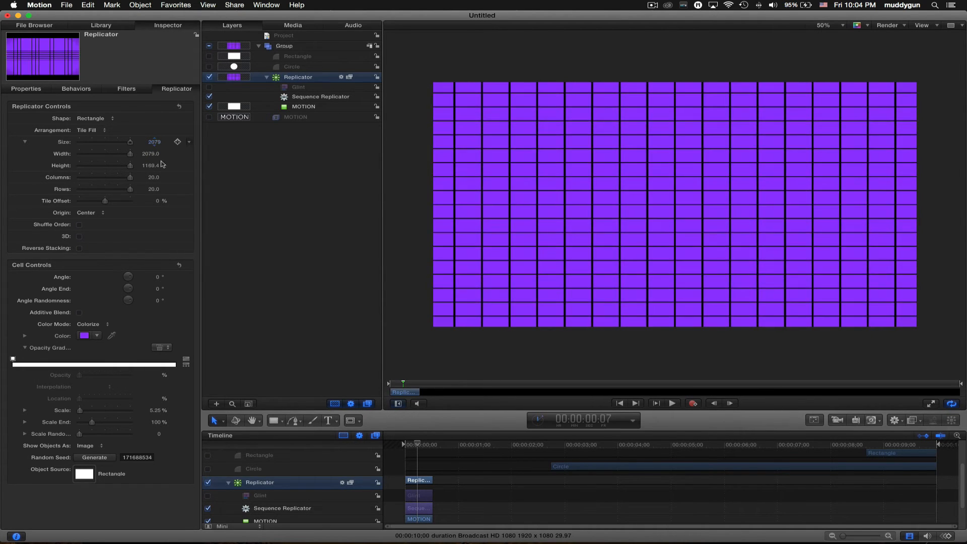
key(super+z)
- Increase the cell scale to 17.25% and preview the wipe's opening frames
drag(153, 410, 157, 410)
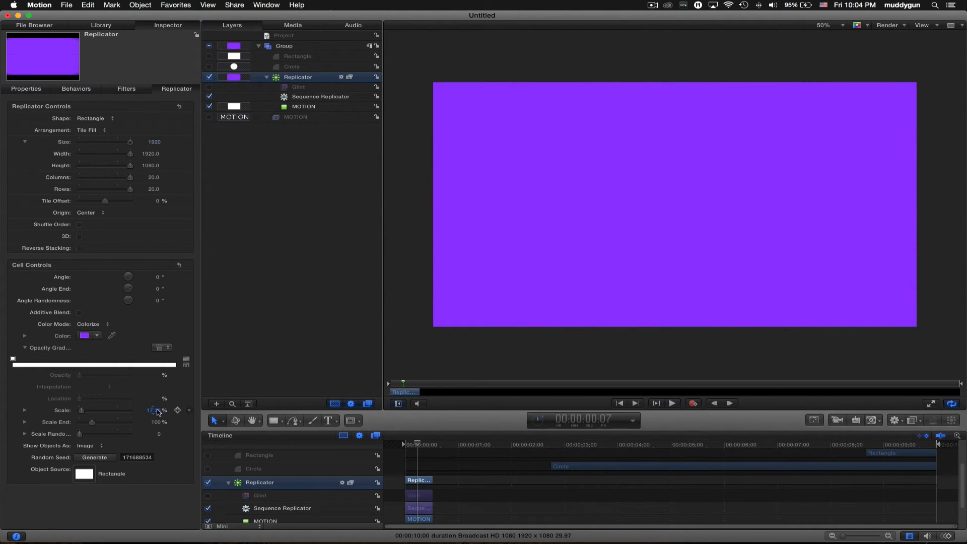
key(space)
key(space)
key(space)
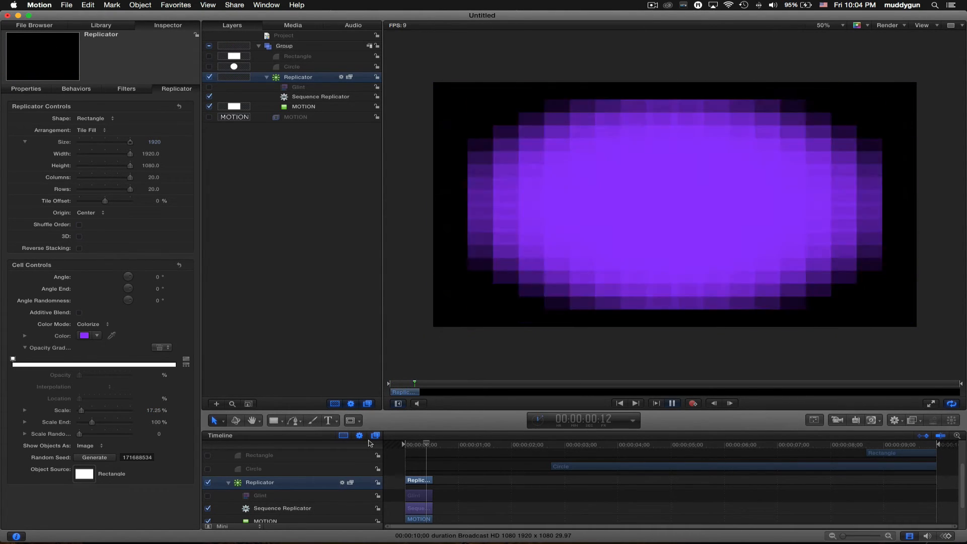
key(space)
click(414, 445)
drag(414, 445, 412, 447)
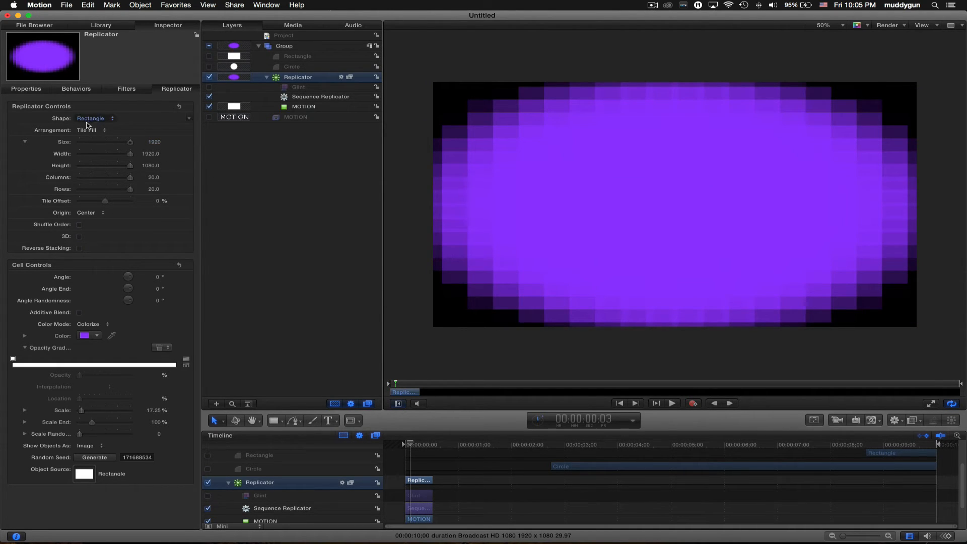
- Review the Glint filter and sequence replicator settings, then bring up the replication Origin choices
click(123, 93)
click(165, 91)
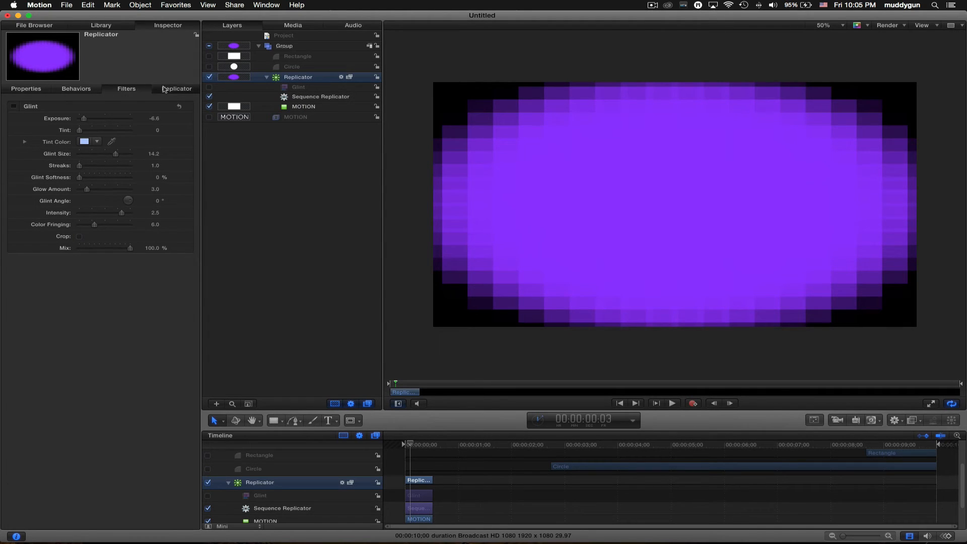
click(89, 91)
key(F4)
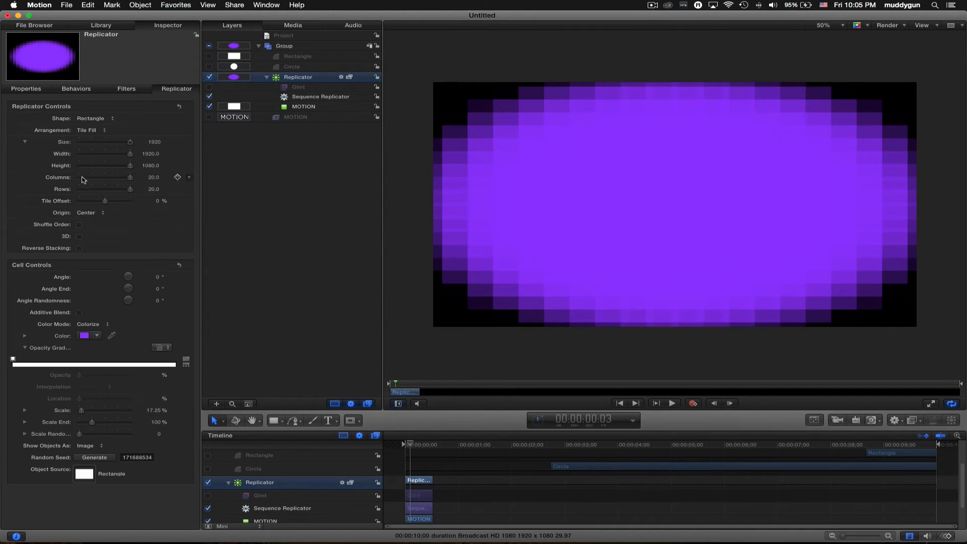
click(88, 213)
click(47, 213)
click(93, 213)
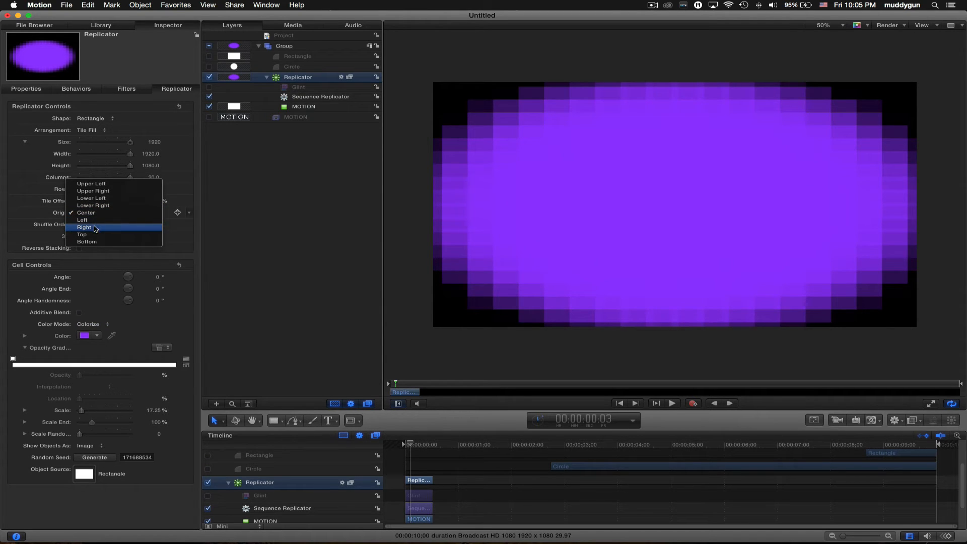
- Set the replicator Origin to Upper Left and play the wipe from the start
click(116, 187)
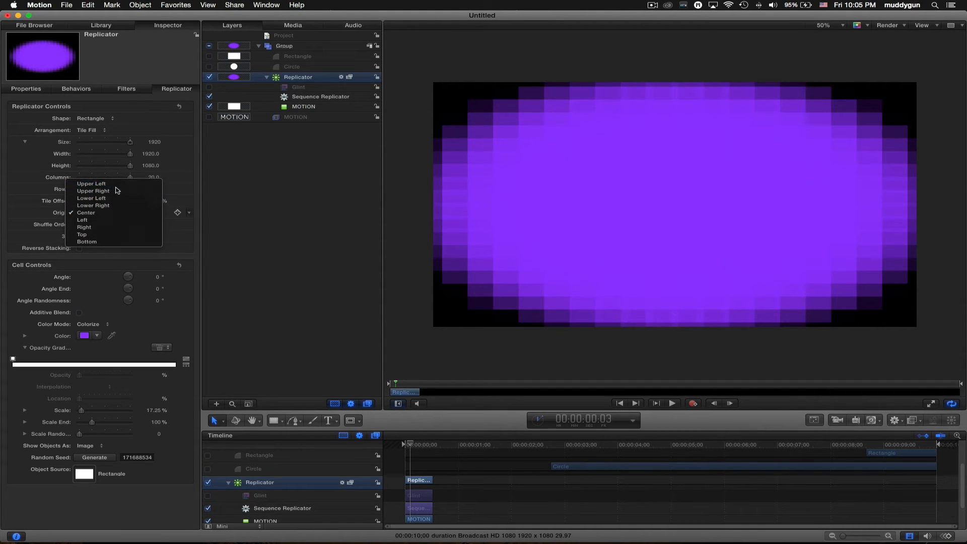
drag(410, 445, 383, 443)
key(space)
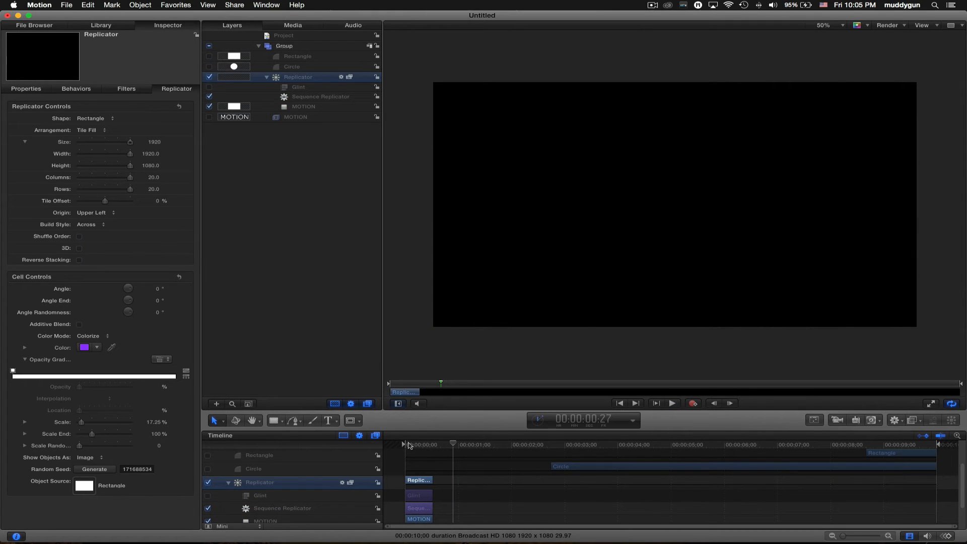
key(space)
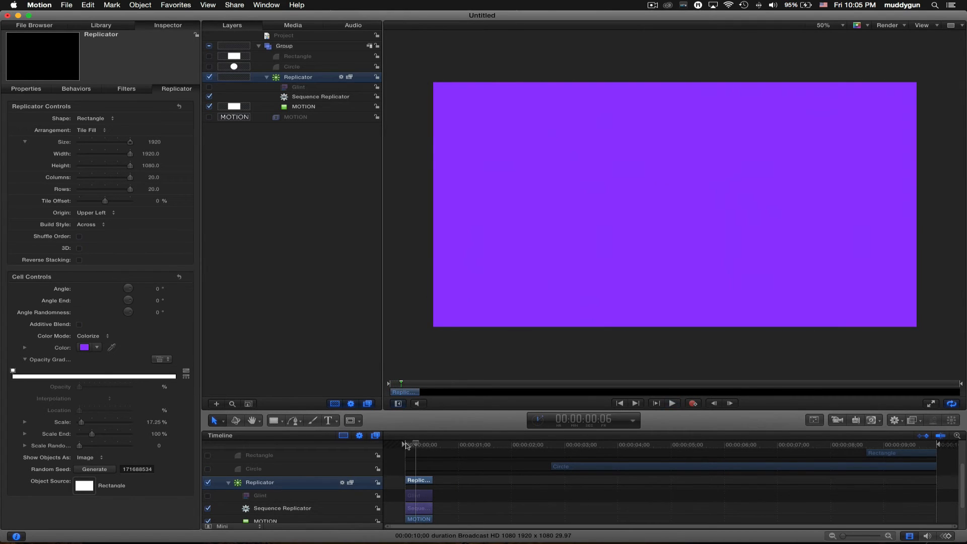
- Set the sequence replicator's Loops to 1 and preview the wipe
click(96, 89)
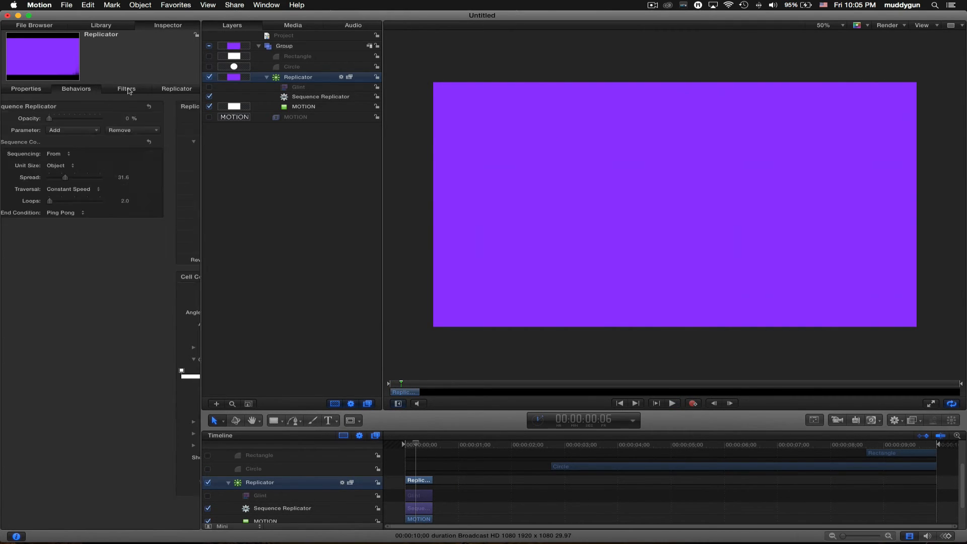
click(106, 90)
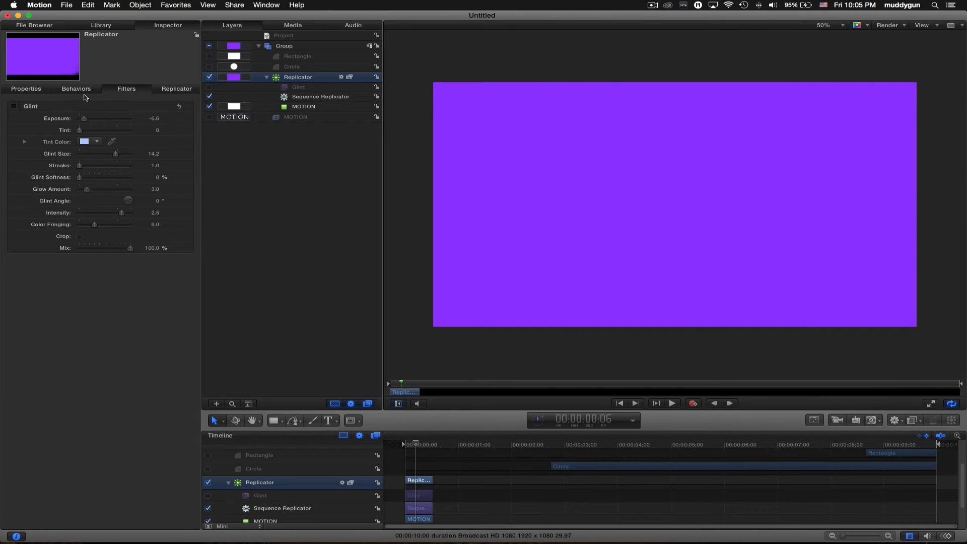
click(76, 88)
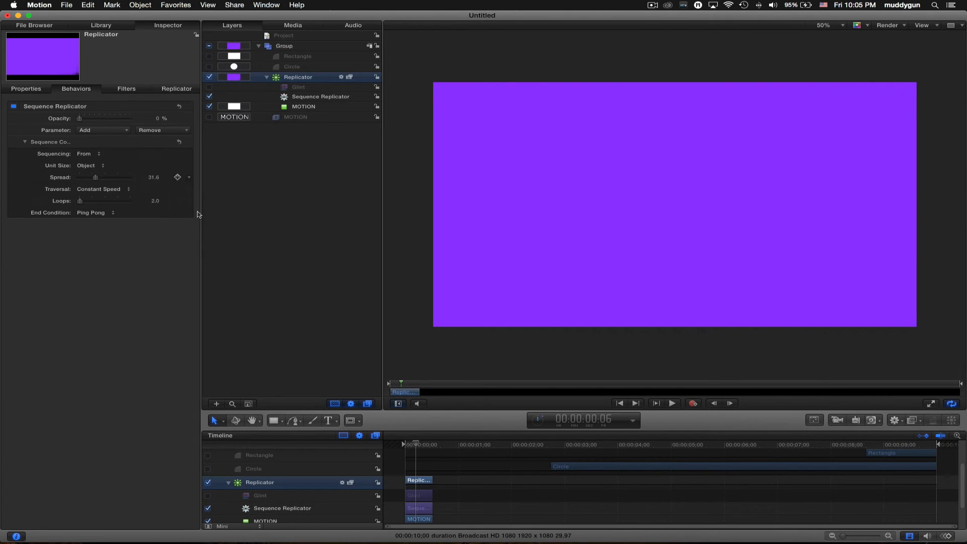
click(151, 201)
text(0)
key(Return)
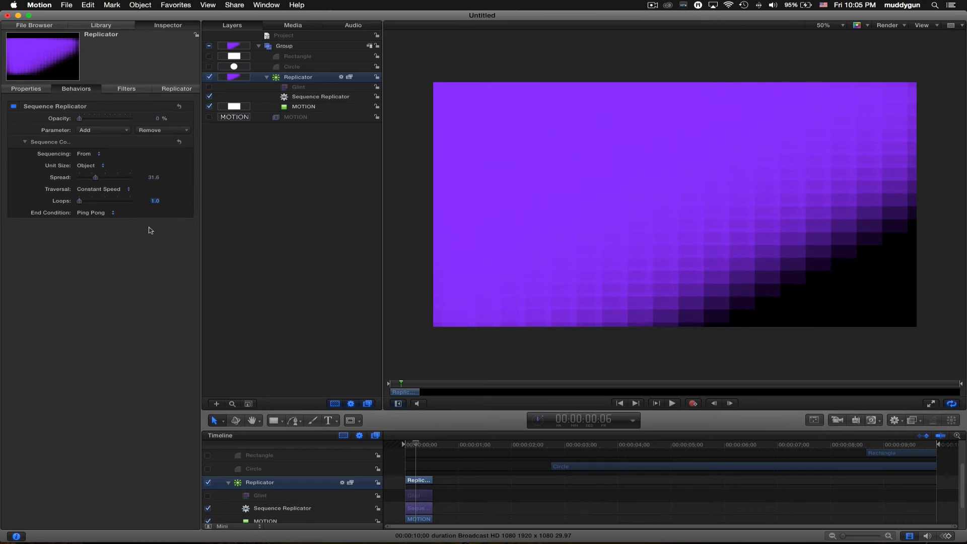
key(space)
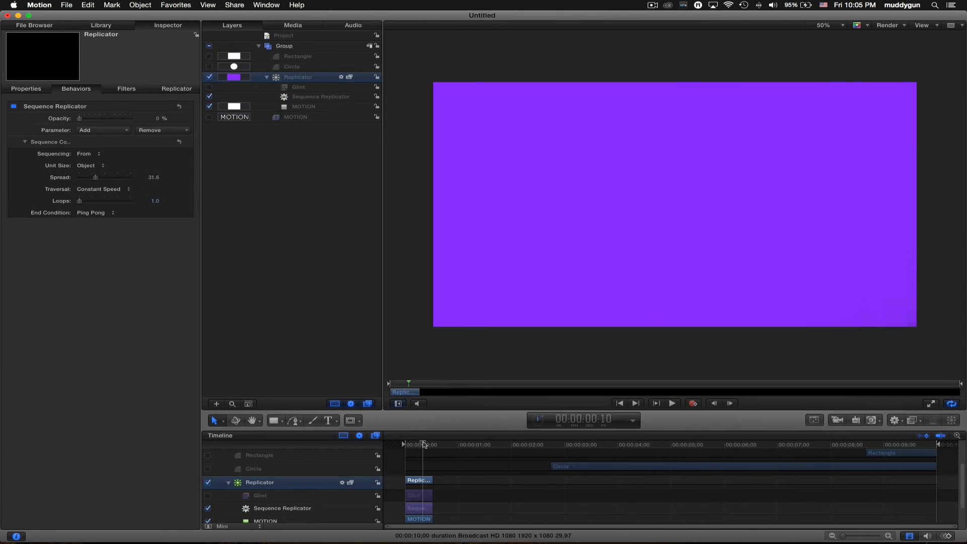
key(space)
- Try Through sequencing, then switch to Through Inverted and replay the diagonal sweep from the start
click(97, 154)
click(97, 161)
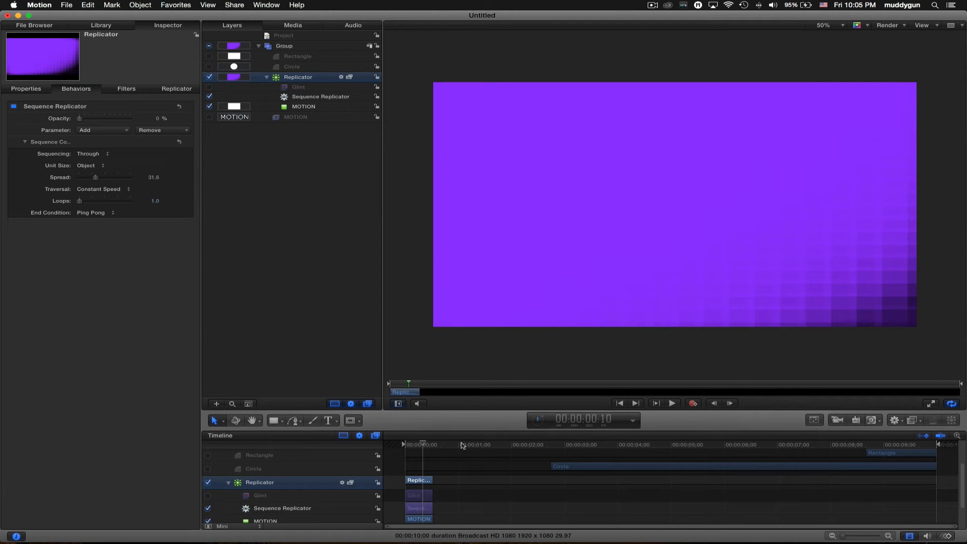
key(space)
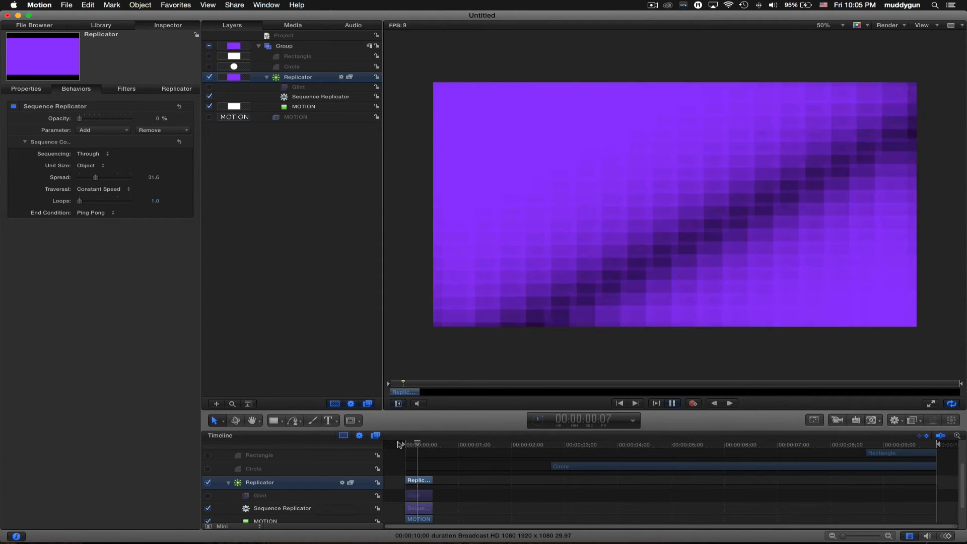
key(space)
click(97, 154)
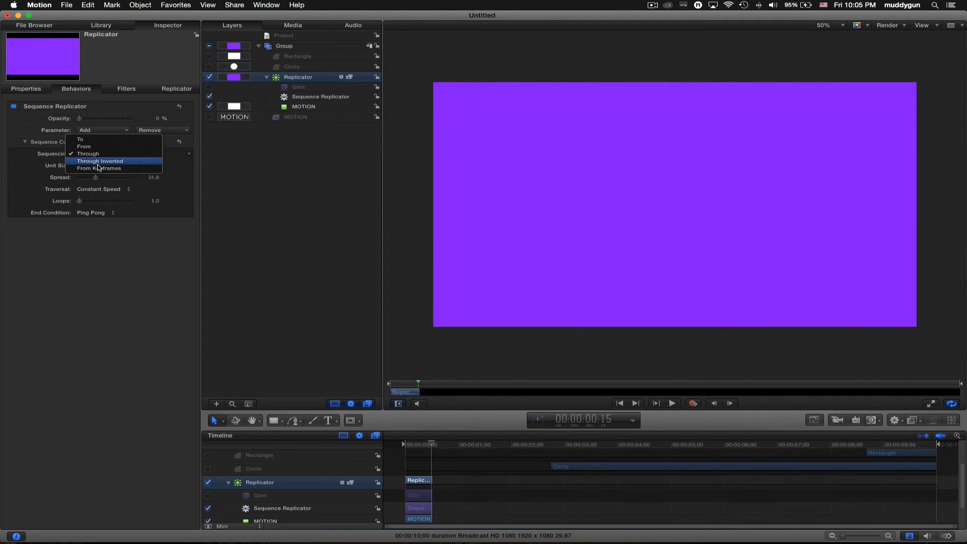
click(99, 162)
key(space)
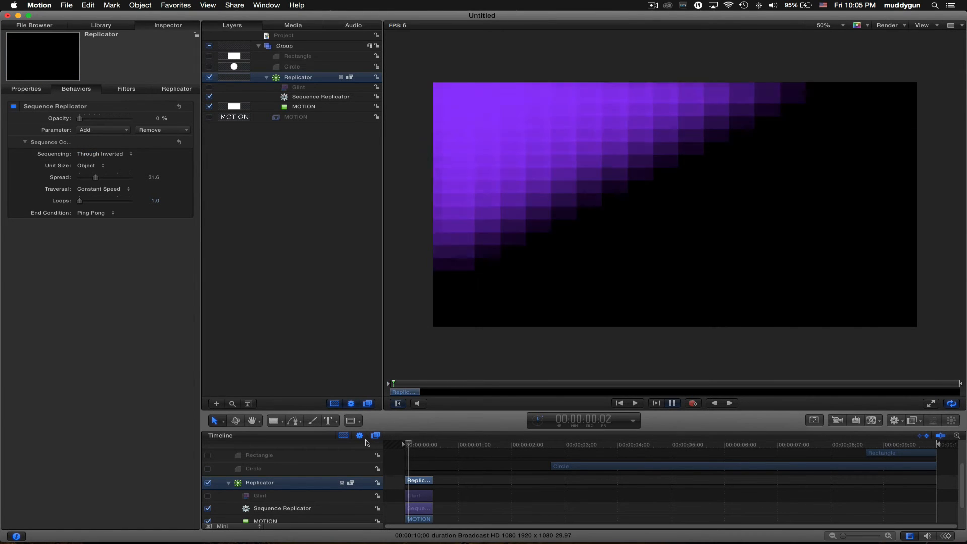
key(space)
key(Home)
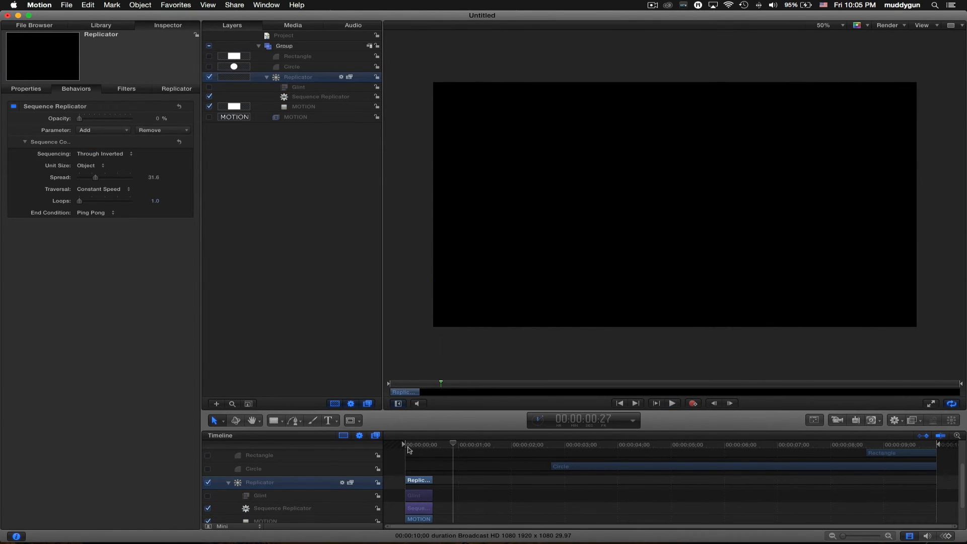
key(space)
key(space)
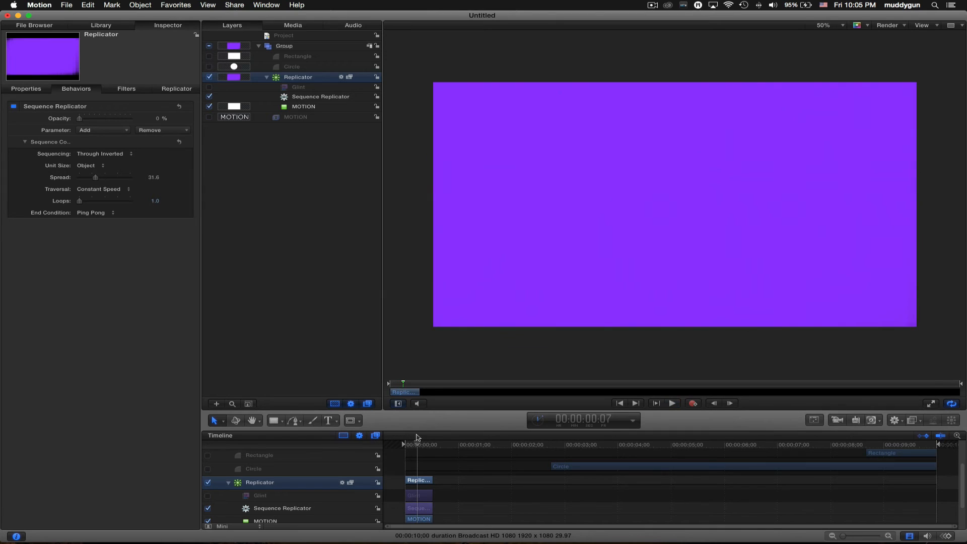
drag(416, 443, 412, 444)
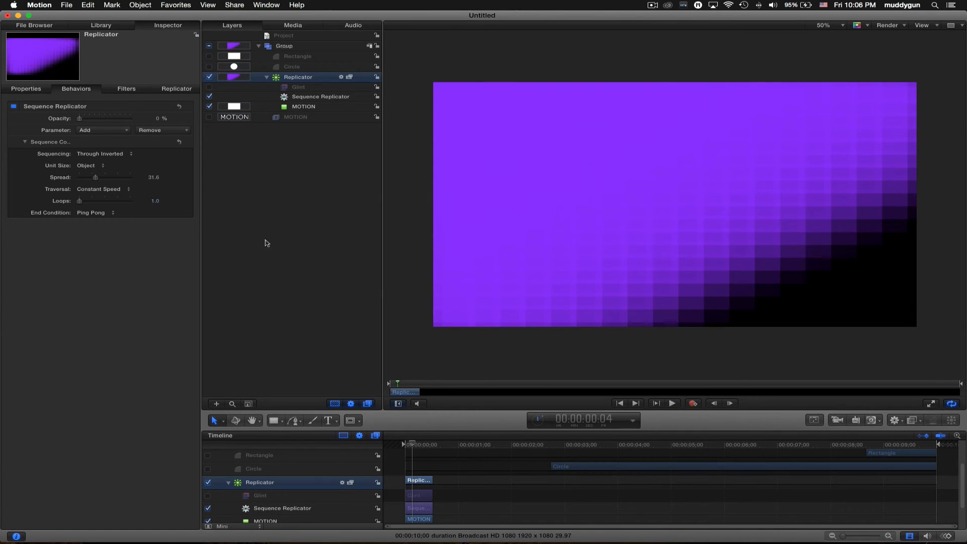
click(297, 57)
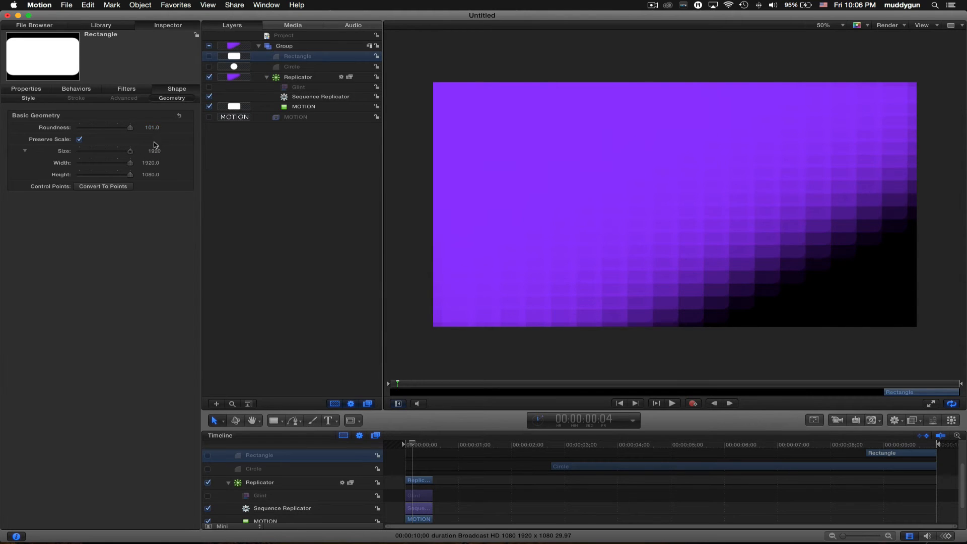
- Raise the rectangle cells' roundness to 460 and preview the wipe at frame 11
drag(155, 132, 152, 127)
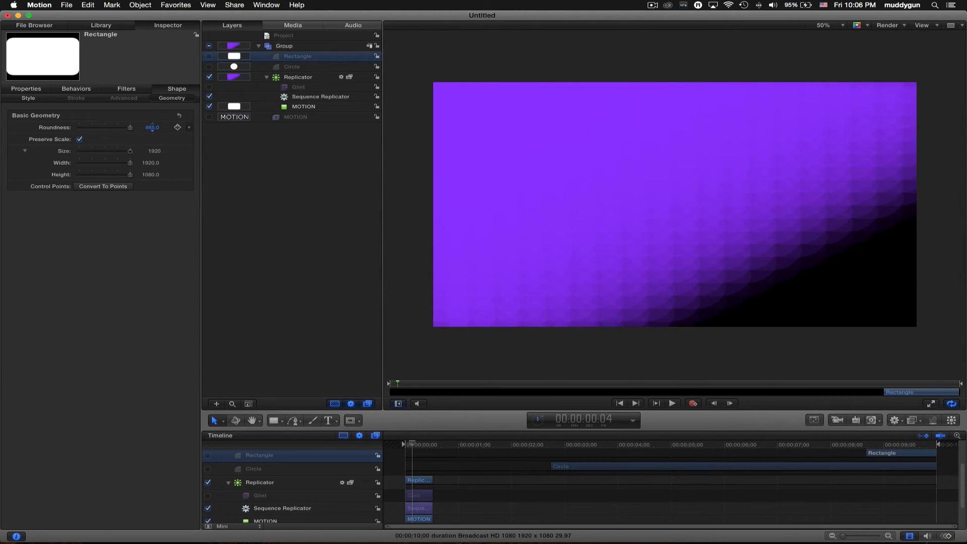
key(space)
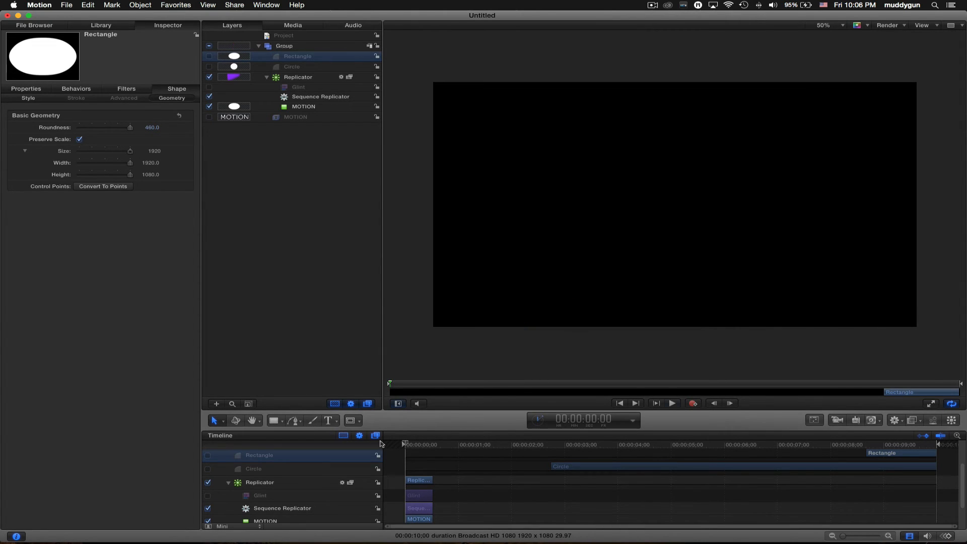
key(space)
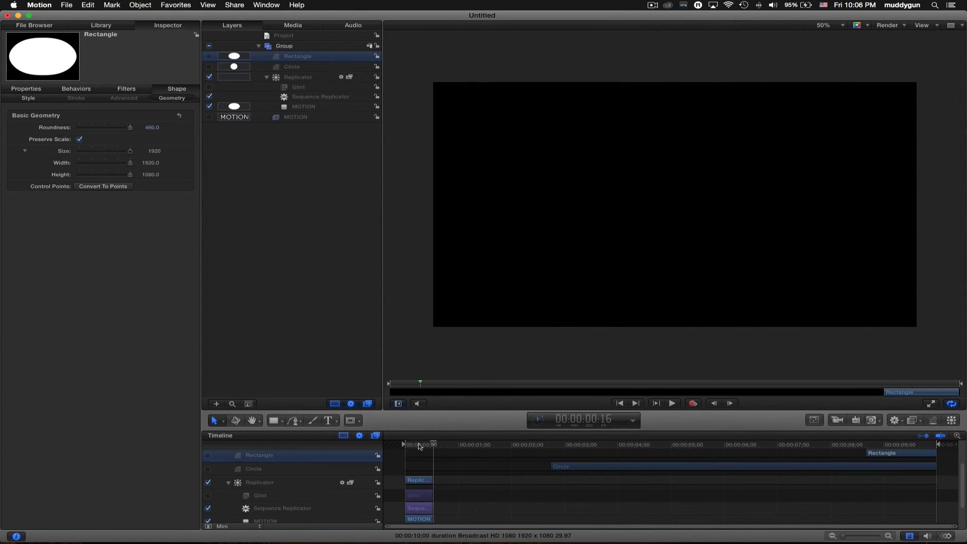
drag(420, 443, 426, 443)
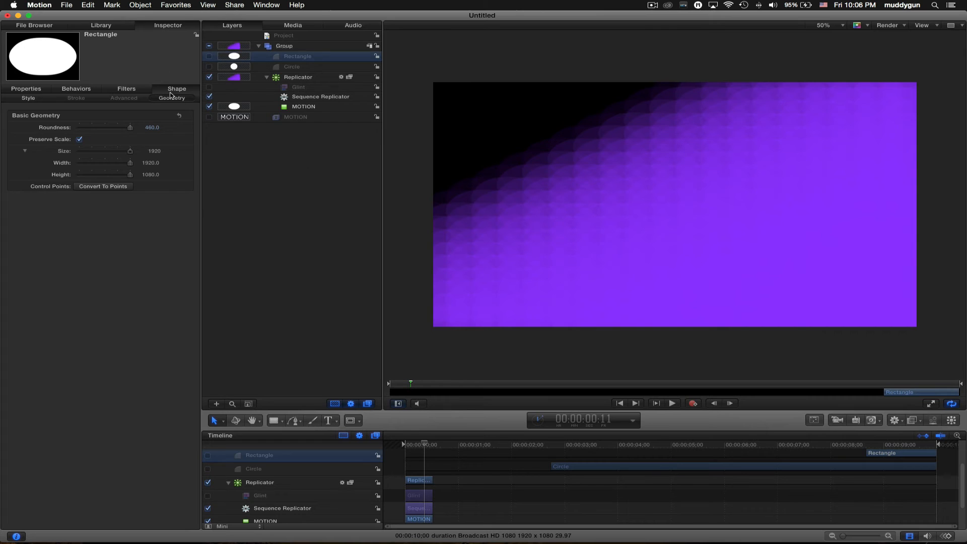
- Feather the rectangle cell to 458 and preview the softened purple wipe
click(27, 98)
mouse_move(157, 174)
mouse_down()
mouse_move(166, 174)
mouse_move(152, 175)
mouse_up()
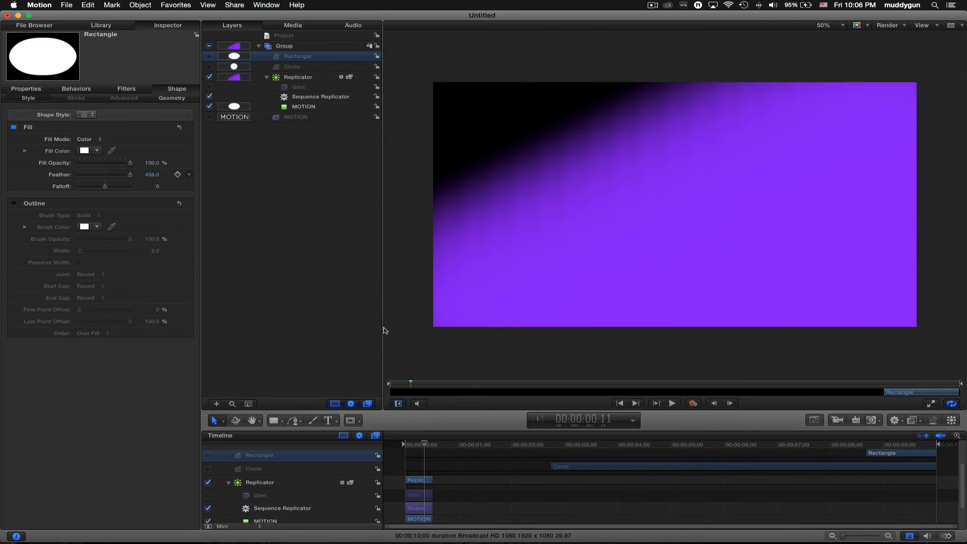
key(space)
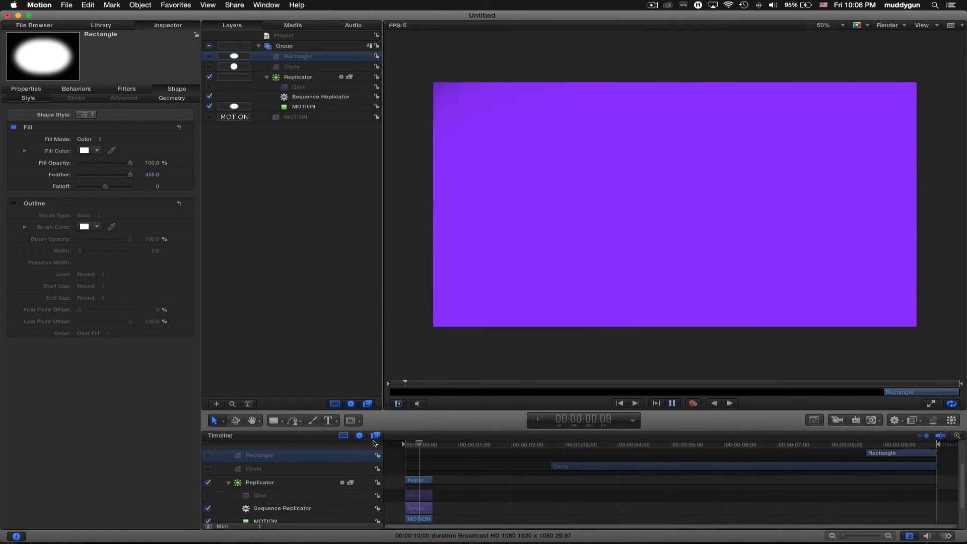
key(space)
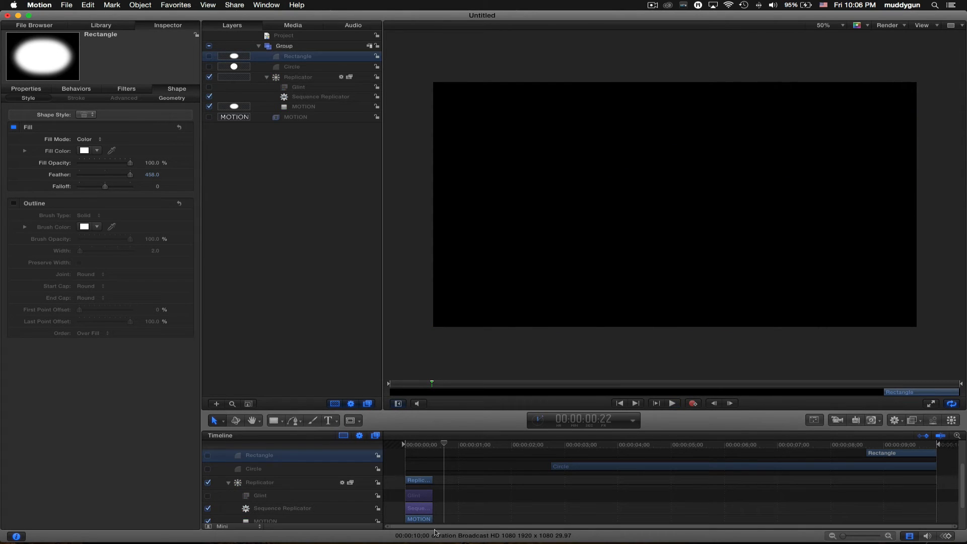
drag(426, 445, 423, 445)
click(172, 98)
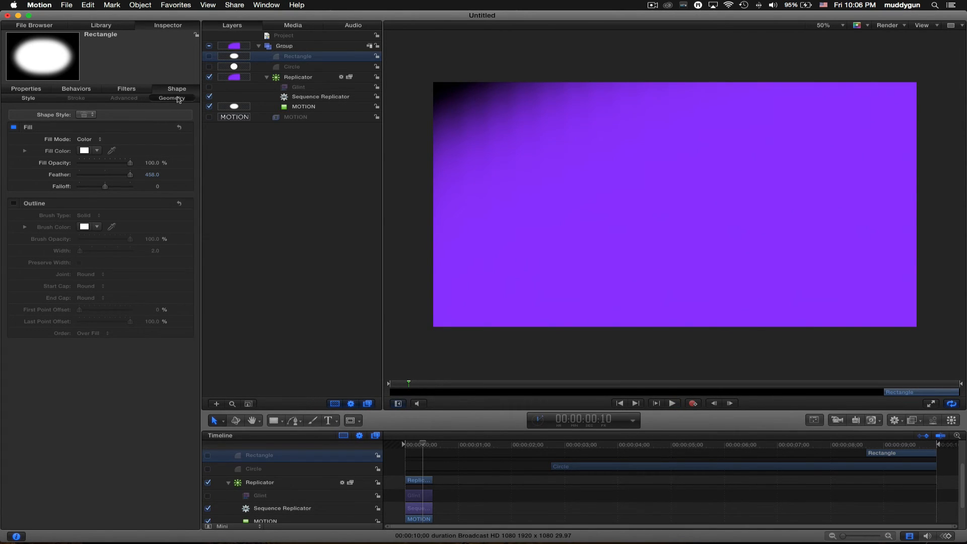
click(300, 78)
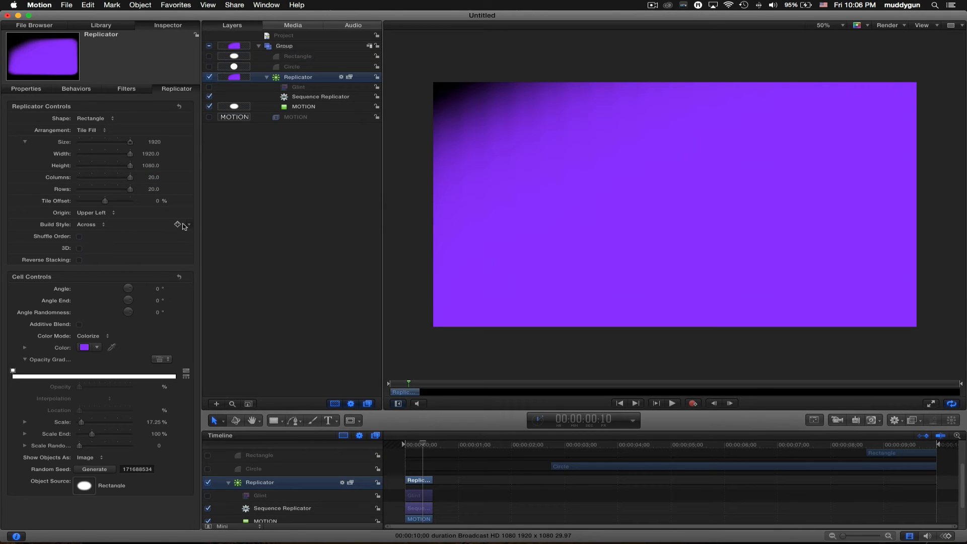
- Replay the wipe from the start and scrub back to a fully purple frame
click(400, 446)
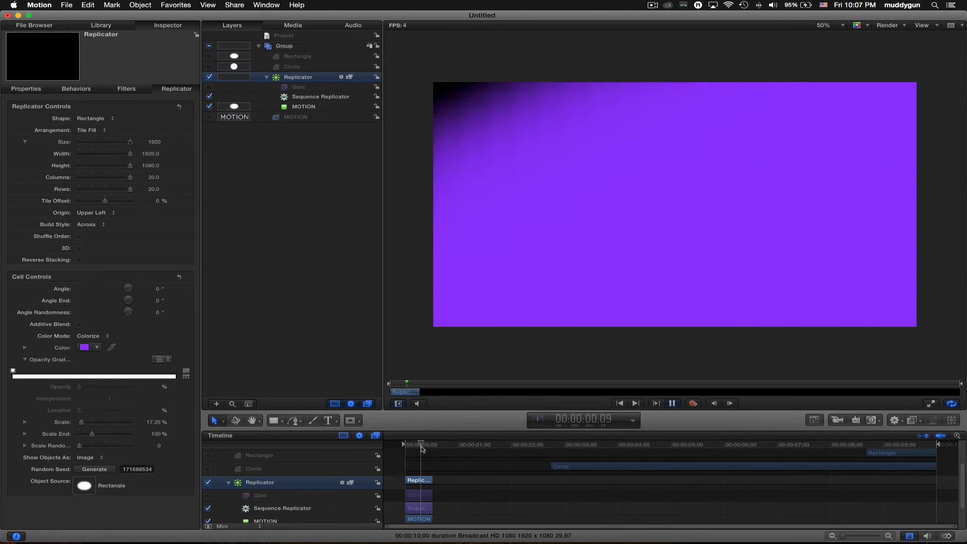
key(space)
click(425, 446)
drag(426, 446, 421, 446)
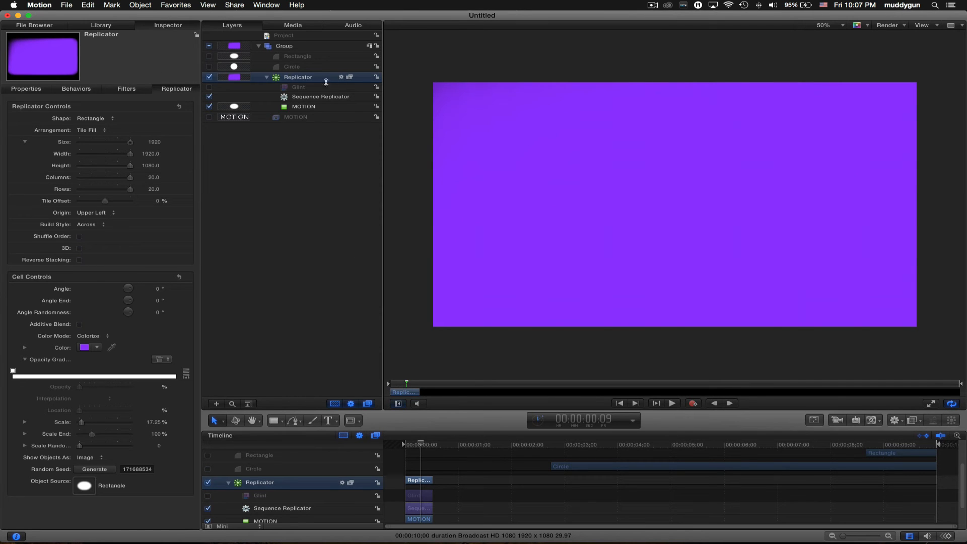
click(307, 88)
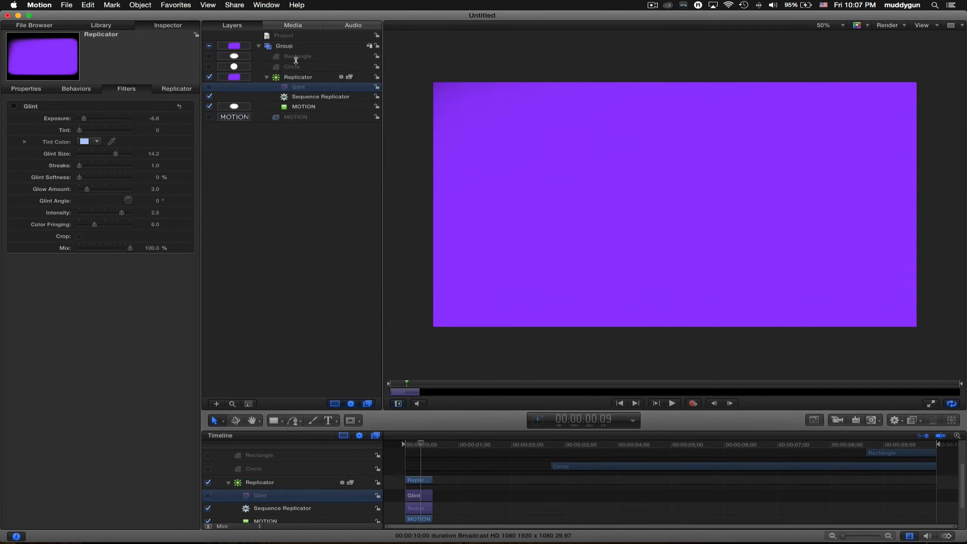
- Set the Rectangle's Feather to 0 and preview the crisp rounded-tile wipe
click(296, 57)
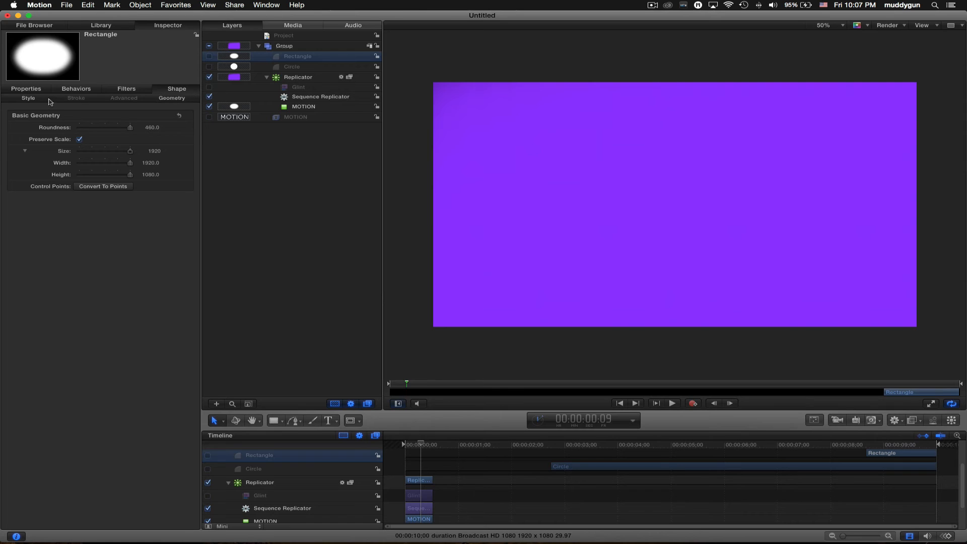
click(31, 98)
click(156, 175)
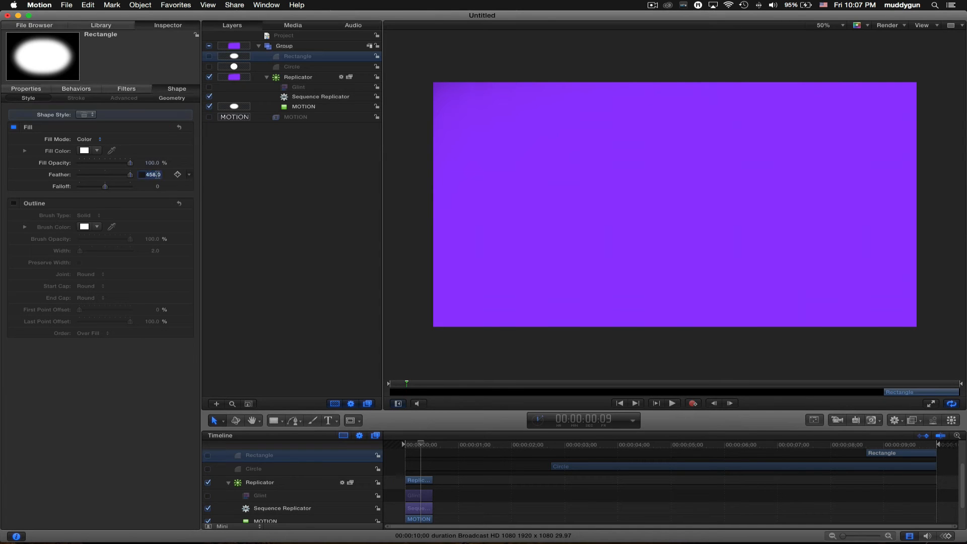
text(0)
key(Return)
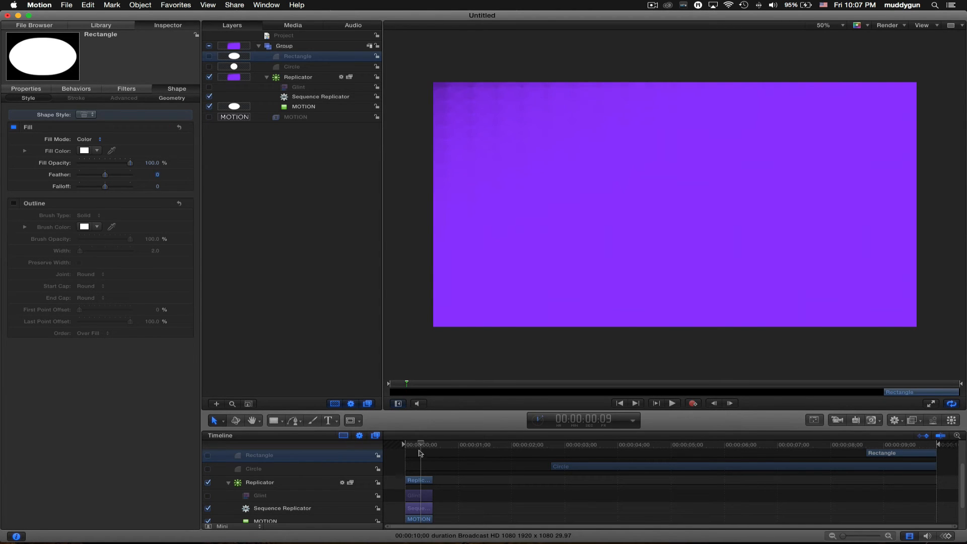
key(space)
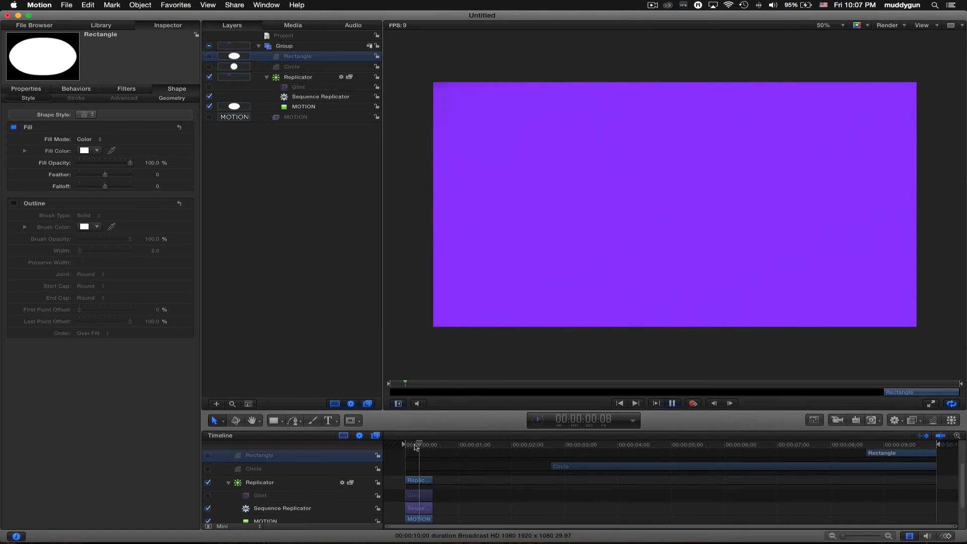
key(space)
drag(426, 450, 428, 444)
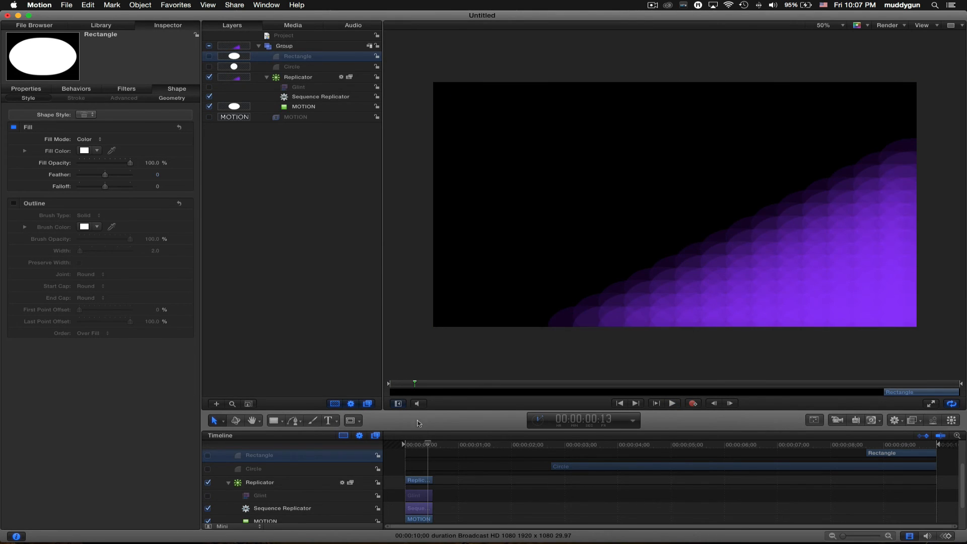
click(302, 77)
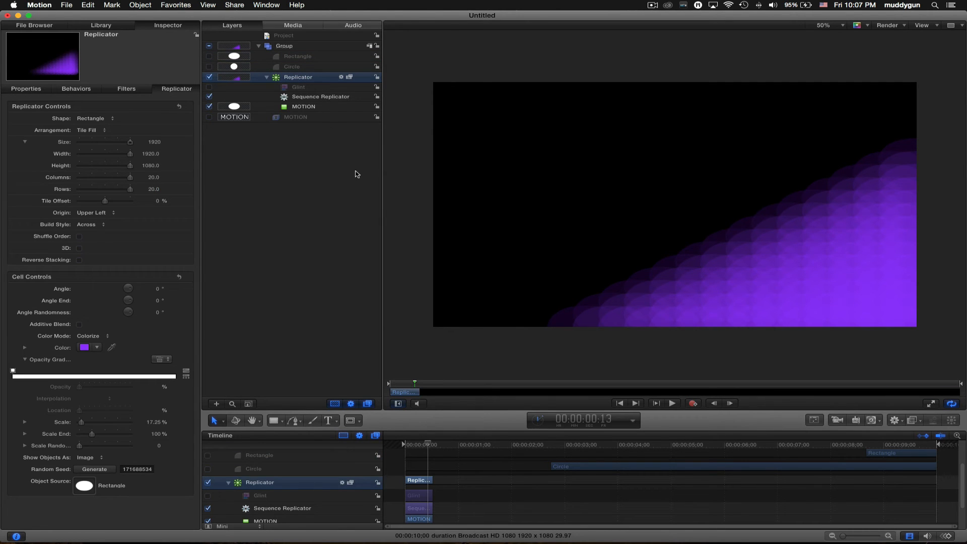
click(421, 445)
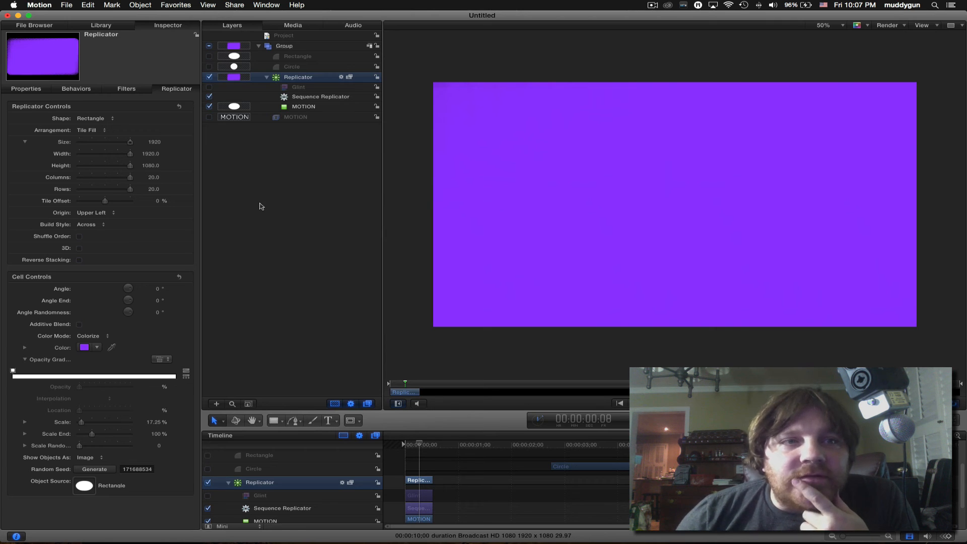
mouse_move(420, 448)
mouse_down()
mouse_move(399, 448)
mouse_move(427, 448)
mouse_up()
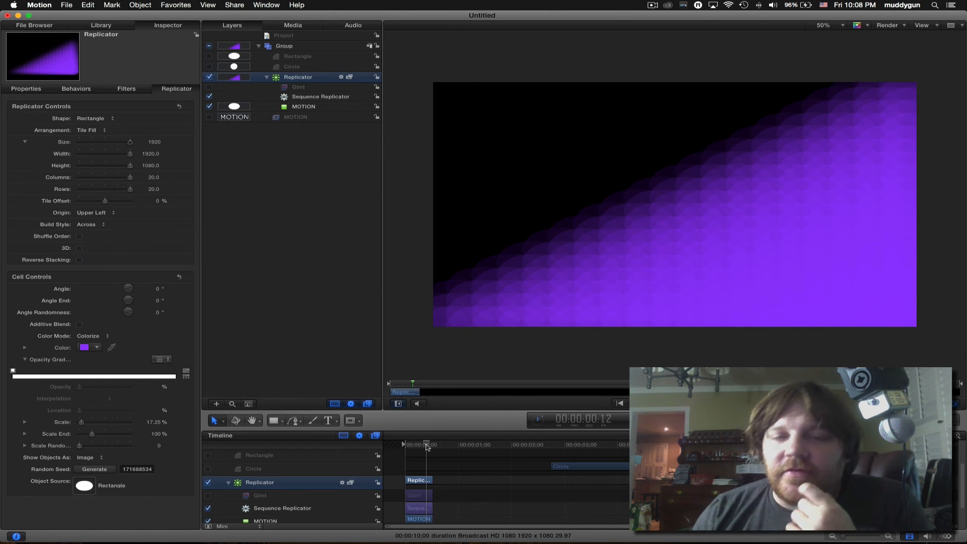
mouse_move(427, 448)
mouse_down()
mouse_move(409, 446)
mouse_move(425, 445)
mouse_up()
scroll(412, 445, down, 2)
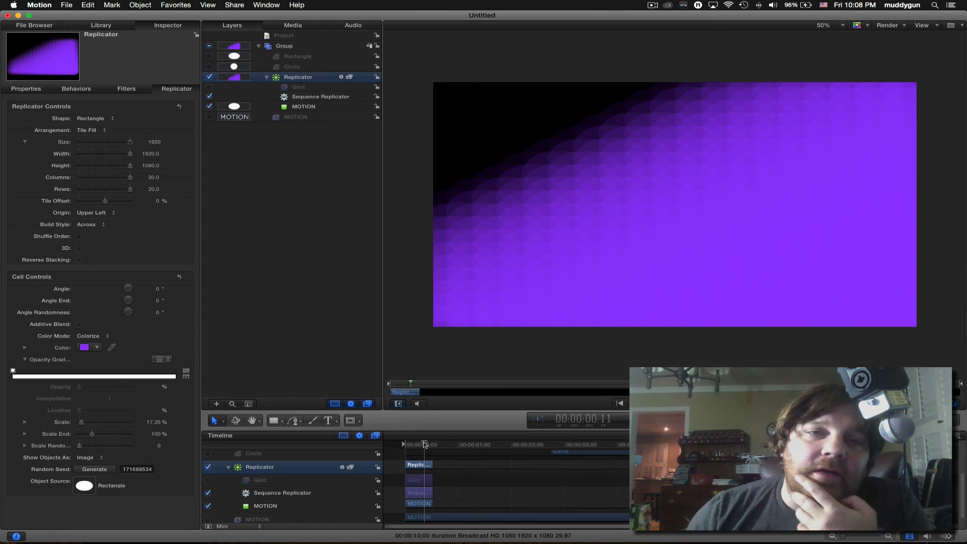
drag(425, 445, 428, 445)
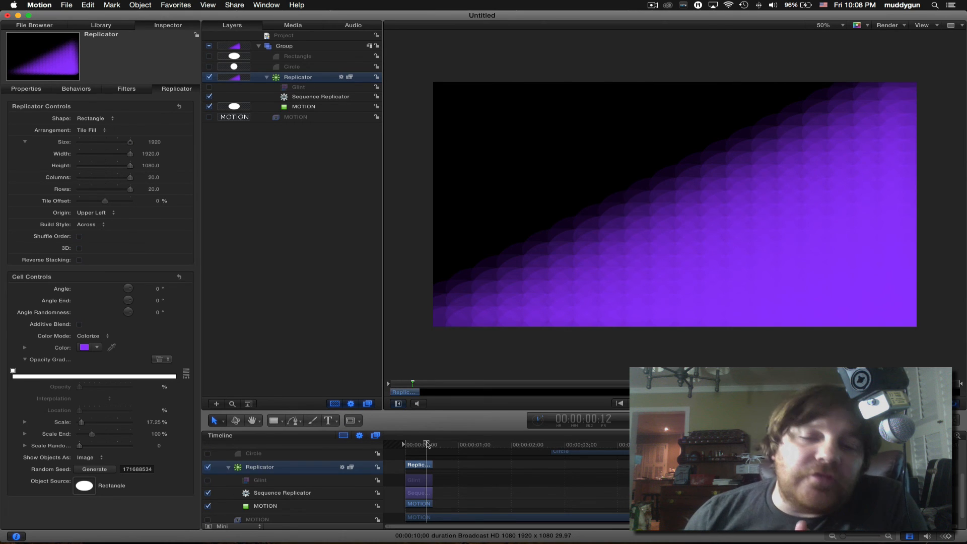
drag(427, 444, 413, 448)
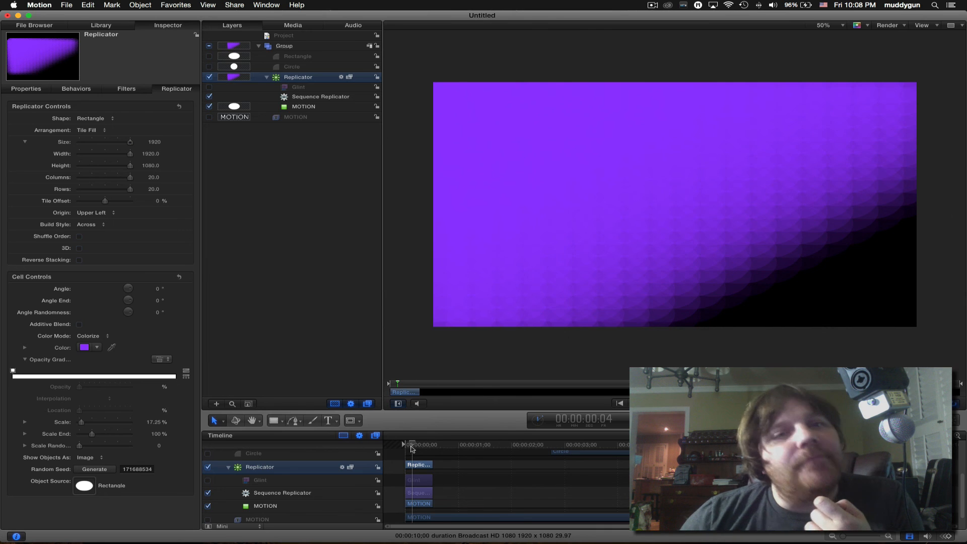
drag(418, 448, 426, 448)
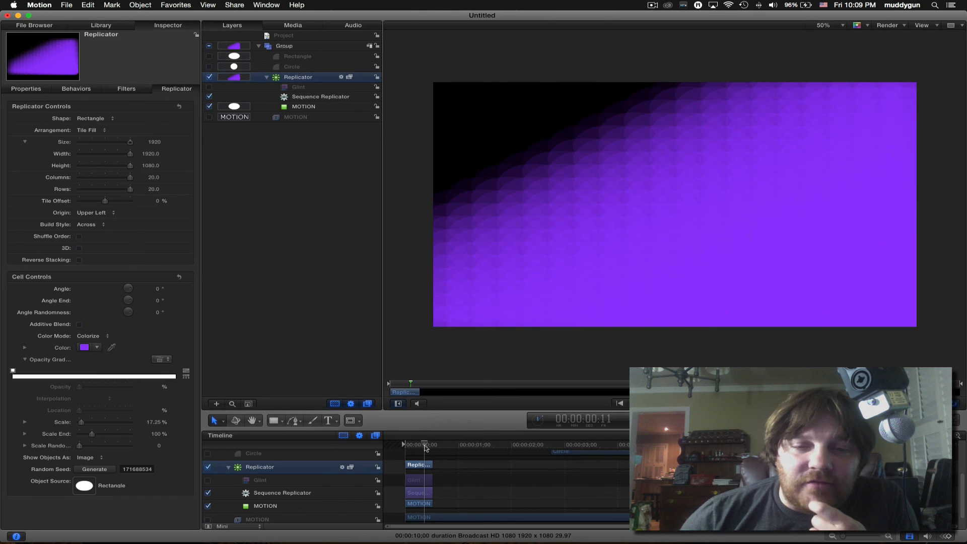
mouse_move(425, 447)
mouse_down()
mouse_move(410, 450)
mouse_move(428, 446)
mouse_up()
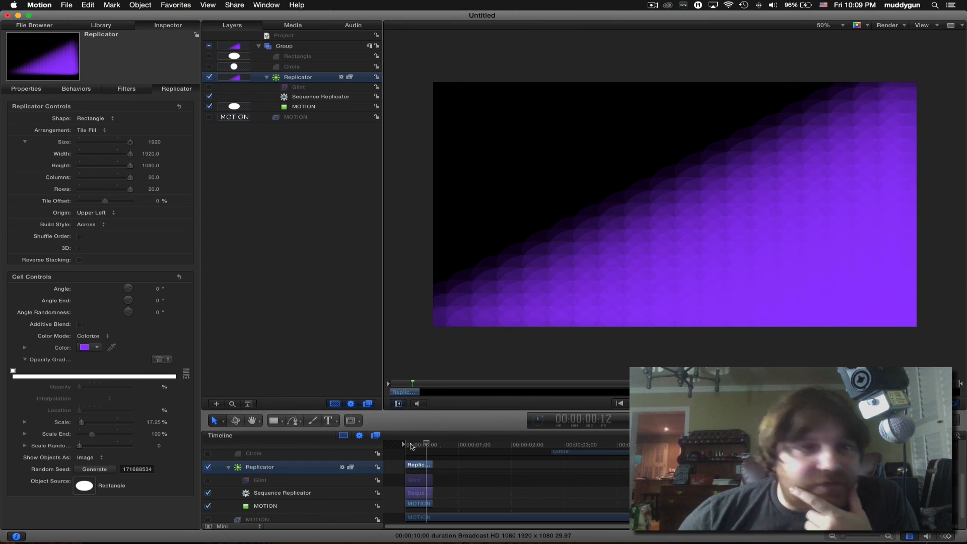
click(410, 447)
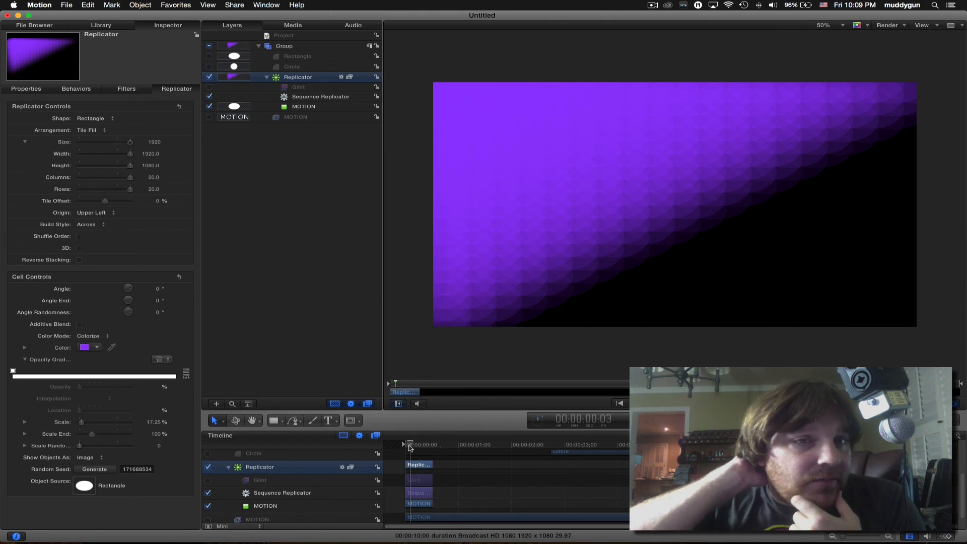
drag(411, 448, 431, 448)
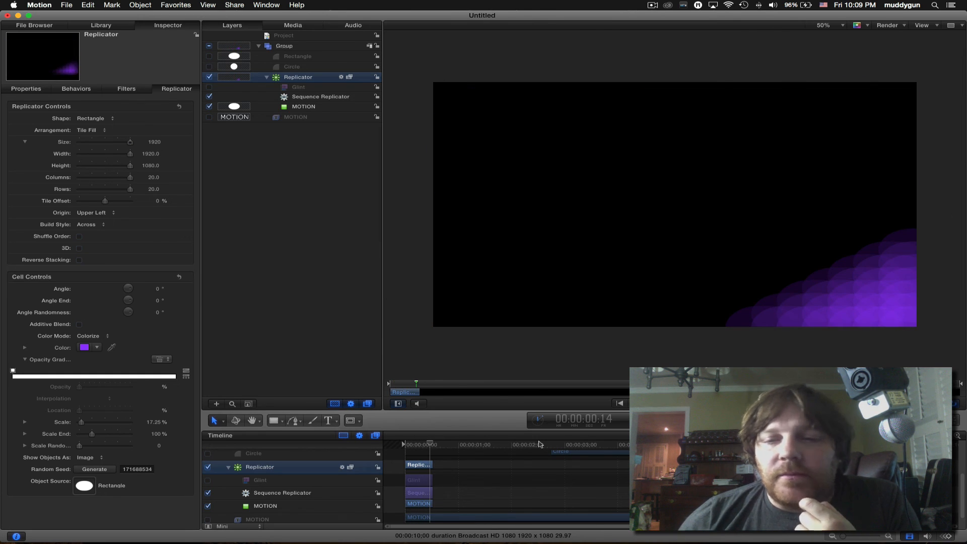
click(652, 5)
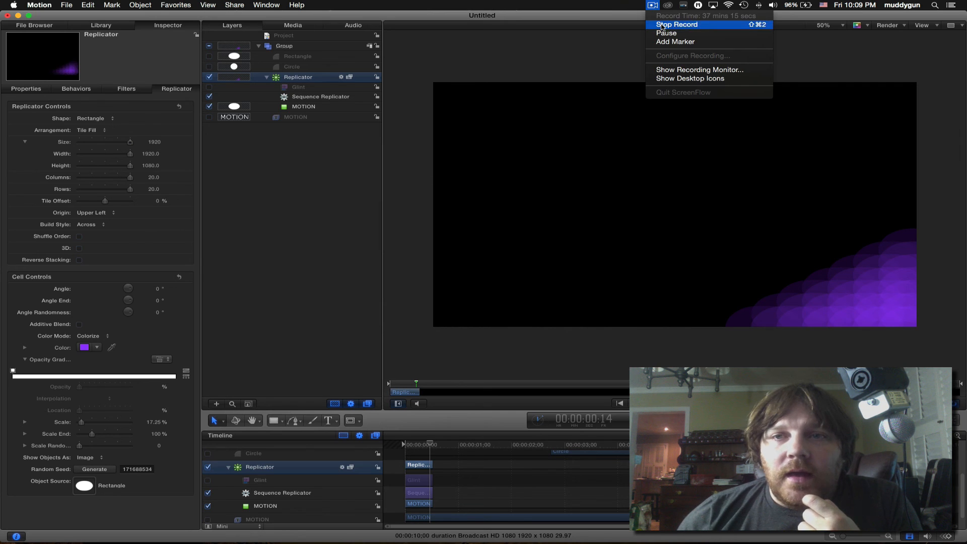